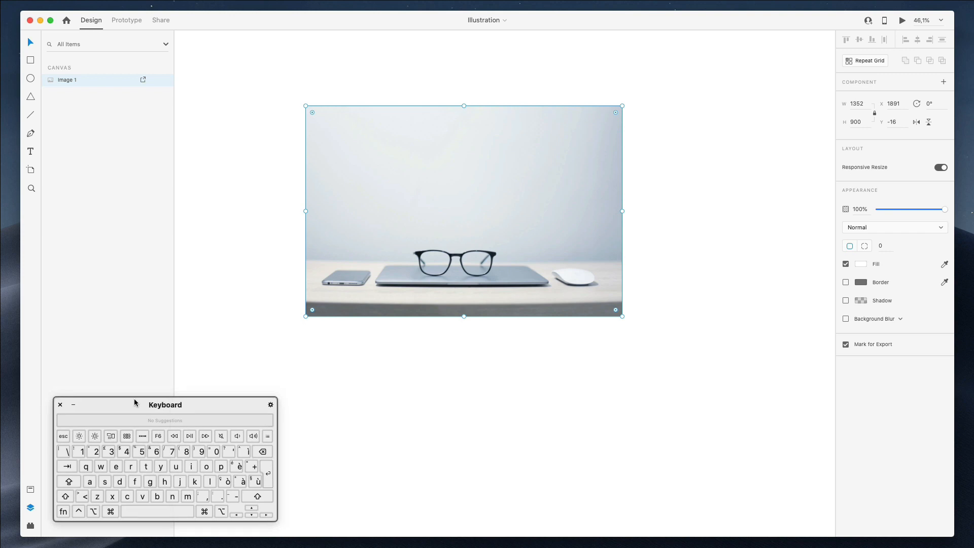
- Duplicate the photo directly below the original and reduce the copy's opacity to 33%
{"action": "left_click_drag", "start_coordinate": [408, 164], "coordinate": [418, 395]}
{"action": "scroll", "coordinate": [417, 394], "scroll_direction": "down", "scroll_amount": 3}
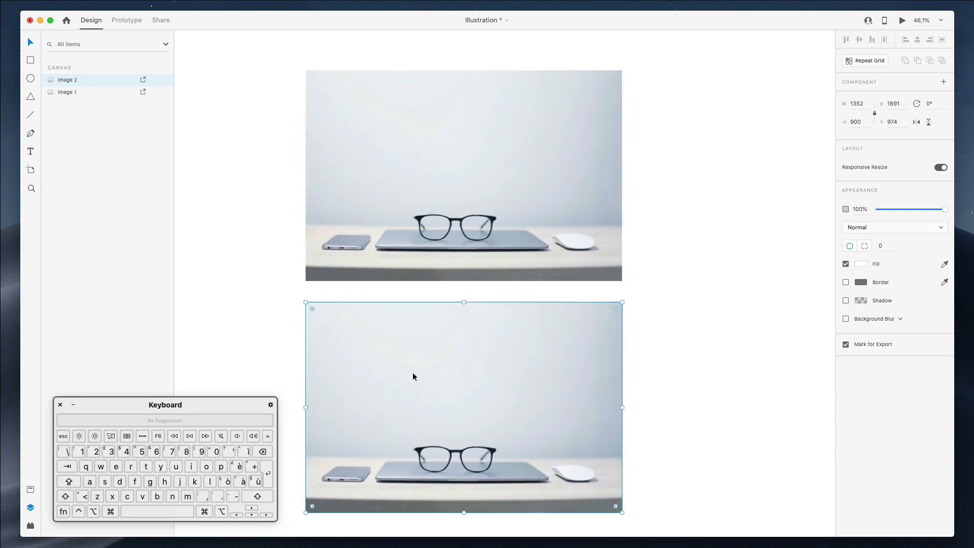
{"action": "scroll", "coordinate": [420, 307], "scroll_direction": "up", "scroll_amount": 2}
{"action": "scroll", "coordinate": [419, 303], "scroll_direction": "up", "scroll_amount": 5}
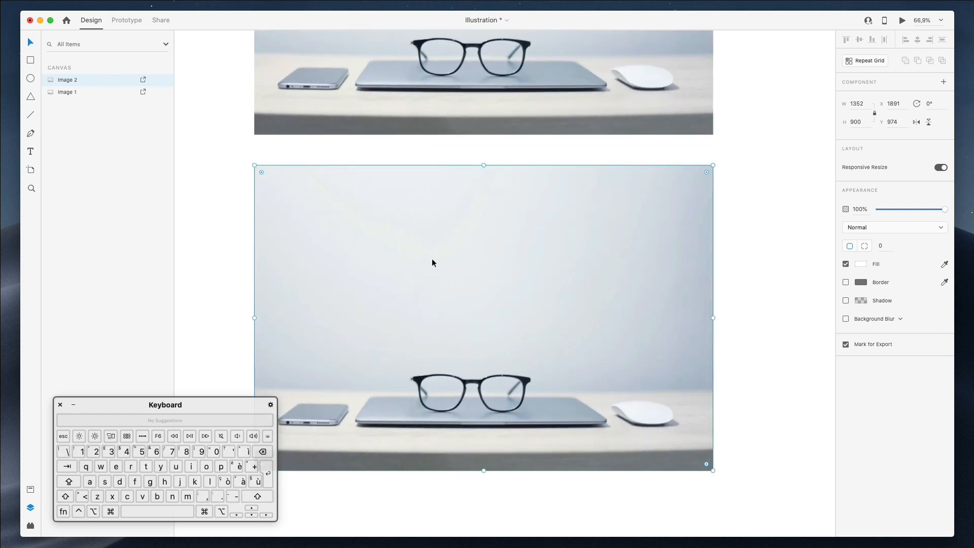
{"action": "scroll", "coordinate": [432, 260], "scroll_direction": "up", "scroll_amount": 1}
{"action": "scroll", "coordinate": [433, 260], "scroll_direction": "up", "scroll_amount": 2}
{"action": "scroll", "coordinate": [433, 260], "scroll_direction": "left", "scroll_amount": 1}
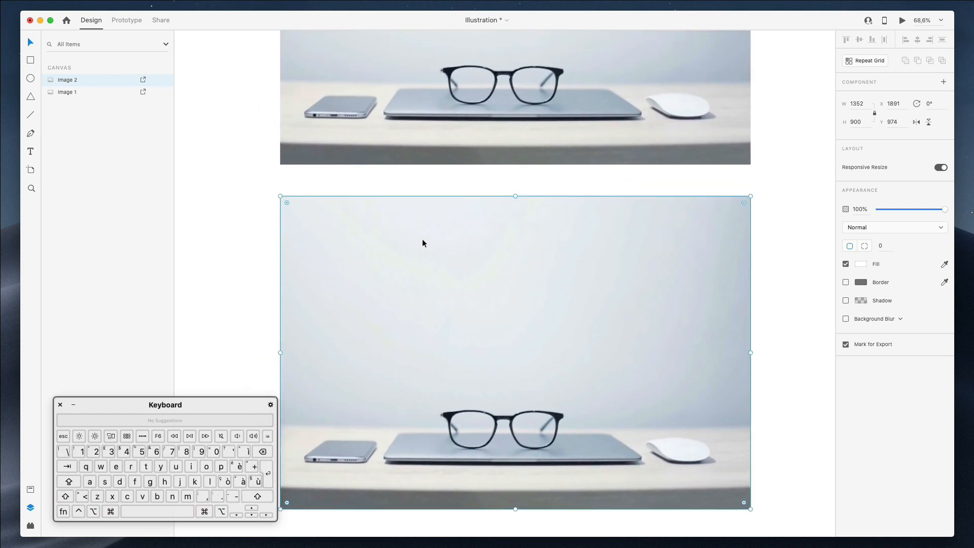
{"action": "scroll", "coordinate": [330, 194], "scroll_direction": "down", "scroll_amount": 3}
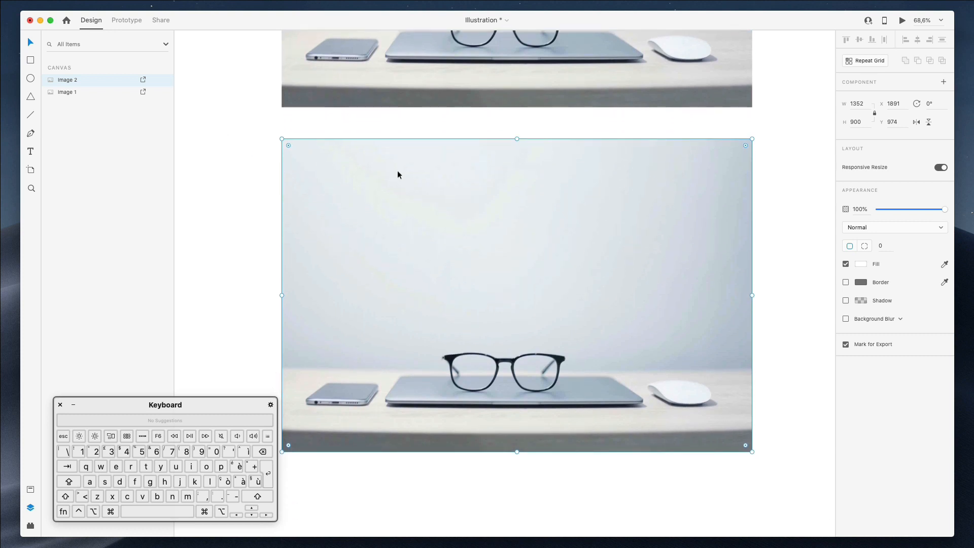
{"action": "left_click", "coordinate": [903, 209]}
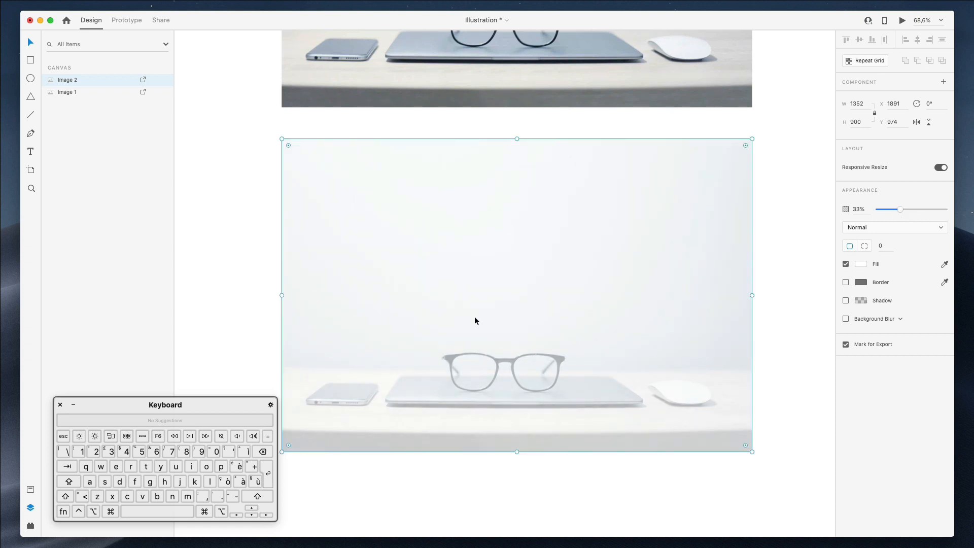
- Lock the faded copy of the photo as a tracing reference
{"action": "scroll", "coordinate": [481, 400], "scroll_direction": "up", "scroll_amount": 10}
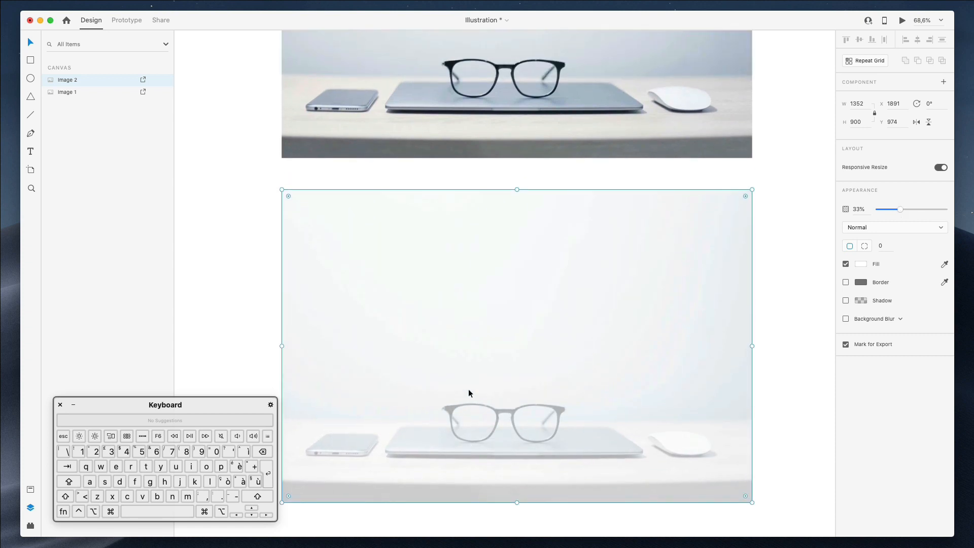
{"action": "scroll", "coordinate": [528, 158], "scroll_direction": "down", "scroll_amount": 3}
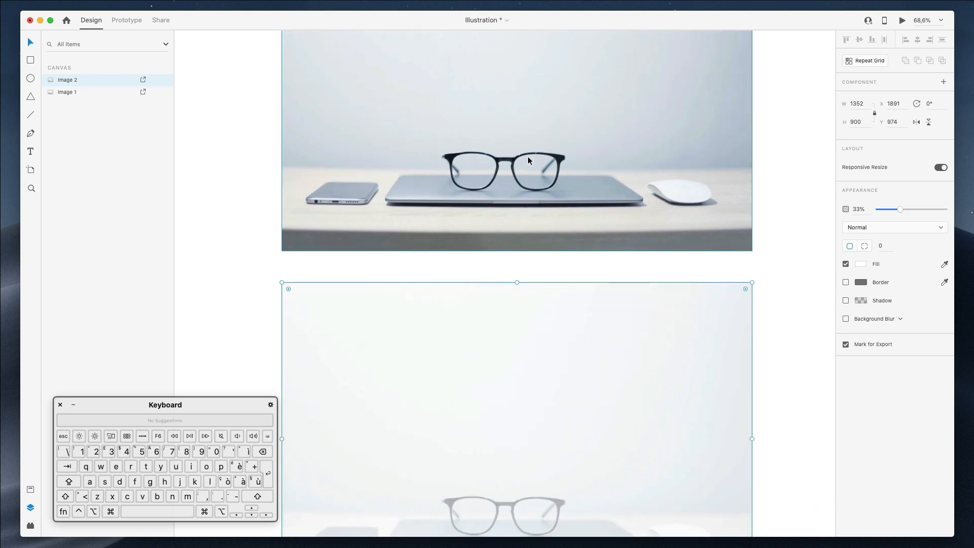
{"action": "scroll", "coordinate": [528, 157], "scroll_direction": "down", "scroll_amount": 10}
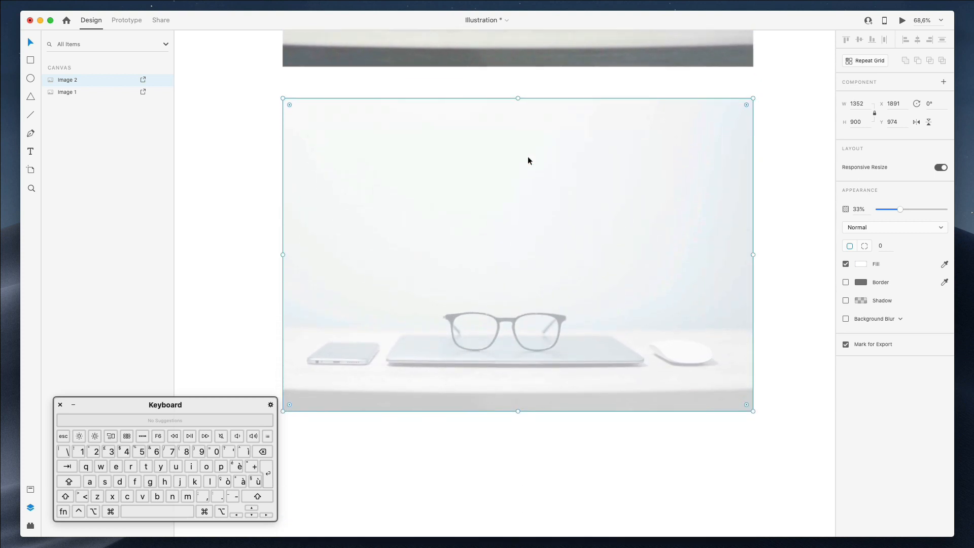
{"action": "scroll", "coordinate": [449, 300], "scroll_direction": "up", "scroll_amount": 2}
{"action": "scroll", "coordinate": [450, 304], "scroll_direction": "up", "scroll_amount": 3}
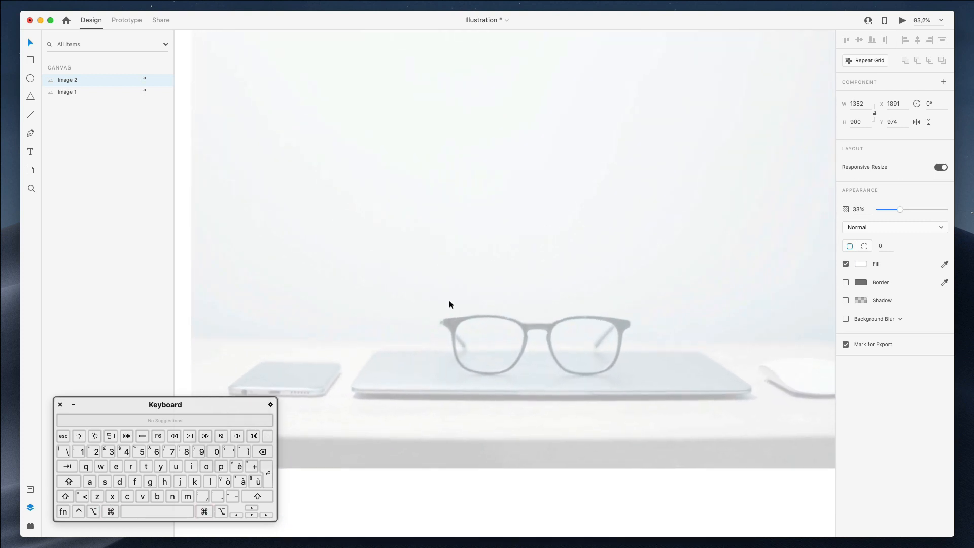
{"action": "right_click", "coordinate": [467, 292]}
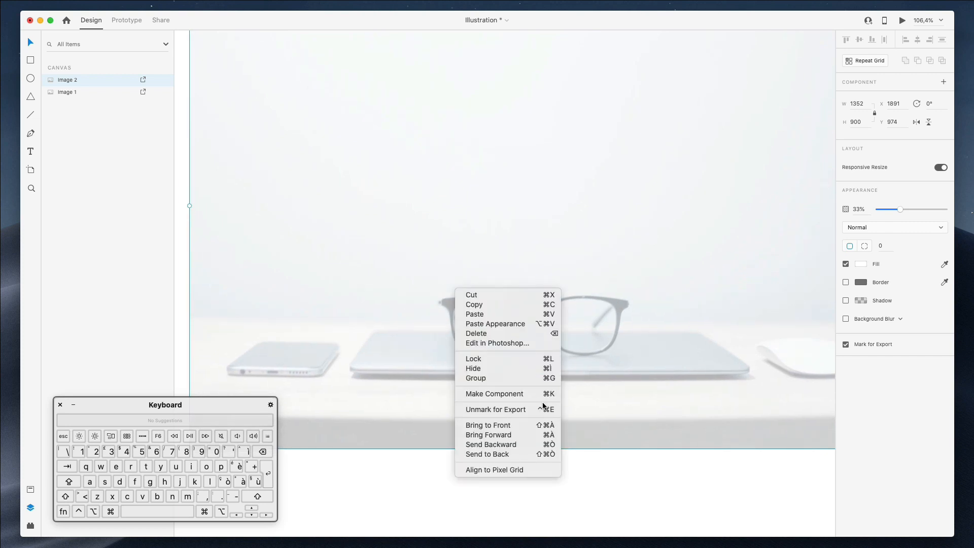
{"action": "left_click", "coordinate": [484, 363]}
- Trace the phone's rounded front-left corner, left side and back edge on the faded photo with the Pen tool
{"action": "scroll", "coordinate": [412, 358], "scroll_direction": "down", "scroll_amount": 3}
{"action": "scroll", "coordinate": [412, 358], "scroll_direction": "left", "scroll_amount": 3}
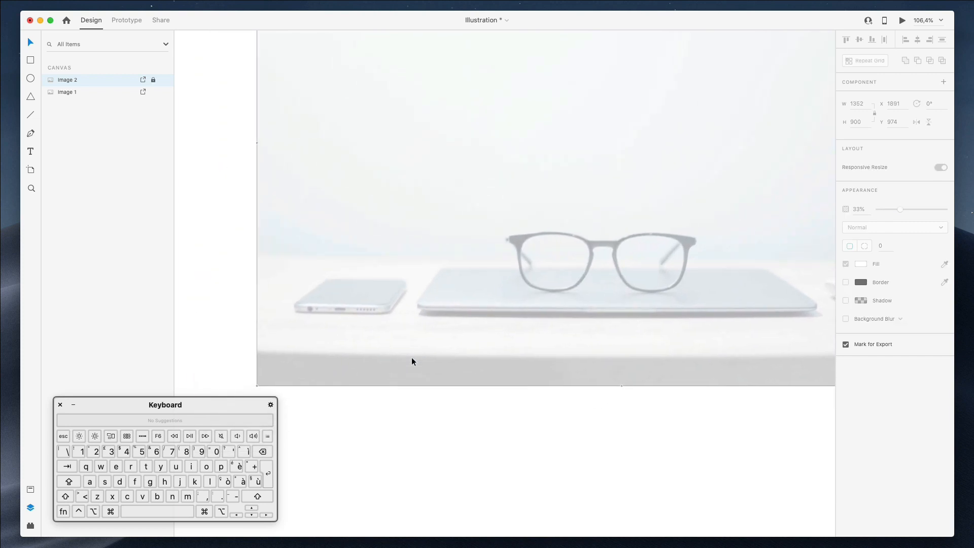
{"action": "scroll", "coordinate": [346, 257], "scroll_direction": "up", "scroll_amount": 2}
{"action": "scroll", "coordinate": [345, 257], "scroll_direction": "up", "scroll_amount": 5}
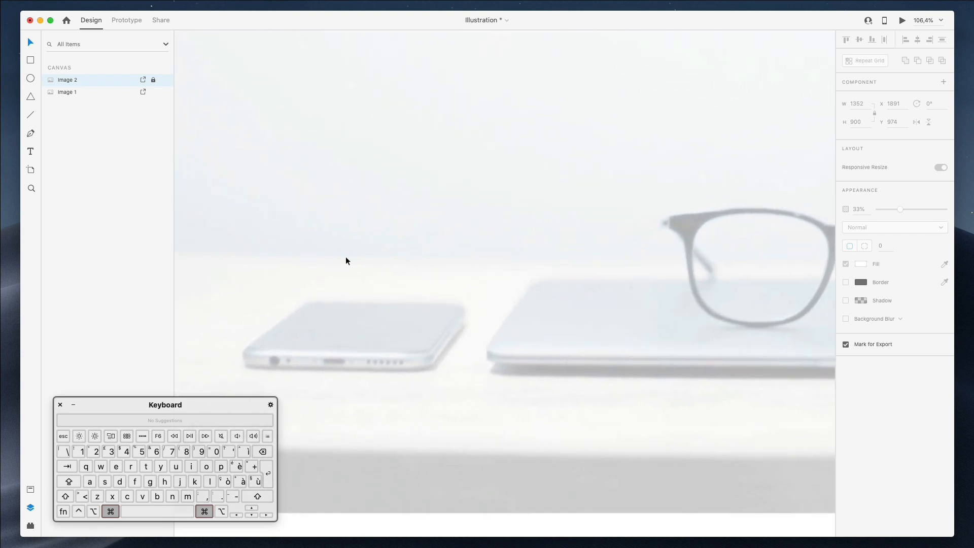
{"action": "scroll", "coordinate": [346, 257], "scroll_direction": "left", "scroll_amount": 2}
{"action": "scroll", "coordinate": [345, 257], "scroll_direction": "down", "scroll_amount": 2}
{"action": "scroll", "coordinate": [378, 244], "scroll_direction": "up", "scroll_amount": 2}
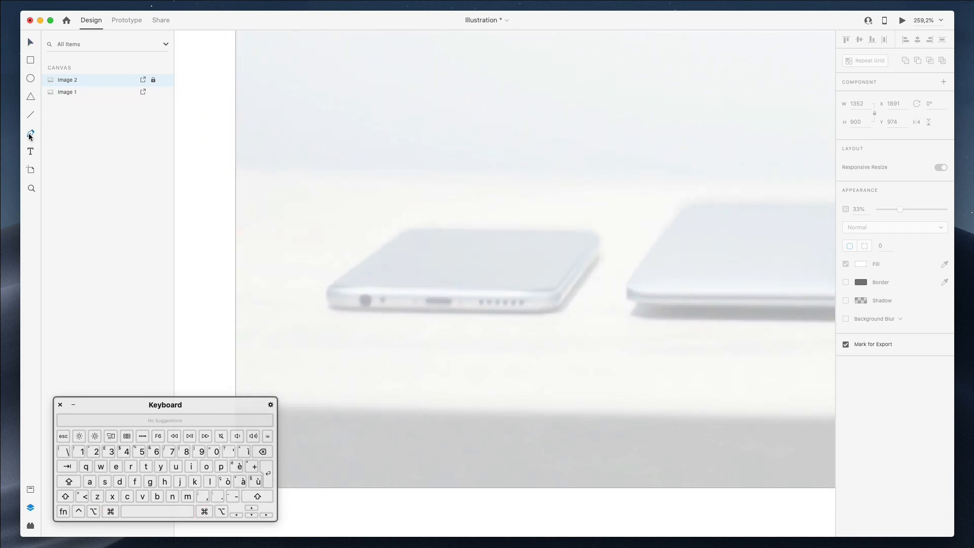
{"action": "left_click", "coordinate": [347, 308]}
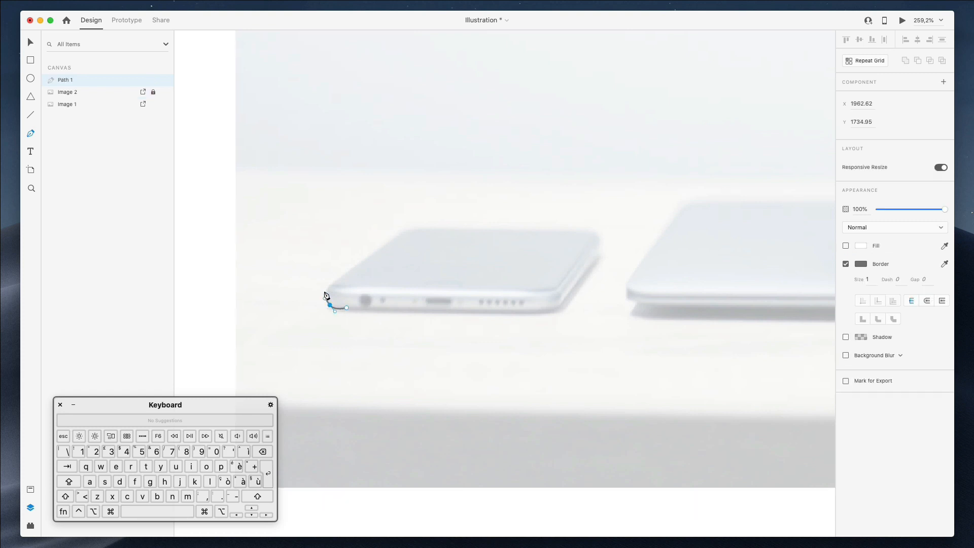
{"action": "left_click_drag", "start_coordinate": [327, 287], "coordinate": [331, 284]}
{"action": "left_click", "coordinate": [404, 232]}
{"action": "left_click_drag", "start_coordinate": [406, 233], "coordinate": [427, 230]}
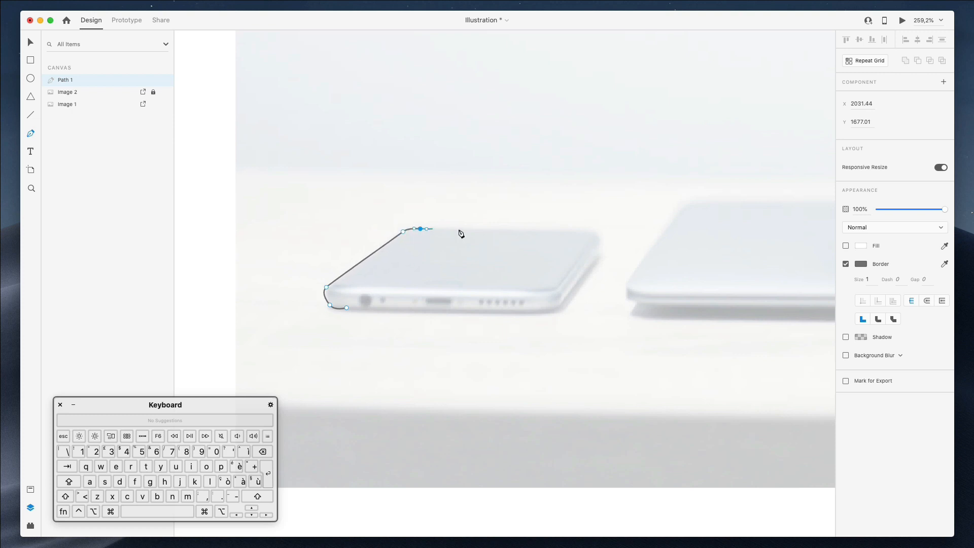
{"action": "left_click", "coordinate": [587, 229]}
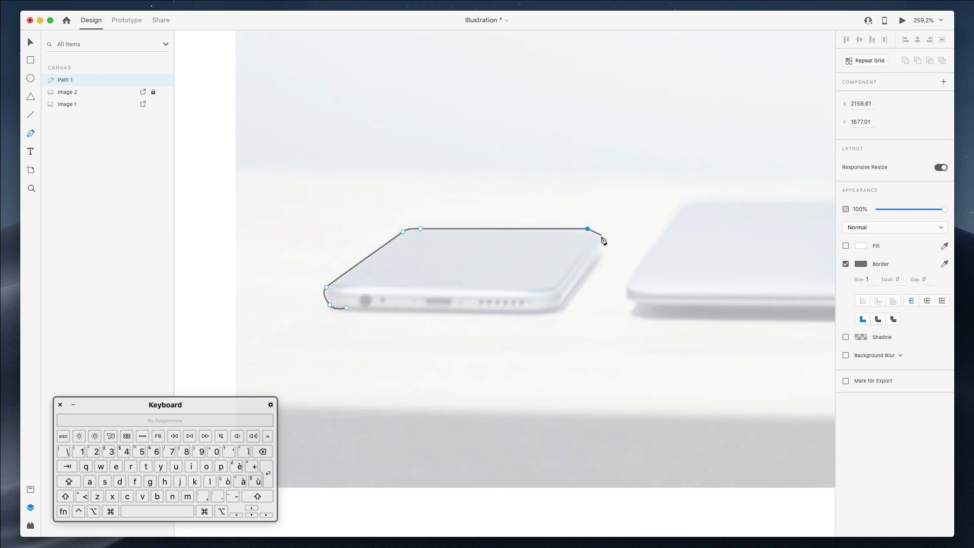
- Trace the phone's right side and front edge, close the outline and move its starting anchor slightly down to follow the photo
{"action": "left_click_drag", "start_coordinate": [586, 232], "coordinate": [590, 267]}
{"action": "key", "text": "super+z"}
{"action": "left_click_drag", "start_coordinate": [560, 308], "coordinate": [554, 313]}
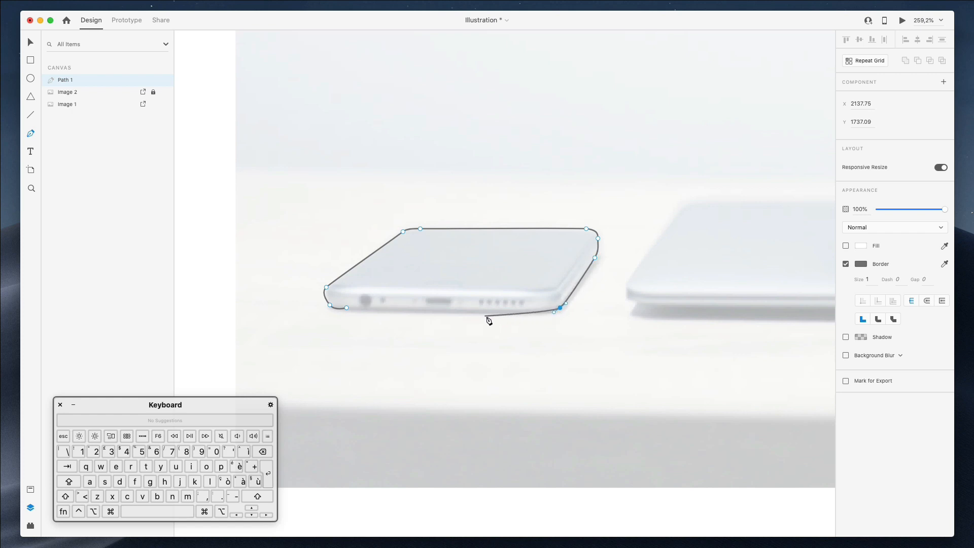
{"action": "left_click_drag", "start_coordinate": [536, 313], "coordinate": [527, 314]}
{"action": "left_click", "coordinate": [347, 308]}
{"action": "left_click_drag", "start_coordinate": [347, 308], "coordinate": [347, 310]}
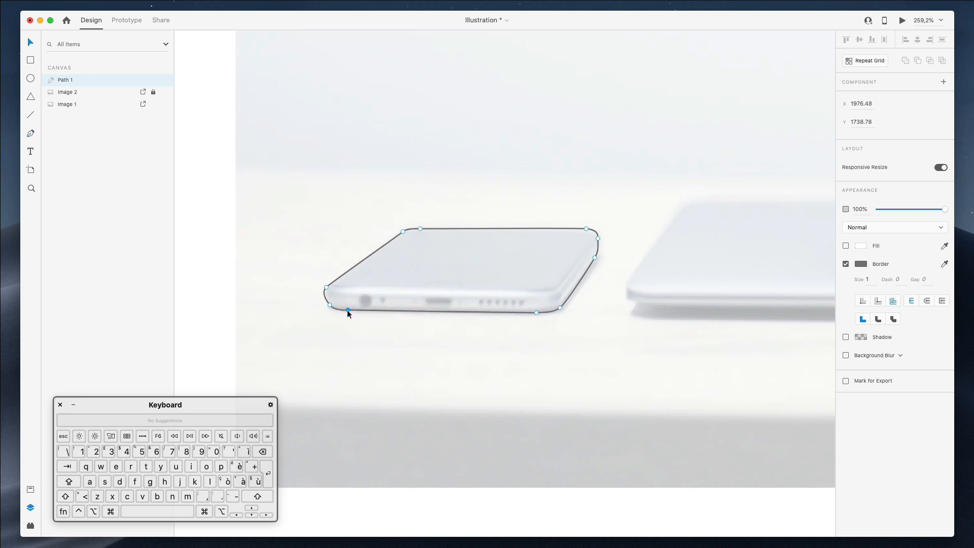
{"action": "left_click", "coordinate": [296, 256]}
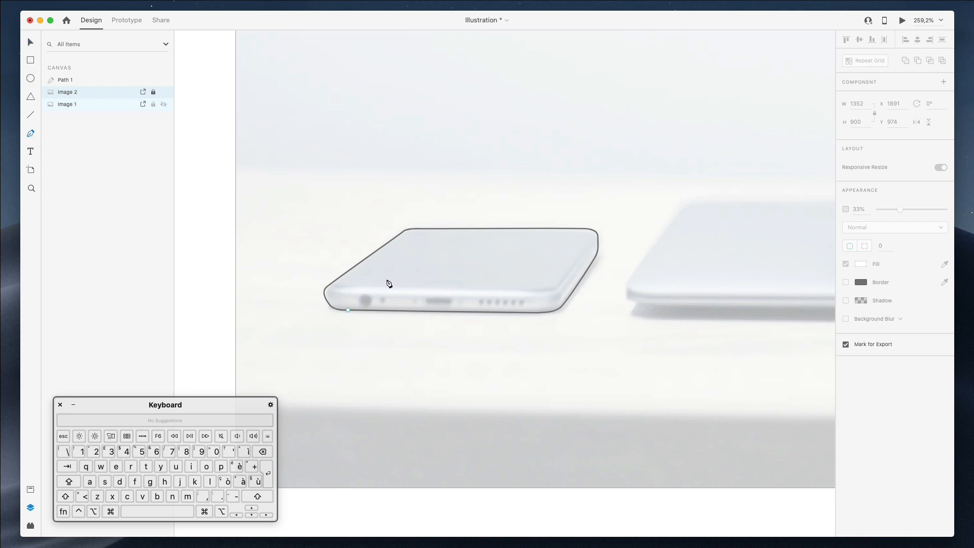
- Trace the phone's upper surface as a second closed path with the Pen tool, following its rounded corners
{"action": "left_click", "coordinate": [326, 288]}
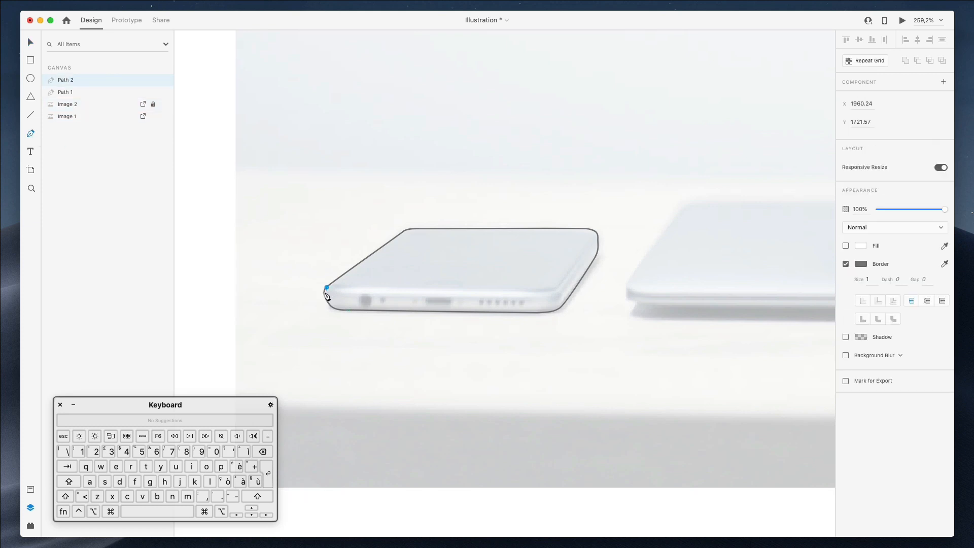
{"action": "left_click", "coordinate": [324, 292]}
{"action": "left_click_drag", "start_coordinate": [551, 293], "coordinate": [563, 290]}
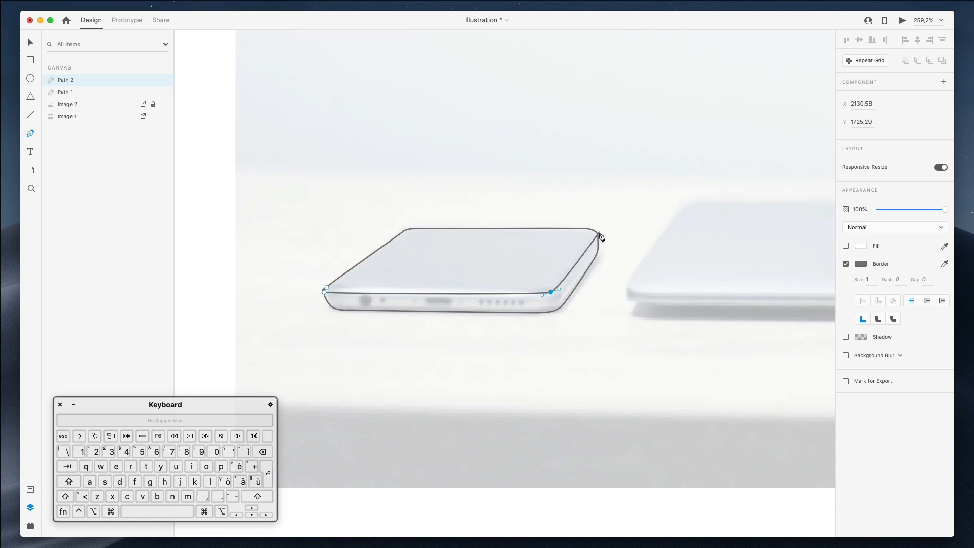
{"action": "left_click", "coordinate": [597, 234]}
{"action": "left_click", "coordinate": [586, 229]}
{"action": "left_click", "coordinate": [414, 229]}
{"action": "left_click_drag", "start_coordinate": [400, 233], "coordinate": [396, 239]}
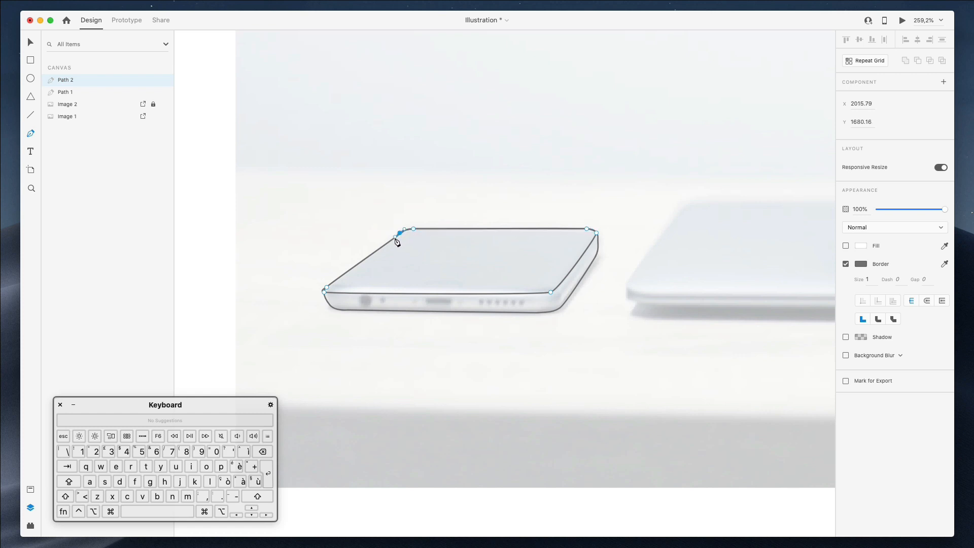
{"action": "left_click", "coordinate": [326, 287]}
{"action": "key", "text": "Escape"}
{"action": "key", "text": "Escape"}
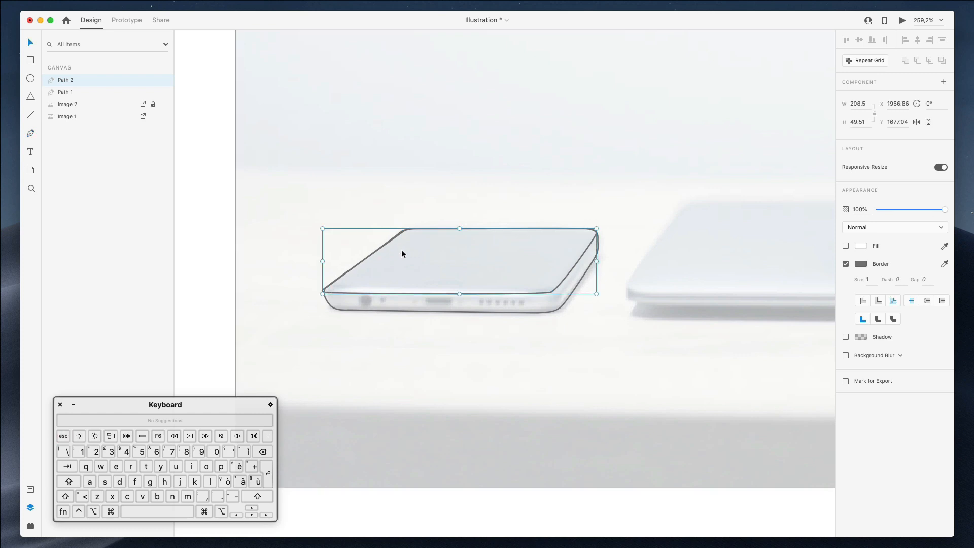
- Adjust the two front corner anchors of the upper-surface path so they fit the phone's front edge
{"action": "scroll", "coordinate": [330, 285], "scroll_direction": "up", "scroll_amount": 5}
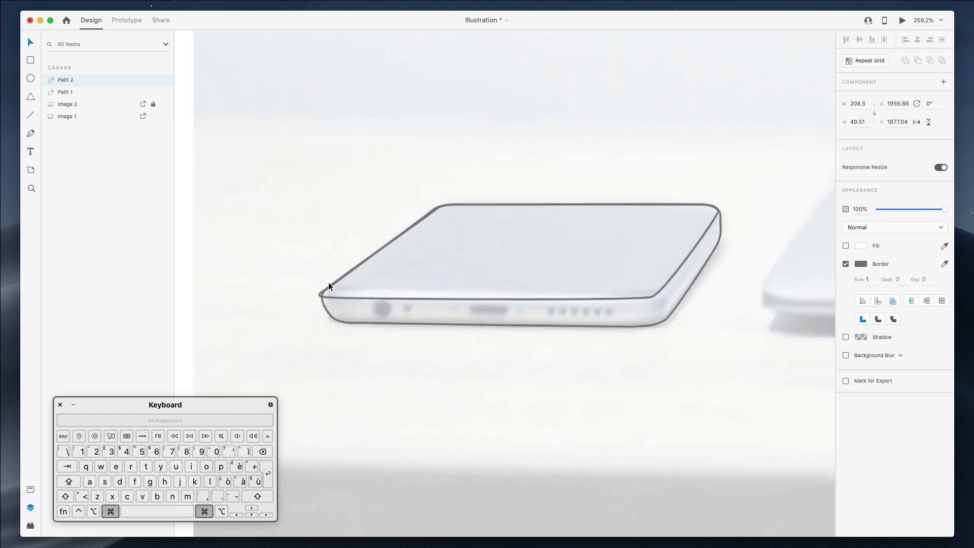
{"action": "double_click", "coordinate": [697, 297]}
{"action": "left_click_drag", "start_coordinate": [697, 297], "coordinate": [700, 302]}
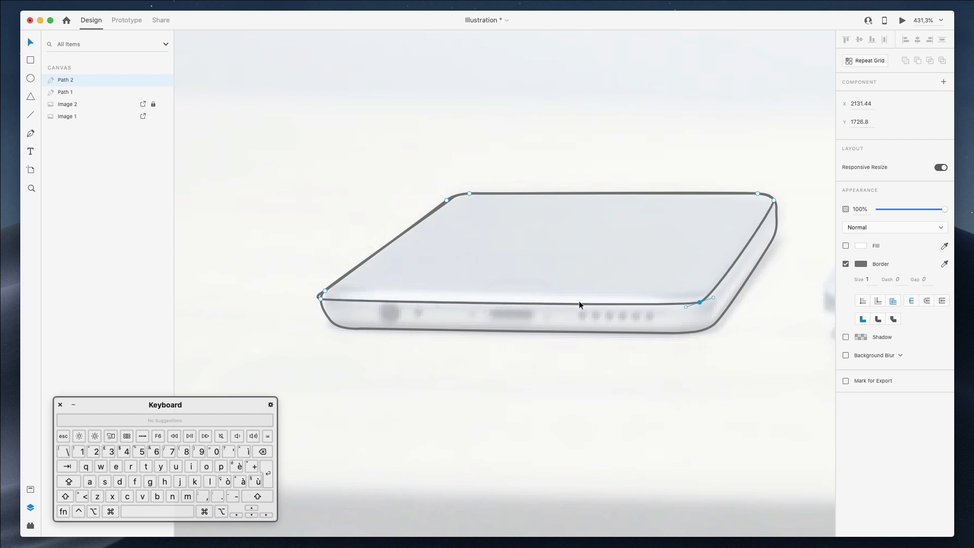
{"action": "left_click", "coordinate": [324, 293]}
{"action": "left_click_drag", "start_coordinate": [324, 295], "coordinate": [325, 300]}
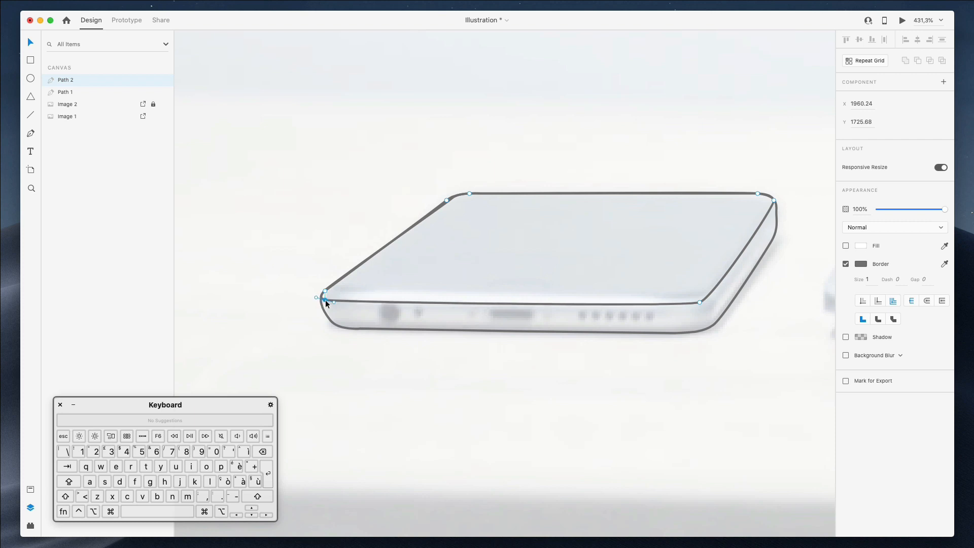
{"action": "key", "text": "Escape"}
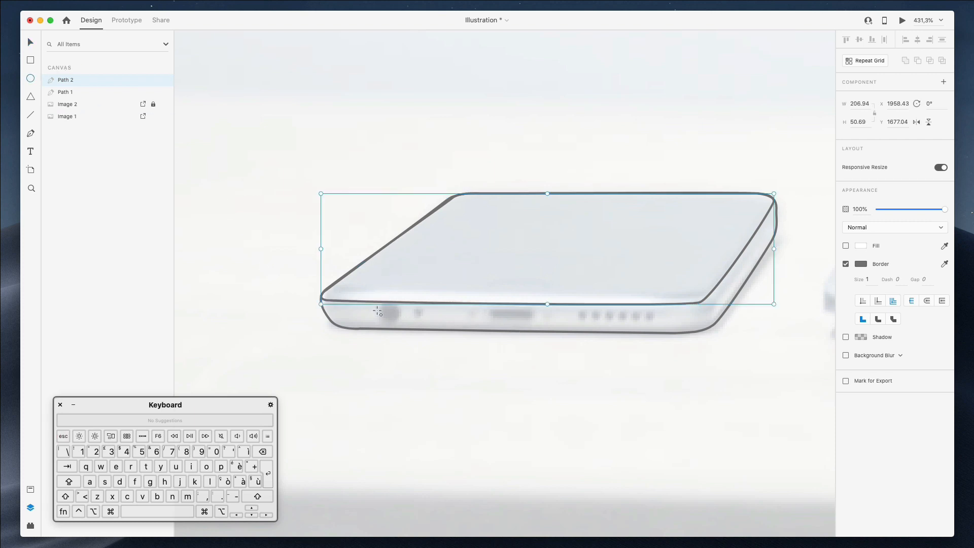
- Draw a 9 by 9 circle over the phone's audio jack and a 20 by 6 rectangle with corner radius 6 over its charging port
{"action": "left_click_drag", "start_coordinate": [378, 309], "coordinate": [399, 326]}
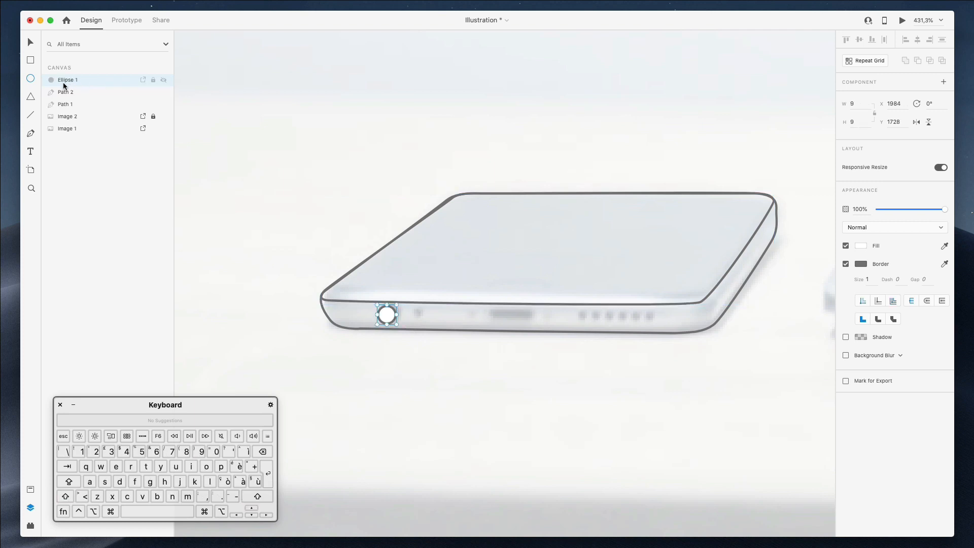
{"action": "left_click_drag", "start_coordinate": [489, 311], "coordinate": [533, 323]}
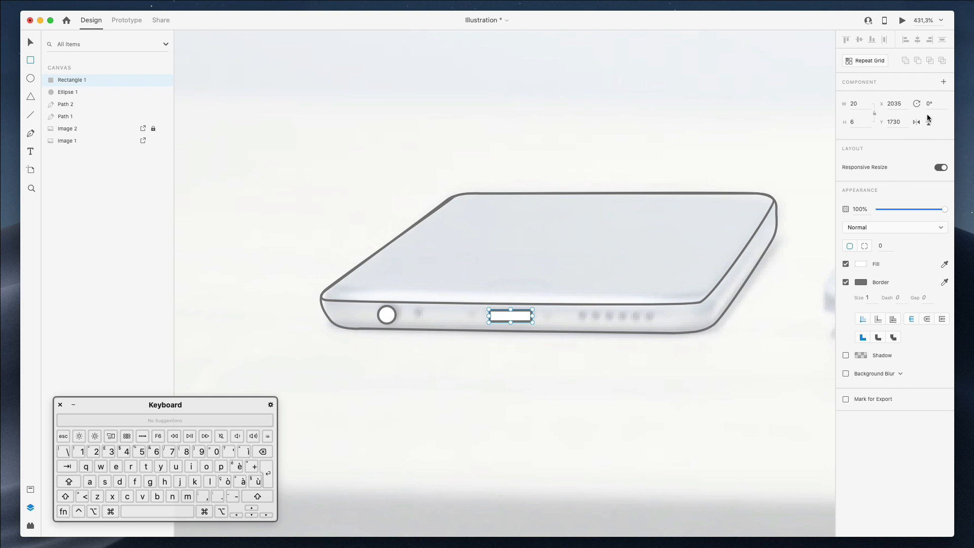
{"action": "key", "text": "Up"}
{"action": "key", "text": "Up"}
{"action": "key", "text": "Up"}
{"action": "key", "text": "Up"}
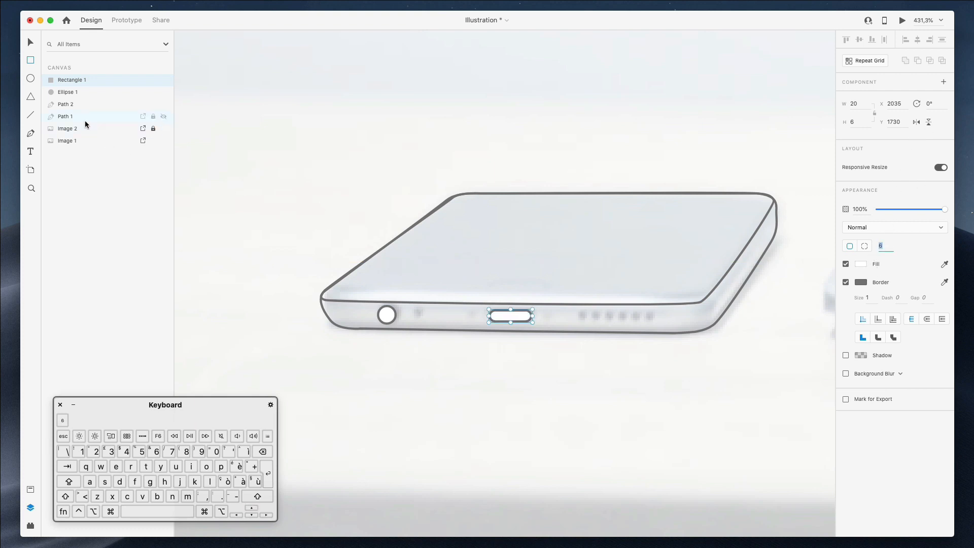
- Draw a 5 by 5 circle over the small hole beside the phone's audio jack
{"action": "left_click", "coordinate": [31, 79]}
{"action": "left_click_drag", "start_coordinate": [415, 310], "coordinate": [422, 321]}
{"action": "key", "text": "shift"}
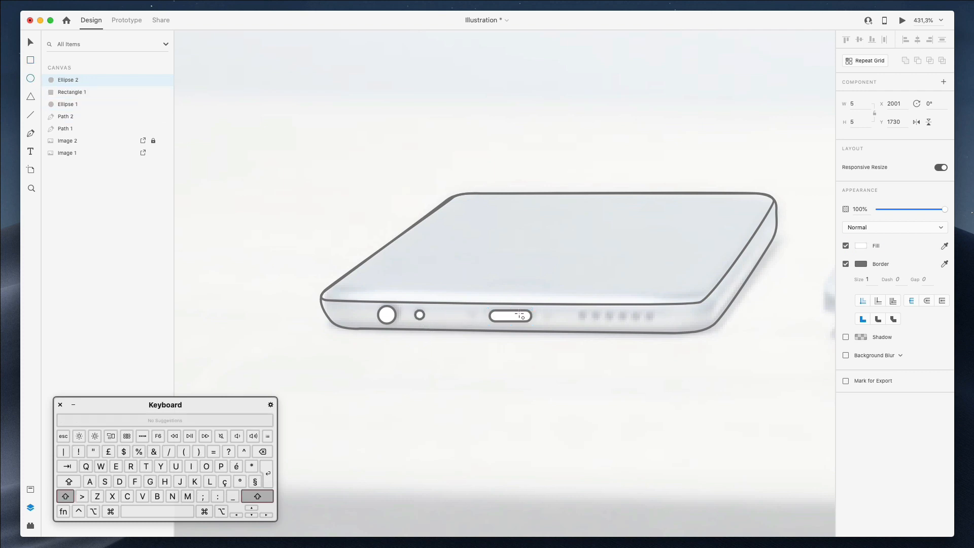
- Draw a 4 by 4 circle over the first speaker hole and duplicate it into a row of five
{"action": "key", "text": "shift"}
{"action": "mouse_move", "coordinate": [578, 312]}
{"action": "left_mouse_down"}
{"action": "mouse_move", "coordinate": [587, 320]}
{"action": "mouse_move", "coordinate": [647, 316]}
{"action": "left_mouse_up"}
{"action": "key", "text": "v"}
{"action": "key", "text": "shift+alt"}
{"action": "key", "text": "shift"}
{"action": "key", "text": "shift"}
{"action": "key", "text": "shift"}
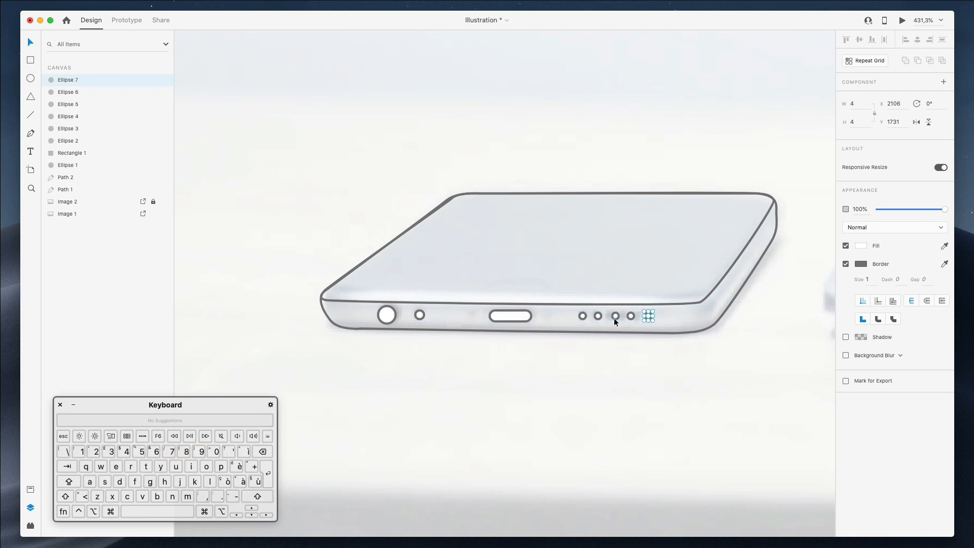
- Select all five speaker-hole circles and nudge them down by 1 px
{"action": "left_click", "coordinate": [630, 316], "text": "shift"}
{"action": "left_click", "coordinate": [615, 315], "text": "shift"}
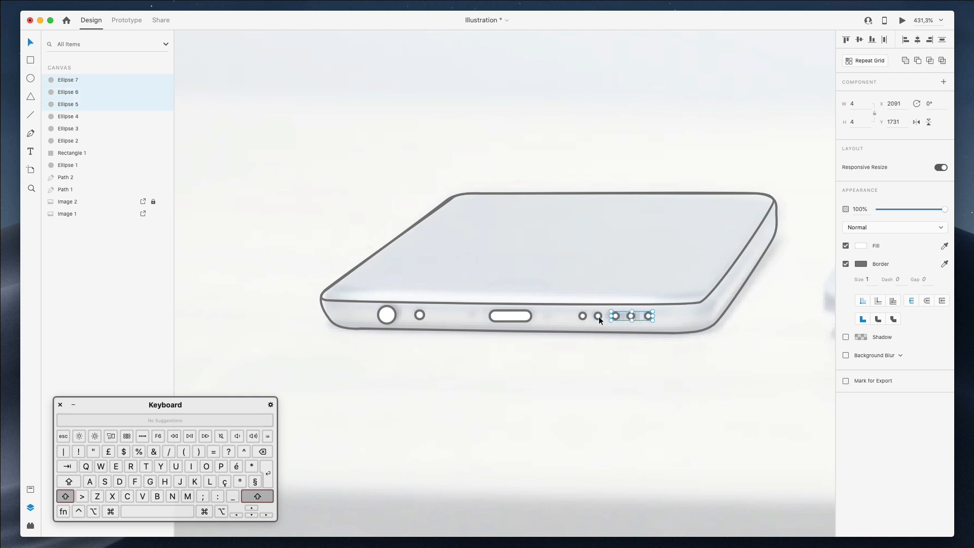
{"action": "key", "text": "Down"}
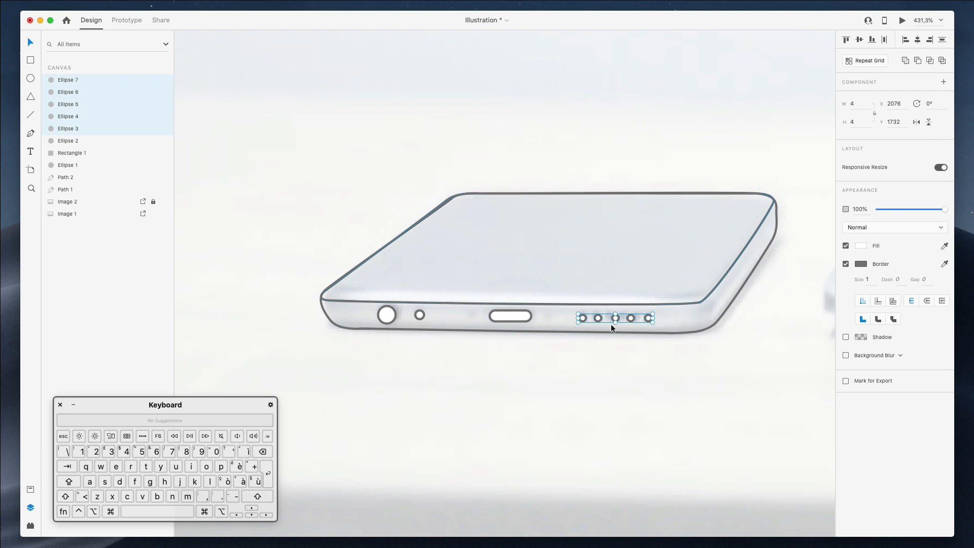
{"action": "scroll", "coordinate": [501, 322], "scroll_direction": "down", "scroll_amount": 5}
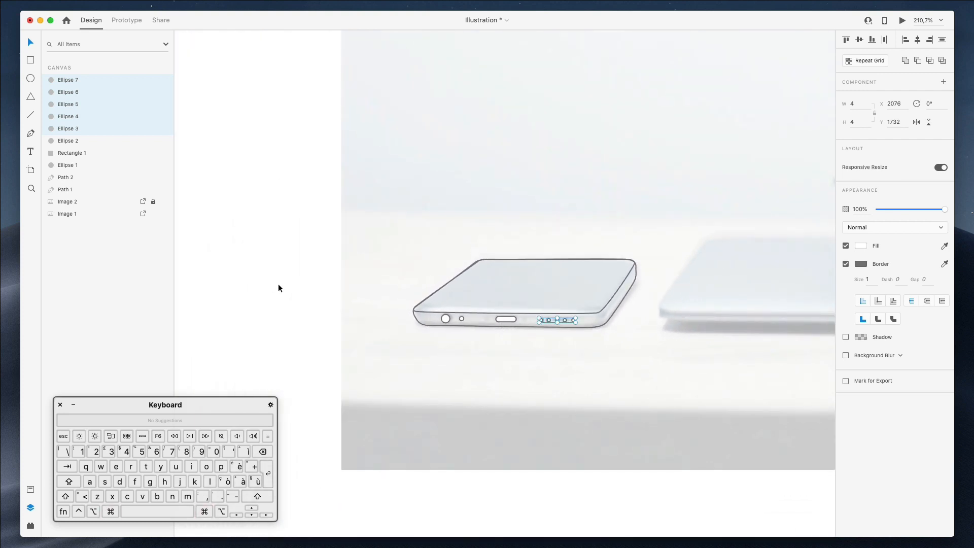
- Start the glasses' outer outline with the Pen tool at the bridge, tracing over the left rim's top edge and around its outer corner
{"action": "left_click", "coordinate": [278, 284]}
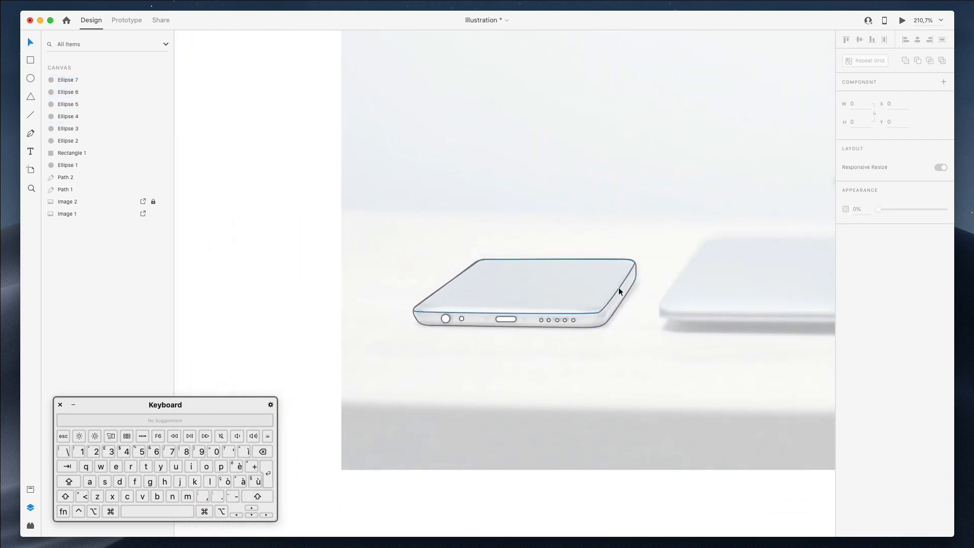
{"action": "scroll", "coordinate": [619, 289], "scroll_direction": "right", "scroll_amount": 6}
{"action": "scroll", "coordinate": [618, 287], "scroll_direction": "right", "scroll_amount": 8}
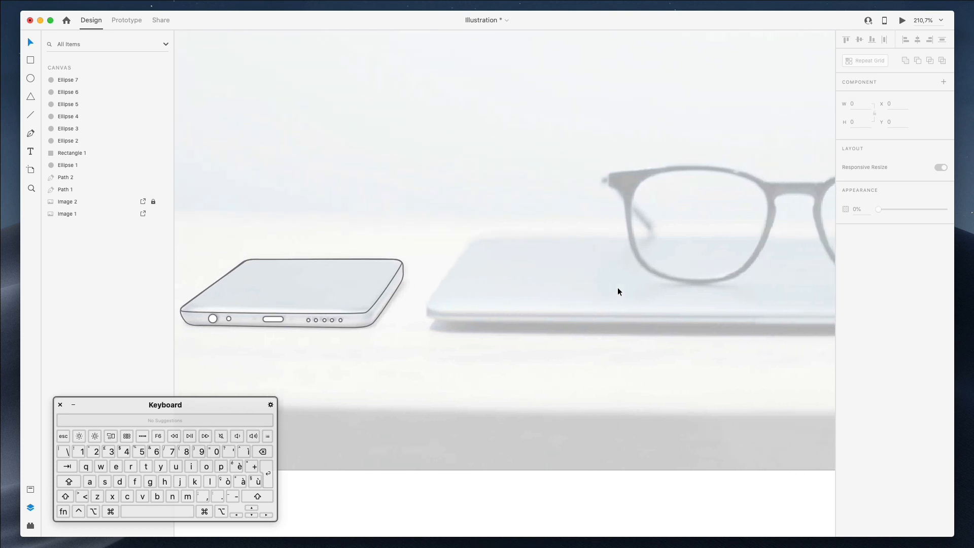
{"action": "left_click", "coordinate": [31, 133]}
{"action": "scroll", "coordinate": [504, 202], "scroll_direction": "right", "scroll_amount": 4}
{"action": "scroll", "coordinate": [370, 175], "scroll_direction": "up", "scroll_amount": 2}
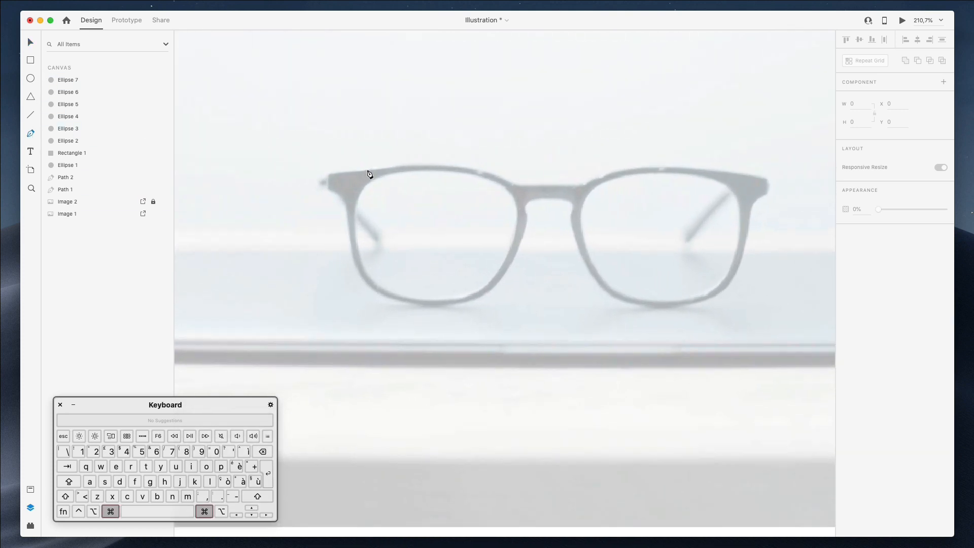
{"action": "scroll", "coordinate": [369, 174], "scroll_direction": "up", "scroll_amount": 3}
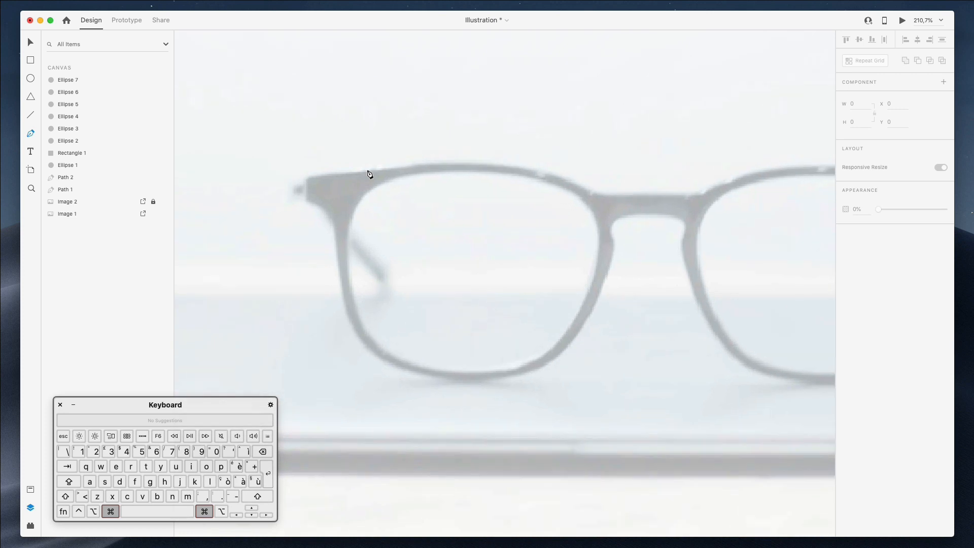
{"action": "left_click", "coordinate": [592, 194]}
{"action": "left_click_drag", "start_coordinate": [481, 162], "coordinate": [406, 161]}
{"action": "left_click_drag", "start_coordinate": [306, 178], "coordinate": [332, 225]}
{"action": "left_click", "coordinate": [306, 201], "text": "shift"}
- Continue the outer outline down the left rim's outer side and around its bottom curve
{"action": "left_click_drag", "start_coordinate": [339, 274], "coordinate": [341, 294]}
{"action": "left_click_drag", "start_coordinate": [361, 344], "coordinate": [377, 357]}
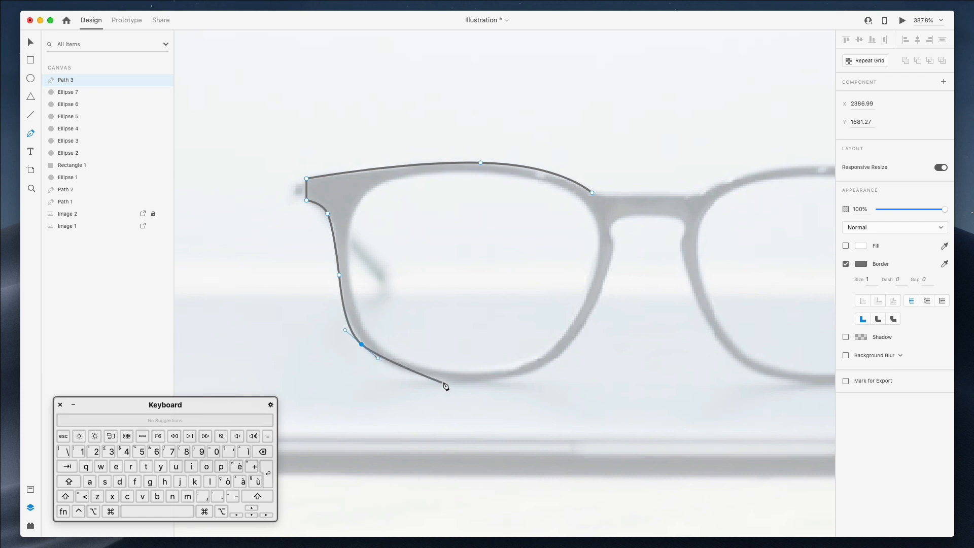
{"action": "left_click_drag", "start_coordinate": [445, 381], "coordinate": [474, 381]}
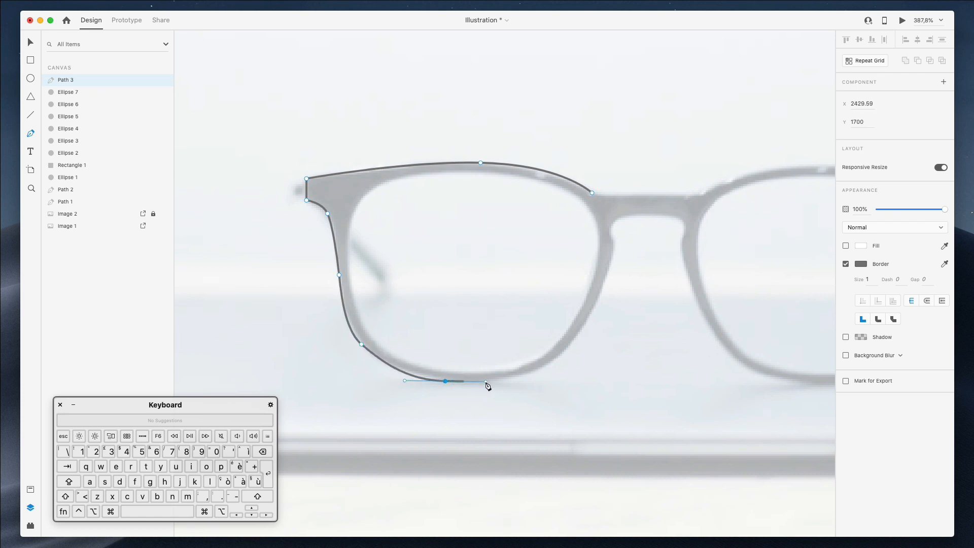
{"action": "left_click_drag", "start_coordinate": [558, 359], "coordinate": [577, 338]}
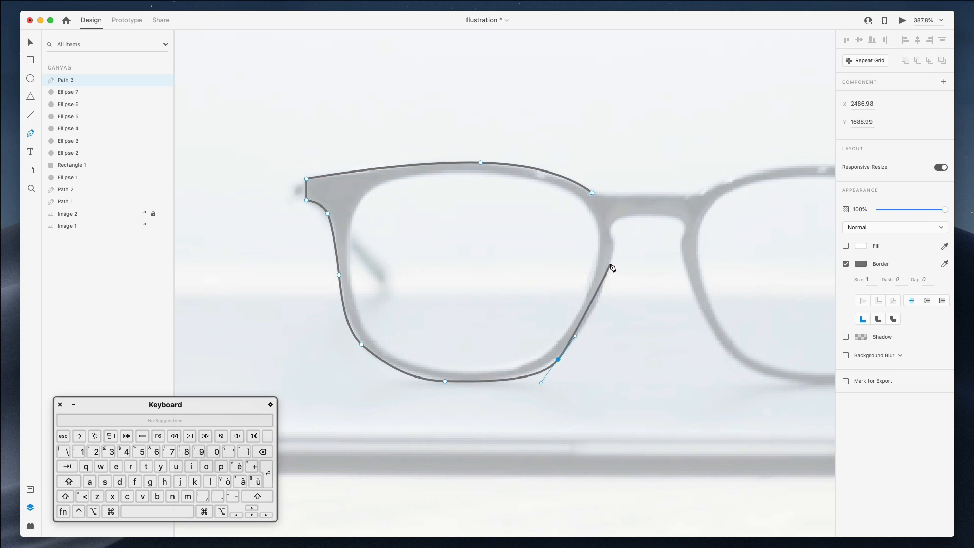
- Trace the outline up the left rim's nose side, under the bridge and down the right rim's nose side
{"action": "left_click_drag", "start_coordinate": [610, 263], "coordinate": [686, 269]}
{"action": "key", "text": "super+z"}
{"action": "scroll", "coordinate": [684, 271], "scroll_direction": "down", "scroll_amount": 3}
{"action": "scroll", "coordinate": [685, 272], "scroll_direction": "right", "scroll_amount": 9}
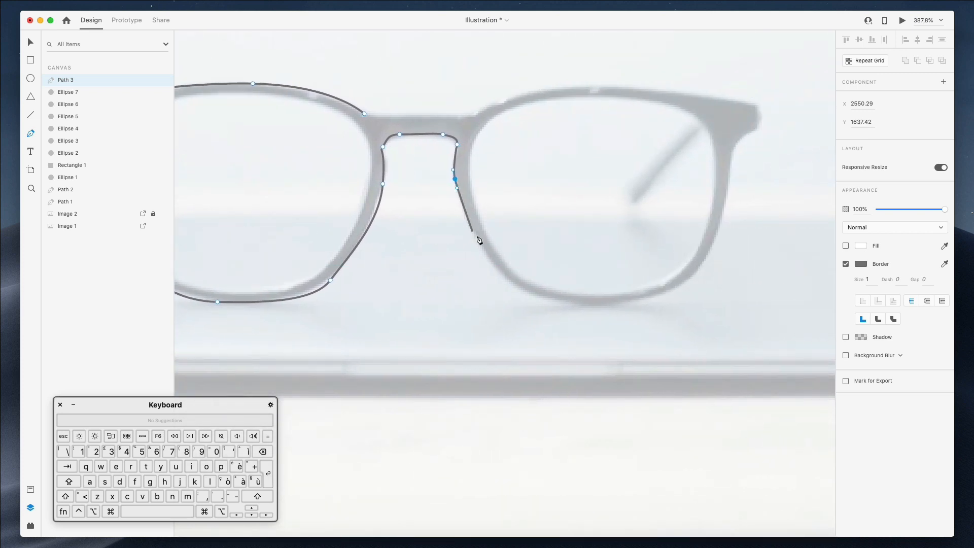
{"action": "left_click_drag", "start_coordinate": [473, 241], "coordinate": [499, 279]}
{"action": "key", "text": "super+z"}
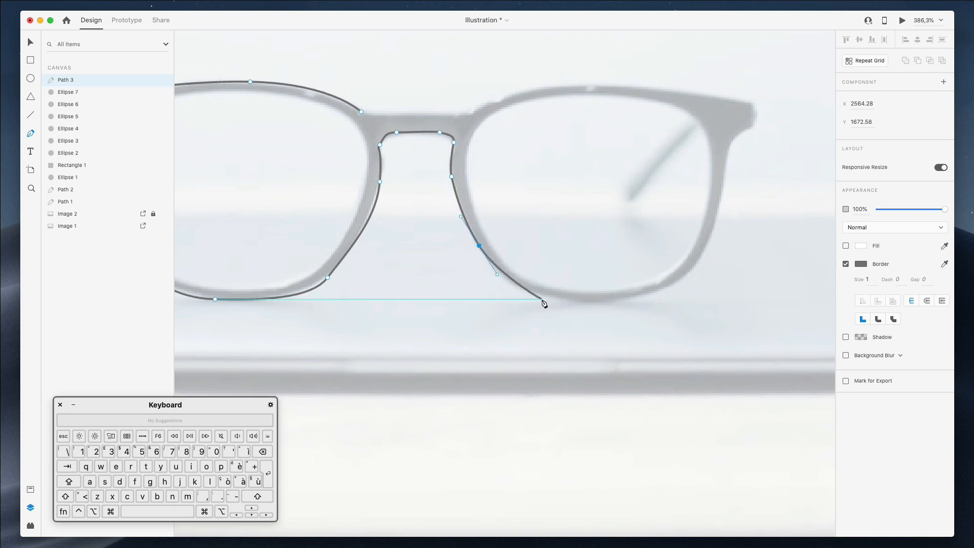
- Continue the outline around the bottom of the right rim and up its outer side
{"action": "left_click_drag", "start_coordinate": [546, 298], "coordinate": [558, 298]}
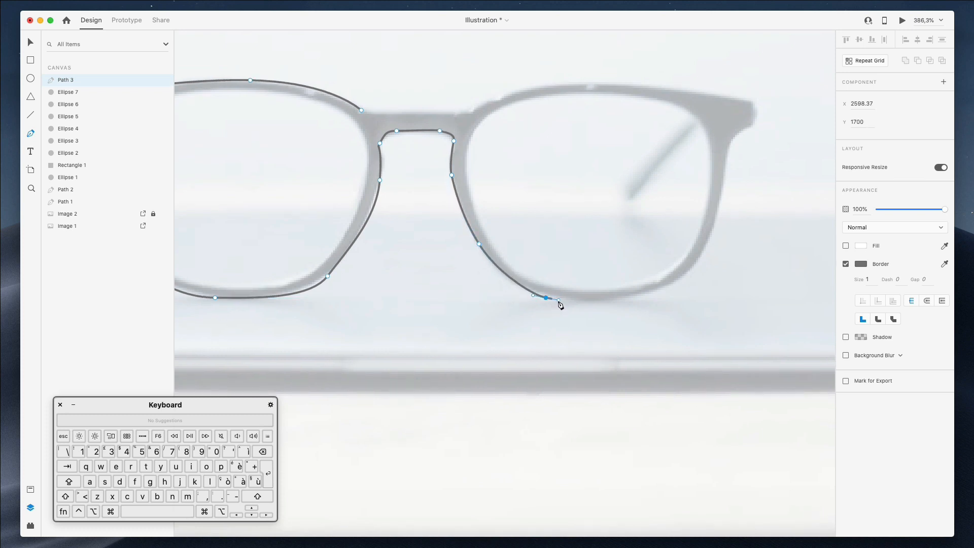
{"action": "left_click", "coordinate": [641, 298]}
{"action": "left_click_drag", "start_coordinate": [644, 299], "coordinate": [662, 290]}
{"action": "left_click_drag", "start_coordinate": [699, 255], "coordinate": [721, 198]}
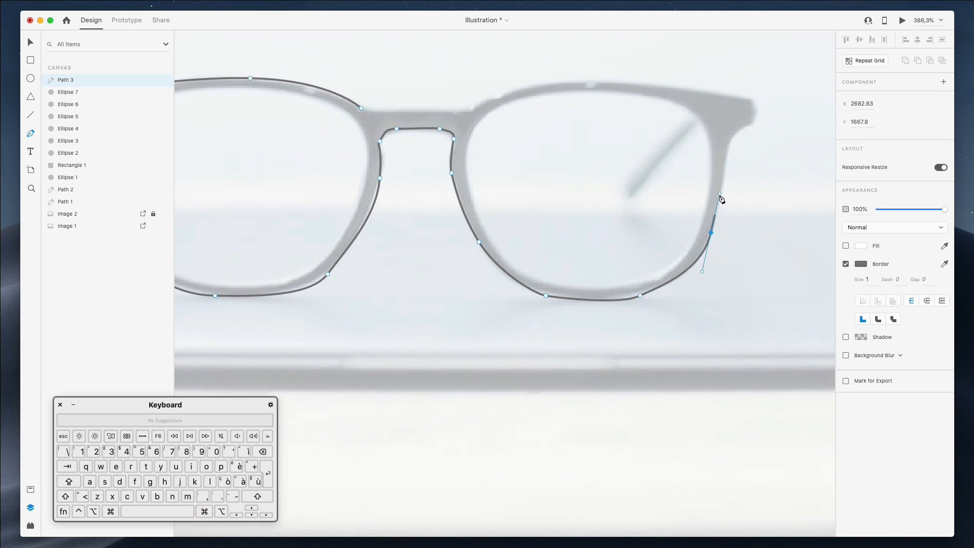
{"action": "left_click_drag", "start_coordinate": [727, 152], "coordinate": [731, 143]}
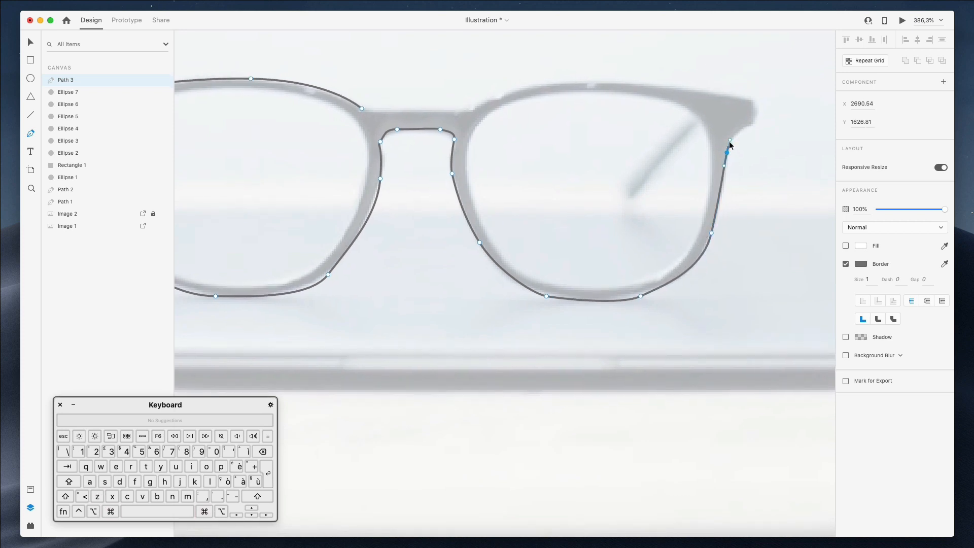
- Trace the right rim's outer corner and top edge, then close the outline across the top of the bridge at its starting point
{"action": "scroll", "coordinate": [730, 144], "scroll_direction": "right", "scroll_amount": 3}
{"action": "scroll", "coordinate": [730, 145], "scroll_direction": "up", "scroll_amount": 2}
{"action": "mouse_move", "coordinate": [666, 183]}
{"action": "left_mouse_down"}
{"action": "mouse_move", "coordinate": [676, 183]}
{"action": "mouse_move", "coordinate": [668, 167]}
{"action": "left_mouse_up"}
{"action": "key", "text": "alt"}
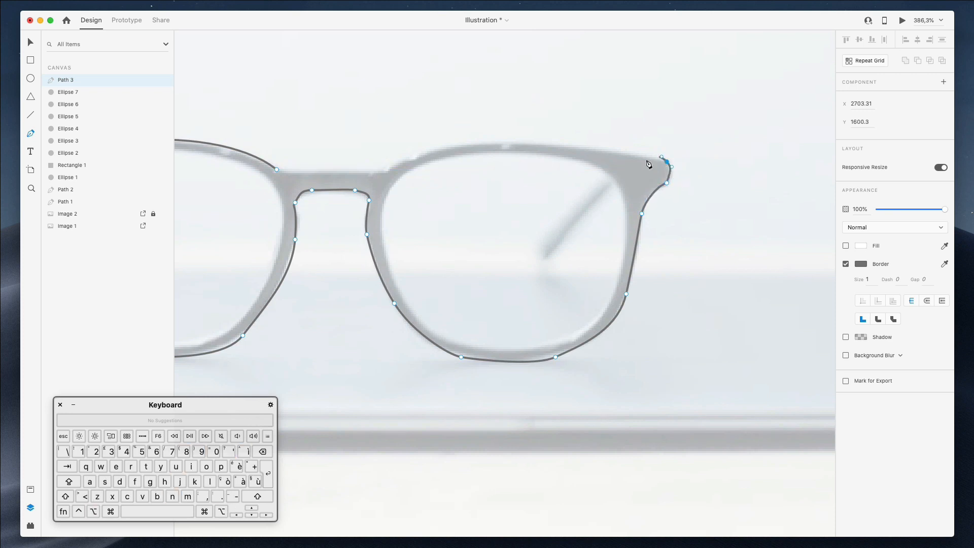
{"action": "left_click_drag", "start_coordinate": [508, 143], "coordinate": [458, 148]}
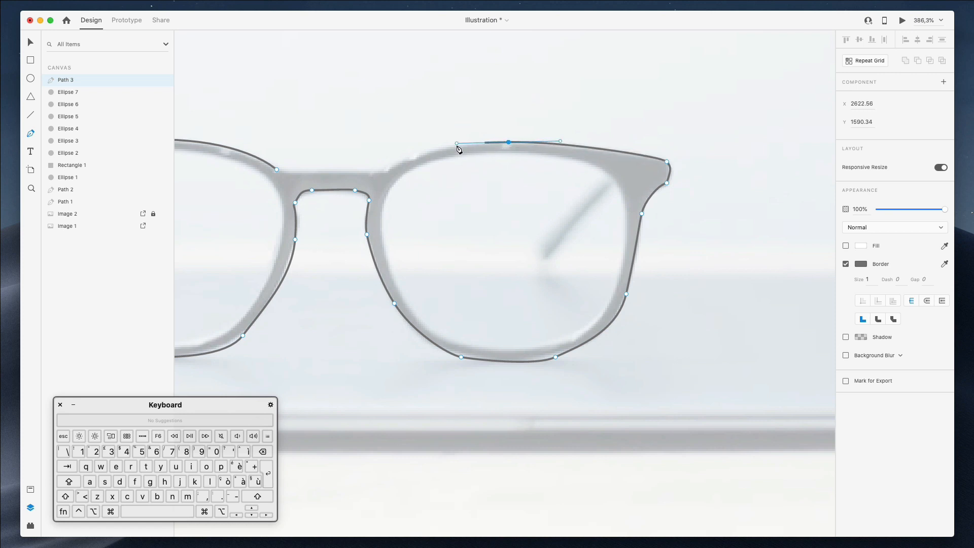
{"action": "scroll", "coordinate": [455, 148], "scroll_direction": "left", "scroll_amount": 5}
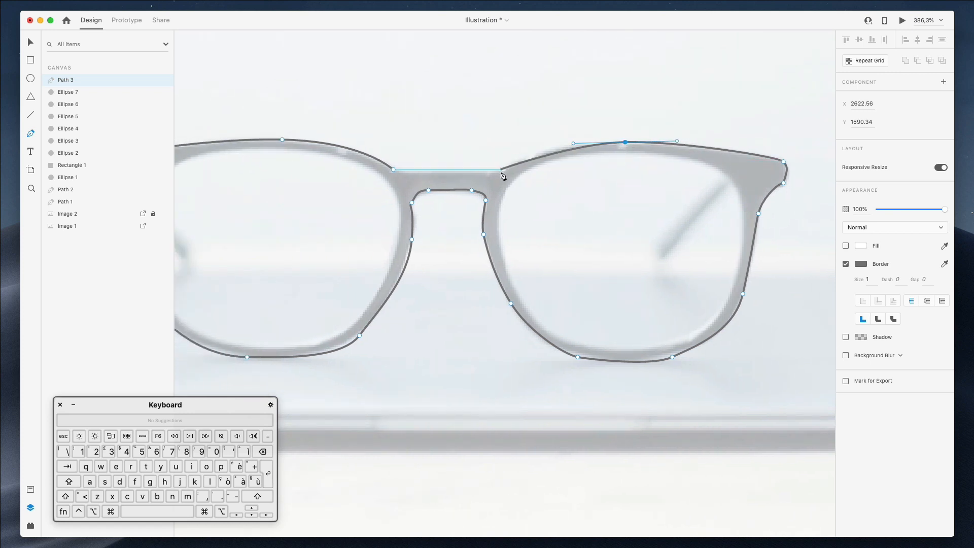
{"action": "left_click_drag", "start_coordinate": [503, 170], "coordinate": [452, 175]}
{"action": "left_click", "coordinate": [392, 170]}
- Start a new Pen path along the left lens opening, tracing its top edge and outer side with curved points
{"action": "scroll", "coordinate": [464, 165], "scroll_direction": "left", "scroll_amount": 10}
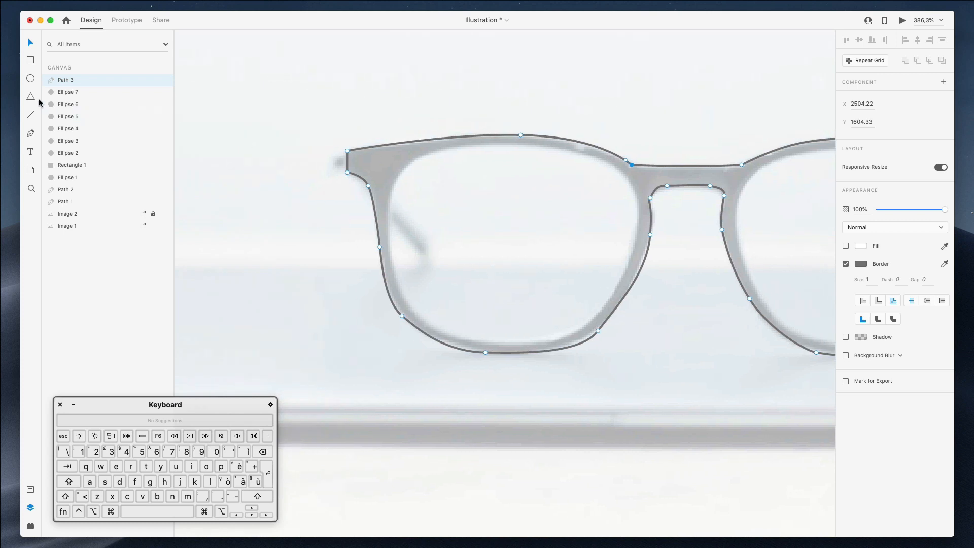
{"action": "left_click", "coordinate": [31, 134]}
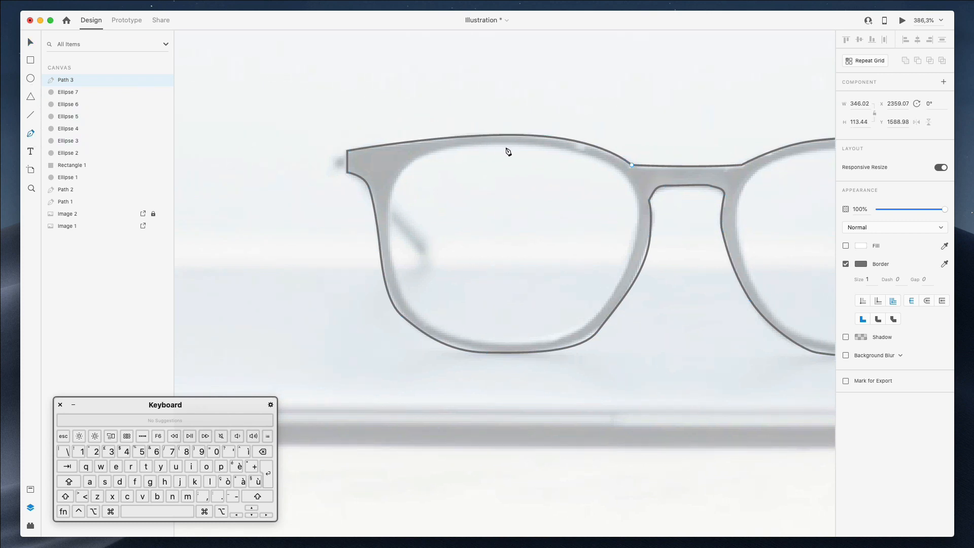
{"action": "left_click", "coordinate": [517, 144]}
{"action": "left_click_drag", "start_coordinate": [443, 148], "coordinate": [420, 153]}
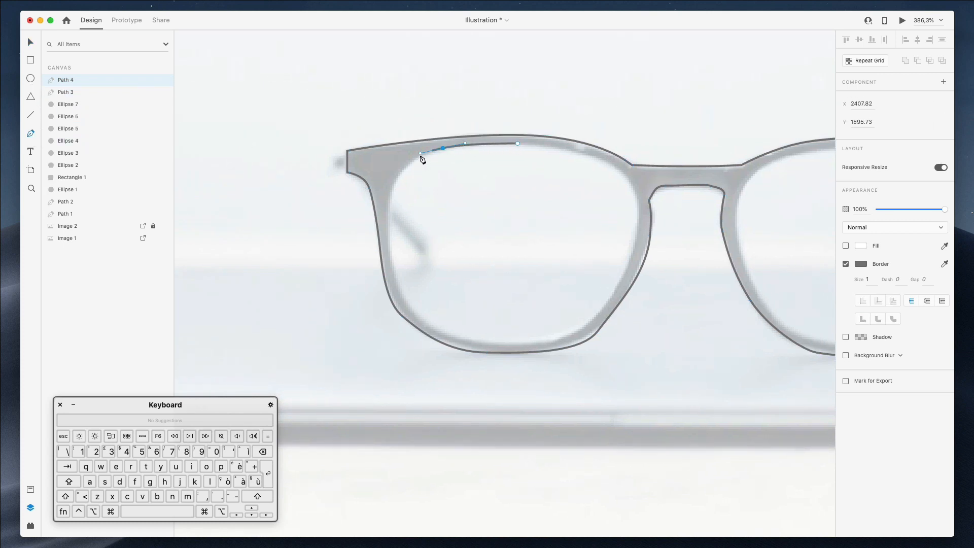
{"action": "left_click_drag", "start_coordinate": [391, 186], "coordinate": [391, 211]}
{"action": "left_click", "coordinate": [400, 295]}
{"action": "left_click_drag", "start_coordinate": [400, 298], "coordinate": [410, 317]}
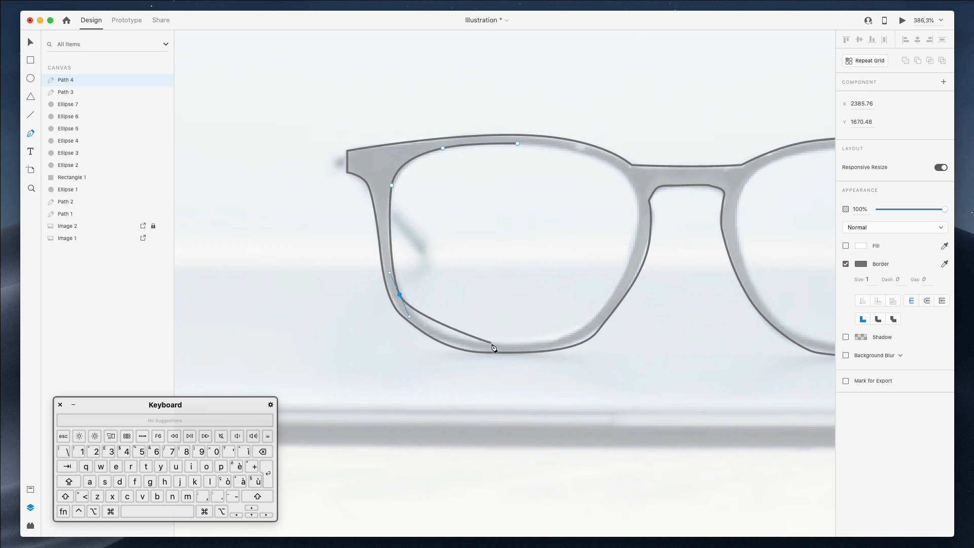
- Trace the bottom and nose side of the left lens opening and close the path at its starting point
{"action": "left_click_drag", "start_coordinate": [461, 341], "coordinate": [477, 344]}
{"action": "left_click_drag", "start_coordinate": [554, 341], "coordinate": [571, 341]}
{"action": "left_click_drag", "start_coordinate": [622, 279], "coordinate": [634, 255]}
{"action": "left_click_drag", "start_coordinate": [638, 201], "coordinate": [631, 180]}
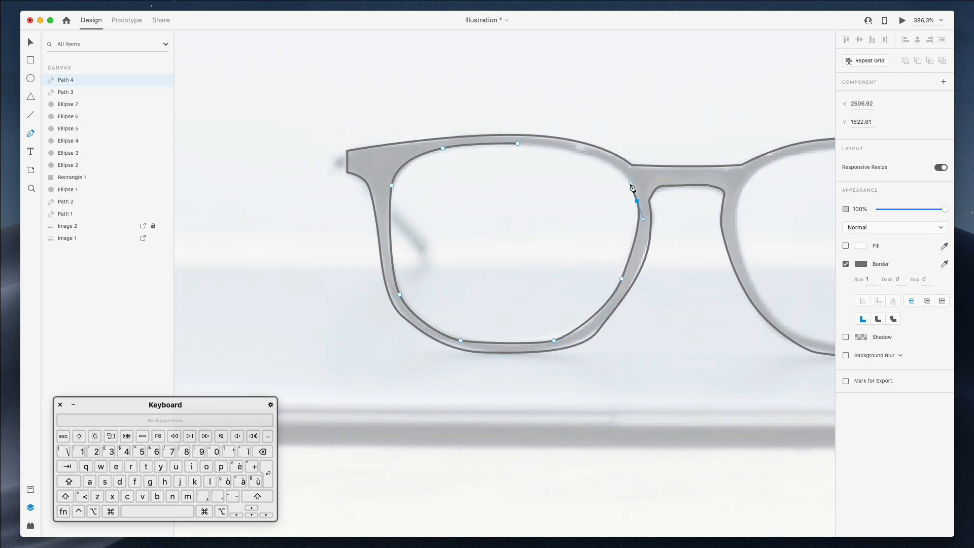
{"action": "left_click_drag", "start_coordinate": [573, 148], "coordinate": [542, 152]}
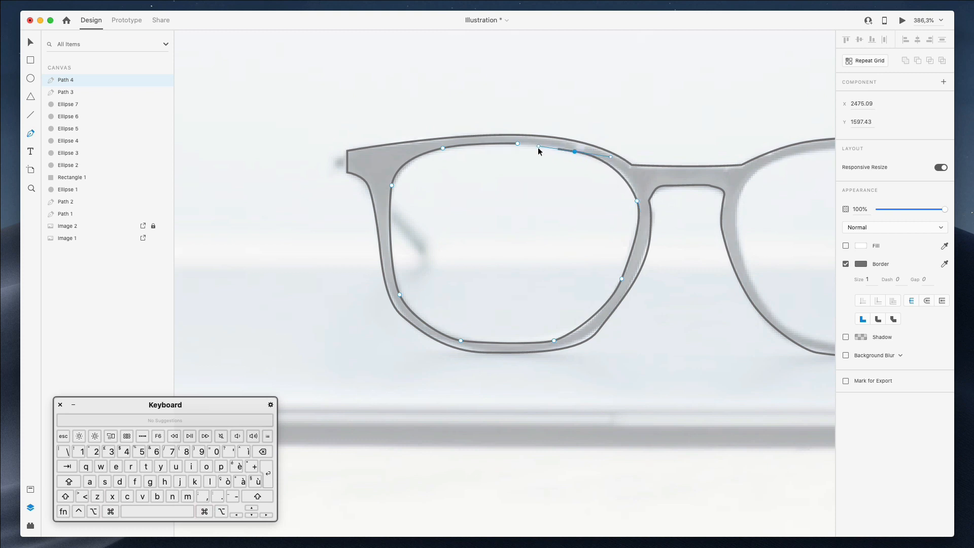
{"action": "left_click", "coordinate": [518, 144]}
- Start a Pen path at the top of the right lens opening and trace down its nose side to the lower curve
{"action": "scroll", "coordinate": [547, 191], "scroll_direction": "right", "scroll_amount": 7}
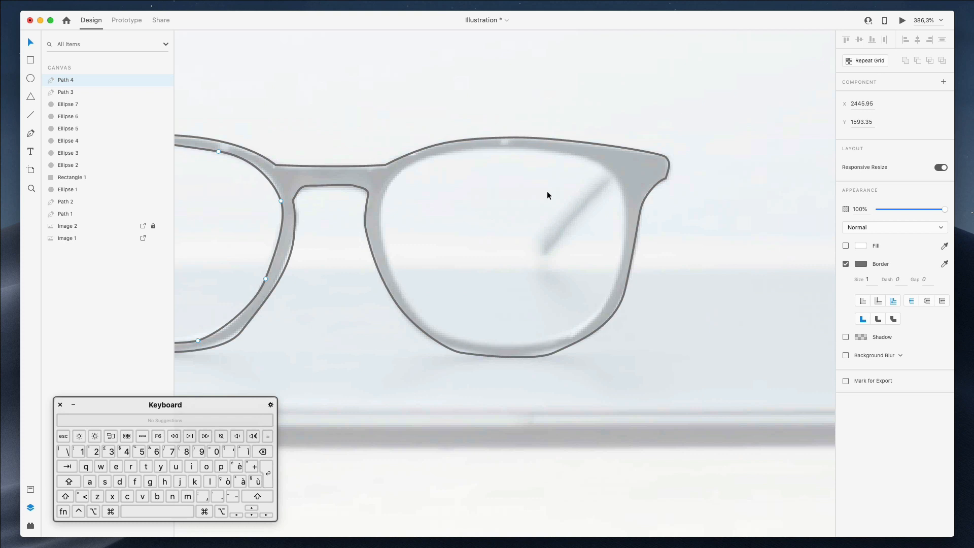
{"action": "scroll", "coordinate": [547, 192], "scroll_direction": "left", "scroll_amount": 2}
{"action": "left_click", "coordinate": [407, 178]}
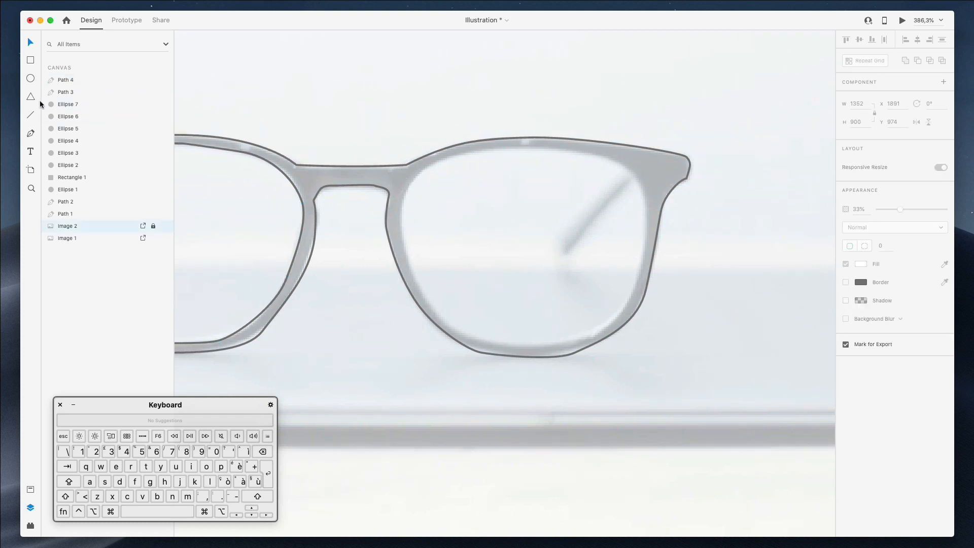
{"action": "left_click", "coordinate": [474, 152]}
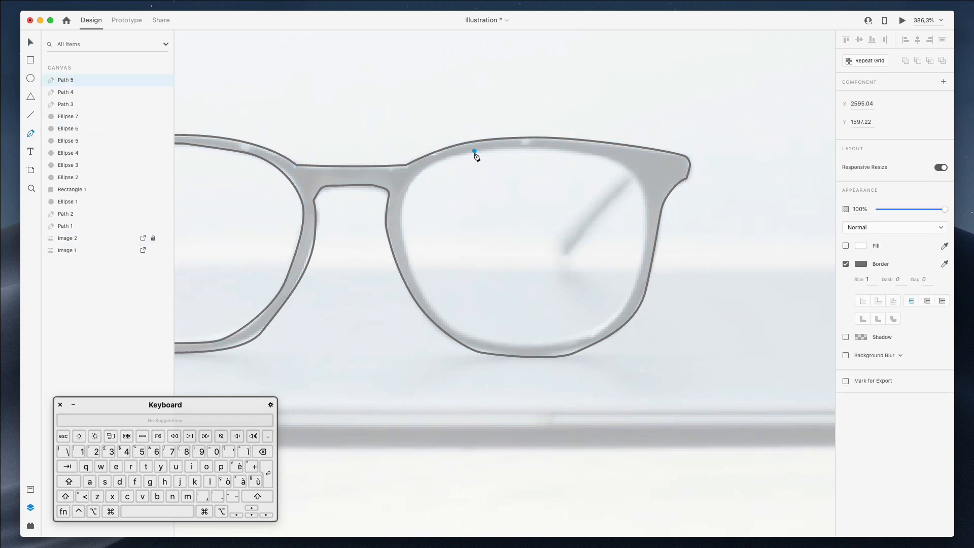
{"action": "left_click_drag", "start_coordinate": [411, 179], "coordinate": [406, 191]}
{"action": "left_click_drag", "start_coordinate": [403, 246], "coordinate": [412, 280]}
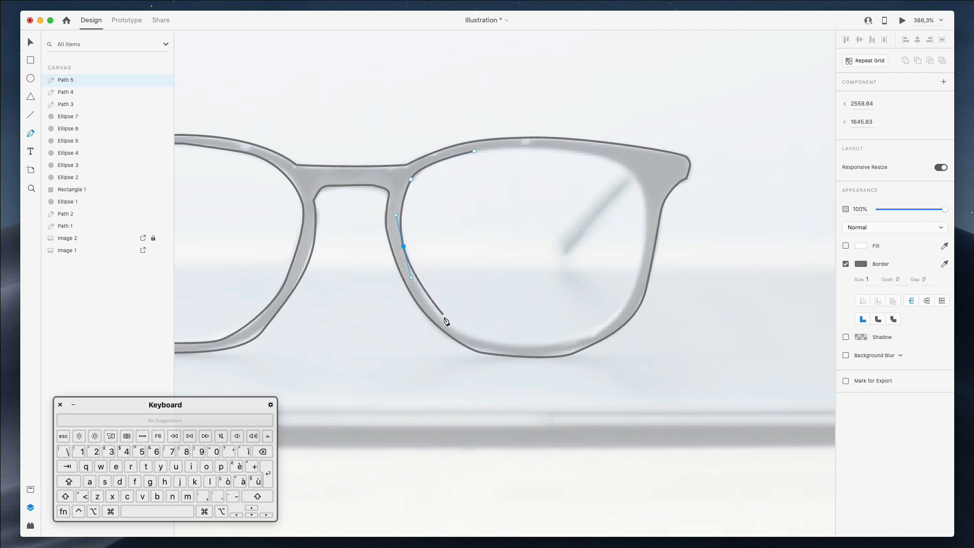
{"action": "left_click_drag", "start_coordinate": [445, 322], "coordinate": [461, 333]}
- Trace the bottom, outer side and top edge of the right lens opening, close the path and leave point editing
{"action": "left_click_drag", "start_coordinate": [554, 344], "coordinate": [597, 334]}
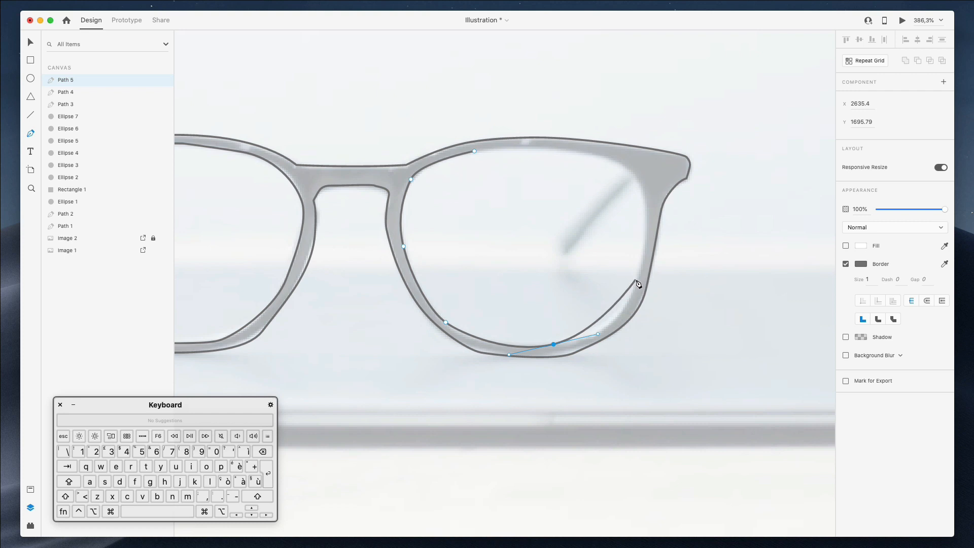
{"action": "left_click_drag", "start_coordinate": [638, 276], "coordinate": [652, 223]}
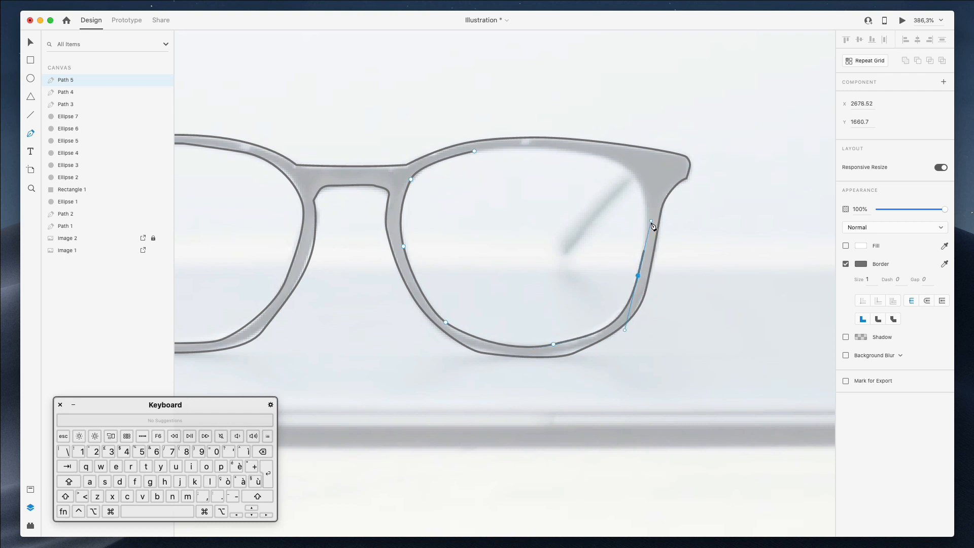
{"action": "left_click_drag", "start_coordinate": [631, 174], "coordinate": [613, 161]}
{"action": "left_click_drag", "start_coordinate": [548, 149], "coordinate": [508, 154]}
{"action": "left_click", "coordinate": [474, 152]}
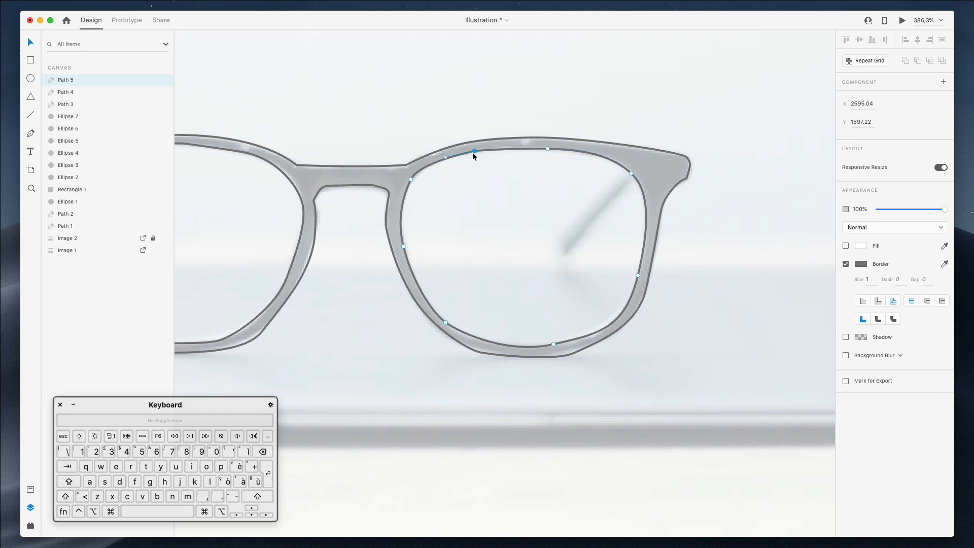
{"action": "key", "text": "Escape"}
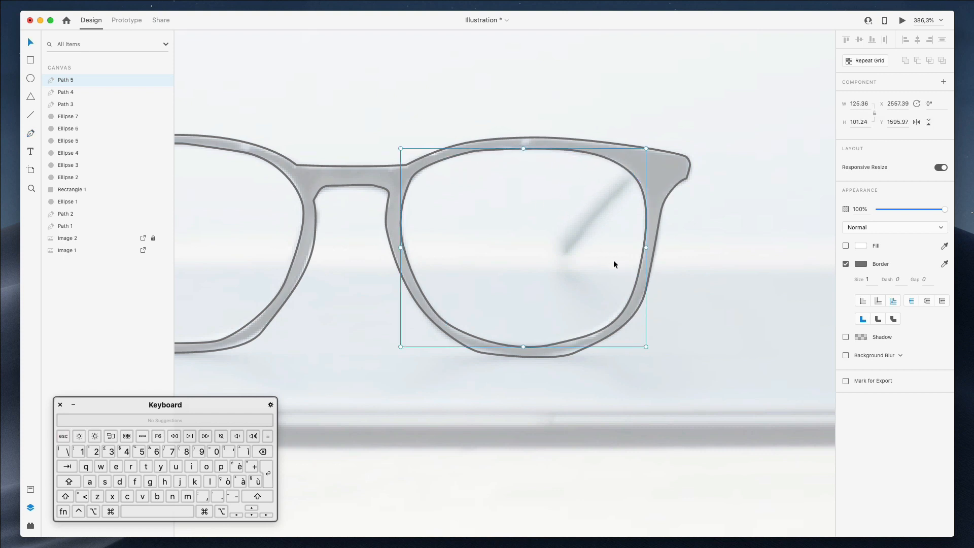
- Edit the frame's outer outline, reshaping the right rim's lower outer curve with the handles of its bottom and side anchor points
{"action": "double_click", "coordinate": [565, 356]}
{"action": "left_click", "coordinate": [575, 352]}
{"action": "left_click_drag", "start_coordinate": [595, 344], "coordinate": [624, 339]}
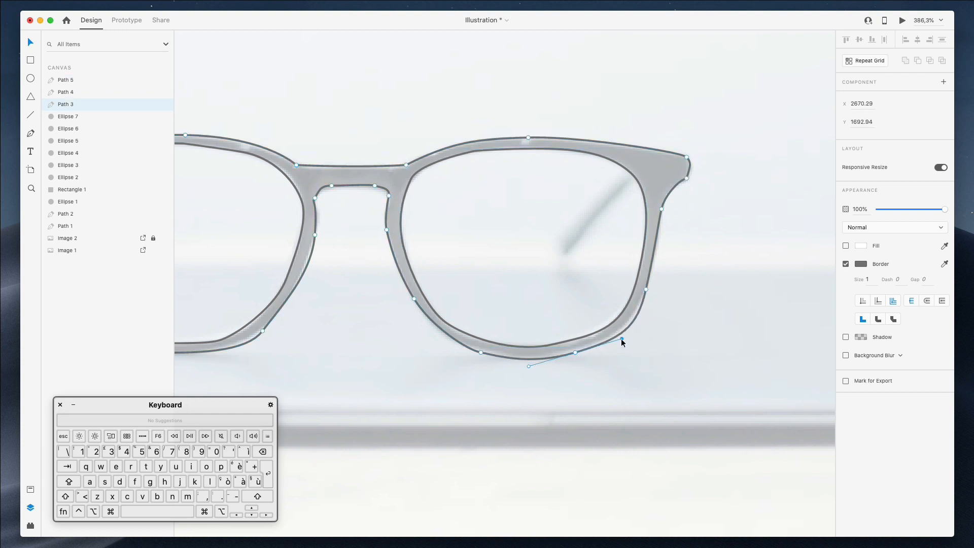
{"action": "key", "text": "Up"}
{"action": "key", "text": "Down"}
{"action": "left_click", "coordinate": [646, 291]}
{"action": "left_click_drag", "start_coordinate": [637, 329], "coordinate": [640, 317]}
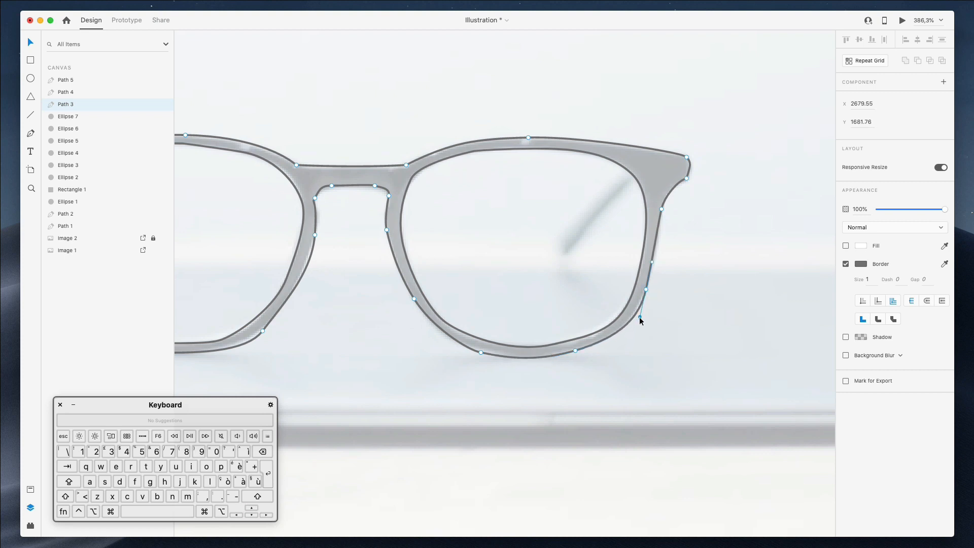
- Adjust the curve on the right rim's lower nose side and nudge the anchor point above it 1 px right
{"action": "left_click", "coordinate": [414, 299]}
{"action": "left_click_drag", "start_coordinate": [430, 328], "coordinate": [438, 337]}
{"action": "left_click", "coordinate": [387, 229]}
{"action": "key", "text": "Right"}
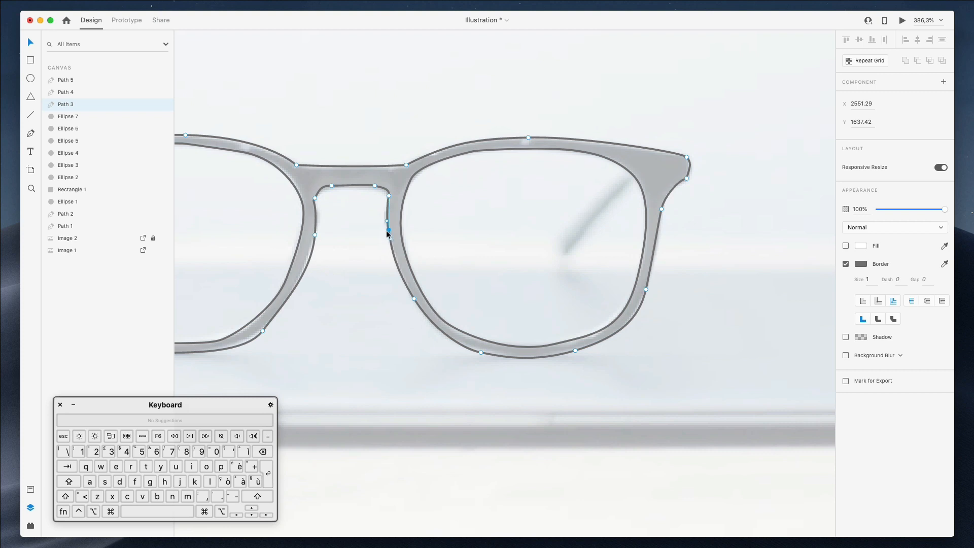
- Refine the left rim's lower nose-side curve by adjusting its anchor point and handle on the outer outline
{"action": "scroll", "coordinate": [437, 229], "scroll_direction": "left", "scroll_amount": 5}
{"action": "left_click", "coordinate": [430, 236]}
{"action": "left_click", "coordinate": [377, 330]}
{"action": "left_click_drag", "start_coordinate": [395, 307], "coordinate": [376, 330]}
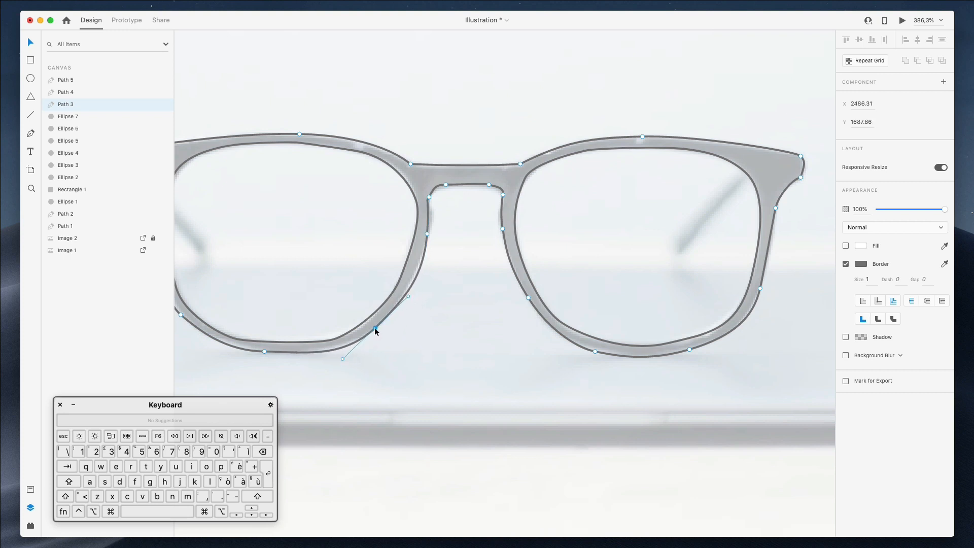
- Edit the left lens opening's path and reshape its nose-side curve by adjusting the anchor handle
{"action": "left_click", "coordinate": [409, 246]}
{"action": "double_click", "coordinate": [410, 246]}
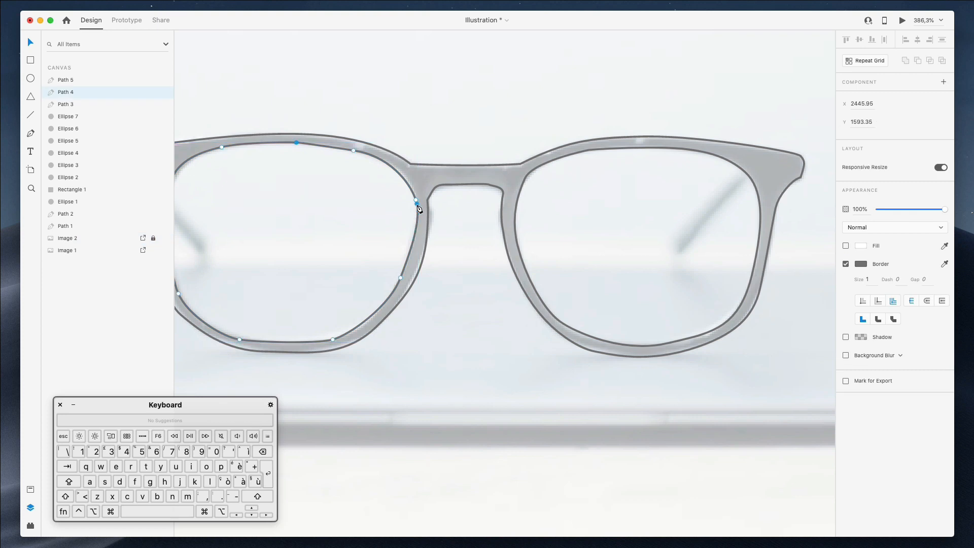
{"action": "left_click_drag", "start_coordinate": [412, 248], "coordinate": [419, 247]}
{"action": "scroll", "coordinate": [400, 274], "scroll_direction": "left", "scroll_amount": 3}
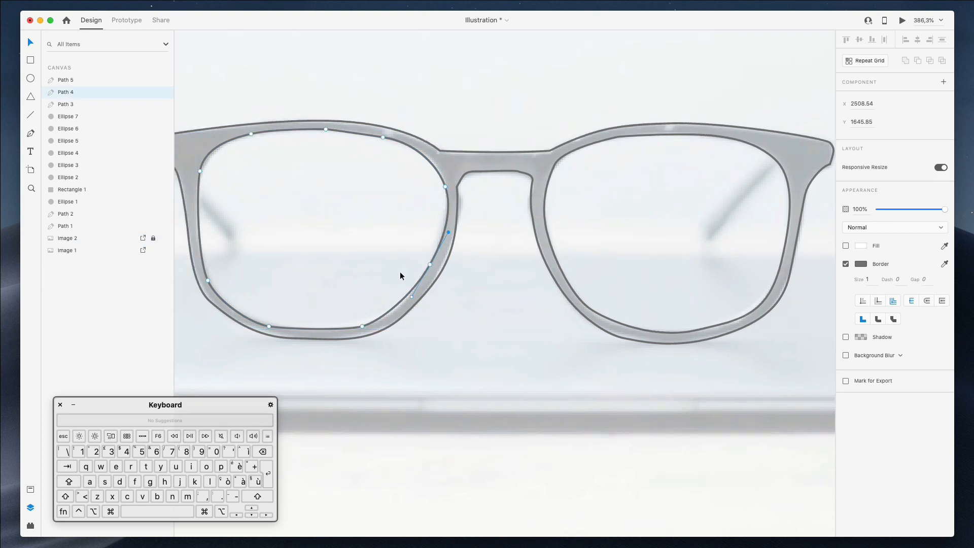
- Adjust the left lens opening's lower nose-side handle, and reshape the left rim's bottom outer edge by shifting its anchor point and both handles
{"action": "left_click_drag", "start_coordinate": [419, 324], "coordinate": [432, 319]}
{"action": "double_click", "coordinate": [348, 337]}
{"action": "left_click", "coordinate": [334, 338]}
{"action": "mouse_move", "coordinate": [334, 339]}
{"action": "left_mouse_down"}
{"action": "mouse_move", "coordinate": [354, 340]}
{"action": "mouse_move", "coordinate": [341, 339]}
{"action": "left_mouse_up"}
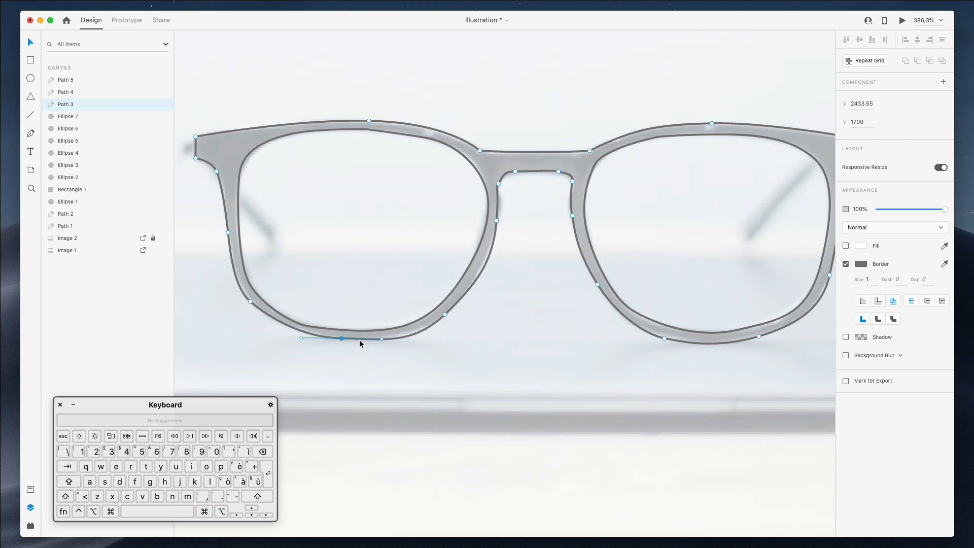
{"action": "left_click_drag", "start_coordinate": [383, 339], "coordinate": [362, 338]}
{"action": "left_click_drag", "start_coordinate": [297, 341], "coordinate": [277, 336]}
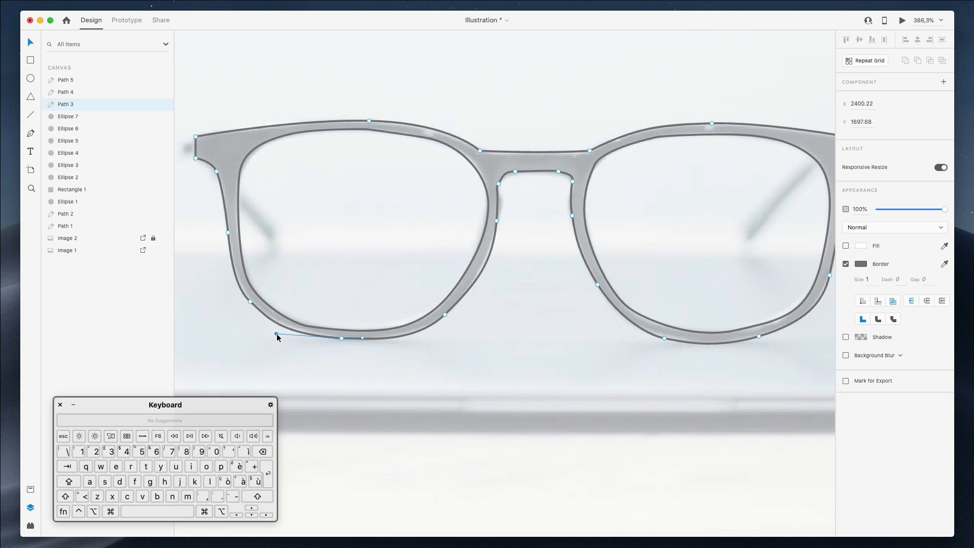
- Reshape the left rim's lower temple-side corner on the outer outline using both handles of its anchor point
{"action": "scroll", "coordinate": [278, 338], "scroll_direction": "left", "scroll_amount": 3}
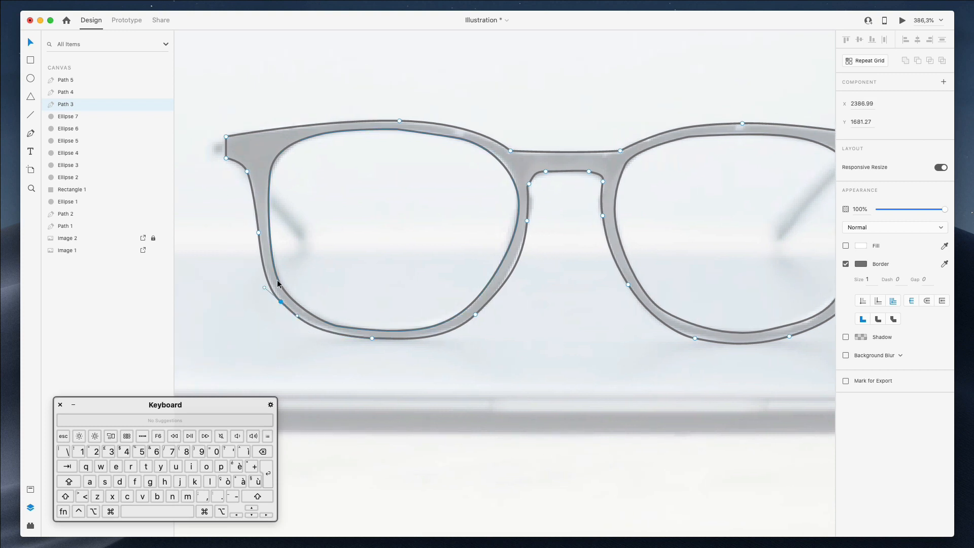
{"action": "mouse_move", "coordinate": [264, 290]}
{"action": "left_mouse_down"}
{"action": "mouse_move", "coordinate": [257, 276]}
{"action": "mouse_move", "coordinate": [264, 280]}
{"action": "left_mouse_up"}
{"action": "mouse_move", "coordinate": [298, 321]}
{"action": "left_mouse_down"}
{"action": "mouse_move", "coordinate": [304, 329]}
{"action": "mouse_move", "coordinate": [287, 324]}
{"action": "mouse_move", "coordinate": [295, 315]}
{"action": "left_mouse_up"}
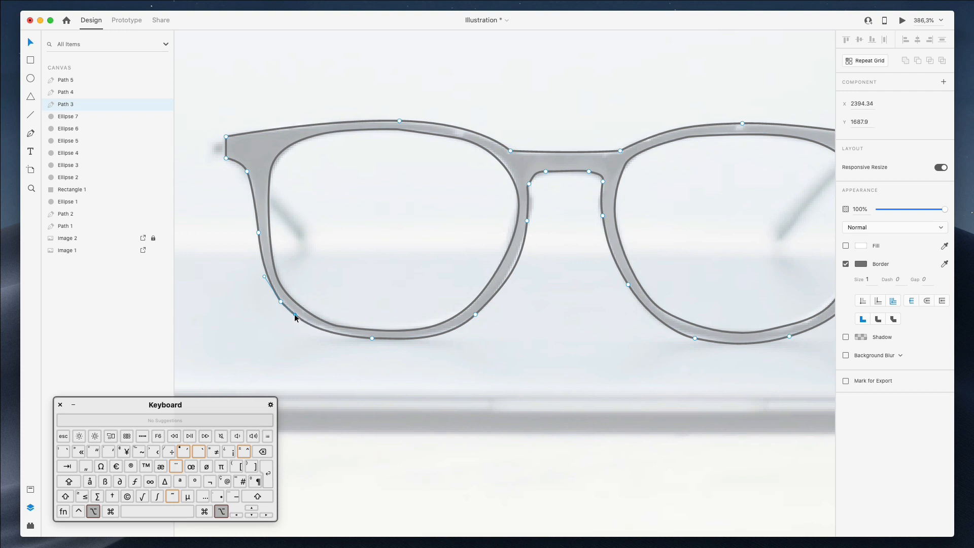
- Edit the left lens opening's path and extend the lower handle of its lower temple-side anchor point
{"action": "left_click", "coordinate": [293, 302]}
{"action": "left_click", "coordinate": [294, 302]}
{"action": "double_click", "coordinate": [294, 302]}
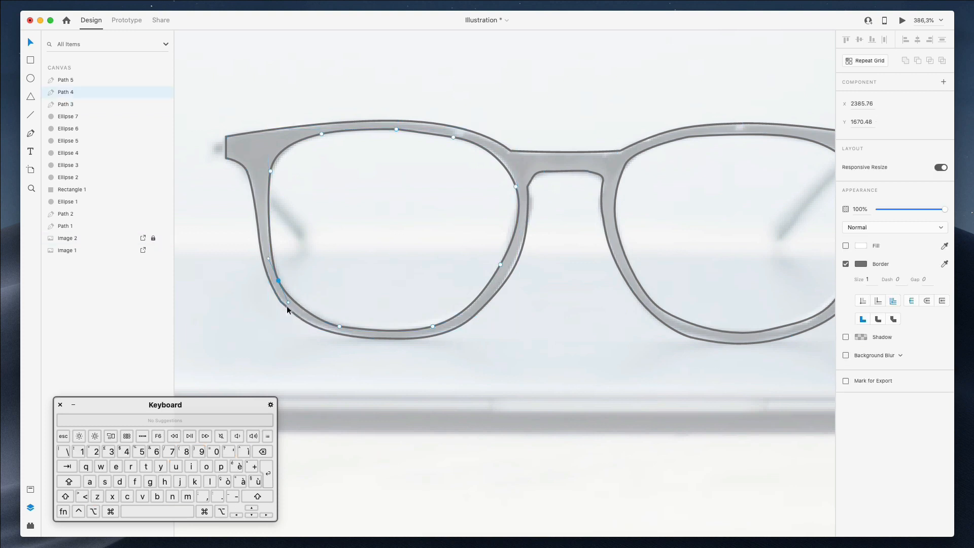
{"action": "left_click_drag", "start_coordinate": [287, 303], "coordinate": [291, 308]}
- Return to the outer outline and lengthen the upper handle of the left rim's lower temple-side anchor point
{"action": "left_click", "coordinate": [279, 303]}
{"action": "double_click", "coordinate": [279, 300]}
{"action": "left_click", "coordinate": [280, 302]}
{"action": "left_click_drag", "start_coordinate": [264, 277], "coordinate": [260, 270]}
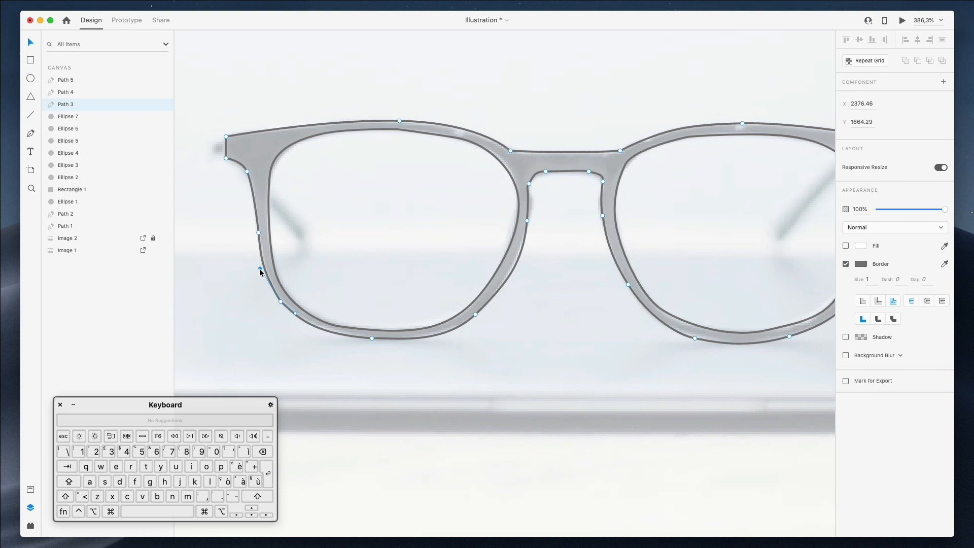
- Move the left rim's nose-side anchor point below the bridge to smooth the outer outline, and leave path editing
{"action": "scroll", "coordinate": [303, 293], "scroll_direction": "right", "scroll_amount": 3}
{"action": "left_click_drag", "start_coordinate": [443, 224], "coordinate": [435, 263]}
{"action": "left_click_drag", "start_coordinate": [446, 223], "coordinate": [441, 232]}
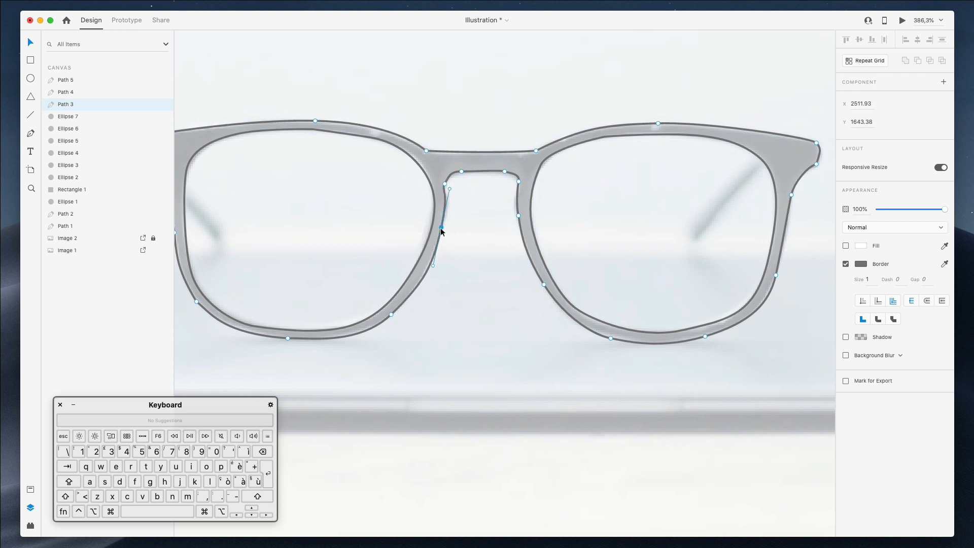
{"action": "left_click", "coordinate": [484, 267]}
- Trace the temple arm seen through the left lens as a closed Pen path about 19 by 29 px
{"action": "scroll", "coordinate": [484, 267], "scroll_direction": "down", "scroll_amount": 3}
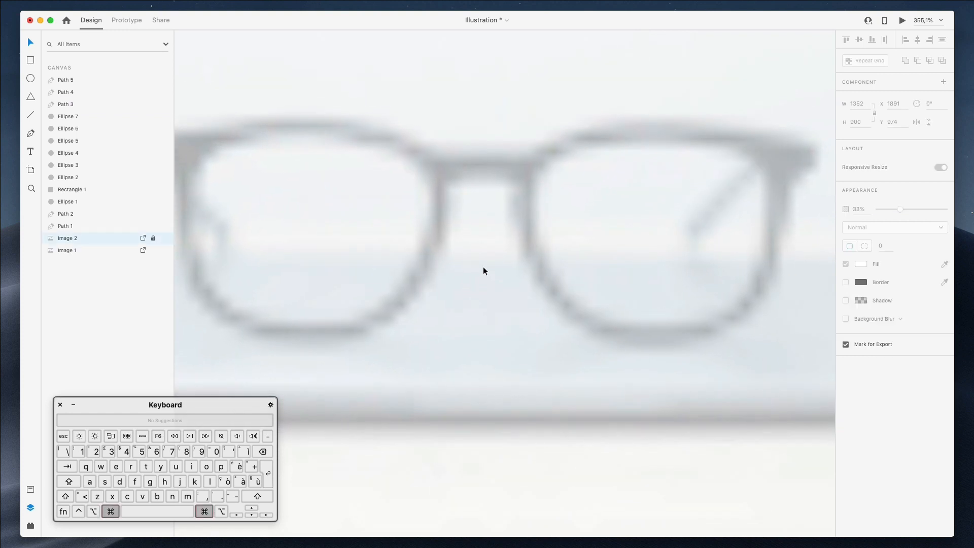
{"action": "scroll", "coordinate": [483, 267], "scroll_direction": "up", "scroll_amount": 2}
{"action": "scroll", "coordinate": [398, 326], "scroll_direction": "up", "scroll_amount": 1}
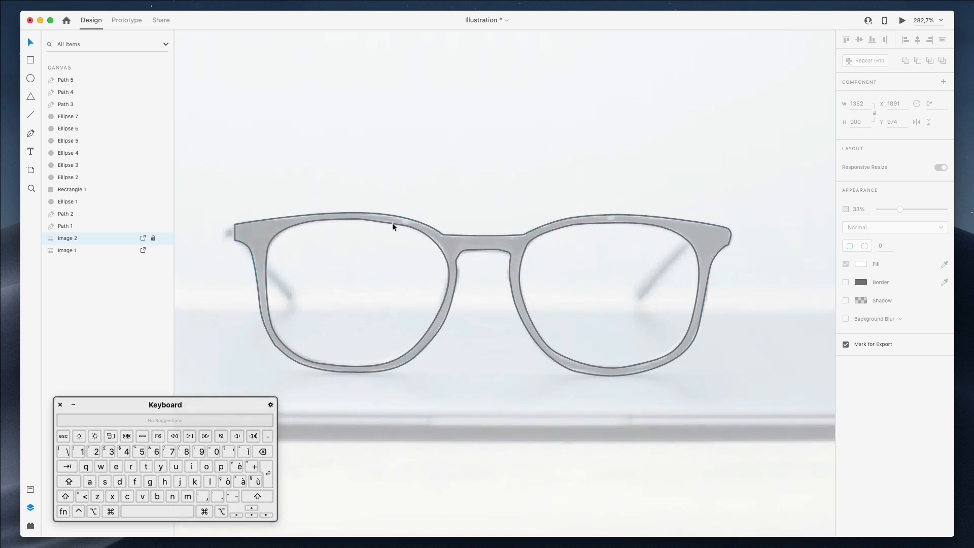
{"action": "scroll", "coordinate": [393, 226], "scroll_direction": "up", "scroll_amount": 2}
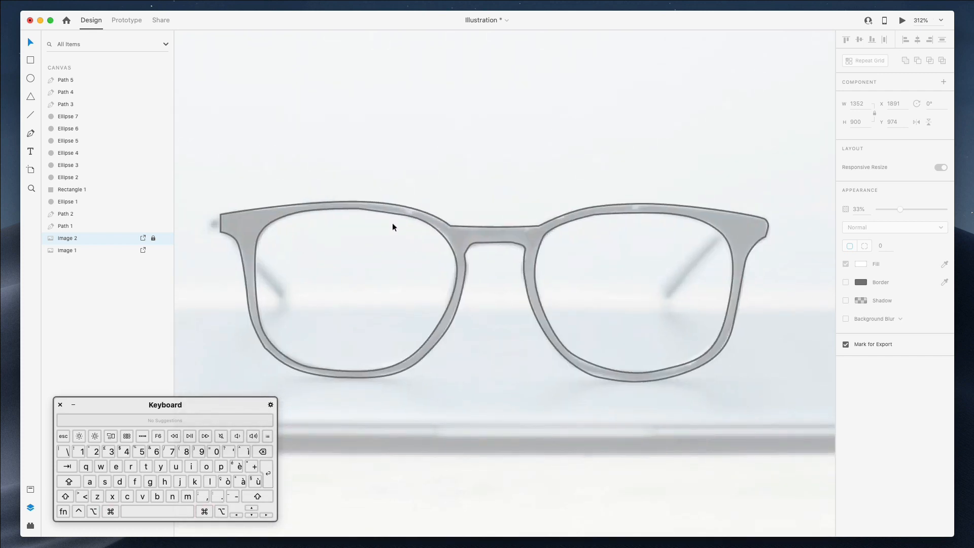
{"action": "scroll", "coordinate": [392, 227], "scroll_direction": "down", "scroll_amount": 3}
{"action": "scroll", "coordinate": [392, 227], "scroll_direction": "left", "scroll_amount": 2}
{"action": "key", "text": "v"}
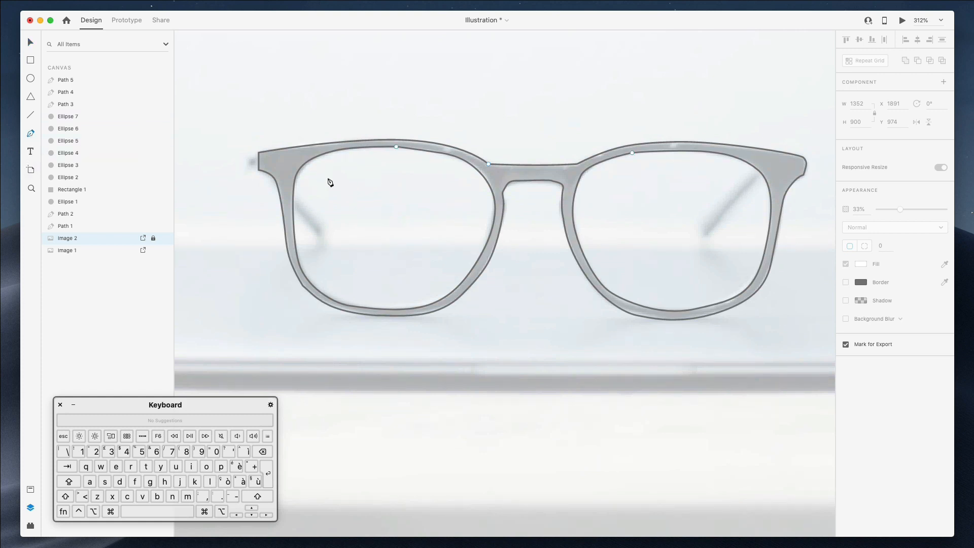
{"action": "left_click", "coordinate": [293, 194]}
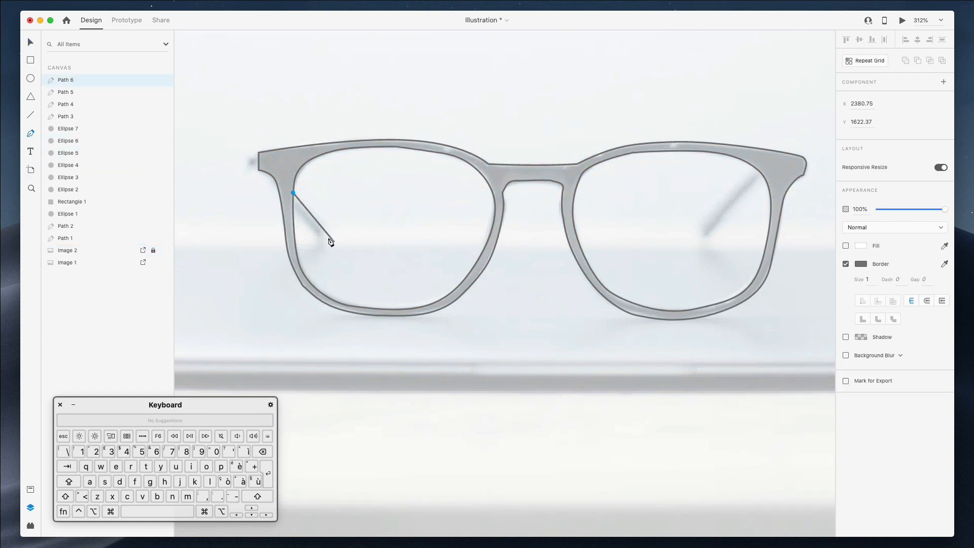
{"action": "left_click_drag", "start_coordinate": [323, 230], "coordinate": [322, 237]}
{"action": "left_click", "coordinate": [319, 237]}
{"action": "left_click", "coordinate": [294, 194]}
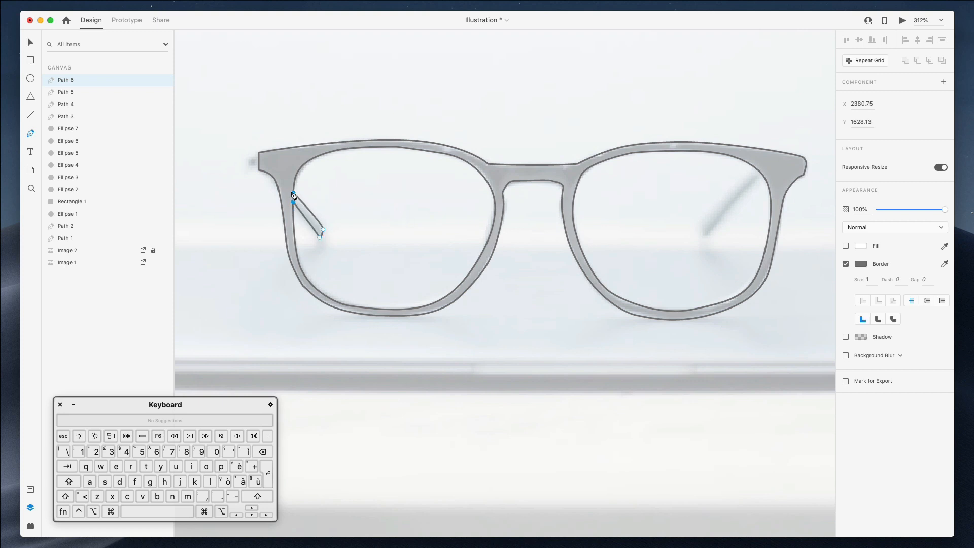
{"action": "key", "text": "Escape"}
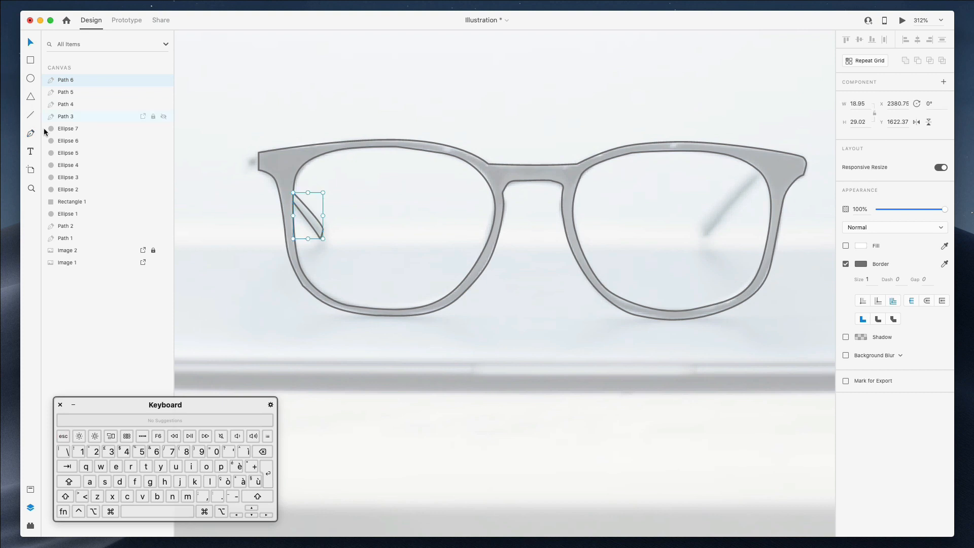
- Trace the curved temple arm seen through the right lens as a closed Pen path about 39 by 41 px
{"action": "left_click", "coordinate": [34, 136]}
{"action": "left_click", "coordinate": [758, 171]}
{"action": "left_click_drag", "start_coordinate": [704, 226], "coordinate": [702, 243]}
{"action": "left_click", "coordinate": [705, 235]}
{"action": "mouse_move", "coordinate": [764, 174]}
{"action": "left_mouse_down"}
{"action": "mouse_move", "coordinate": [818, 135]}
{"action": "mouse_move", "coordinate": [759, 173]}
{"action": "left_mouse_up"}
{"action": "key", "text": "alt"}
{"action": "key", "text": "Escape"}
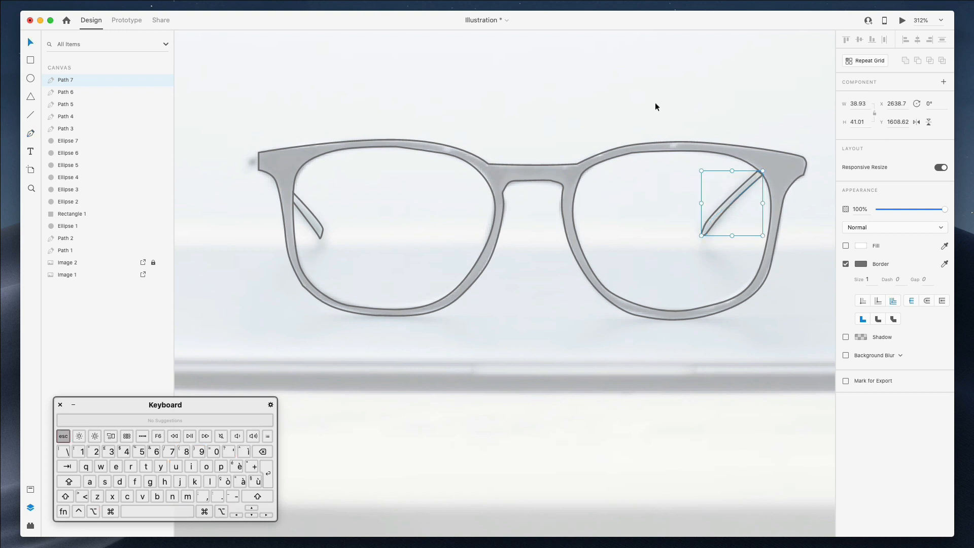
{"action": "left_click", "coordinate": [658, 103]}
- Examine the traced glasses and the full width of the laptop beneath them in the photo
{"action": "scroll", "coordinate": [658, 102], "scroll_direction": "down", "scroll_amount": 5}
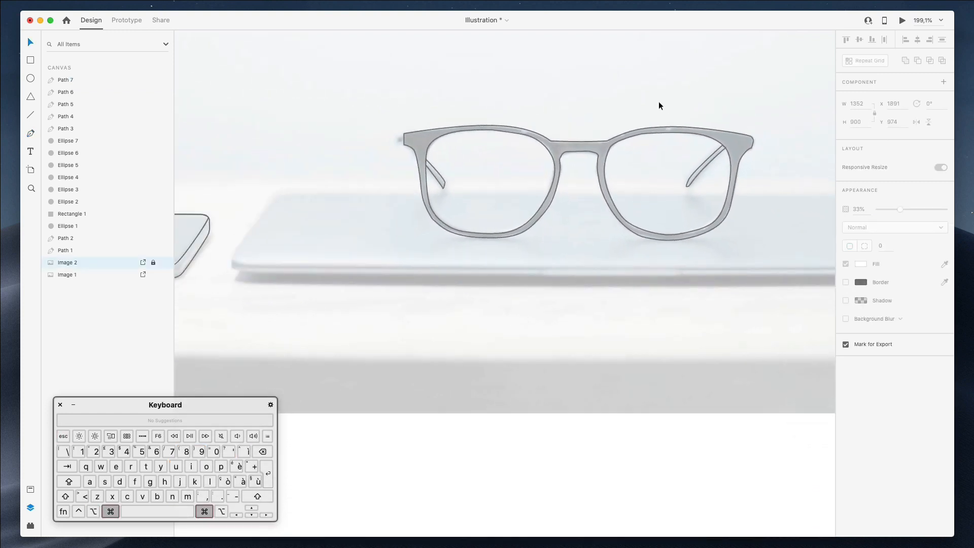
{"action": "scroll", "coordinate": [659, 102], "scroll_direction": "down", "scroll_amount": 2}
{"action": "scroll", "coordinate": [658, 105], "scroll_direction": "right", "scroll_amount": 5}
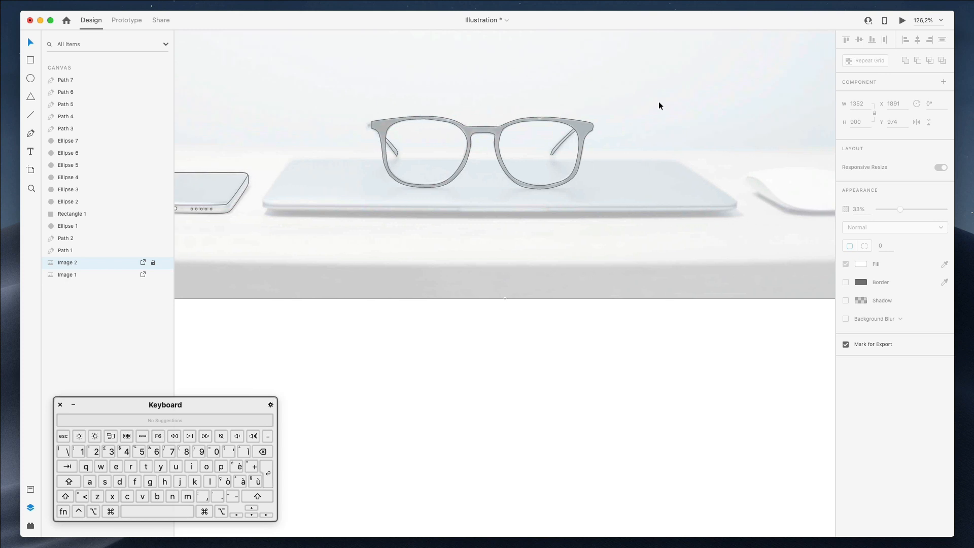
{"action": "scroll", "coordinate": [659, 105], "scroll_direction": "up", "scroll_amount": 2}
{"action": "scroll", "coordinate": [659, 105], "scroll_direction": "left", "scroll_amount": 3}
{"action": "scroll", "coordinate": [511, 162], "scroll_direction": "up", "scroll_amount": 3}
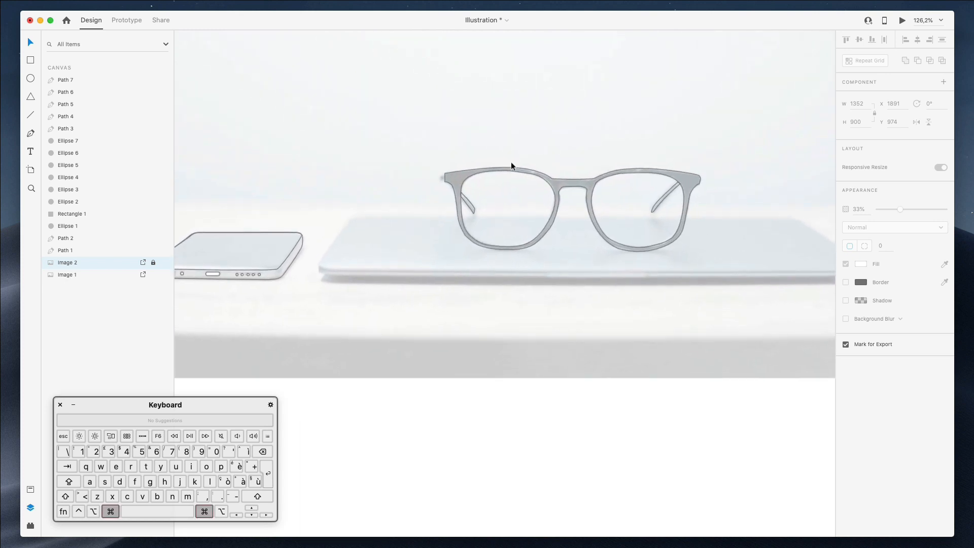
{"action": "scroll", "coordinate": [294, 165], "scroll_direction": "right", "scroll_amount": 1}
{"action": "scroll", "coordinate": [294, 165], "scroll_direction": "right", "scroll_amount": 3}
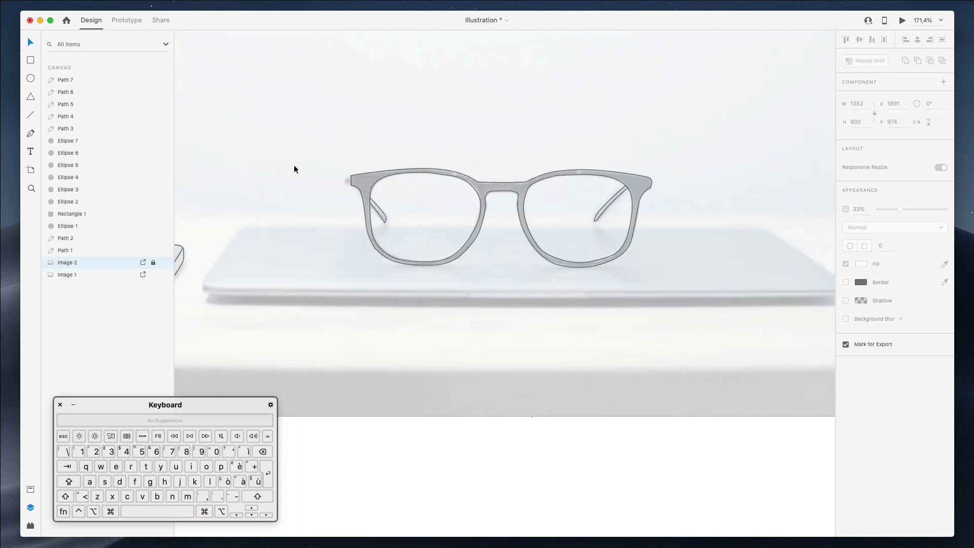
{"action": "scroll", "coordinate": [294, 165], "scroll_direction": "left", "scroll_amount": 2}
{"action": "scroll", "coordinate": [294, 165], "scroll_direction": "right", "scroll_amount": 1}
{"action": "scroll", "coordinate": [293, 166], "scroll_direction": "down", "scroll_amount": 1}
{"action": "scroll", "coordinate": [294, 165], "scroll_direction": "down", "scroll_amount": 2}
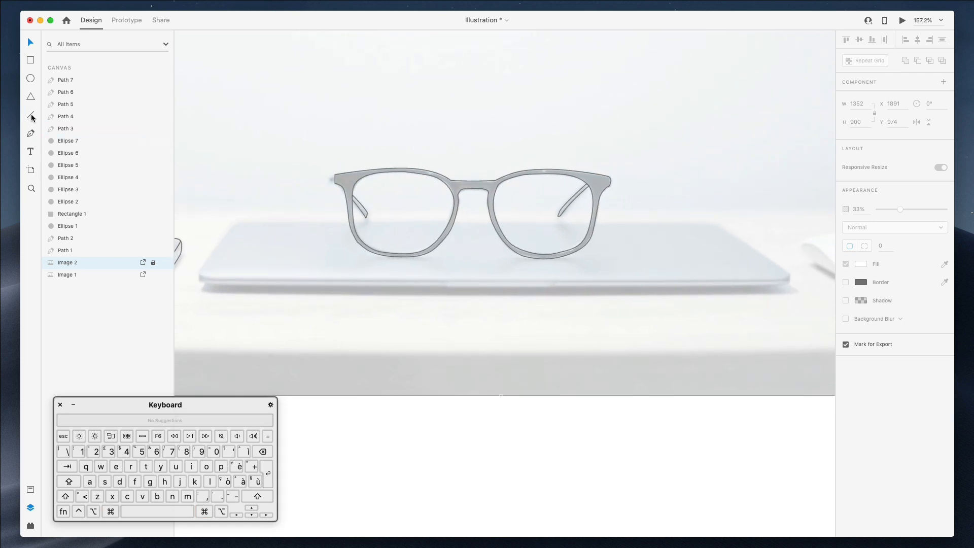
- Try to outline the laptop lid with a rectangle about 599 by 73 px, moving its two front corners outward to the lid's corners
{"action": "left_click", "coordinate": [30, 60]}
{"action": "left_click_drag", "start_coordinate": [239, 222], "coordinate": [716, 279]}
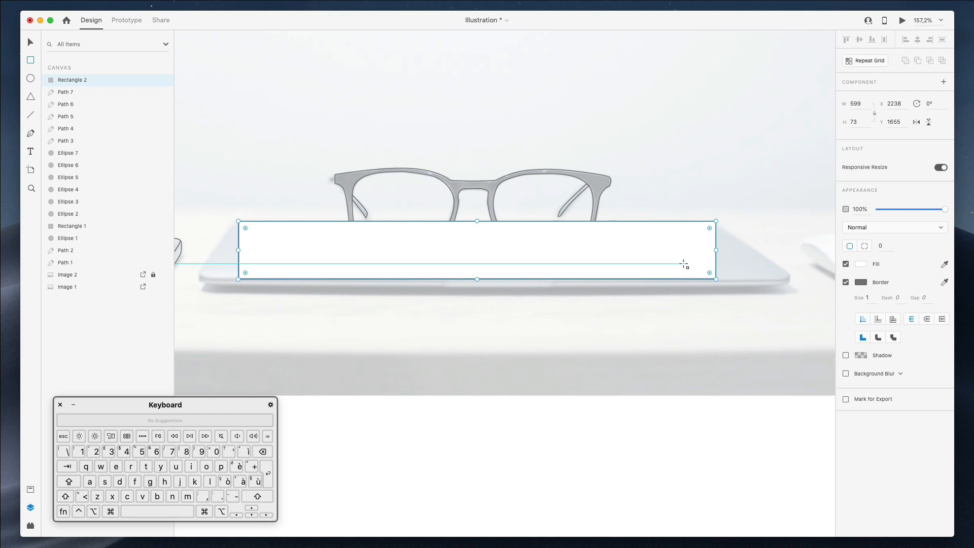
{"action": "double_click", "coordinate": [531, 262]}
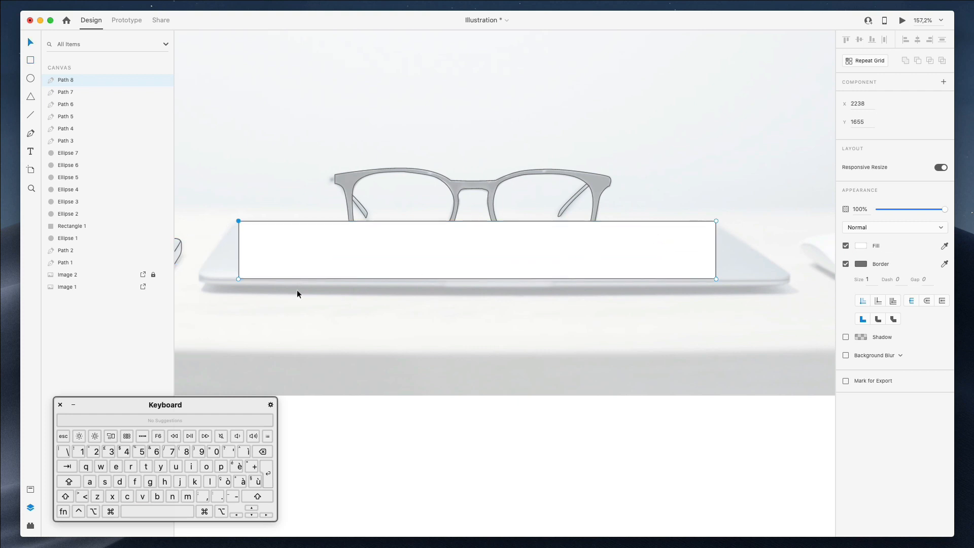
{"action": "left_click_drag", "start_coordinate": [238, 280], "coordinate": [198, 280]}
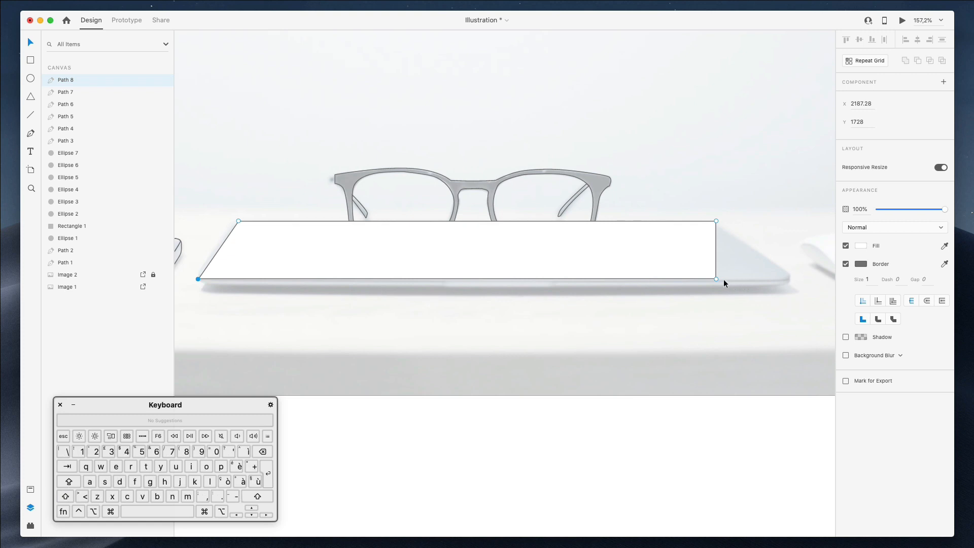
{"action": "left_click_drag", "start_coordinate": [716, 279], "coordinate": [789, 276]}
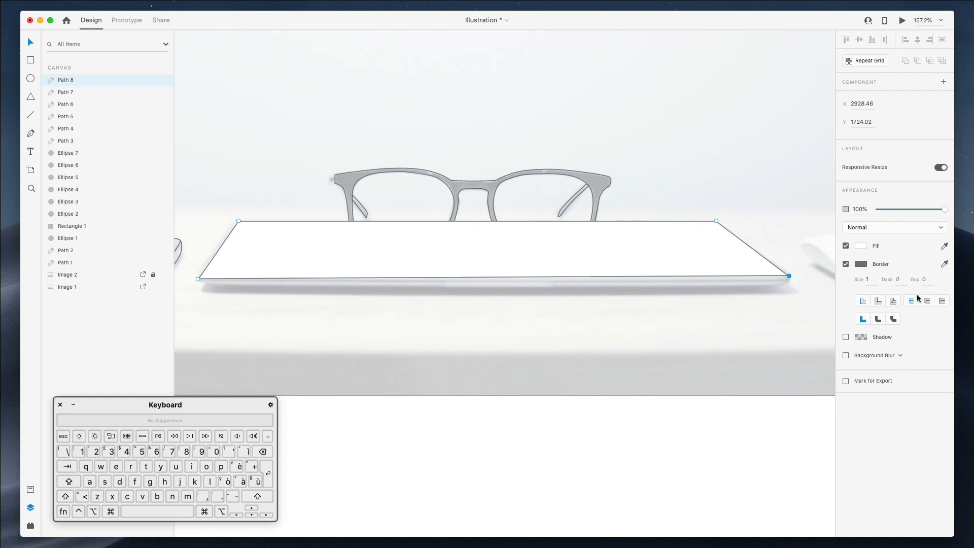
{"action": "left_click", "coordinate": [629, 318]}
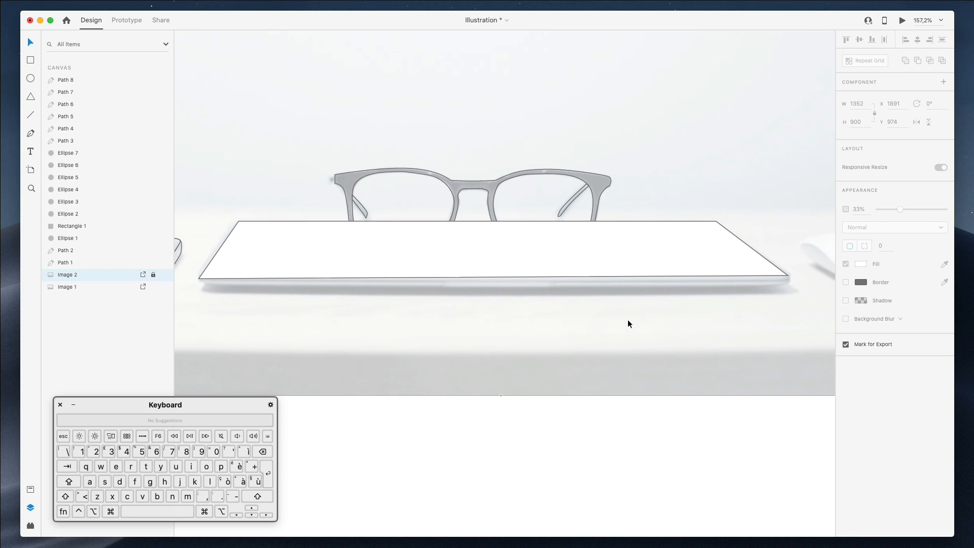
- Try to round the lid shape's corners by selecting its anchor points and applying a round join, and delete the shape
{"action": "left_click", "coordinate": [620, 239]}
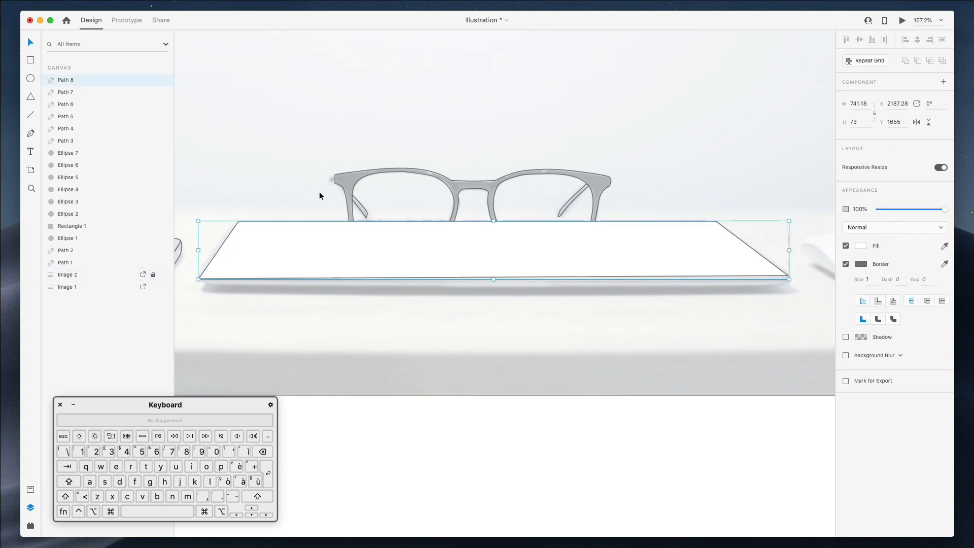
{"action": "double_click", "coordinate": [510, 264]}
{"action": "left_click_drag", "start_coordinate": [209, 199], "coordinate": [818, 326]}
{"action": "scroll", "coordinate": [812, 319], "scroll_direction": "left", "scroll_amount": 3}
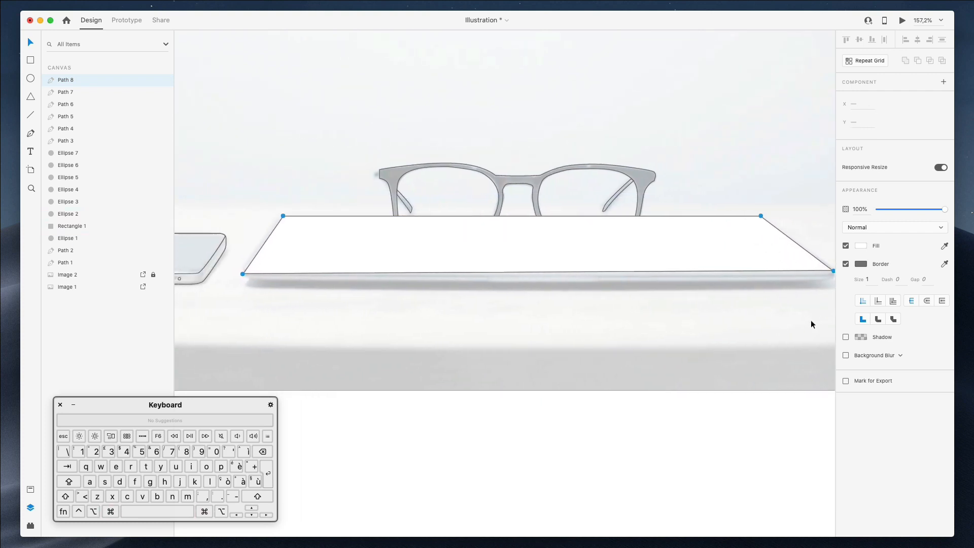
{"action": "left_click", "coordinate": [560, 333]}
{"action": "left_click", "coordinate": [594, 231]}
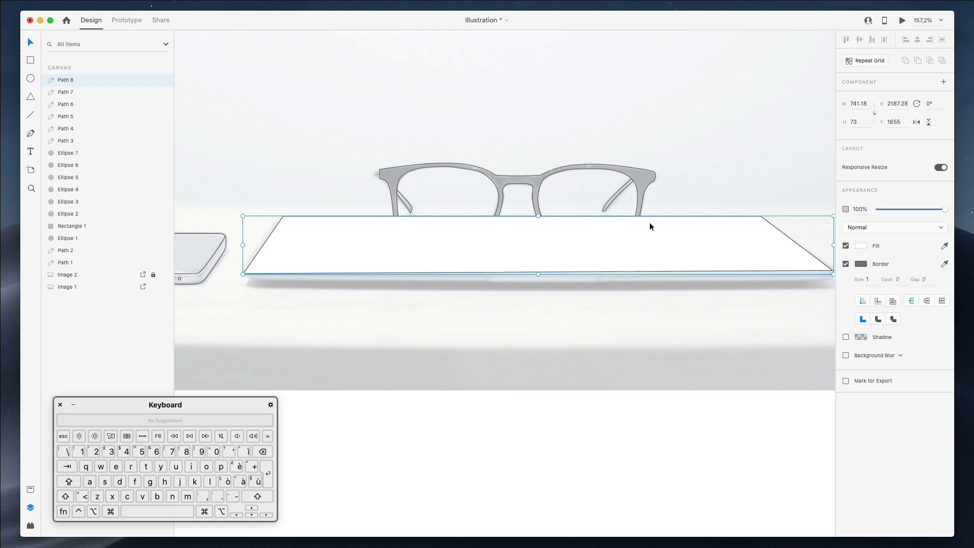
{"action": "left_click", "coordinate": [878, 319]}
{"action": "key", "text": "BackSpace"}
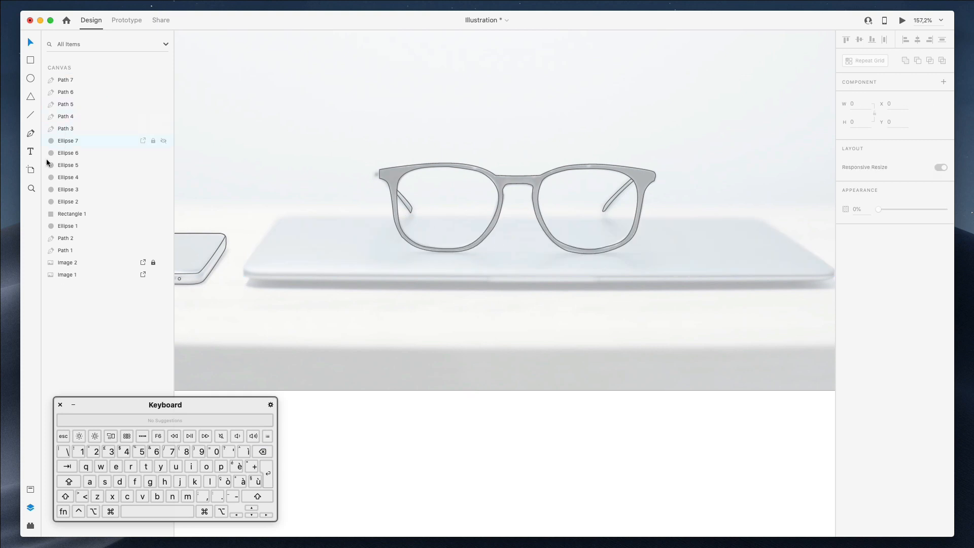
- Start a Pen path on the laptop lid's rear edge, tracing the rounded rear-left corner, left side and rounded front-left corner
{"action": "left_click", "coordinate": [31, 134]}
{"action": "scroll", "coordinate": [304, 220], "scroll_direction": "up", "scroll_amount": 3}
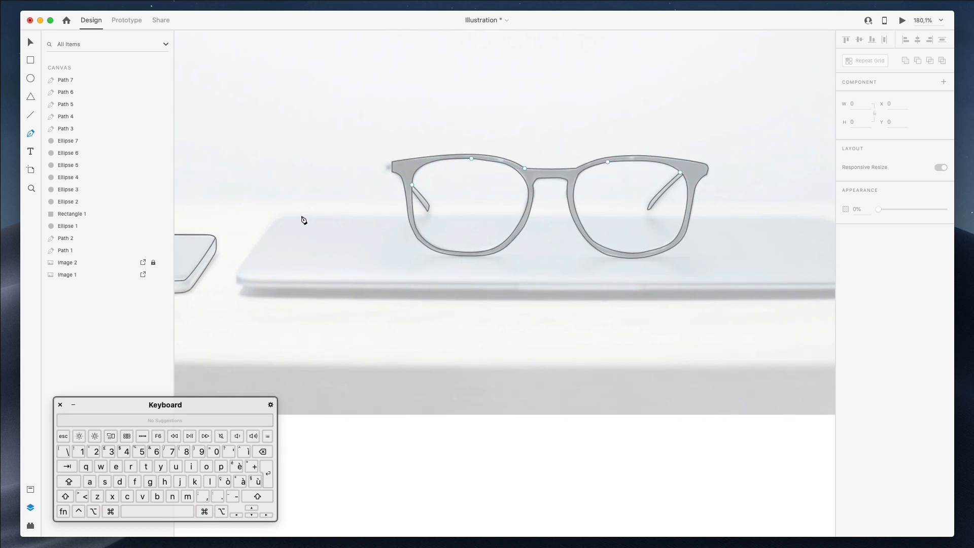
{"action": "left_click", "coordinate": [306, 214]}
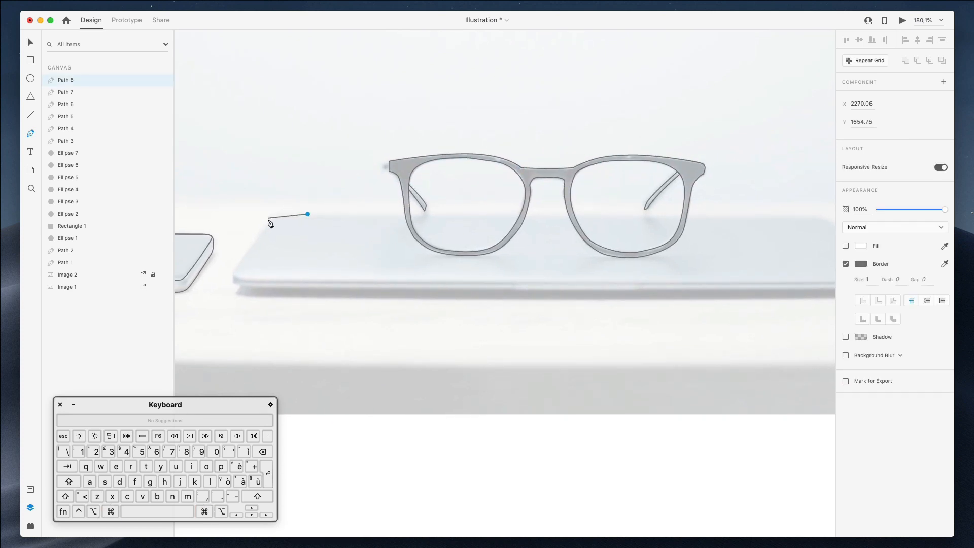
{"action": "left_click_drag", "start_coordinate": [268, 219], "coordinate": [261, 233]}
{"action": "left_click", "coordinate": [233, 273]}
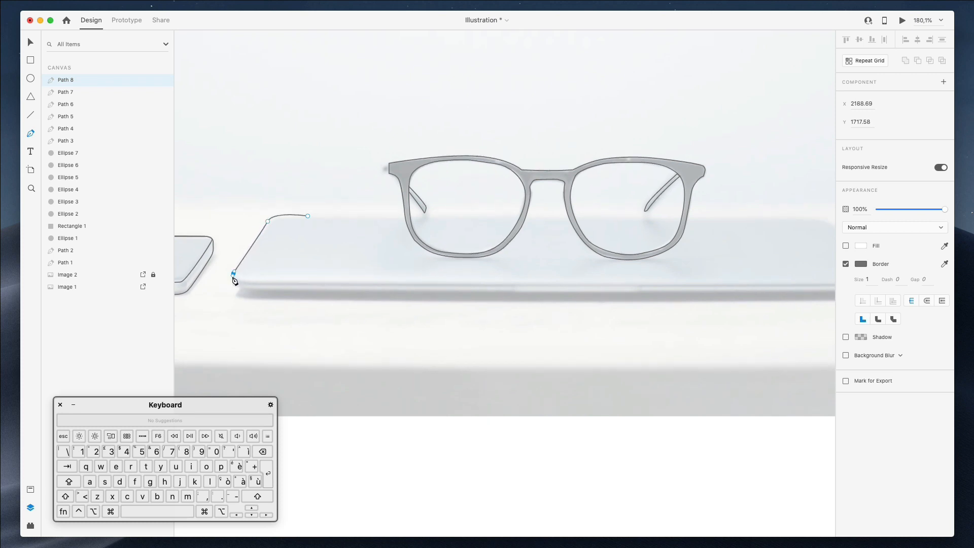
{"action": "left_click_drag", "start_coordinate": [249, 280], "coordinate": [274, 281]}
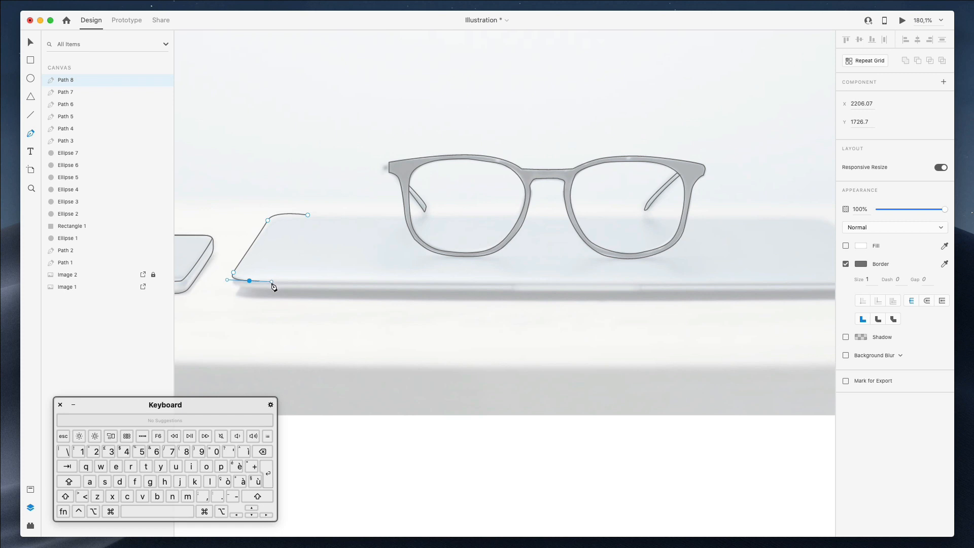
- Continue the lid path along the front edge, around the front-right corner, up the right side and around the rear-right corner, and close it
{"action": "scroll", "coordinate": [272, 282], "scroll_direction": "right", "scroll_amount": 5}
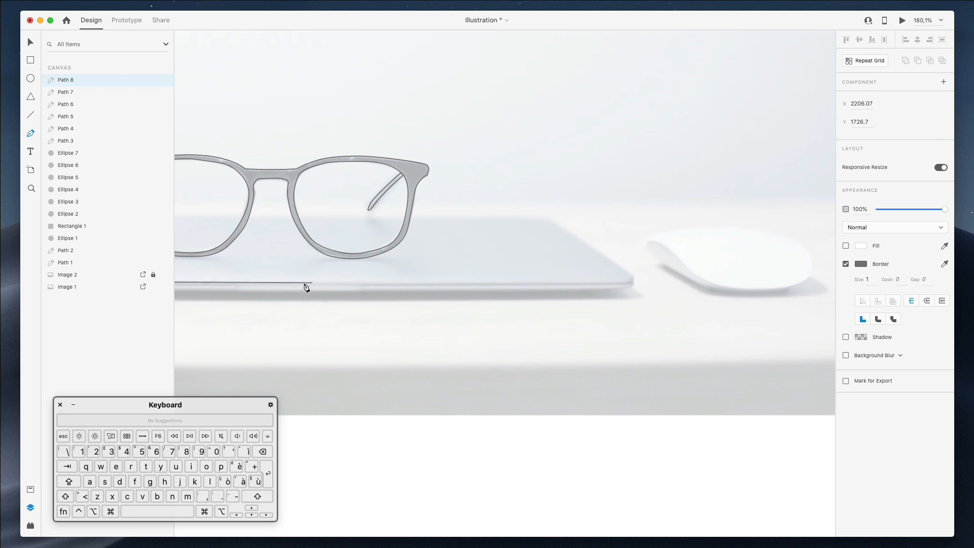
{"action": "left_click", "coordinate": [287, 283]}
{"action": "left_click", "coordinate": [625, 282]}
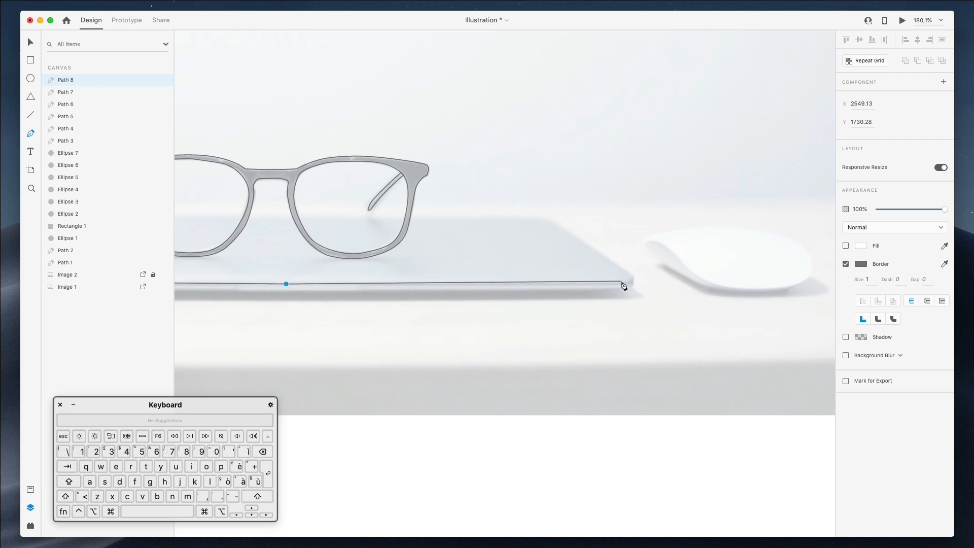
{"action": "left_click_drag", "start_coordinate": [626, 283], "coordinate": [628, 271]}
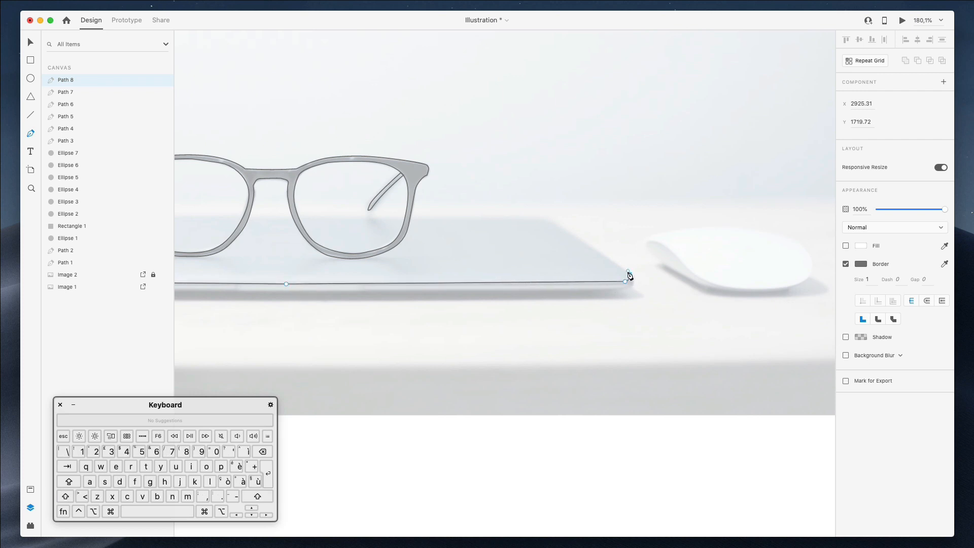
{"action": "left_click", "coordinate": [549, 222]}
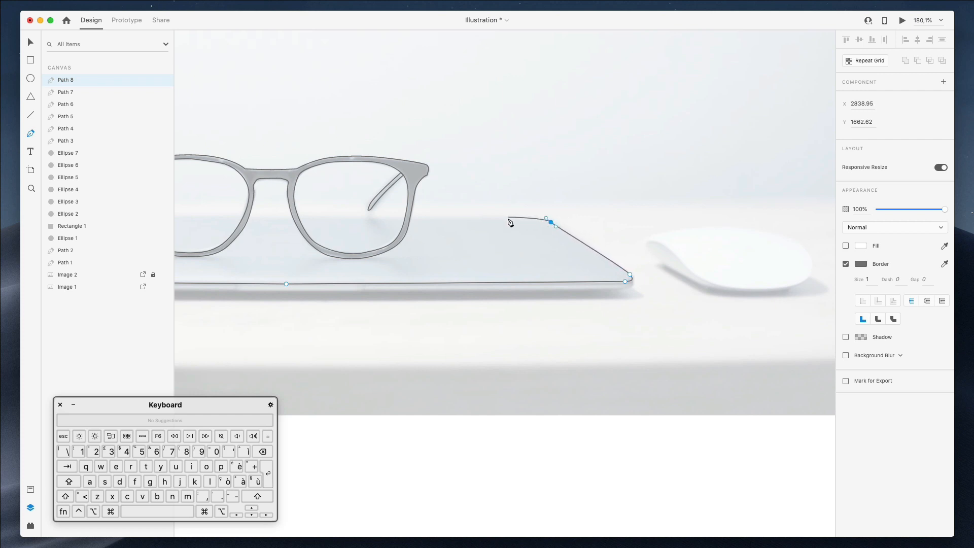
{"action": "left_click_drag", "start_coordinate": [511, 216], "coordinate": [491, 221]}
{"action": "scroll", "coordinate": [491, 221], "scroll_direction": "left", "scroll_amount": 10}
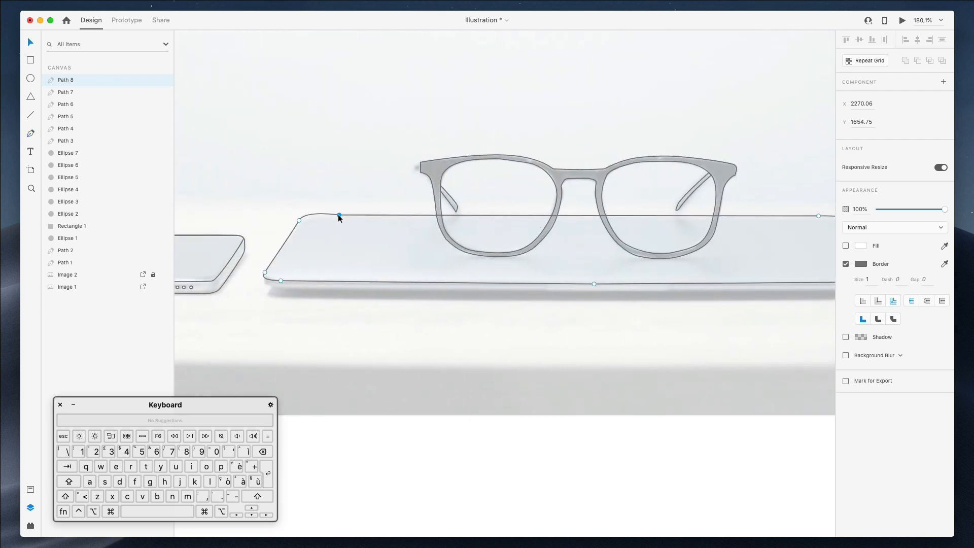
- Try to nudge the anchor point at the lid's rear-left corner, undo the change and deselect the path
{"action": "left_click", "coordinate": [299, 220]}
{"action": "key", "text": "Down"}
{"action": "key", "text": "Down"}
{"action": "key", "text": "Up"}
{"action": "left_click", "coordinate": [339, 215]}
{"action": "key", "text": "super+z"}
{"action": "scroll", "coordinate": [351, 186], "scroll_direction": "down", "scroll_amount": 3}
{"action": "scroll", "coordinate": [352, 185], "scroll_direction": "up", "scroll_amount": 1}
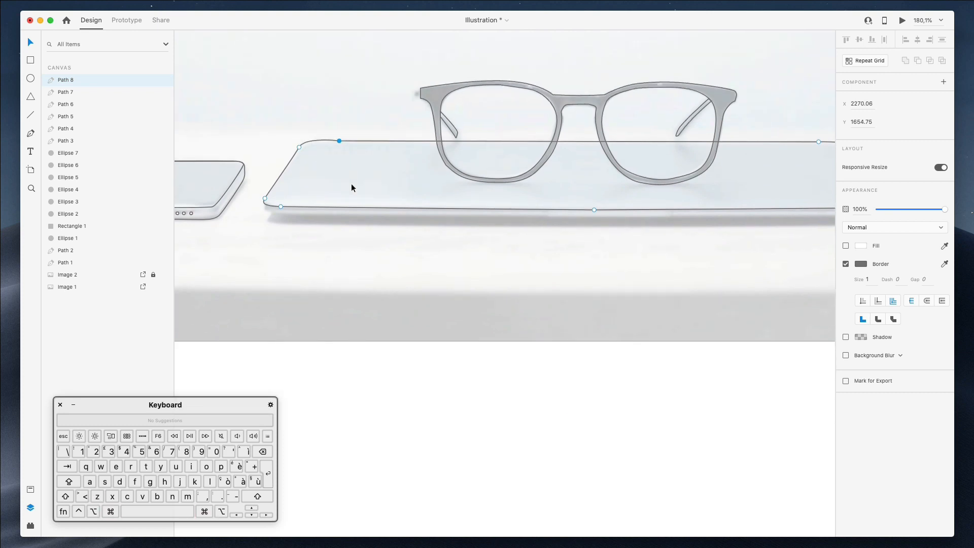
{"action": "key", "text": "Escape"}
{"action": "left_click", "coordinate": [406, 265]}
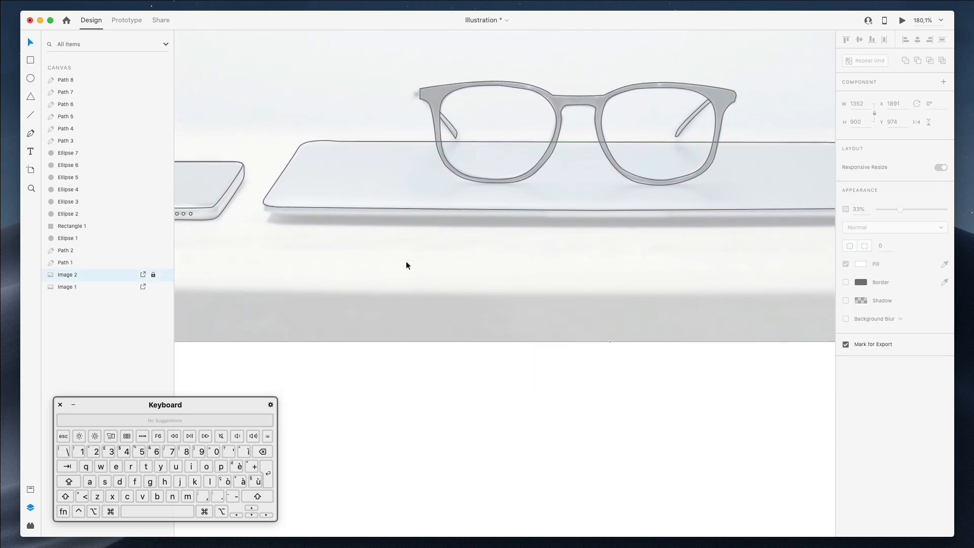
{"action": "scroll", "coordinate": [406, 265], "scroll_direction": "right", "scroll_amount": 4}
{"action": "scroll", "coordinate": [406, 265], "scroll_direction": "up", "scroll_amount": 2}
{"action": "scroll", "coordinate": [406, 265], "scroll_direction": "down", "scroll_amount": 4}
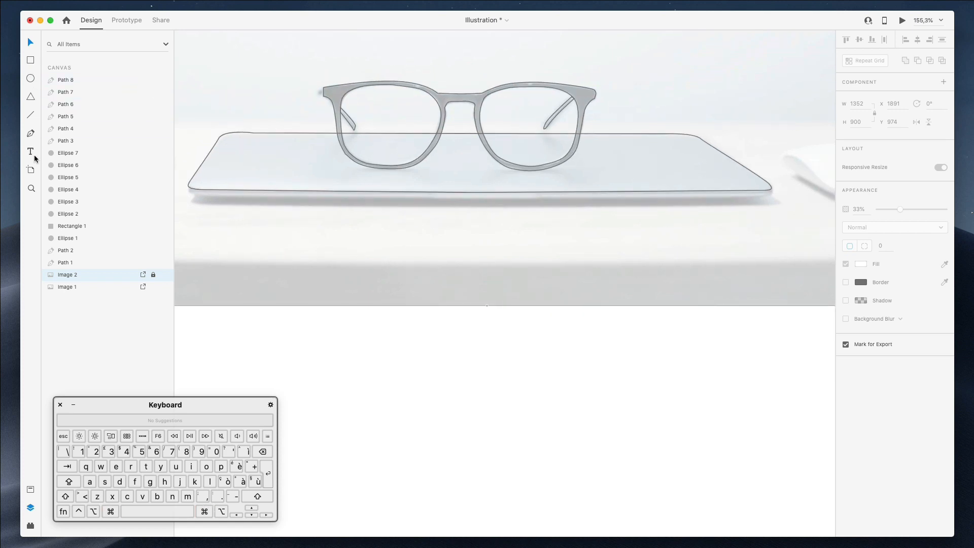
{"action": "left_click", "coordinate": [30, 135]}
{"action": "left_click", "coordinate": [190, 180]}
{"action": "key", "text": "super+z"}
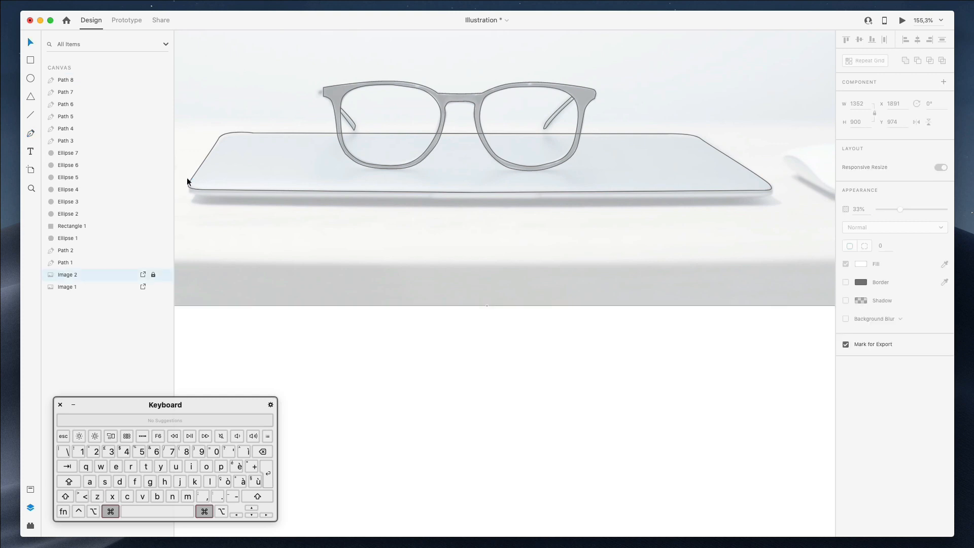
- Start a Pen path for the laptop's base on the lid's left side, curving around the front-left corner onto the base's bottom edge
{"action": "scroll", "coordinate": [187, 178], "scroll_direction": "up", "scroll_amount": 3}
{"action": "scroll", "coordinate": [187, 177], "scroll_direction": "up", "scroll_amount": 5}
{"action": "left_click", "coordinate": [199, 183]}
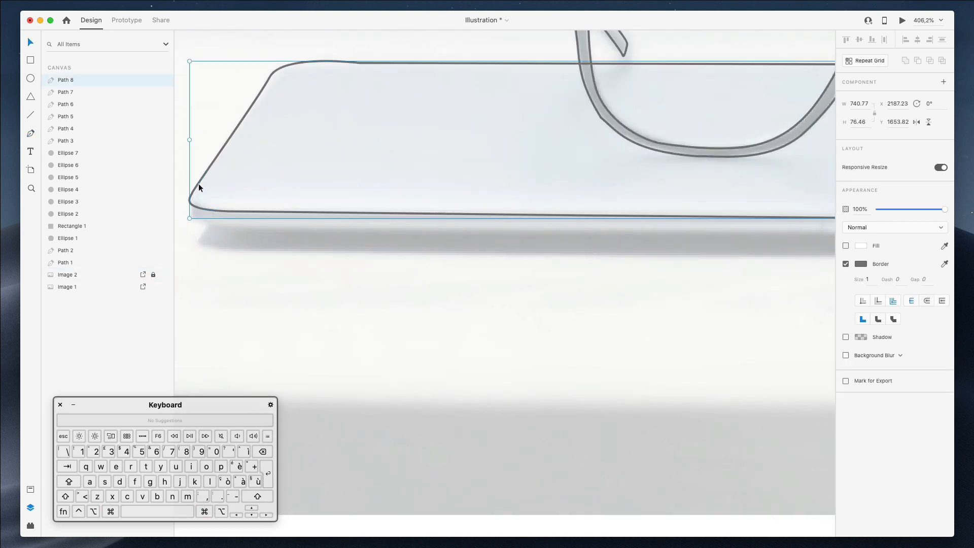
{"action": "left_click", "coordinate": [30, 135]}
{"action": "left_click", "coordinate": [197, 186]}
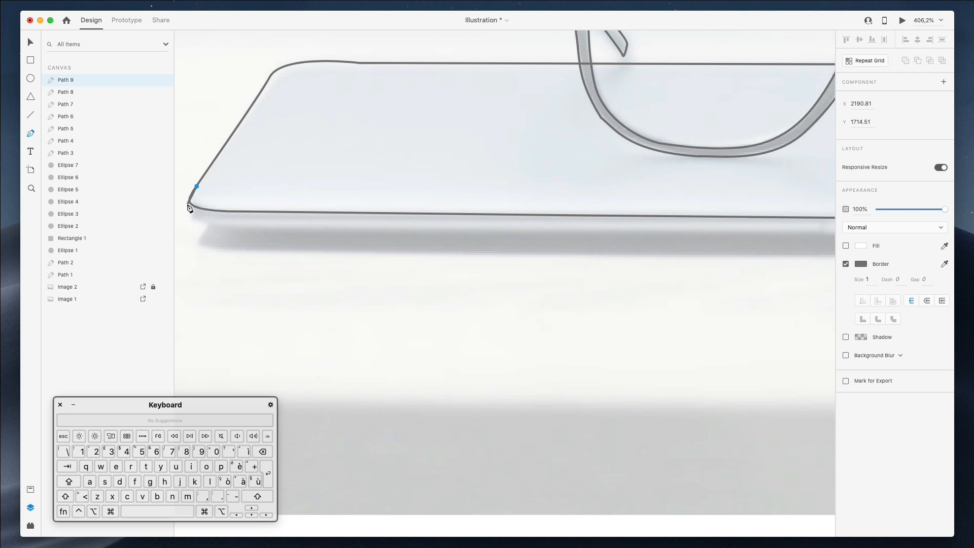
{"action": "left_click_drag", "start_coordinate": [188, 200], "coordinate": [189, 207]}
{"action": "mouse_move", "coordinate": [191, 219]}
{"action": "left_mouse_down"}
{"action": "mouse_move", "coordinate": [218, 228]}
{"action": "mouse_move", "coordinate": [190, 226]}
{"action": "left_mouse_up"}
{"action": "left_click_drag", "start_coordinate": [212, 227], "coordinate": [228, 229]}
- Continue the base path along the bottom edge and around the front-right corner, closing it across the lid as a shape about 742 by 28 px
{"action": "scroll", "coordinate": [232, 230], "scroll_direction": "right", "scroll_amount": 4}
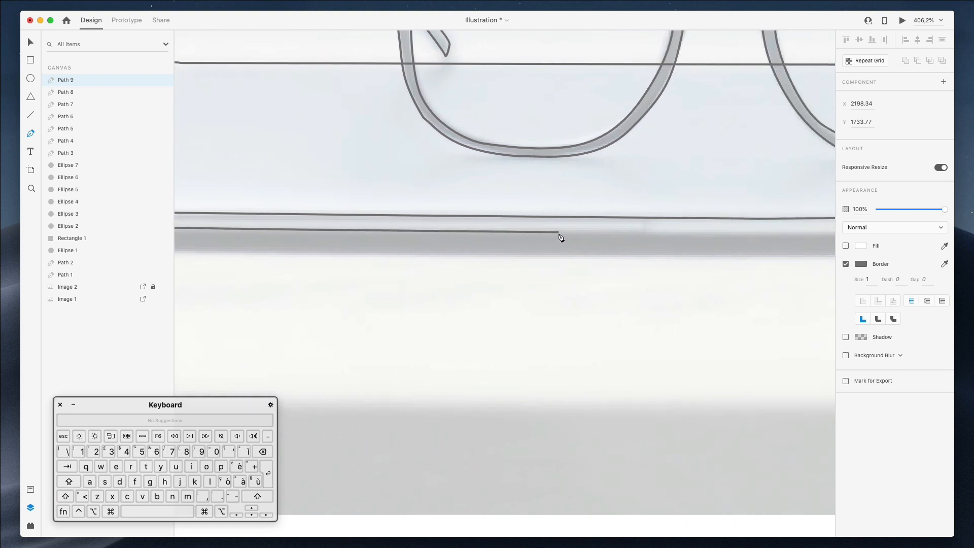
{"action": "left_click", "coordinate": [719, 231]}
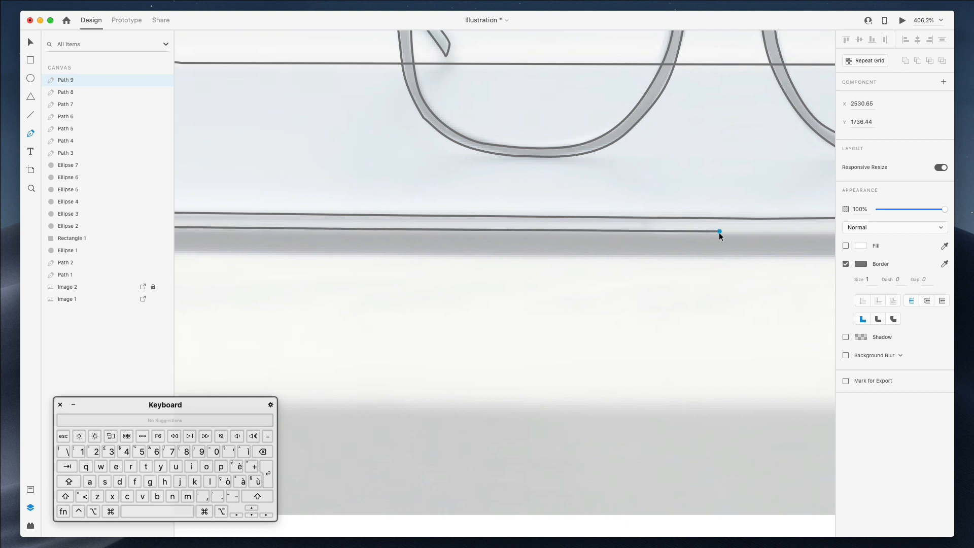
{"action": "scroll", "coordinate": [722, 236], "scroll_direction": "right", "scroll_amount": 7}
{"action": "scroll", "coordinate": [721, 236], "scroll_direction": "right", "scroll_amount": 10}
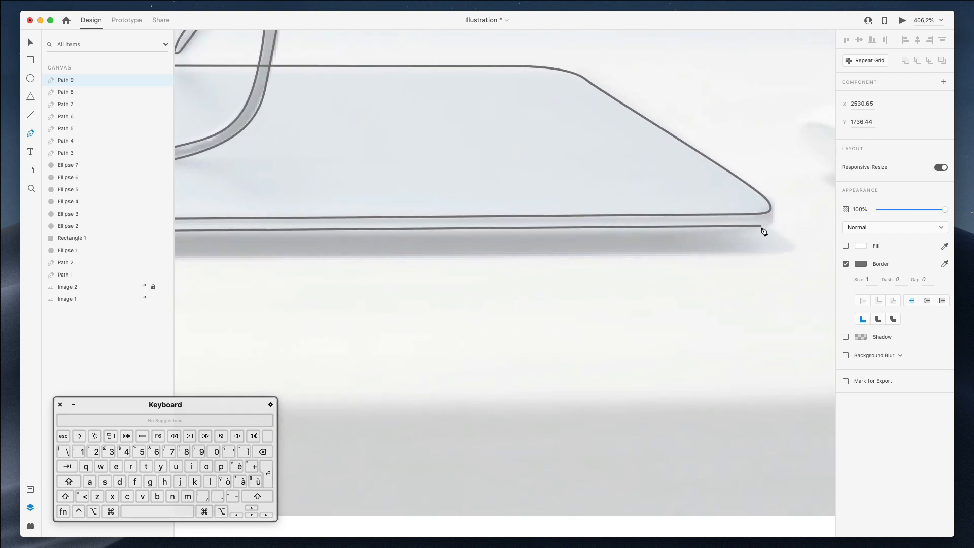
{"action": "left_click_drag", "start_coordinate": [759, 228], "coordinate": [775, 223]}
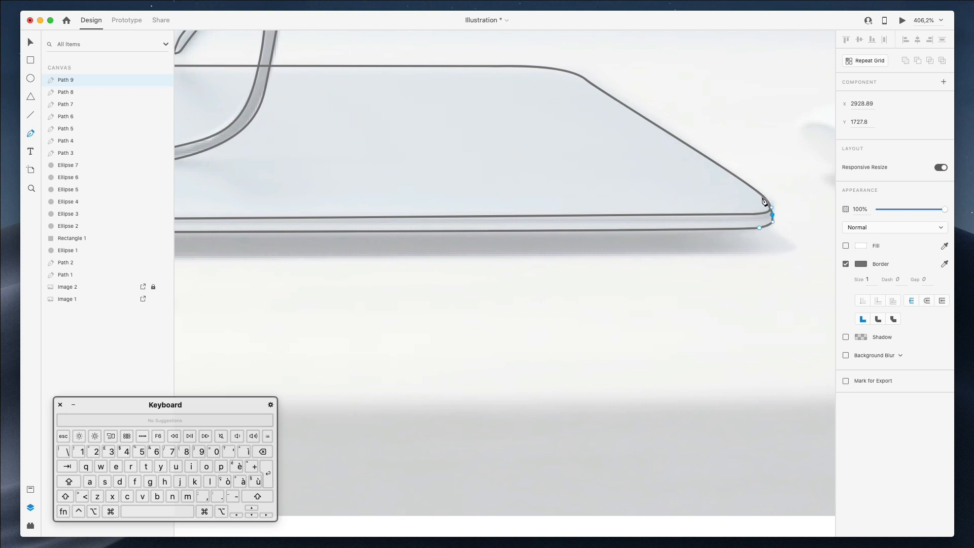
{"action": "left_click", "coordinate": [334, 175]}
{"action": "scroll", "coordinate": [333, 175], "scroll_direction": "left", "scroll_amount": 12}
{"action": "left_click", "coordinate": [357, 187]}
{"action": "scroll", "coordinate": [385, 178], "scroll_direction": "down", "scroll_amount": 5}
{"action": "scroll", "coordinate": [384, 178], "scroll_direction": "down", "scroll_amount": 6}
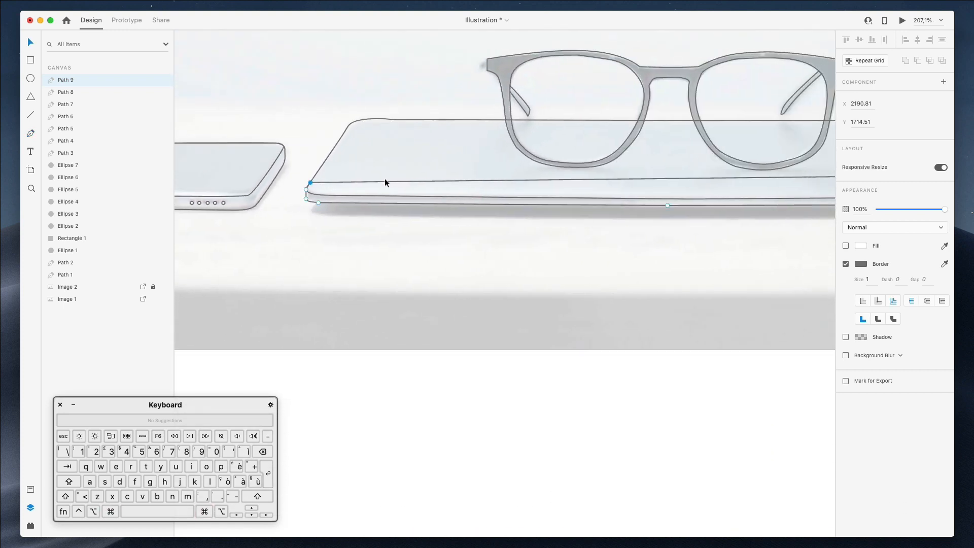
{"action": "key", "text": "Escape"}
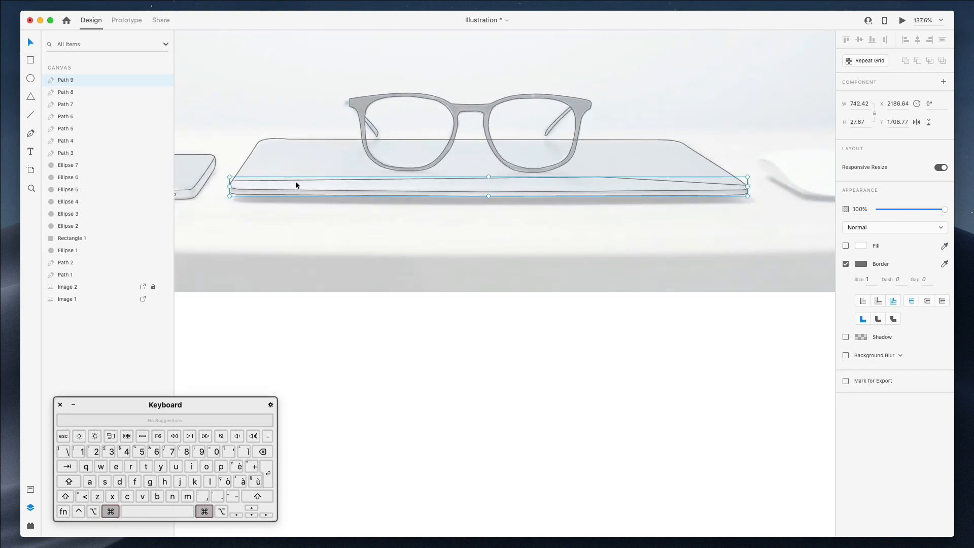
- Start a Pen path for the shadow beneath the laptop, tracing its rounded left end and the first part of its lower edge
{"action": "scroll", "coordinate": [268, 181], "scroll_direction": "up", "scroll_amount": 5}
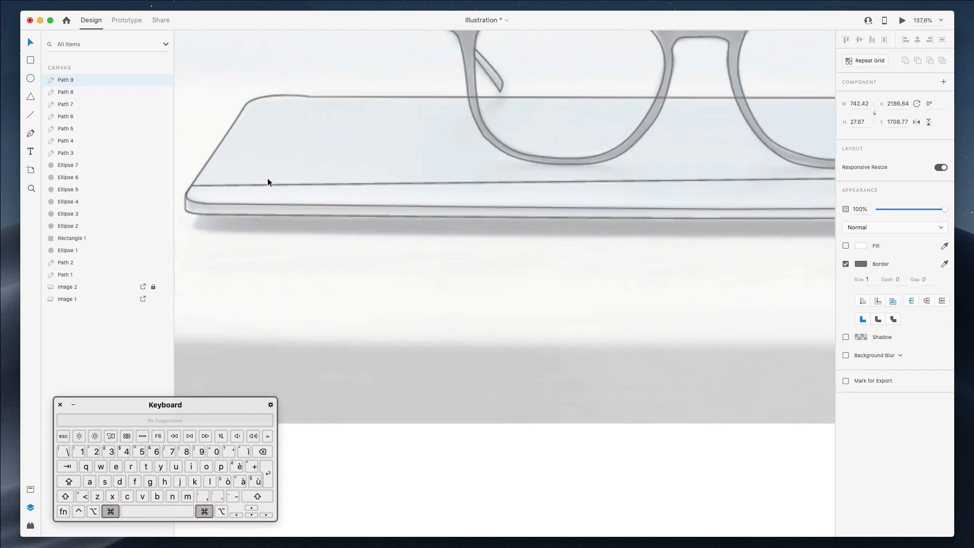
{"action": "scroll", "coordinate": [268, 179], "scroll_direction": "left", "scroll_amount": 5}
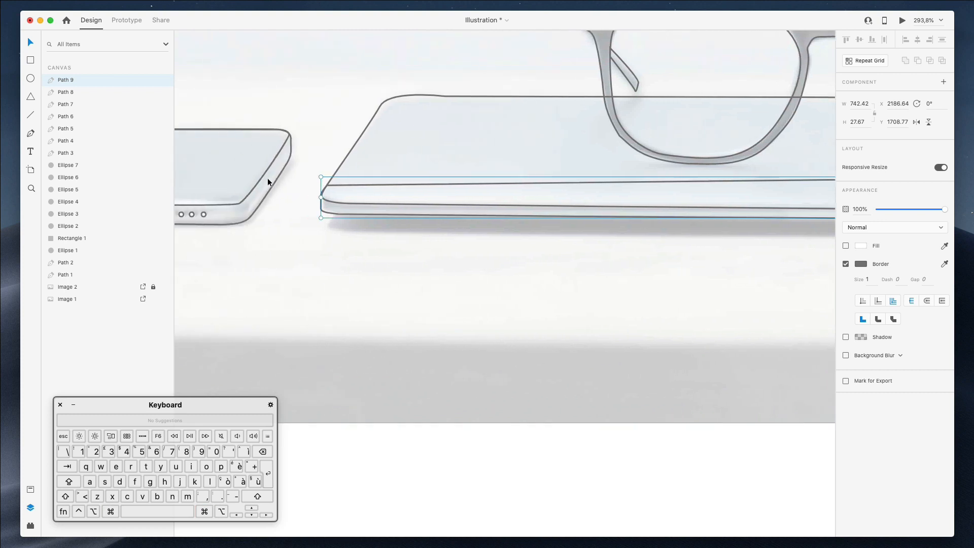
{"action": "left_click", "coordinate": [31, 134]}
{"action": "left_click", "coordinate": [386, 208]}
{"action": "left_click", "coordinate": [374, 222]}
{"action": "left_click_drag", "start_coordinate": [396, 230], "coordinate": [414, 234]}
{"action": "left_click_drag", "start_coordinate": [724, 235], "coordinate": [736, 236]}
- Trace the shadow's lower edge to its tapered right end and close the path back across the laptop's front edge
{"action": "scroll", "coordinate": [736, 237], "scroll_direction": "right", "scroll_amount": 10}
{"action": "left_click", "coordinate": [657, 235]}
{"action": "scroll", "coordinate": [679, 239], "scroll_direction": "right", "scroll_amount": 10}
{"action": "left_click", "coordinate": [538, 234]}
{"action": "mouse_move", "coordinate": [547, 234]}
{"action": "left_mouse_down"}
{"action": "mouse_move", "coordinate": [569, 233]}
{"action": "mouse_move", "coordinate": [557, 218]}
{"action": "left_mouse_up"}
{"action": "left_click", "coordinate": [539, 207]}
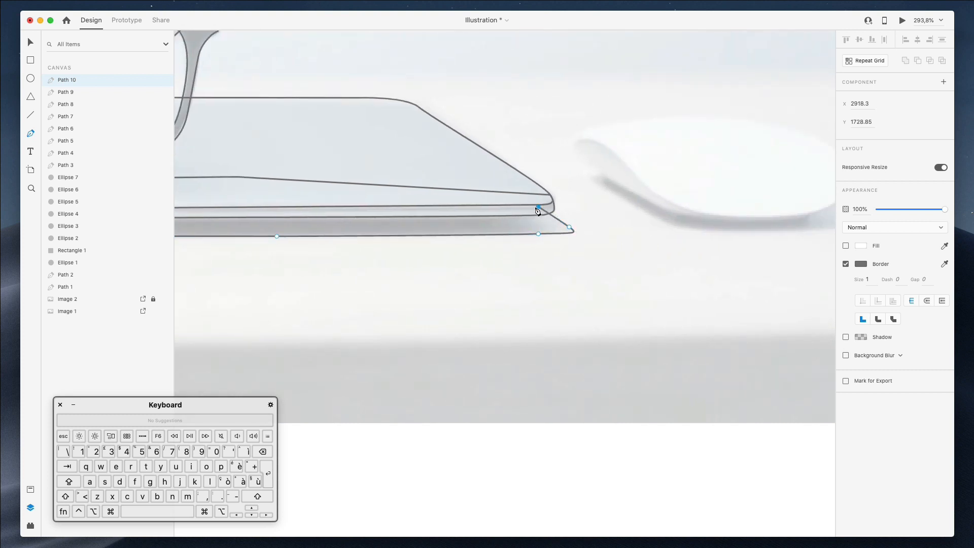
{"action": "scroll", "coordinate": [481, 211], "scroll_direction": "left", "scroll_amount": 12}
{"action": "left_click", "coordinate": [401, 200]}
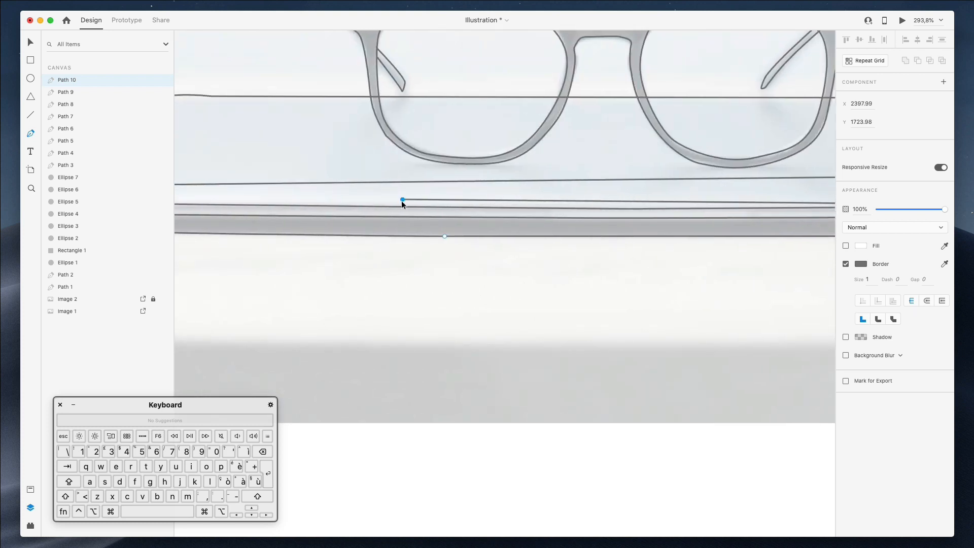
{"action": "scroll", "coordinate": [402, 202], "scroll_direction": "left", "scroll_amount": 9}
{"action": "left_click", "coordinate": [584, 209]}
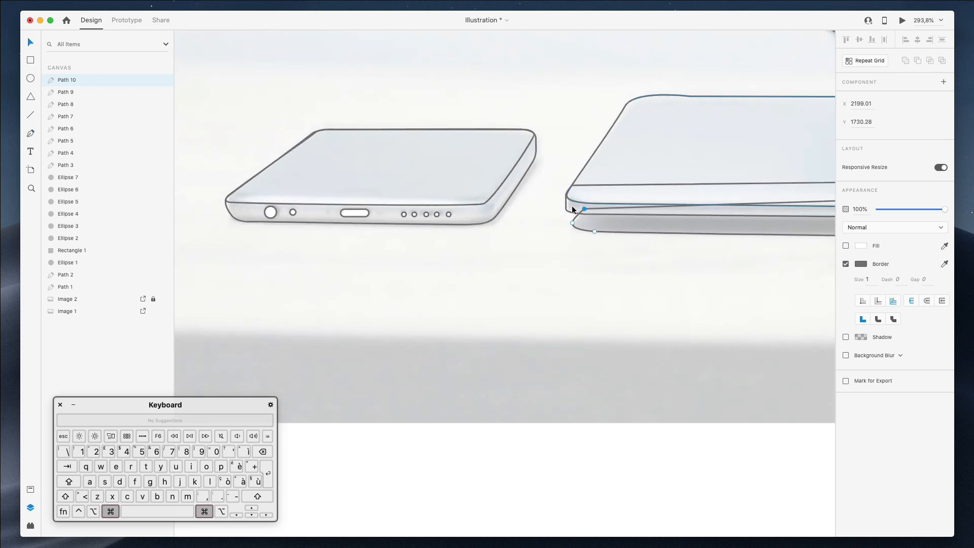
- Start a Pen path at the mouse's raised left tip, following the curved lower edge of its white top to the right end
{"action": "scroll", "coordinate": [572, 207], "scroll_direction": "down", "scroll_amount": 5}
{"action": "scroll", "coordinate": [571, 206], "scroll_direction": "down", "scroll_amount": 3}
{"action": "scroll", "coordinate": [572, 206], "scroll_direction": "right", "scroll_amount": 15}
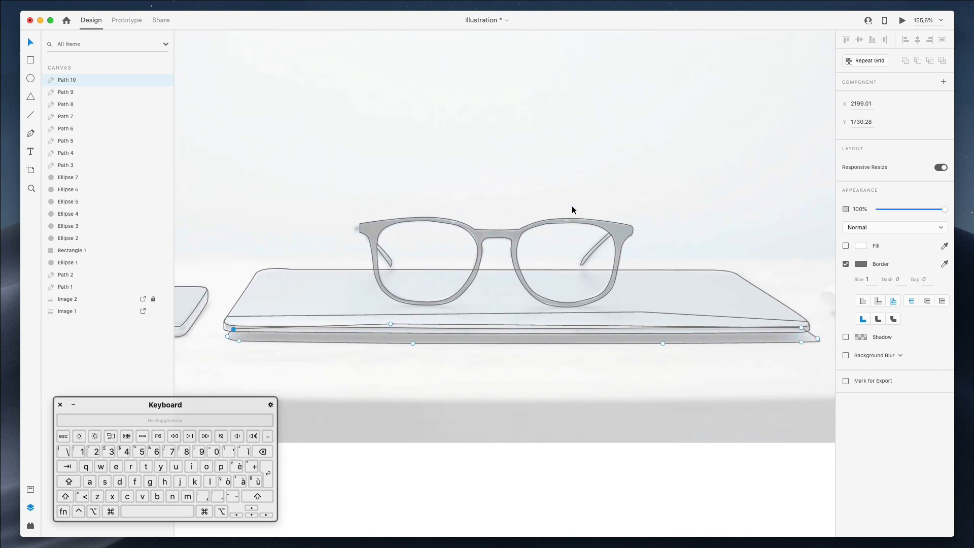
{"action": "scroll", "coordinate": [572, 210], "scroll_direction": "right", "scroll_amount": 5}
{"action": "scroll", "coordinate": [576, 263], "scroll_direction": "up", "scroll_amount": 5}
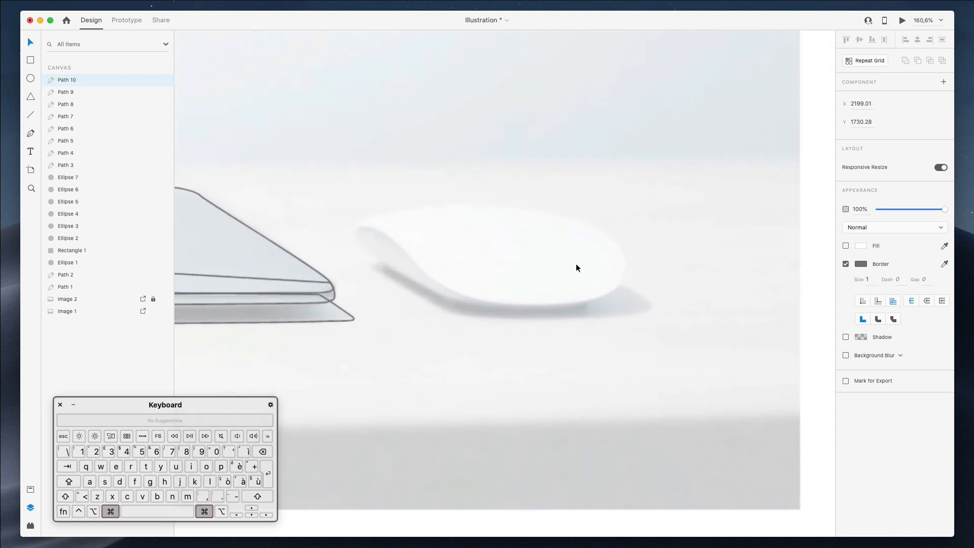
{"action": "left_click", "coordinate": [30, 135]}
{"action": "mouse_move", "coordinate": [338, 228]}
{"action": "left_mouse_down"}
{"action": "mouse_move", "coordinate": [371, 233]}
{"action": "mouse_move", "coordinate": [415, 274]}
{"action": "left_mouse_up"}
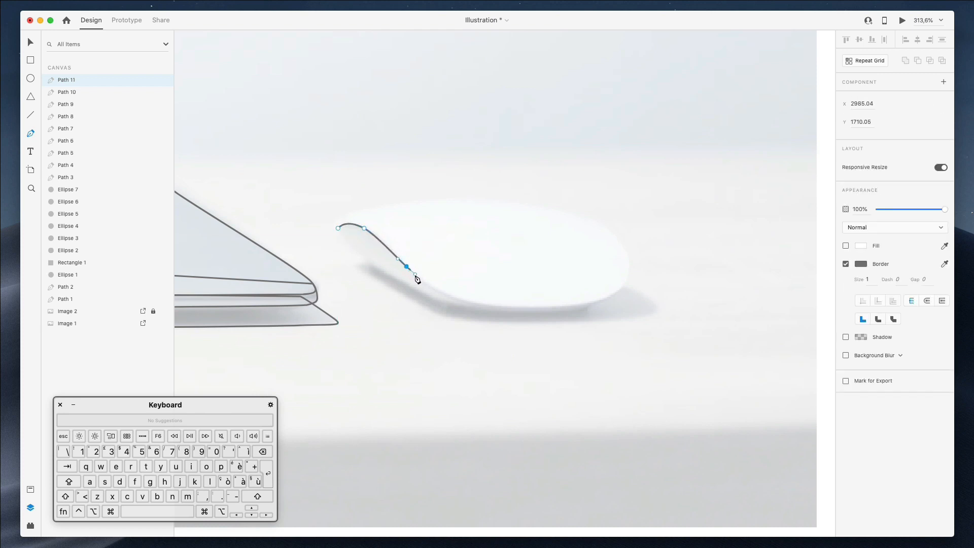
{"action": "left_click_drag", "start_coordinate": [455, 298], "coordinate": [478, 304]}
{"action": "left_click_drag", "start_coordinate": [538, 307], "coordinate": [552, 306]}
{"action": "left_click_drag", "start_coordinate": [620, 291], "coordinate": [634, 275]}
- Turn the path back along the mouse's underside and close it at the left tip, forming a side shape about 178 by 58 px
{"action": "key", "text": "alt"}
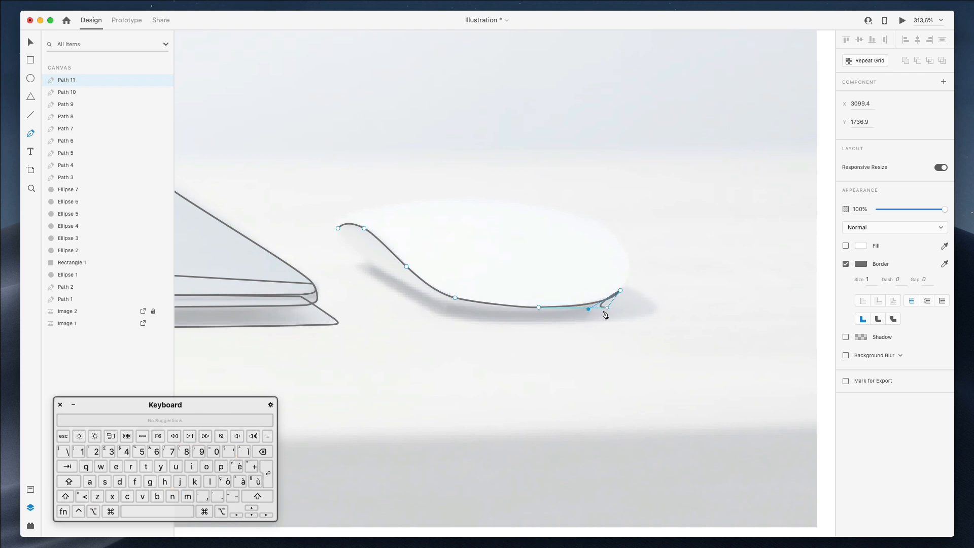
{"action": "scroll", "coordinate": [586, 316], "scroll_direction": "up", "scroll_amount": 5}
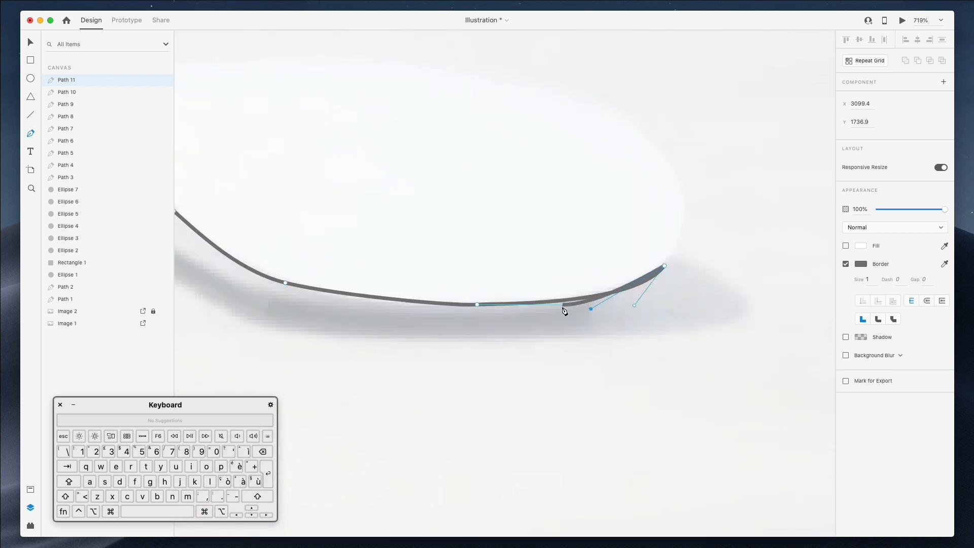
{"action": "left_click_drag", "start_coordinate": [329, 310], "coordinate": [221, 295]}
{"action": "scroll", "coordinate": [245, 284], "scroll_direction": "left", "scroll_amount": 5}
{"action": "left_click", "coordinate": [337, 209]}
{"action": "left_click_drag", "start_coordinate": [264, 126], "coordinate": [248, 102]}
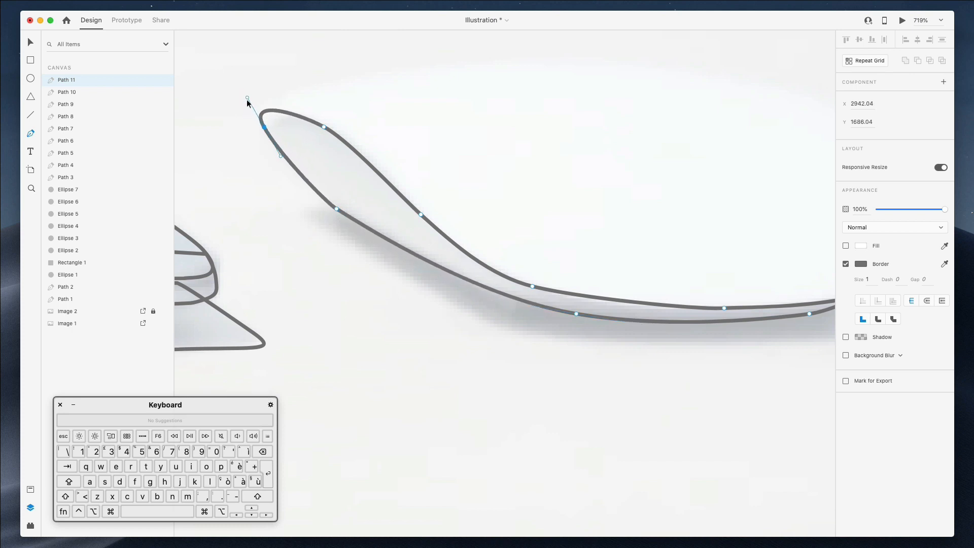
{"action": "key", "text": "Escape"}
- Adjust the curve handle at the right end of the mouse's side shape so its lower edge bows outward below the upper edge
{"action": "scroll", "coordinate": [370, 172], "scroll_direction": "down", "scroll_amount": 5}
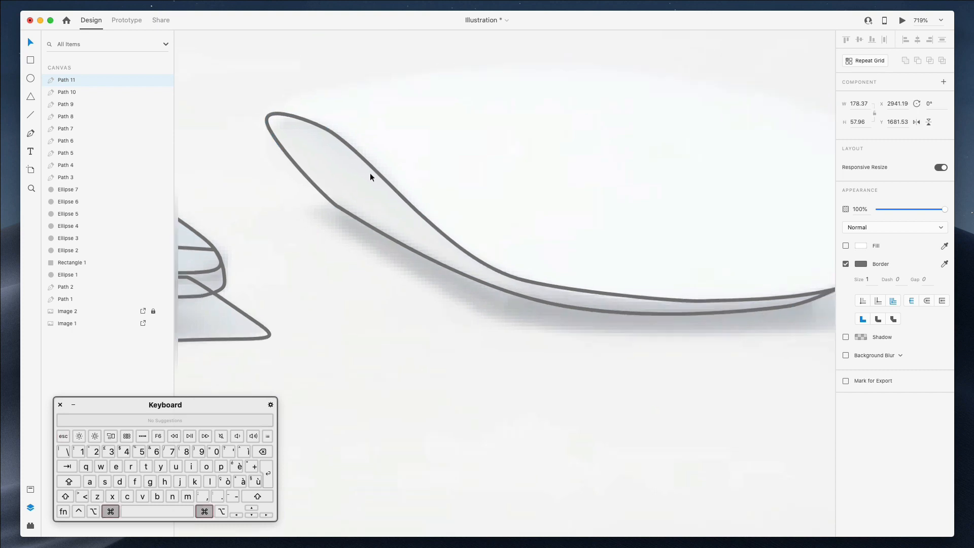
{"action": "left_click", "coordinate": [646, 264]}
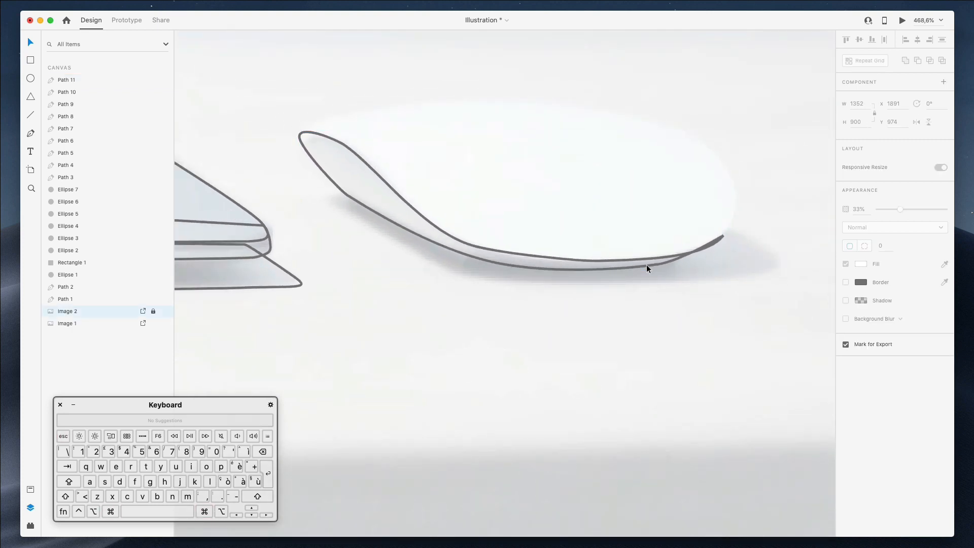
{"action": "left_click", "coordinate": [650, 267]}
{"action": "left_click", "coordinate": [650, 267]}
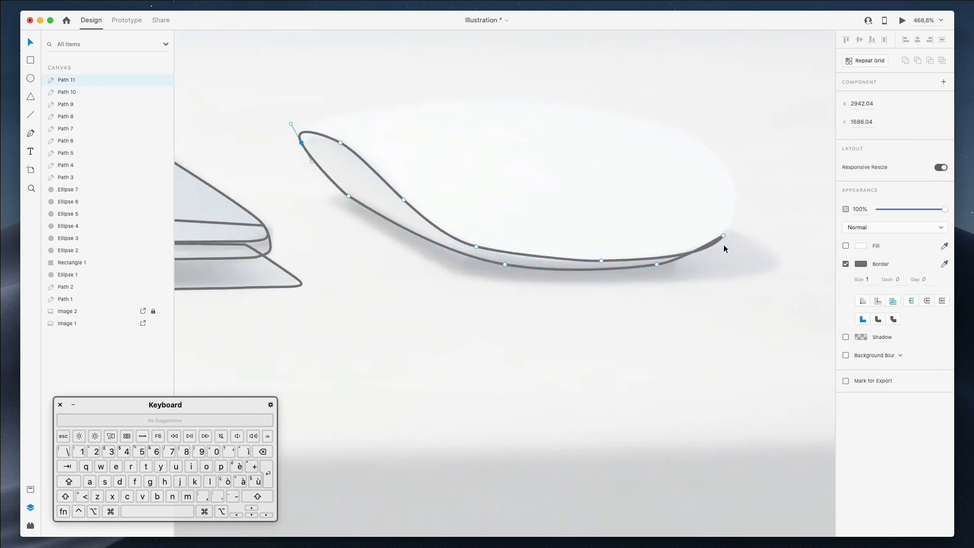
{"action": "left_click_drag", "start_coordinate": [676, 265], "coordinate": [709, 259]}
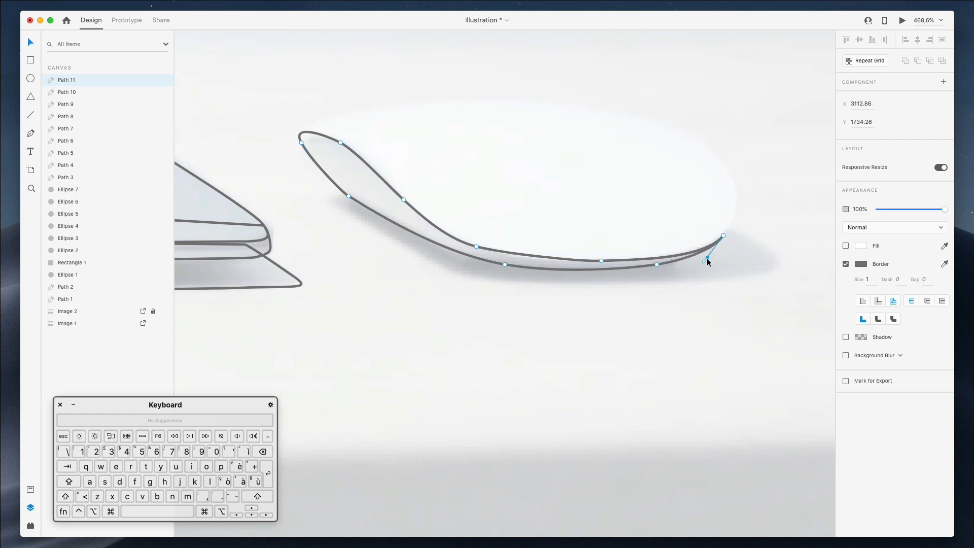
{"action": "left_click", "coordinate": [711, 278]}
- Trace the mouse's shadow with the Pen from its underside near the raised tip, along the lower edge and rounded far end, and close the path
{"action": "scroll", "coordinate": [505, 372], "scroll_direction": "down", "scroll_amount": 3}
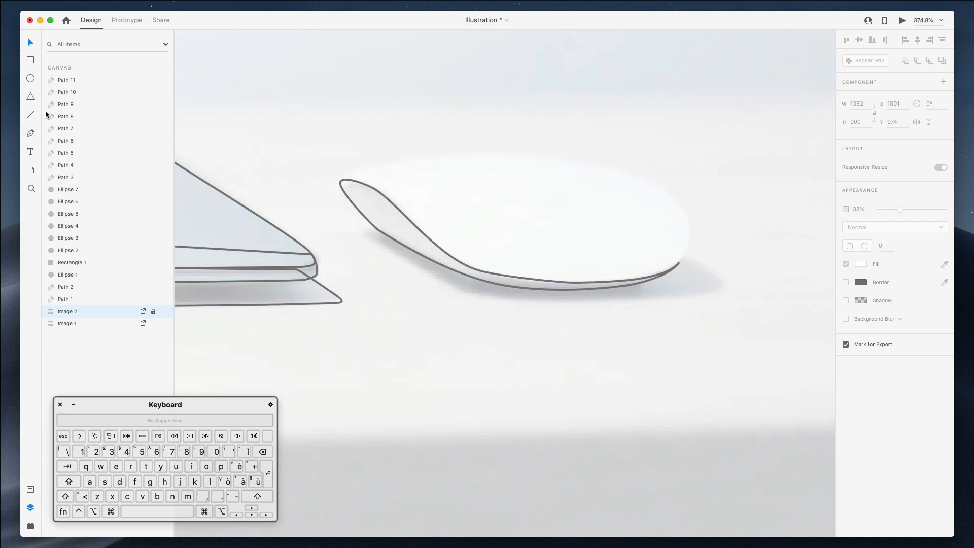
{"action": "left_click", "coordinate": [31, 135]}
{"action": "left_click_drag", "start_coordinate": [378, 229], "coordinate": [369, 233]}
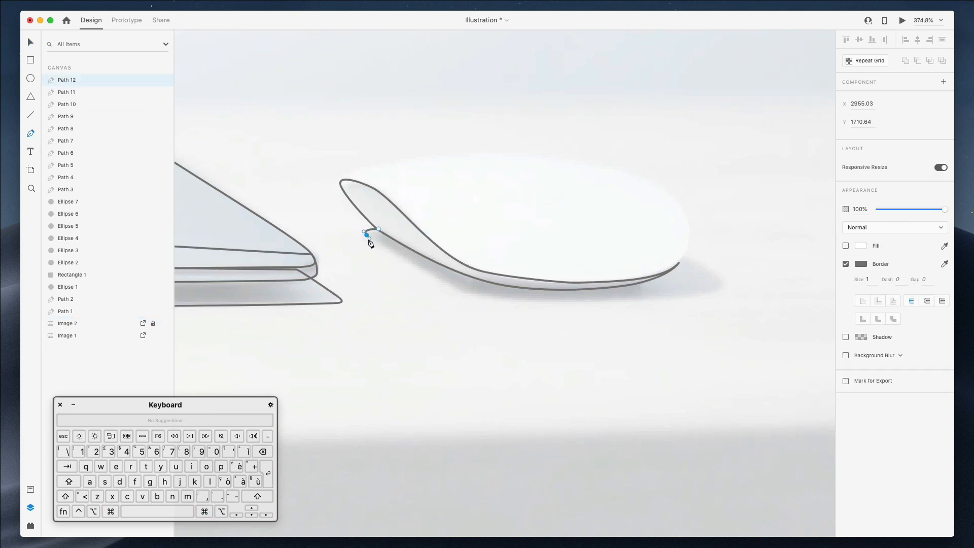
{"action": "left_click_drag", "start_coordinate": [425, 269], "coordinate": [445, 280]}
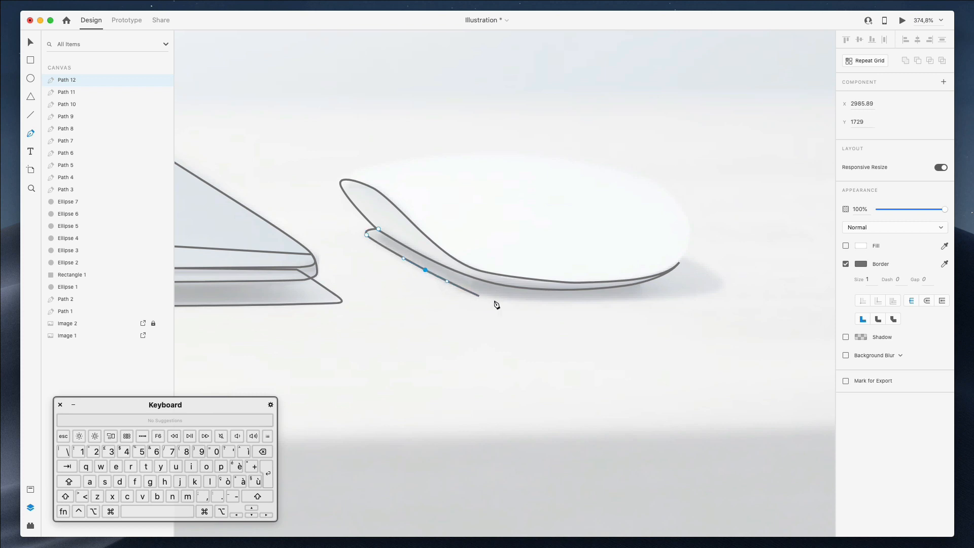
{"action": "left_click_drag", "start_coordinate": [497, 297], "coordinate": [529, 303]}
{"action": "left_click_drag", "start_coordinate": [685, 296], "coordinate": [707, 300]}
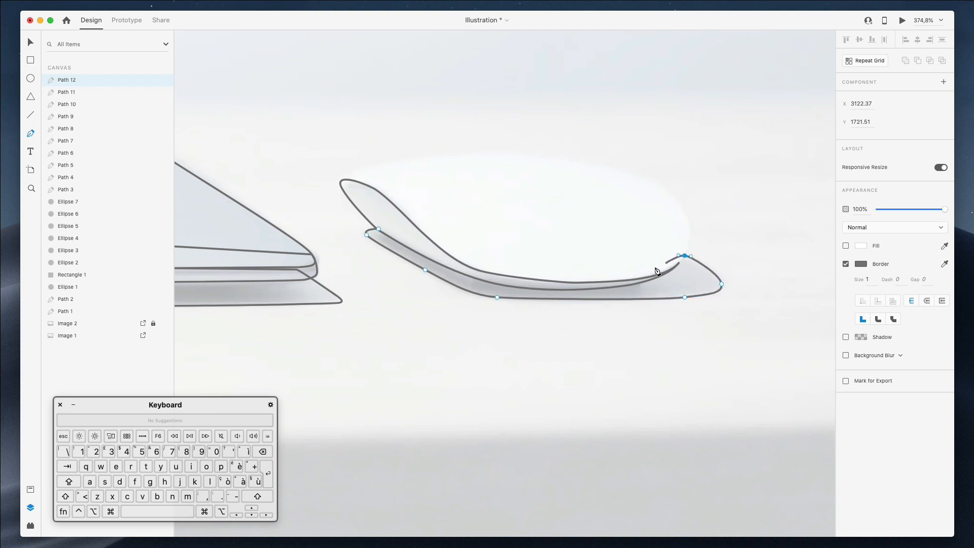
{"action": "left_click", "coordinate": [378, 229]}
{"action": "left_click_drag", "start_coordinate": [451, 225], "coordinate": [371, 233]}
{"action": "key", "text": "Escape"}
{"action": "left_click", "coordinate": [317, 162]}
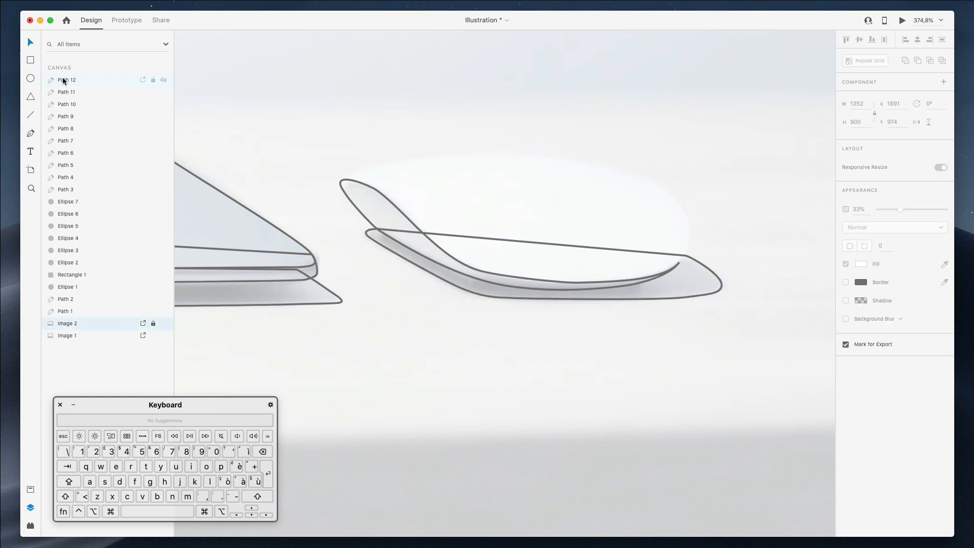
- Trace the mouse's white top as a closed Pen path from the raised tip over the curved back, returning along the underside
{"action": "left_click", "coordinate": [29, 134]}
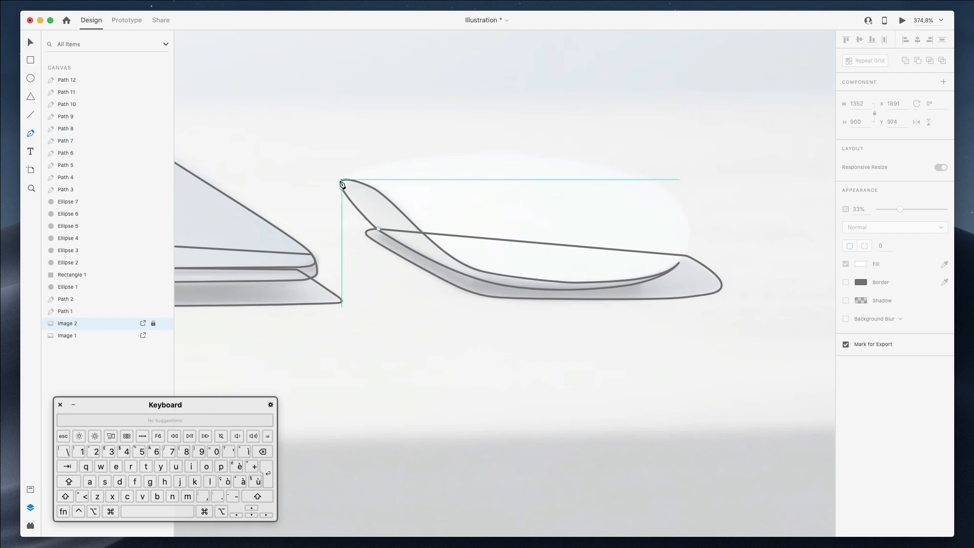
{"action": "left_click", "coordinate": [340, 180]}
{"action": "left_click_drag", "start_coordinate": [435, 160], "coordinate": [472, 161]}
{"action": "left_click_drag", "start_coordinate": [572, 160], "coordinate": [609, 164]}
{"action": "left_click_drag", "start_coordinate": [679, 197], "coordinate": [684, 252]}
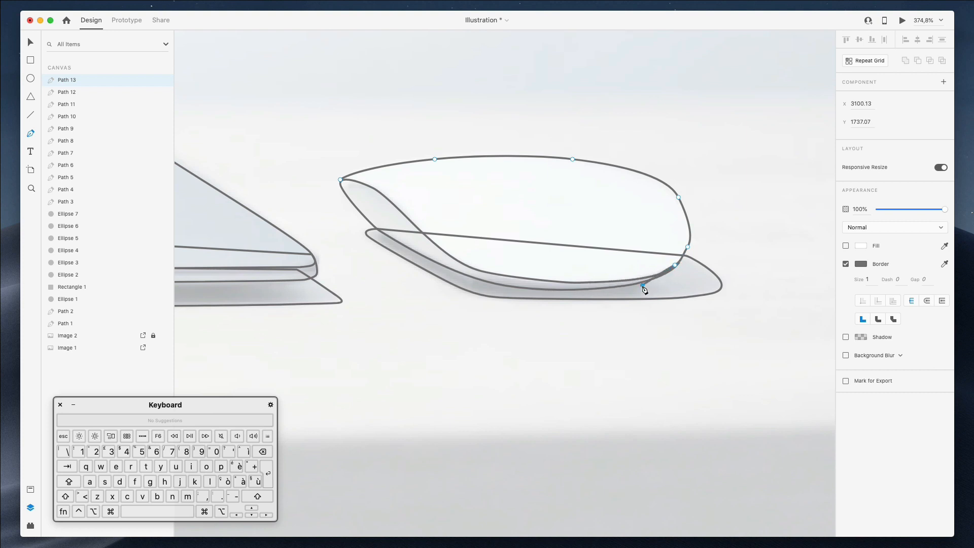
{"action": "left_click", "coordinate": [489, 285]}
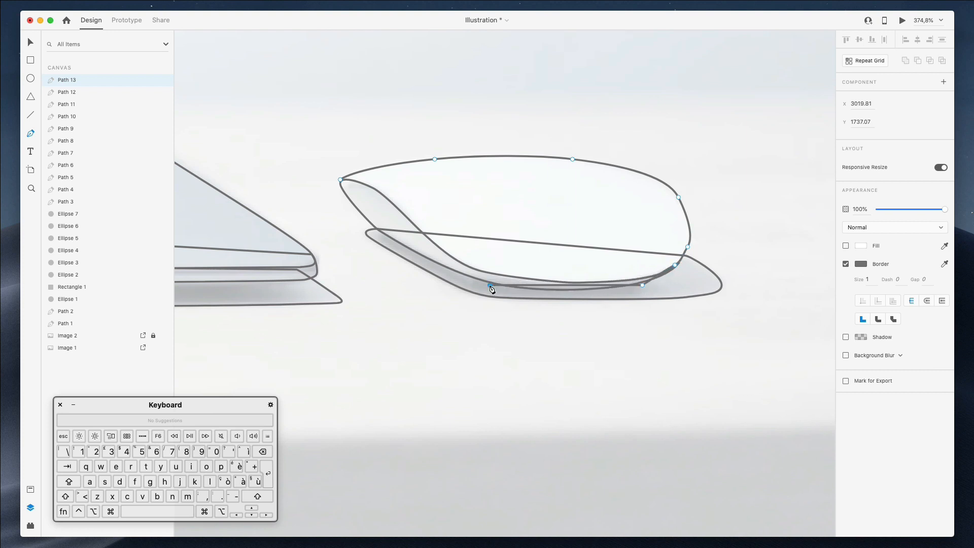
{"action": "left_click", "coordinate": [417, 250]}
{"action": "left_click", "coordinate": [340, 179]}
{"action": "key", "text": "super"}
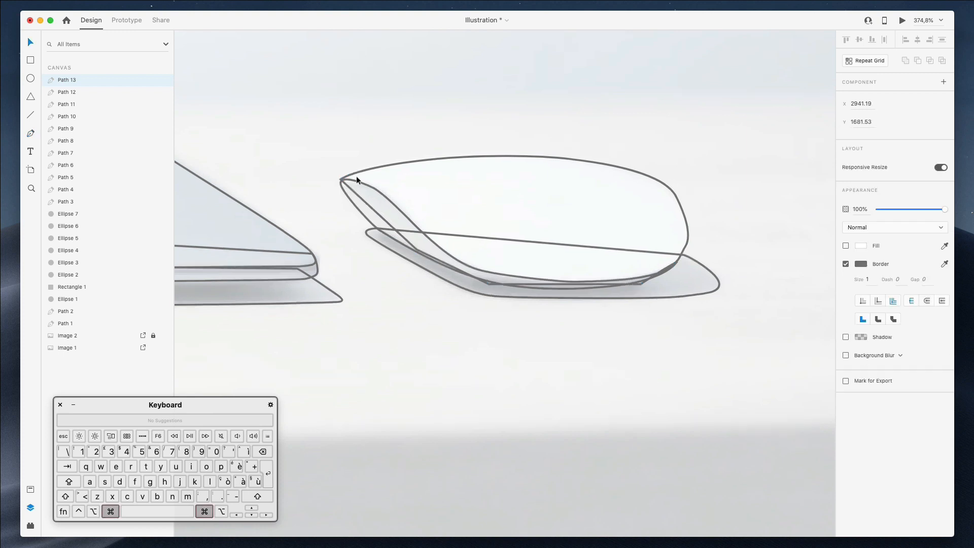
- Draw a 1352 by 245 px rectangle over the photo's desk area and order it beneath all traced shapes, directly above the locked photo
{"action": "scroll", "coordinate": [357, 176], "scroll_direction": "down", "scroll_amount": 6}
{"action": "scroll", "coordinate": [357, 176], "scroll_direction": "left", "scroll_amount": 5}
{"action": "scroll", "coordinate": [357, 176], "scroll_direction": "down", "scroll_amount": 2}
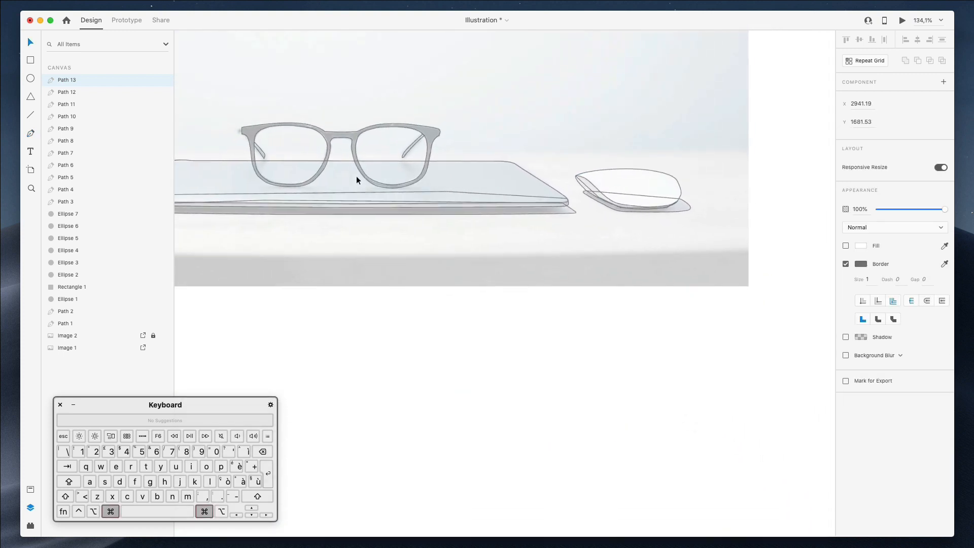
{"action": "scroll", "coordinate": [356, 176], "scroll_direction": "down", "scroll_amount": 5}
{"action": "scroll", "coordinate": [356, 176], "scroll_direction": "up", "scroll_amount": 5}
{"action": "scroll", "coordinate": [345, 173], "scroll_direction": "left", "scroll_amount": 2}
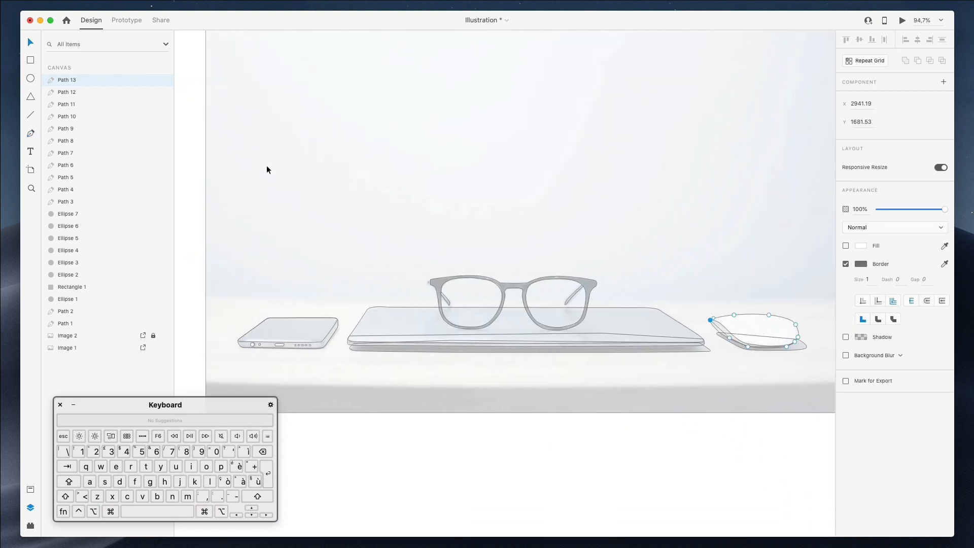
{"action": "left_click", "coordinate": [182, 147]}
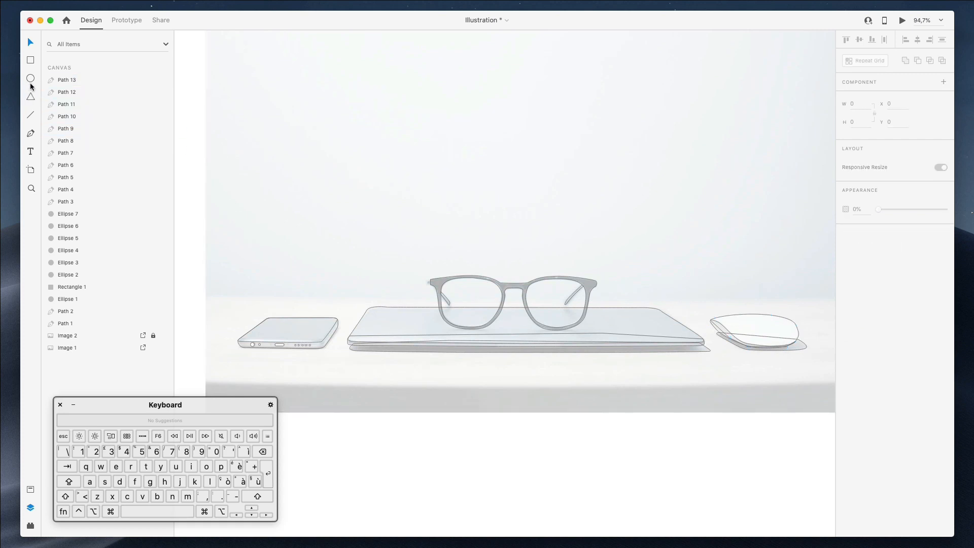
{"action": "mouse_move", "coordinate": [206, 295]}
{"action": "left_mouse_down"}
{"action": "mouse_move", "coordinate": [726, 399]}
{"action": "mouse_move", "coordinate": [923, 421]}
{"action": "mouse_move", "coordinate": [750, 404]}
{"action": "mouse_move", "coordinate": [820, 415]}
{"action": "left_mouse_up"}
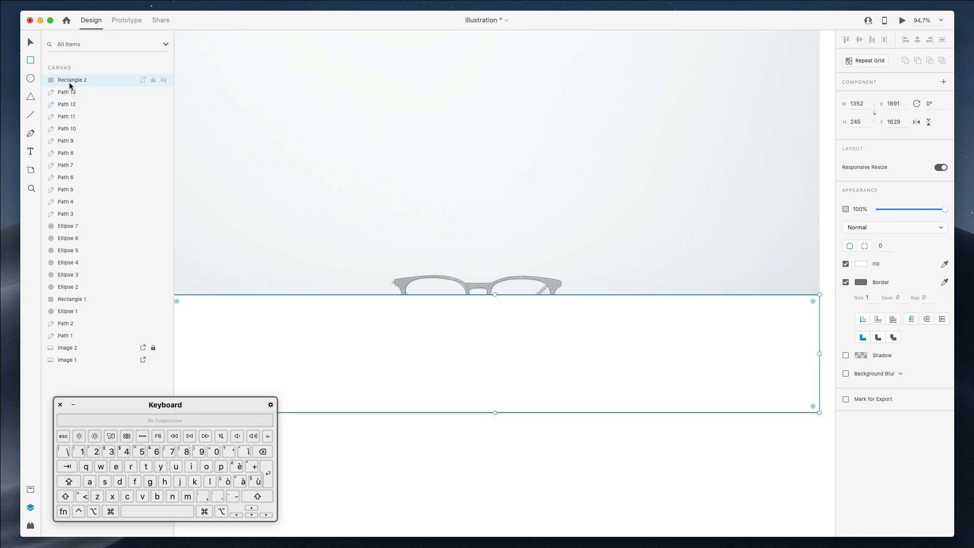
{"action": "left_click_drag", "start_coordinate": [89, 343], "coordinate": [89, 338]}
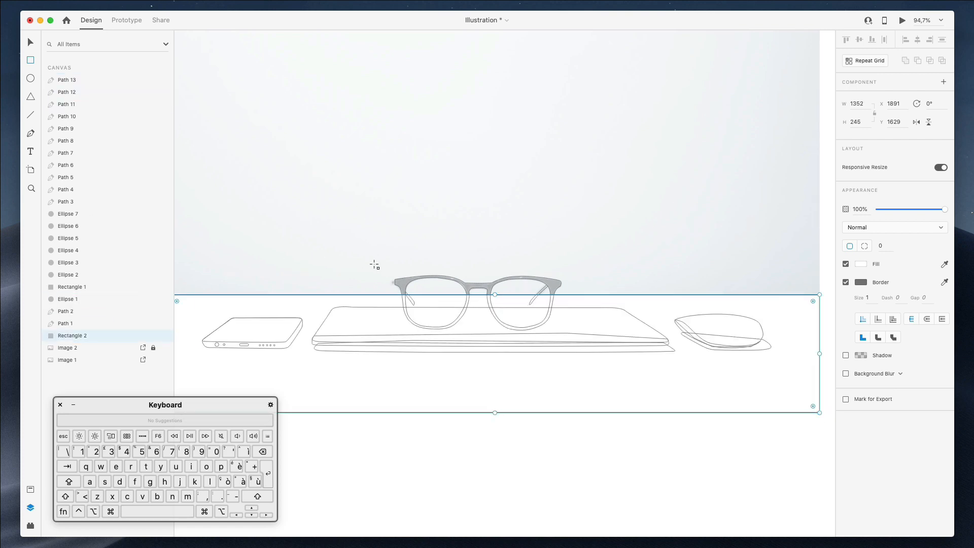
- Duplicate the desk rectangle, order the copy beneath the traced paths, and resize it upward from the desk line to cover the photo's wall area
{"action": "scroll", "coordinate": [366, 272], "scroll_direction": "down", "scroll_amount": 3}
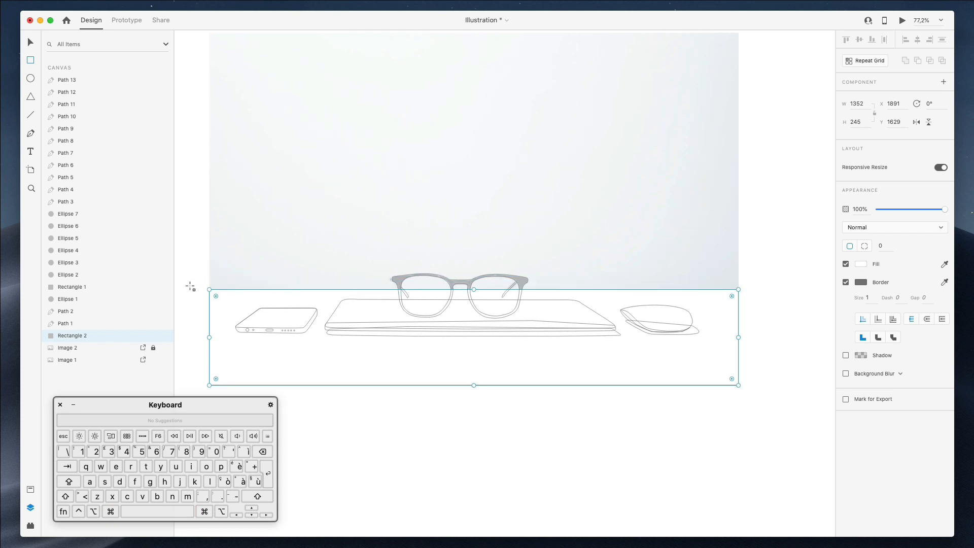
{"action": "key", "text": "super+d"}
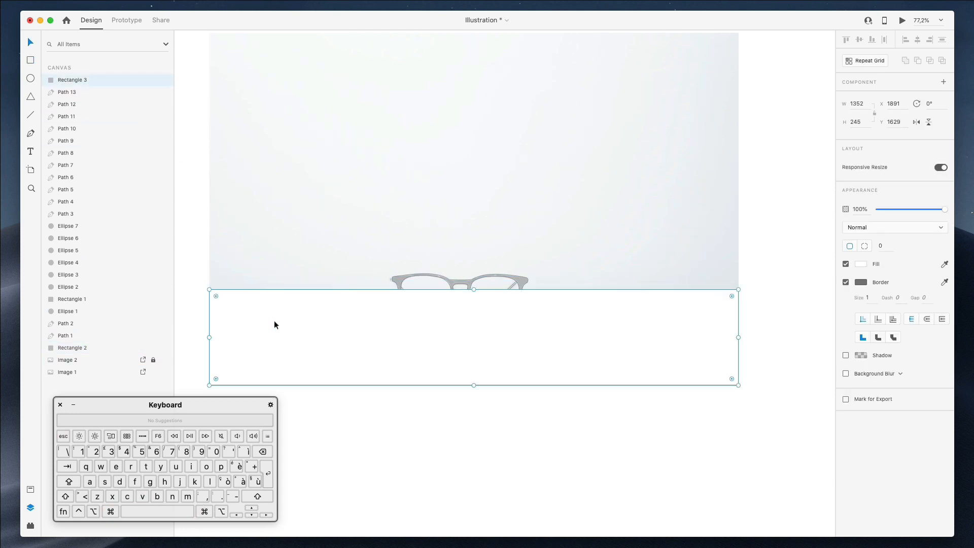
{"action": "left_click_drag", "start_coordinate": [78, 80], "coordinate": [97, 336]}
{"action": "left_click_drag", "start_coordinate": [475, 385], "coordinate": [484, 51]}
{"action": "left_click", "coordinate": [754, 162]}
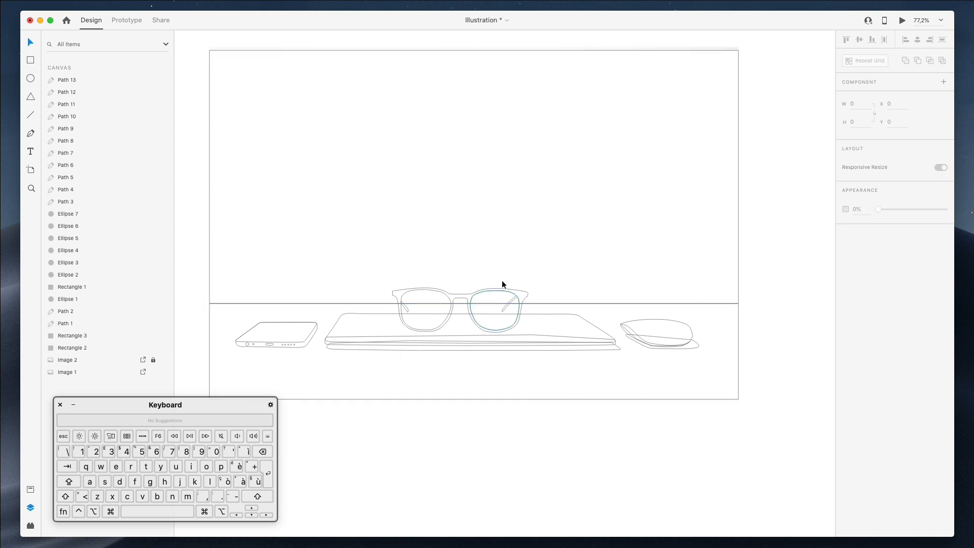
- Compare the outlined drawing with the original desk photo above it
{"action": "scroll", "coordinate": [528, 252], "scroll_direction": "down", "scroll_amount": 3}
{"action": "scroll", "coordinate": [529, 252], "scroll_direction": "left", "scroll_amount": 3}
{"action": "scroll", "coordinate": [528, 254], "scroll_direction": "down", "scroll_amount": 5, "text": "super"}
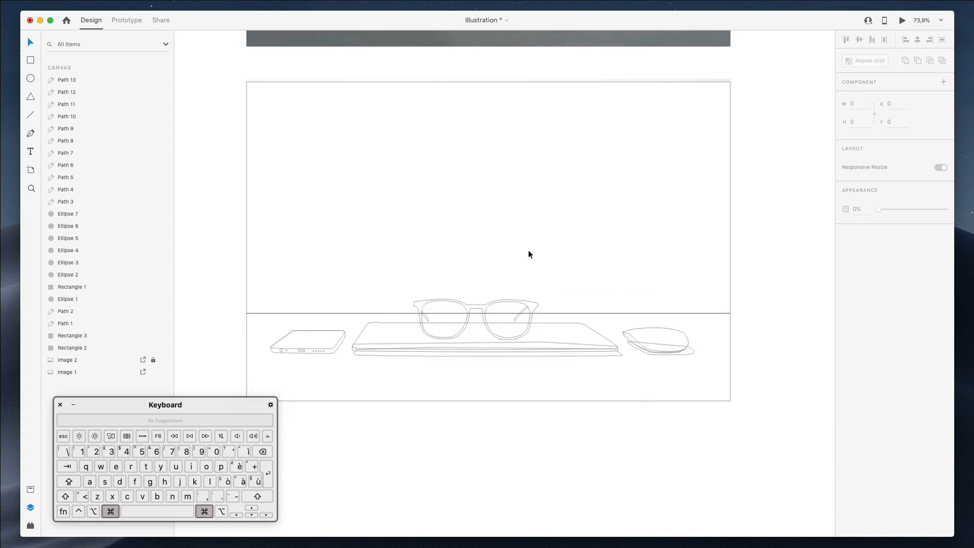
{"action": "scroll", "coordinate": [528, 250], "scroll_direction": "up", "scroll_amount": 5}
{"action": "scroll", "coordinate": [528, 249], "scroll_direction": "down", "scroll_amount": 3}
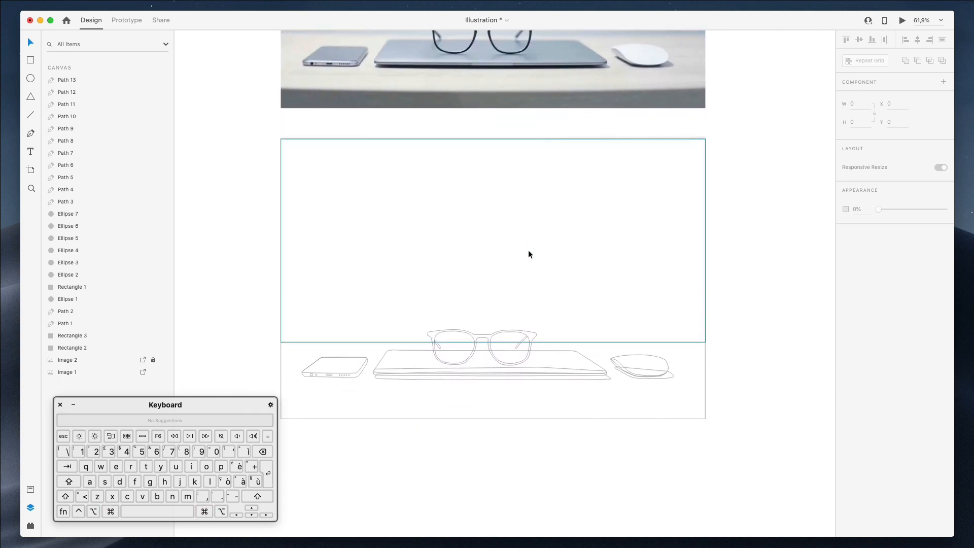
{"action": "scroll", "coordinate": [723, 268], "scroll_direction": "up", "scroll_amount": 3}
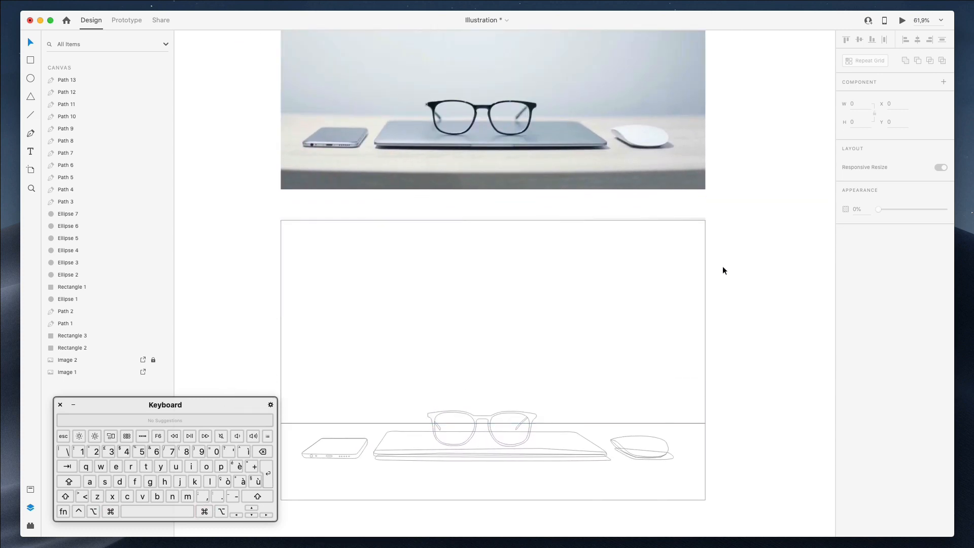
{"action": "scroll", "coordinate": [723, 267], "scroll_direction": "down", "scroll_amount": 4}
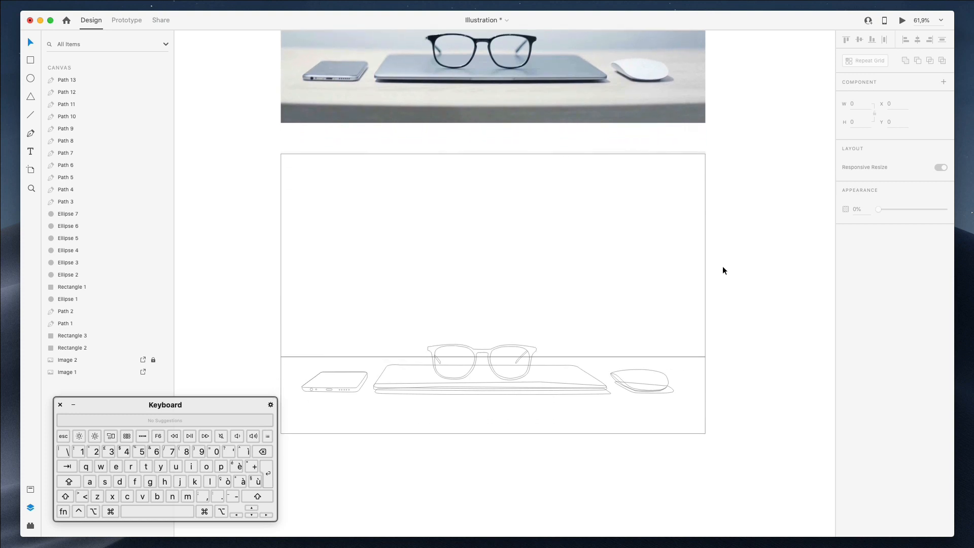
{"action": "scroll", "coordinate": [723, 266], "scroll_direction": "right", "scroll_amount": 1}
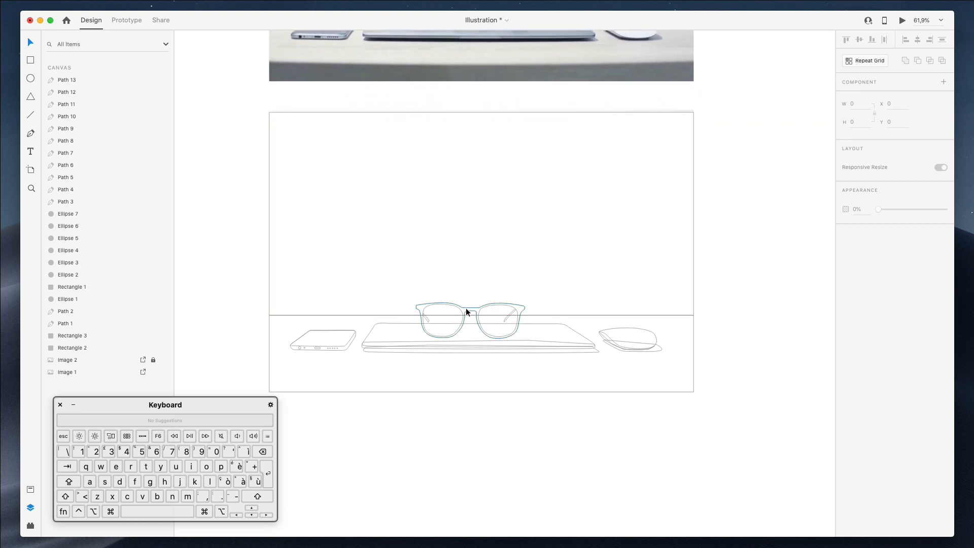
- Enable the fill on the glasses' outer frame path and set it to solid black, #000000
{"action": "left_click", "coordinate": [465, 306]}
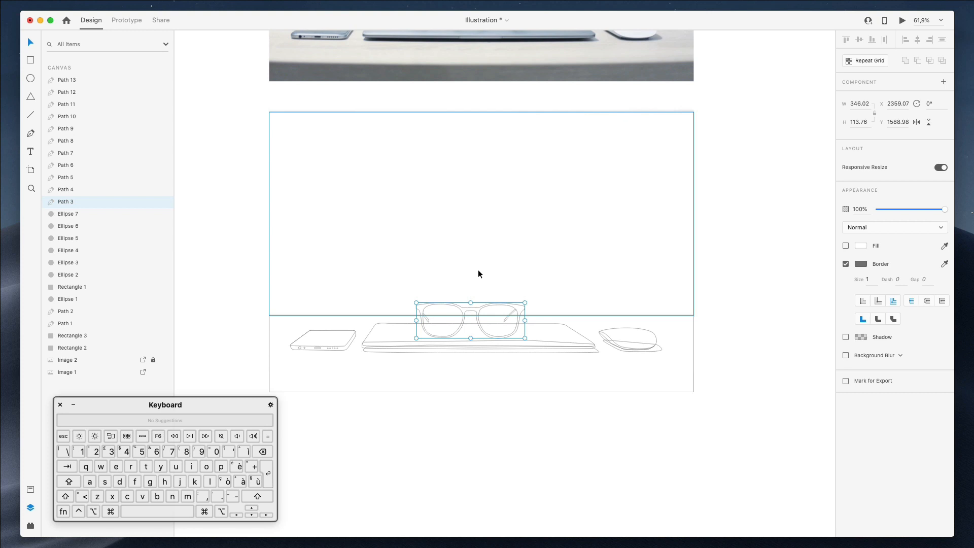
{"action": "scroll", "coordinate": [489, 323], "scroll_direction": "down", "scroll_amount": 4}
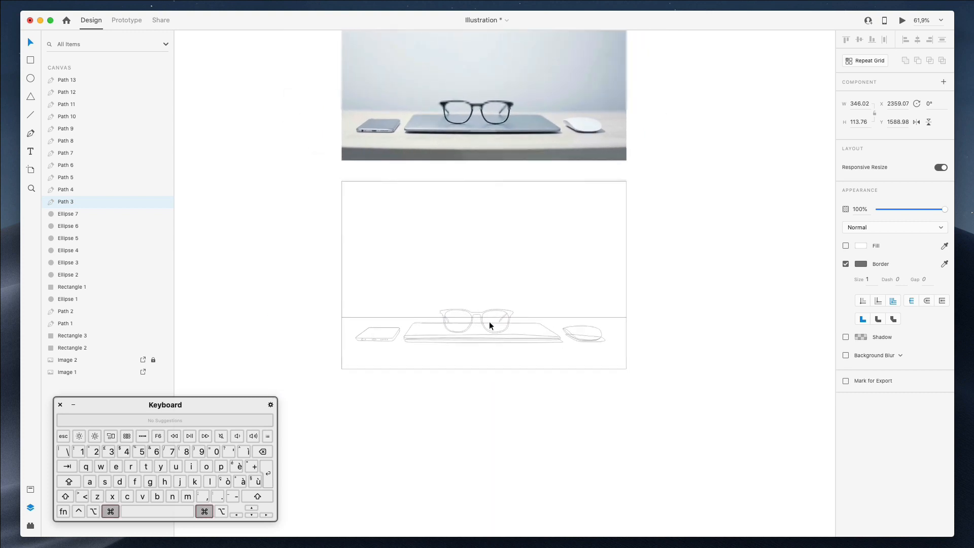
{"action": "scroll", "coordinate": [489, 323], "scroll_direction": "up", "scroll_amount": 6}
{"action": "scroll", "coordinate": [489, 326], "scroll_direction": "up", "scroll_amount": 6}
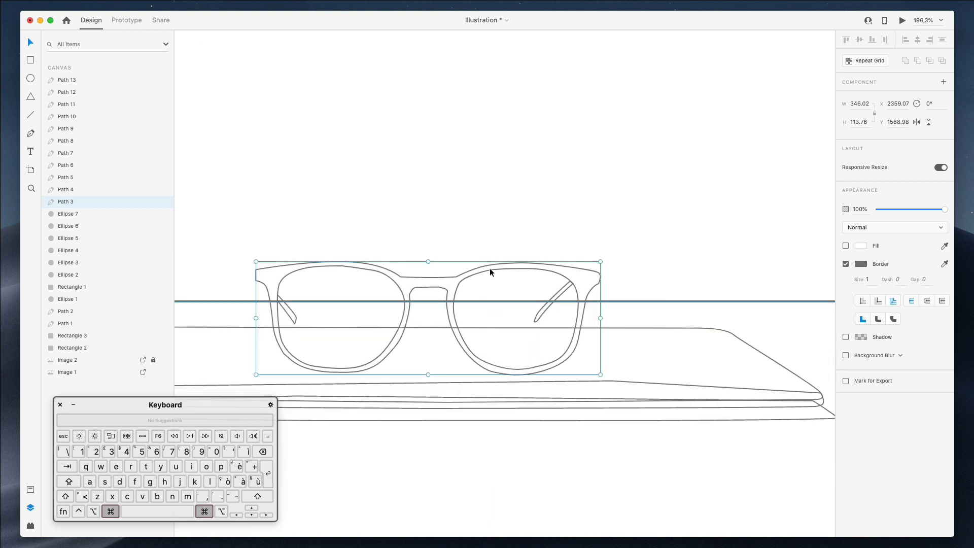
{"action": "left_click", "coordinate": [845, 246]}
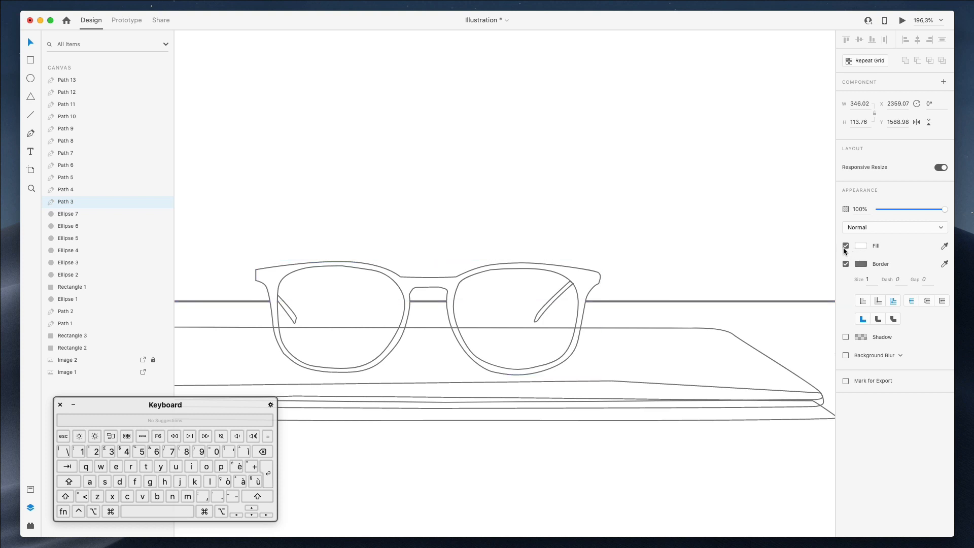
{"action": "left_click", "coordinate": [863, 248]}
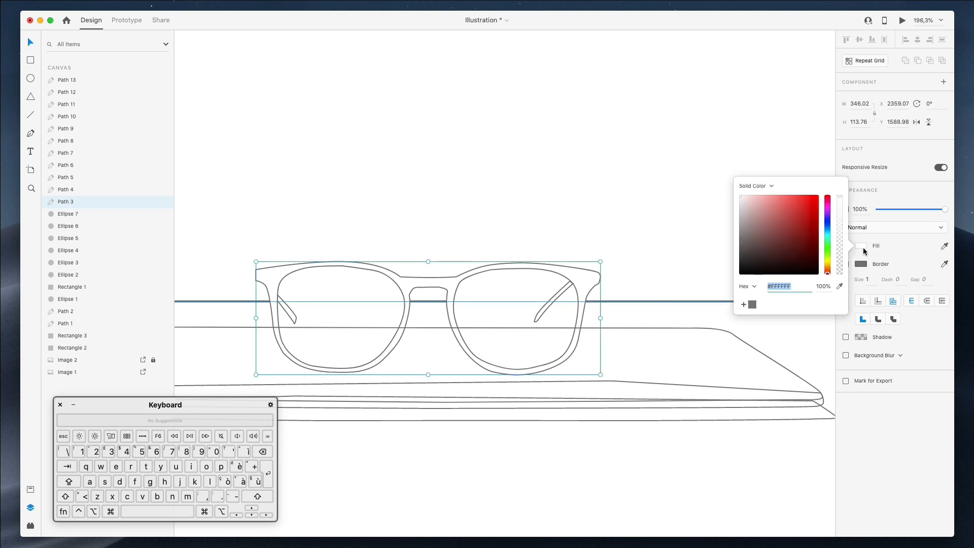
{"action": "left_click_drag", "start_coordinate": [776, 259], "coordinate": [704, 296]}
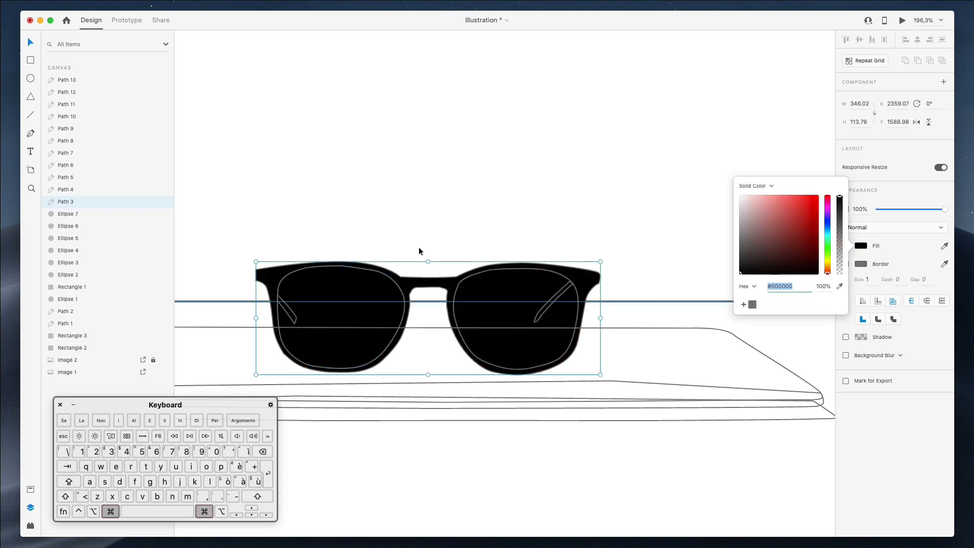
{"action": "scroll", "coordinate": [420, 270], "scroll_direction": "down", "scroll_amount": 5}
{"action": "left_click", "coordinate": [453, 439]}
- Select both temple arm paths of the glasses and bring them to the front of the layer order
{"action": "scroll", "coordinate": [401, 284], "scroll_direction": "up", "scroll_amount": 2}
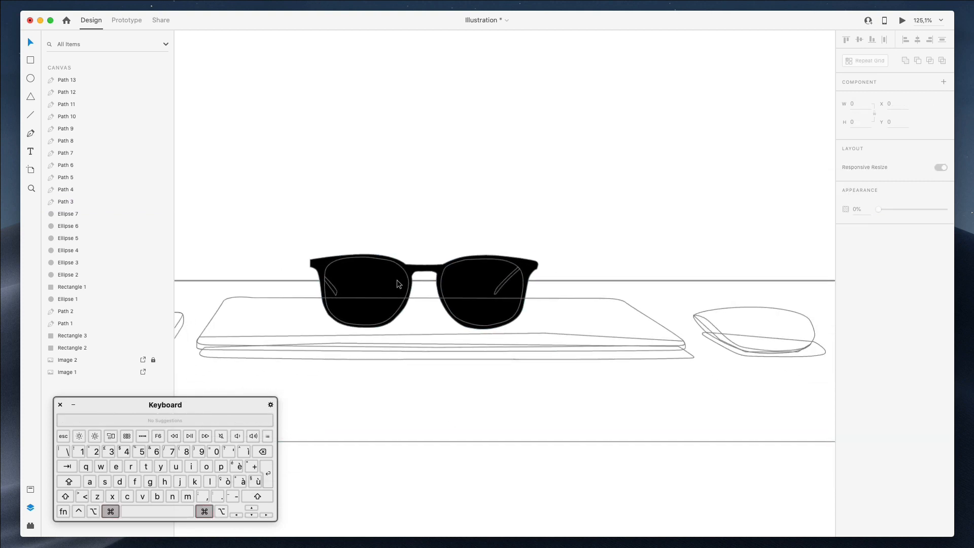
{"action": "left_click", "coordinate": [328, 286], "text": "super"}
{"action": "left_click", "coordinate": [505, 287], "text": "shift+super"}
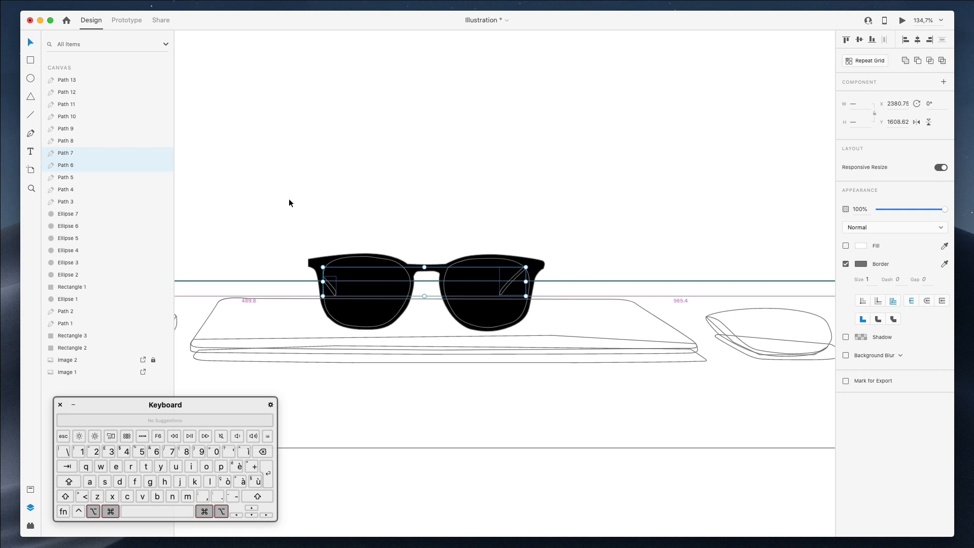
{"action": "left_click_drag", "start_coordinate": [84, 153], "coordinate": [78, 81]}
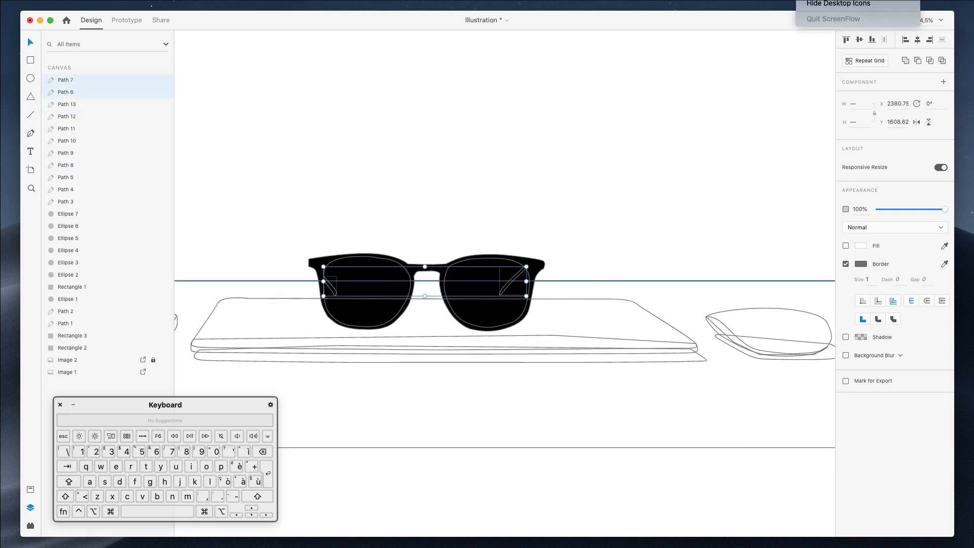
{"action": "scroll", "coordinate": [454, 249], "scroll_direction": "up", "scroll_amount": 5}
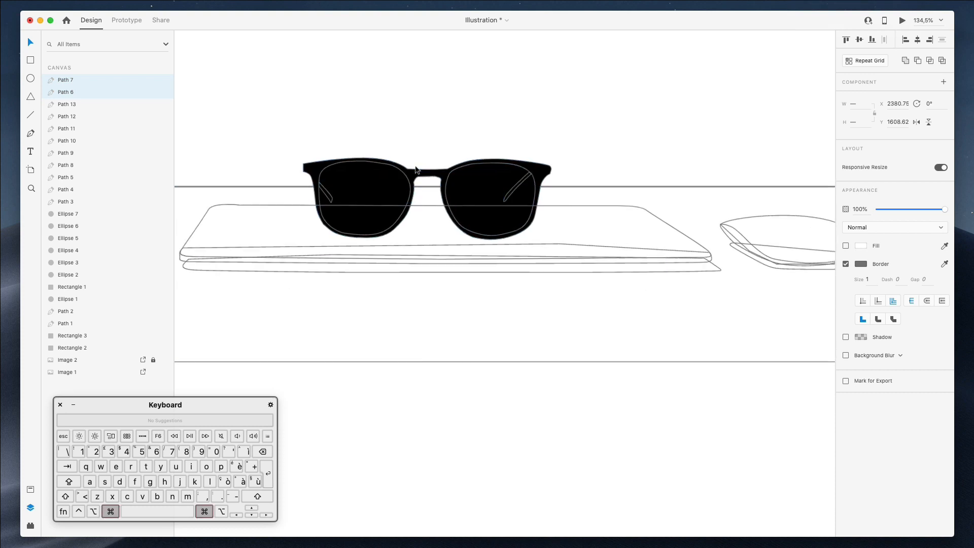
{"action": "scroll", "coordinate": [415, 172], "scroll_direction": "up", "scroll_amount": 6}
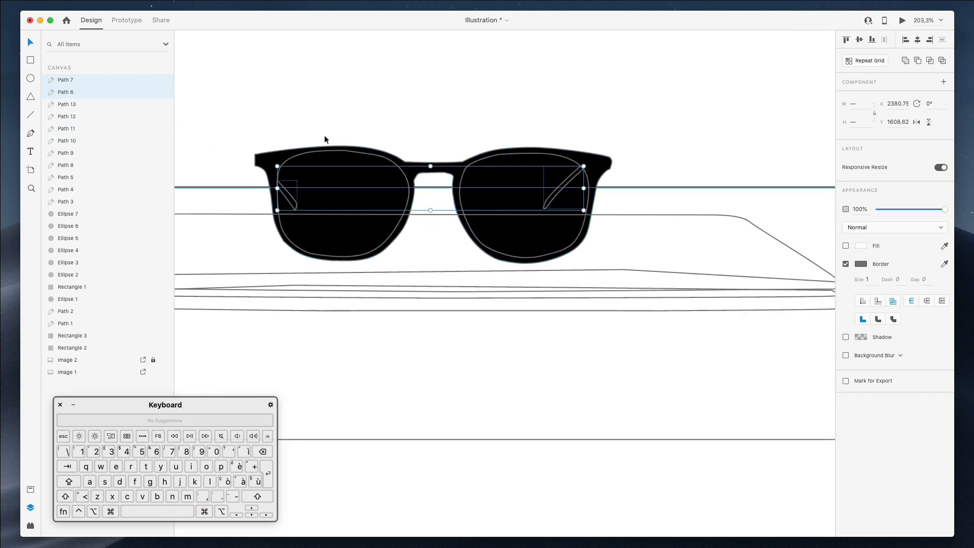
{"action": "scroll", "coordinate": [740, 259], "scroll_direction": "down", "scroll_amount": 6}
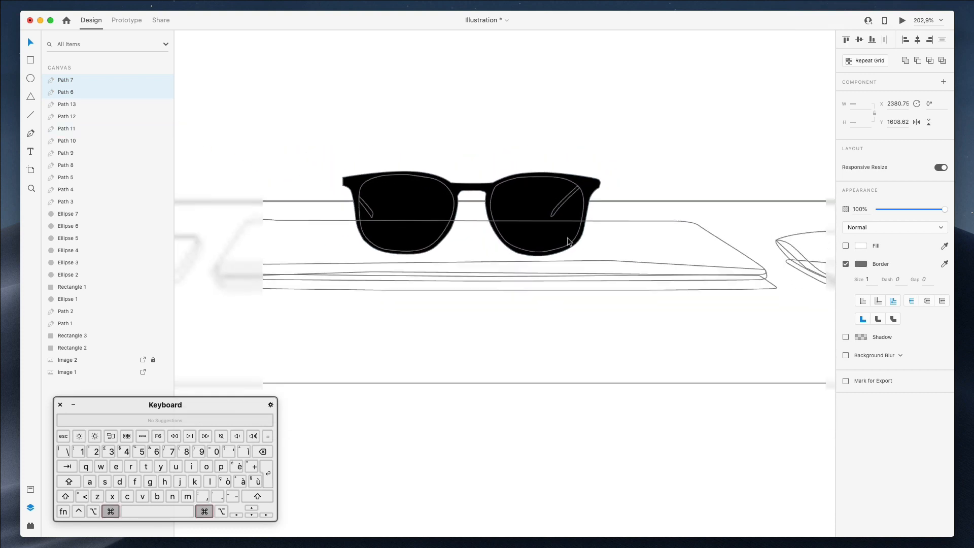
{"action": "scroll", "coordinate": [623, 238], "scroll_direction": "up", "scroll_amount": 5}
{"action": "scroll", "coordinate": [623, 237], "scroll_direction": "down", "scroll_amount": 5}
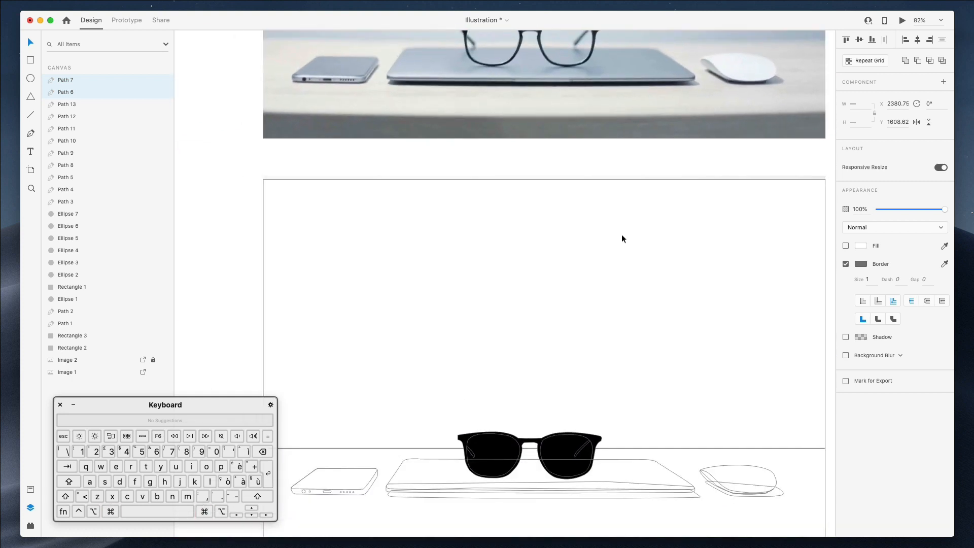
- Fill both temple arm paths of the glasses with the grey-blue sampled from the temple arm in the desk photo
{"action": "scroll", "coordinate": [622, 239], "scroll_direction": "up", "scroll_amount": 1}
{"action": "left_click", "coordinate": [944, 247]}
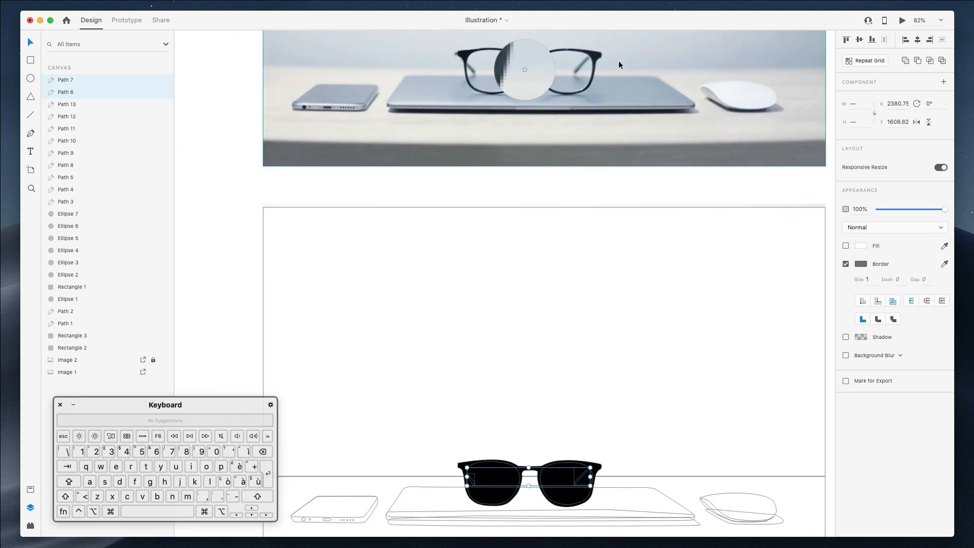
{"action": "left_click", "coordinate": [586, 61]}
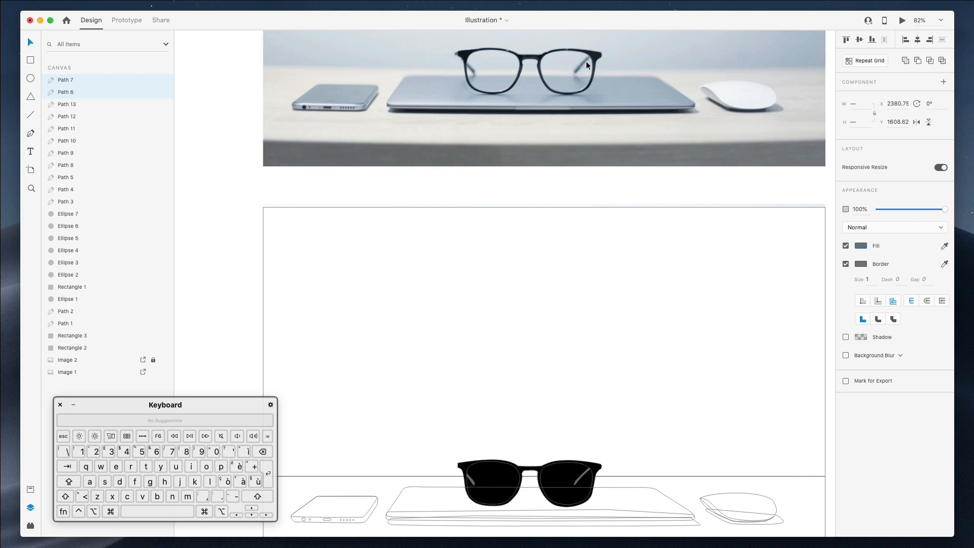
- Select both lens paths of the glasses and fill them with the pale blue-grey sampled from the lens area in the photo
{"action": "scroll", "coordinate": [628, 217], "scroll_direction": "down", "scroll_amount": 5}
{"action": "left_click", "coordinate": [561, 204], "text": "super"}
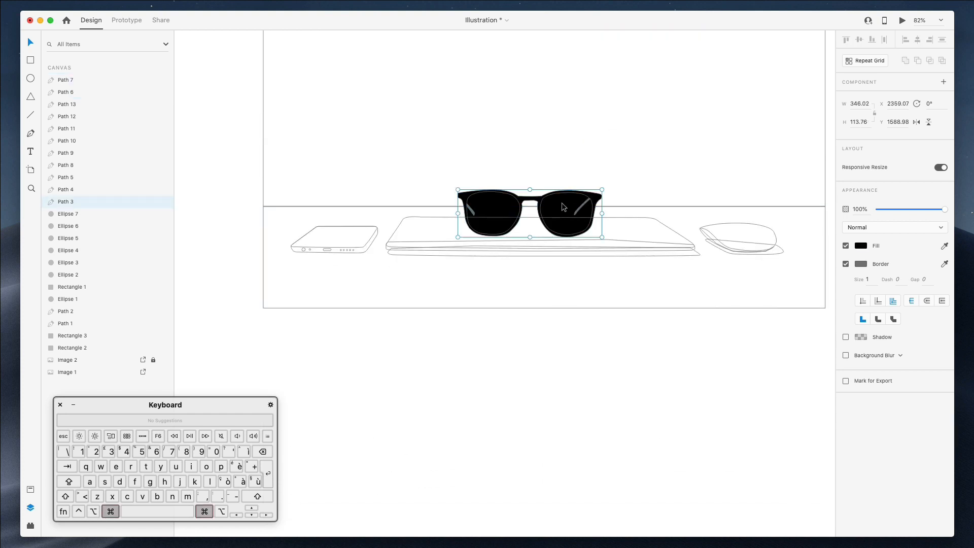
{"action": "left_click", "coordinate": [492, 195], "text": "super"}
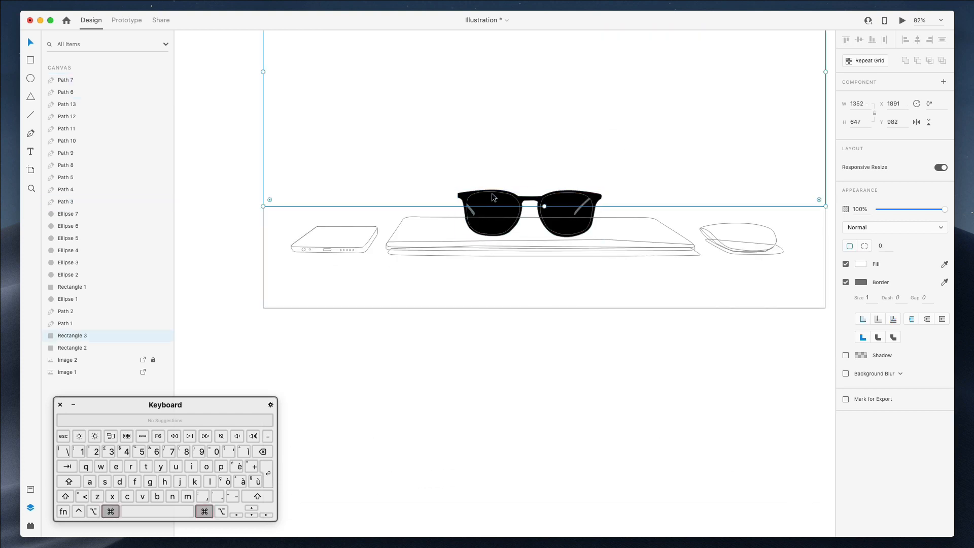
{"action": "scroll", "coordinate": [287, 200], "scroll_direction": "up", "scroll_amount": 3}
{"action": "scroll", "coordinate": [493, 196], "scroll_direction": "up", "scroll_amount": 5}
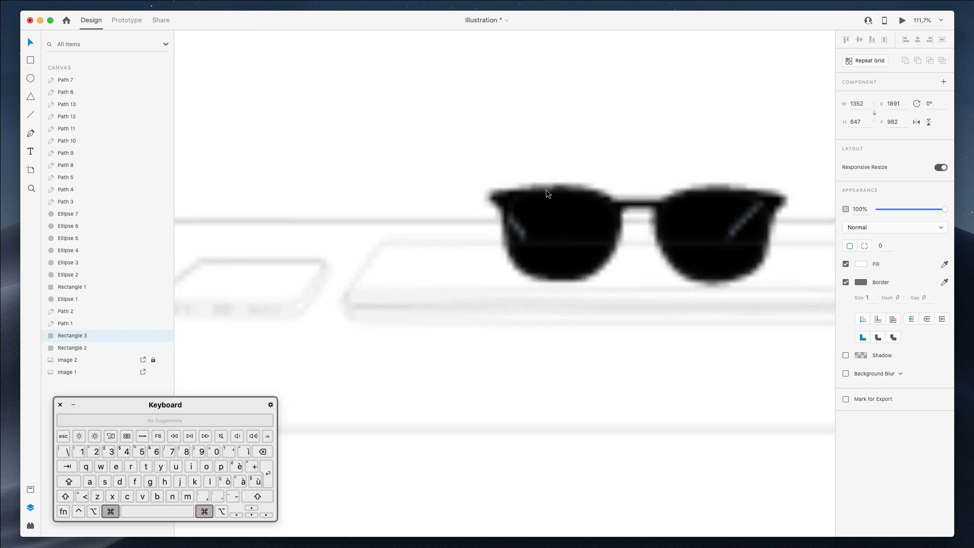
{"action": "left_click", "coordinate": [523, 200], "text": "super"}
{"action": "left_click", "coordinate": [511, 201], "text": "super"}
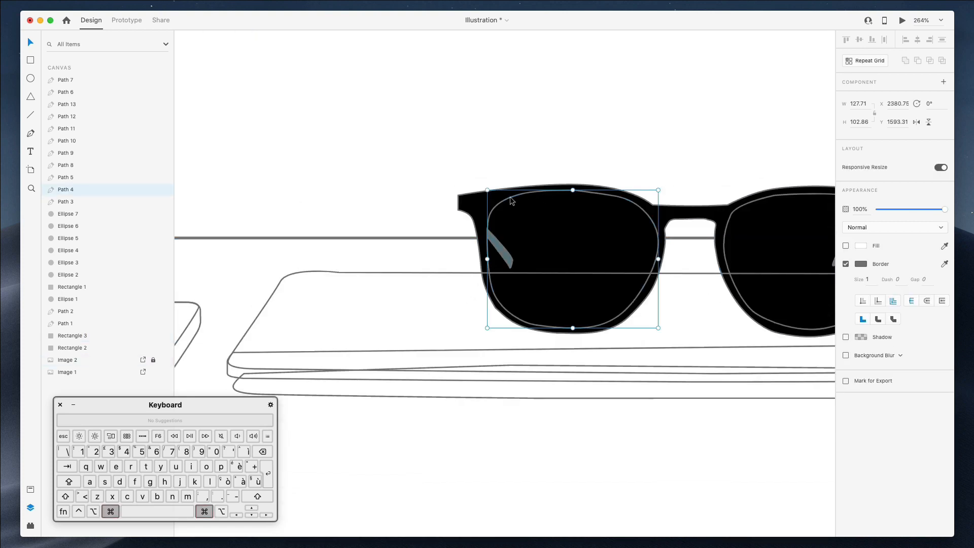
{"action": "left_click", "coordinate": [748, 203], "text": "shift+super"}
{"action": "scroll", "coordinate": [747, 202], "scroll_direction": "down", "scroll_amount": 4}
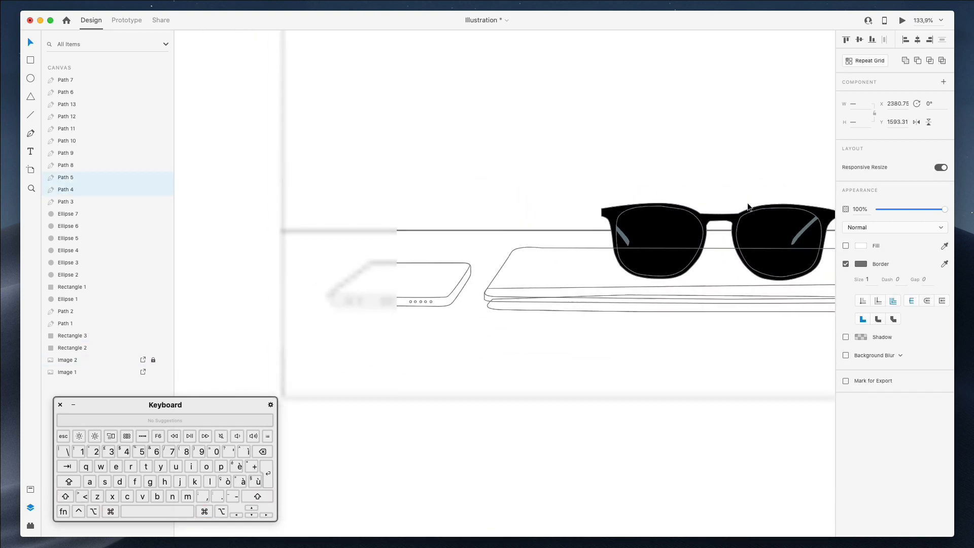
{"action": "scroll", "coordinate": [748, 202], "scroll_direction": "right", "scroll_amount": 3}
{"action": "scroll", "coordinate": [747, 203], "scroll_direction": "up", "scroll_amount": 10}
{"action": "scroll", "coordinate": [748, 202], "scroll_direction": "up", "scroll_amount": 3}
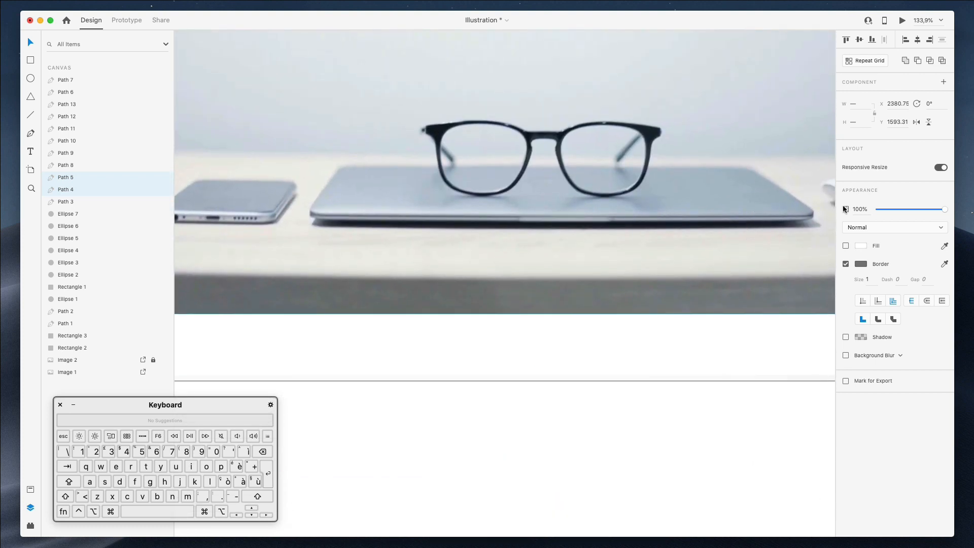
{"action": "left_click", "coordinate": [860, 246]}
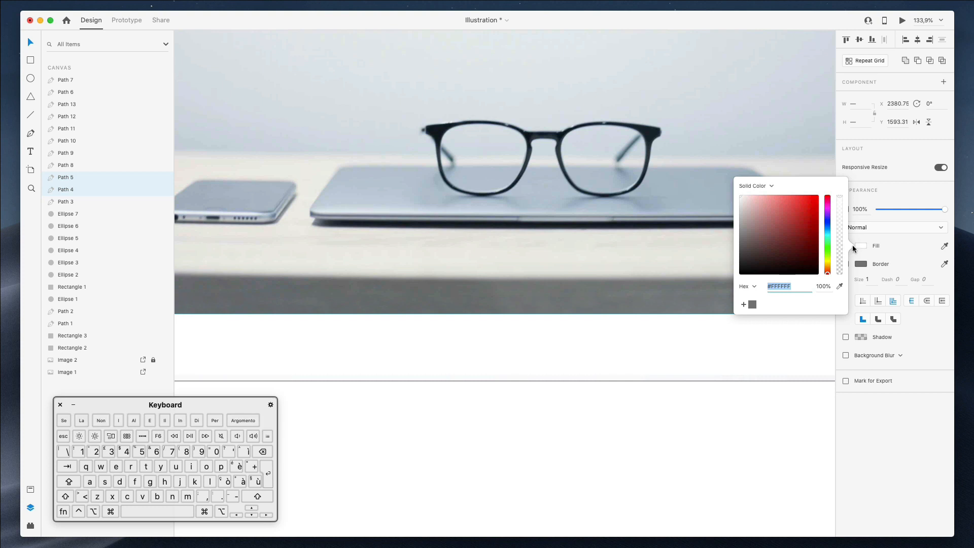
{"action": "left_click", "coordinate": [944, 246]}
{"action": "left_click", "coordinate": [591, 149]}
{"action": "scroll", "coordinate": [595, 147], "scroll_direction": "down", "scroll_amount": 15}
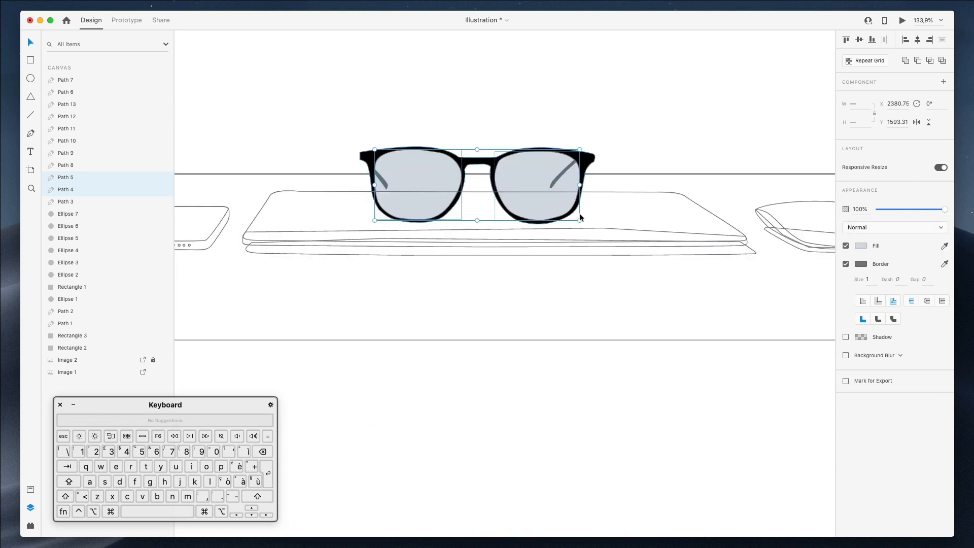
{"action": "left_click", "coordinate": [540, 347]}
- Enable the fill on the laptop's lid path and color it with the blue-grey sampled from the laptop in the photo
{"action": "left_click", "coordinate": [349, 194], "text": "super"}
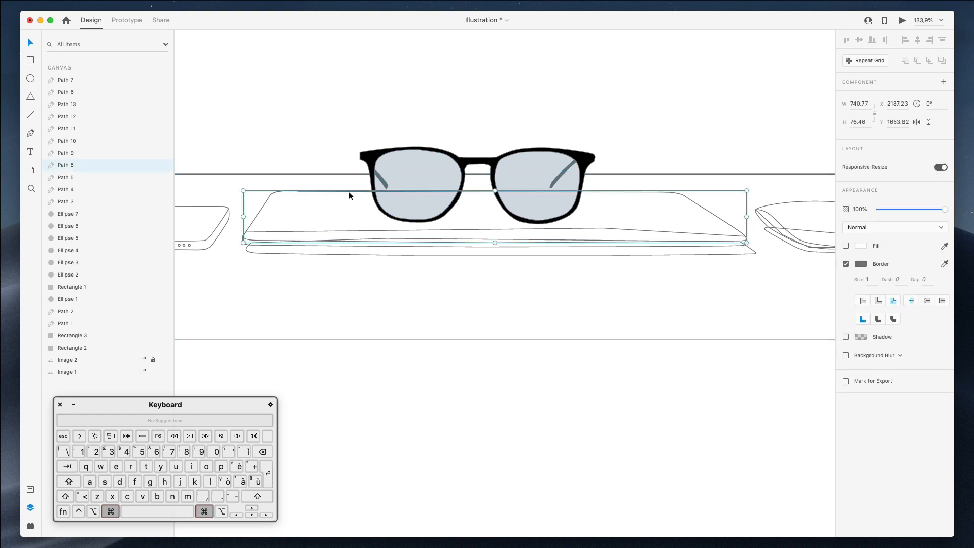
{"action": "scroll", "coordinate": [349, 193], "scroll_direction": "down", "scroll_amount": 1}
{"action": "scroll", "coordinate": [348, 190], "scroll_direction": "down", "scroll_amount": 5}
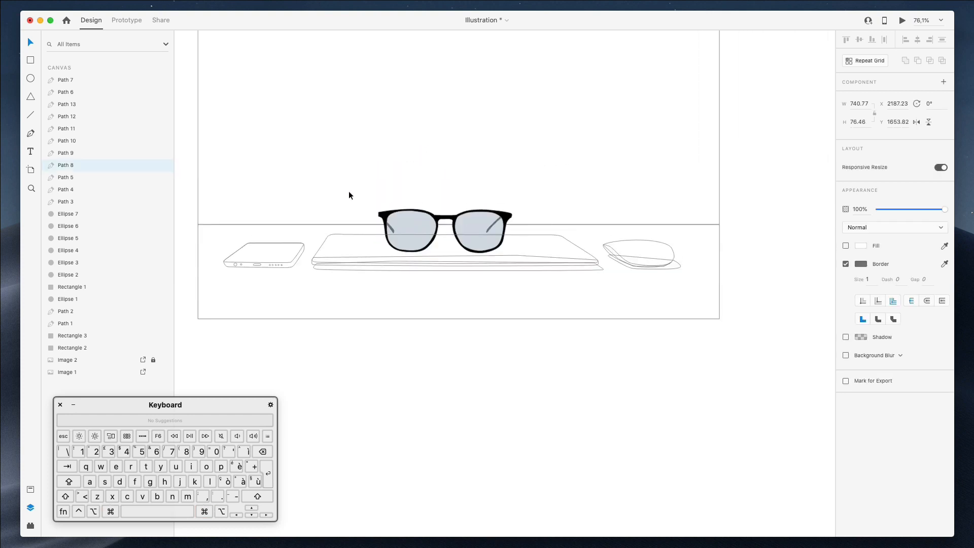
{"action": "scroll", "coordinate": [349, 192], "scroll_direction": "up", "scroll_amount": 3}
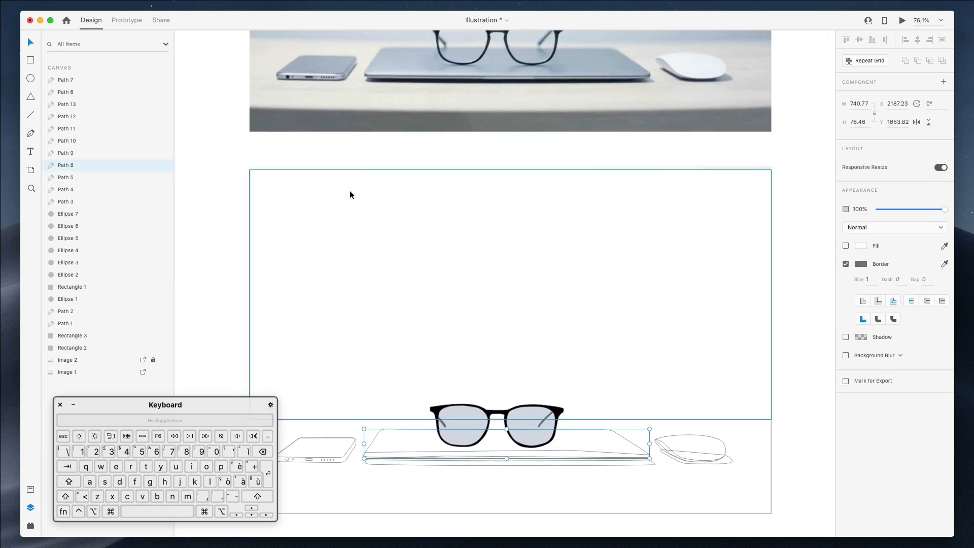
{"action": "left_click", "coordinate": [846, 246]}
{"action": "left_click", "coordinate": [944, 246]}
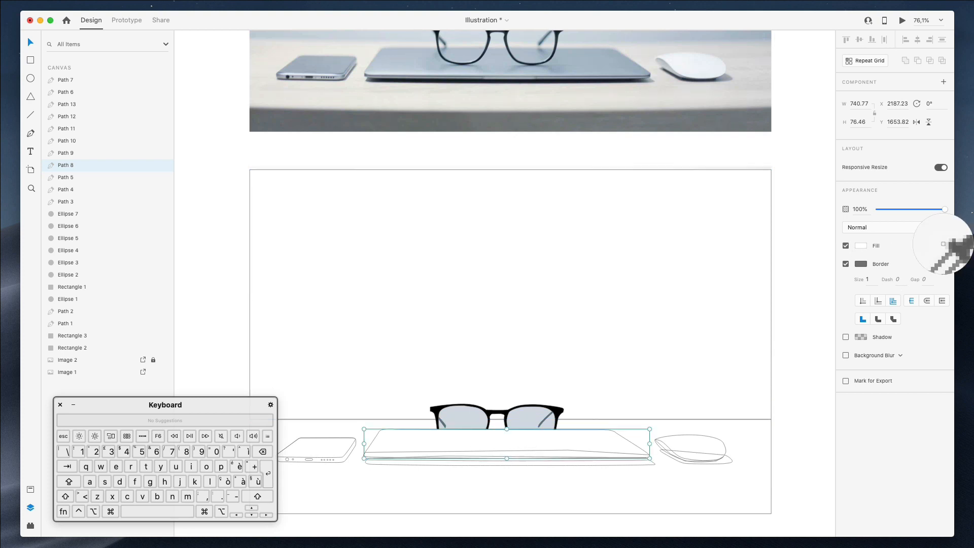
{"action": "left_click", "coordinate": [564, 45]}
- Select all five glasses paths (lenses, temple arms and frame) and bring them to the front, above the laptop
{"action": "scroll", "coordinate": [618, 233], "scroll_direction": "down", "scroll_amount": 5}
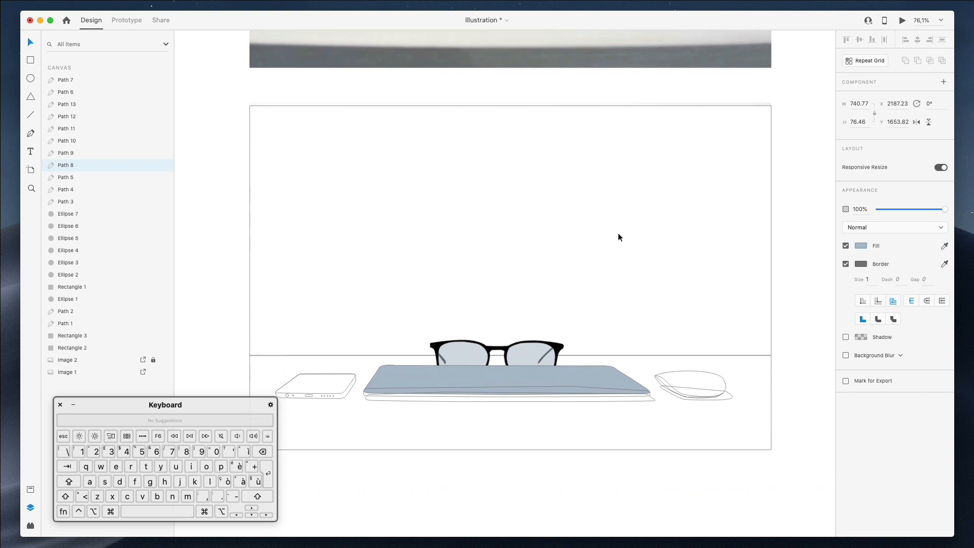
{"action": "left_click", "coordinate": [476, 297]}
{"action": "left_click", "coordinate": [443, 299], "text": "shift"}
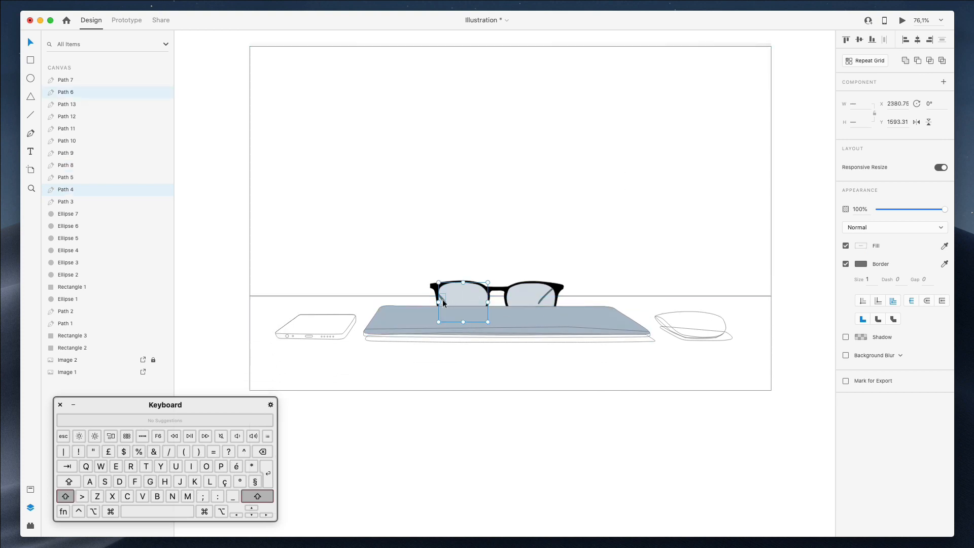
{"action": "left_click", "coordinate": [519, 293], "text": "shift"}
{"action": "left_click", "coordinate": [500, 292], "text": "shift"}
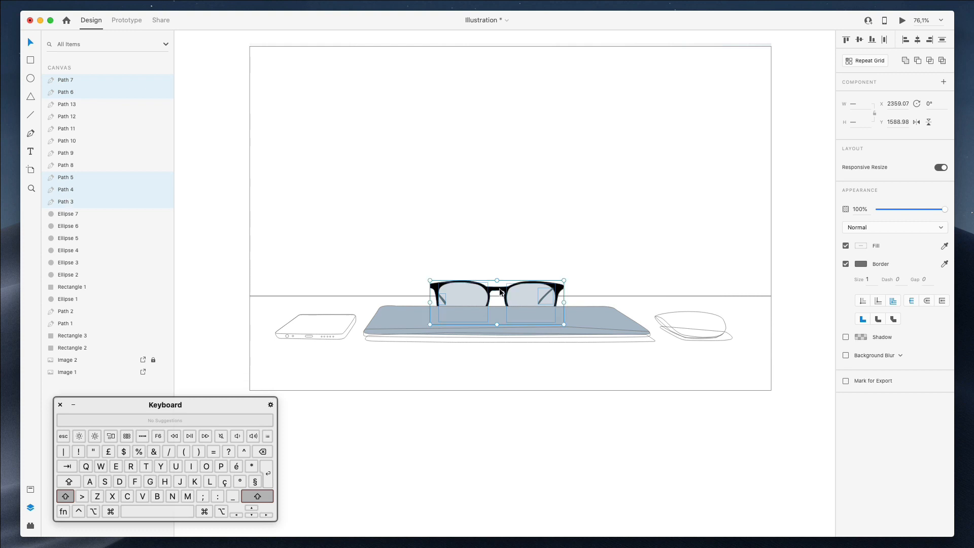
{"action": "key", "text": "super+shift+bracketright"}
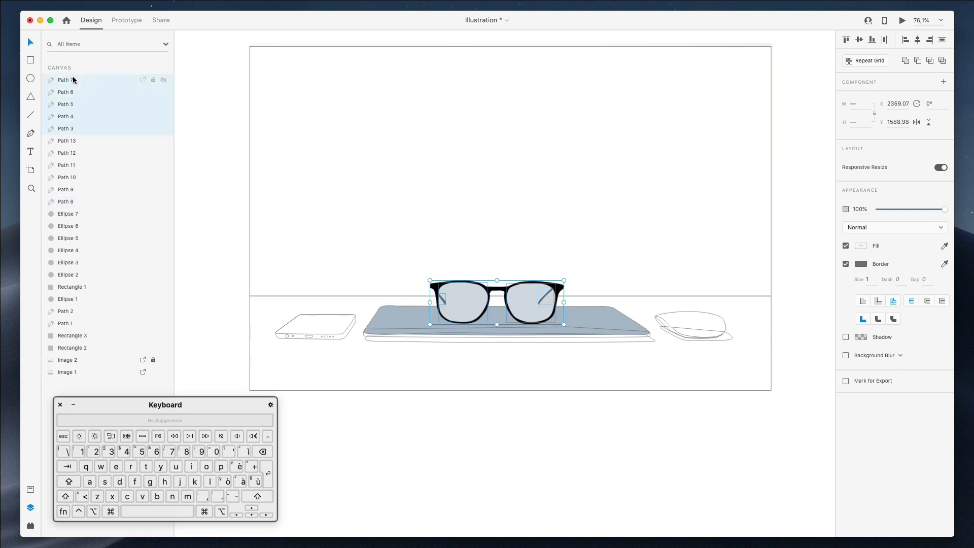
{"action": "left_click", "coordinate": [452, 429]}
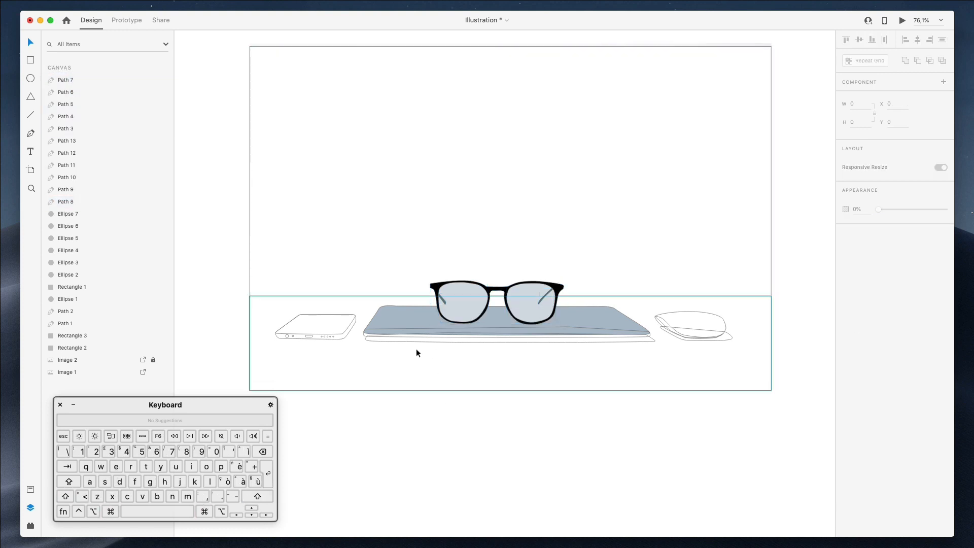
- Fill the laptop's front edge path with the darker blue-grey sampled from the laptop's edge in the photo
{"action": "left_click", "coordinate": [389, 317]}
{"action": "scroll", "coordinate": [391, 320], "scroll_direction": "up", "scroll_amount": 3}
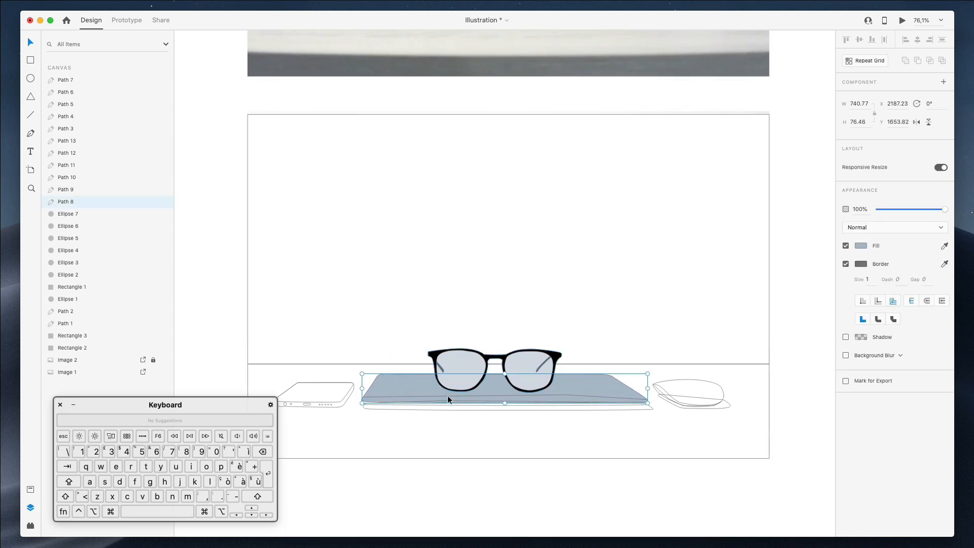
{"action": "left_click", "coordinate": [377, 397], "text": "super"}
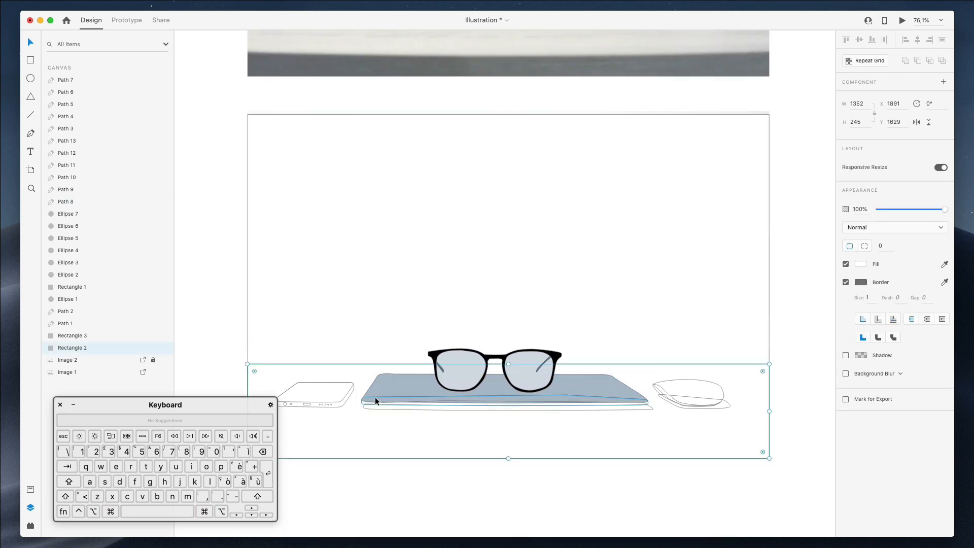
{"action": "scroll", "coordinate": [375, 397], "scroll_direction": "up", "scroll_amount": 8}
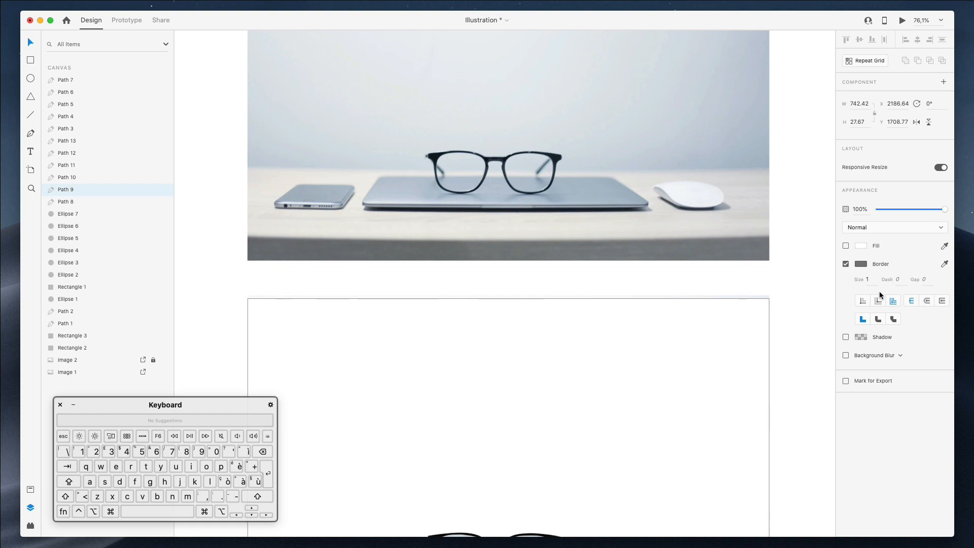
{"action": "left_click", "coordinate": [945, 247]}
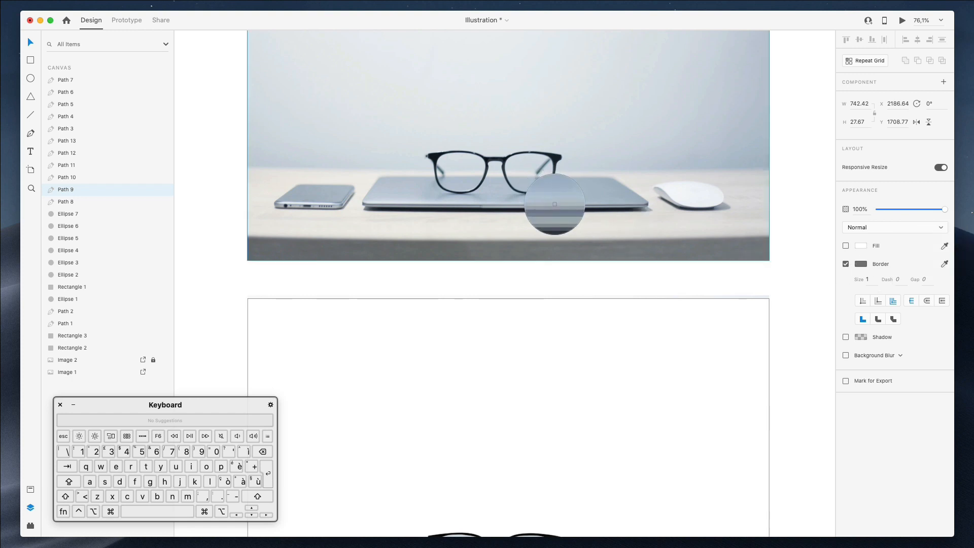
{"action": "left_click", "coordinate": [554, 205]}
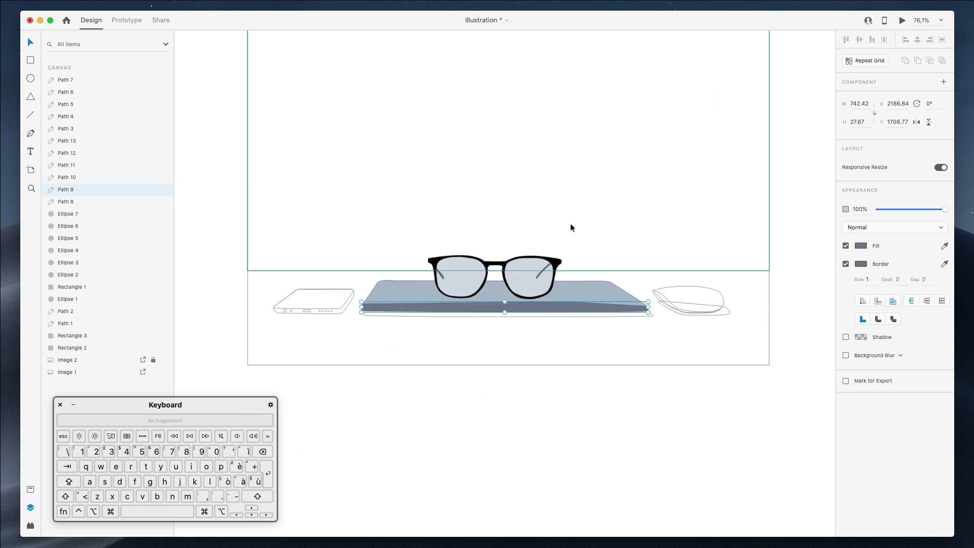
{"action": "left_click", "coordinate": [582, 379]}
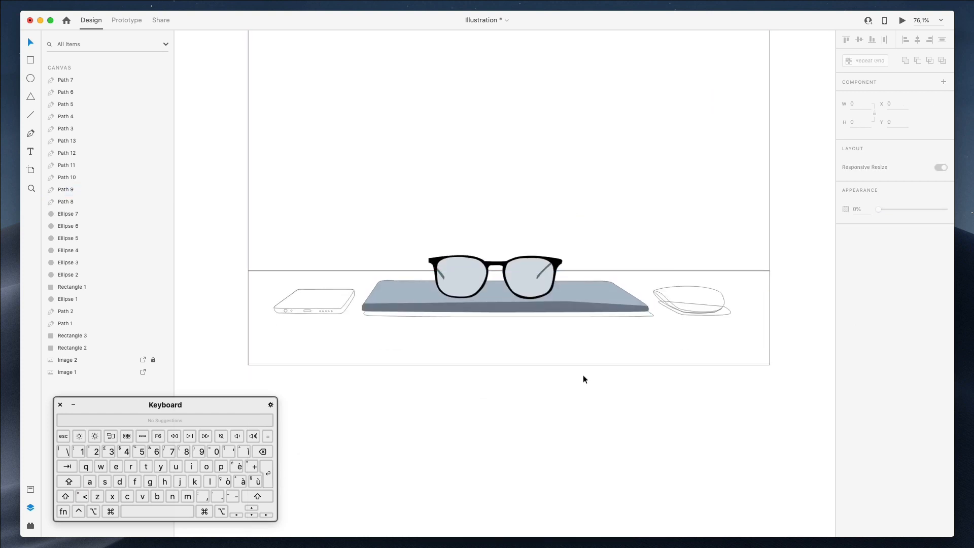
- Reorder the laptop's front edge path beneath the lid, and its bottom shadow path just above the background rectangles
{"action": "left_click", "coordinate": [543, 304]}
{"action": "left_click_drag", "start_coordinate": [72, 210], "coordinate": [80, 299]}
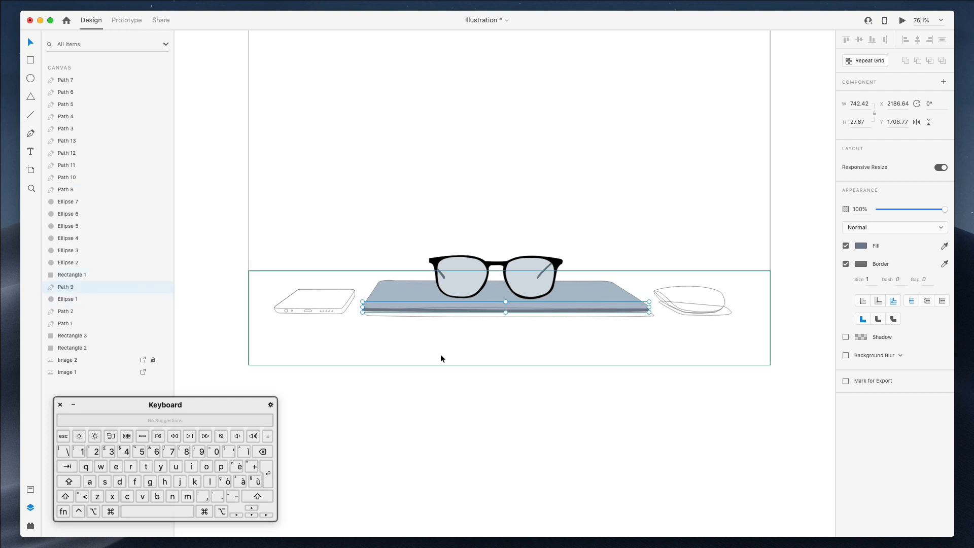
{"action": "left_click", "coordinate": [510, 308], "text": "super"}
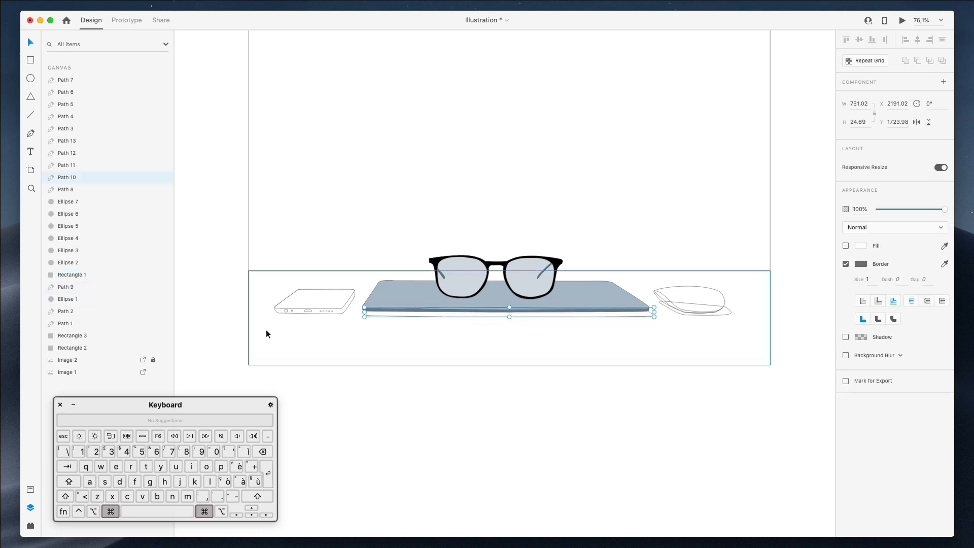
{"action": "left_click_drag", "start_coordinate": [84, 331], "coordinate": [83, 330]}
- Fill the laptop's bottom shadow path with the near-black sampled from the dark strip under the laptop in the photo
{"action": "scroll", "coordinate": [427, 272], "scroll_direction": "up", "scroll_amount": 5}
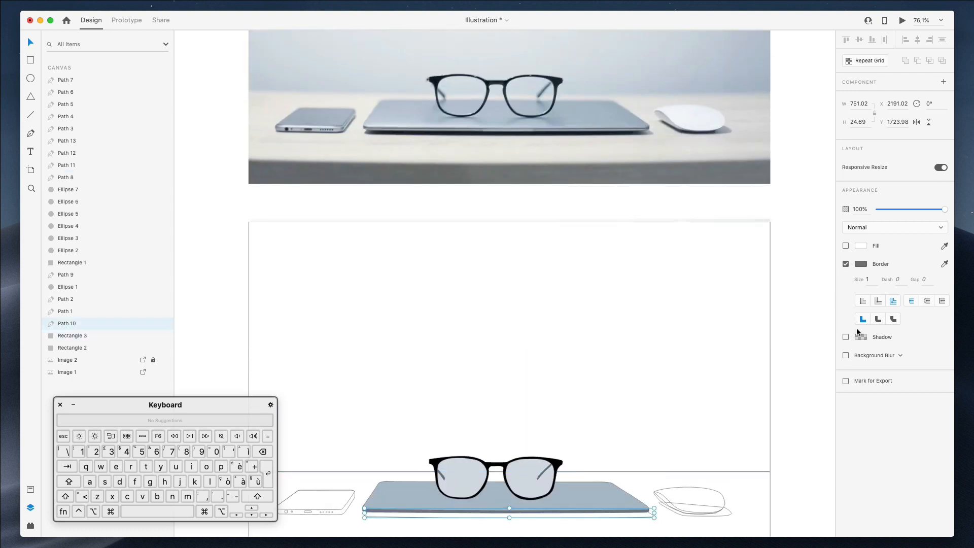
{"action": "left_click", "coordinate": [945, 246]}
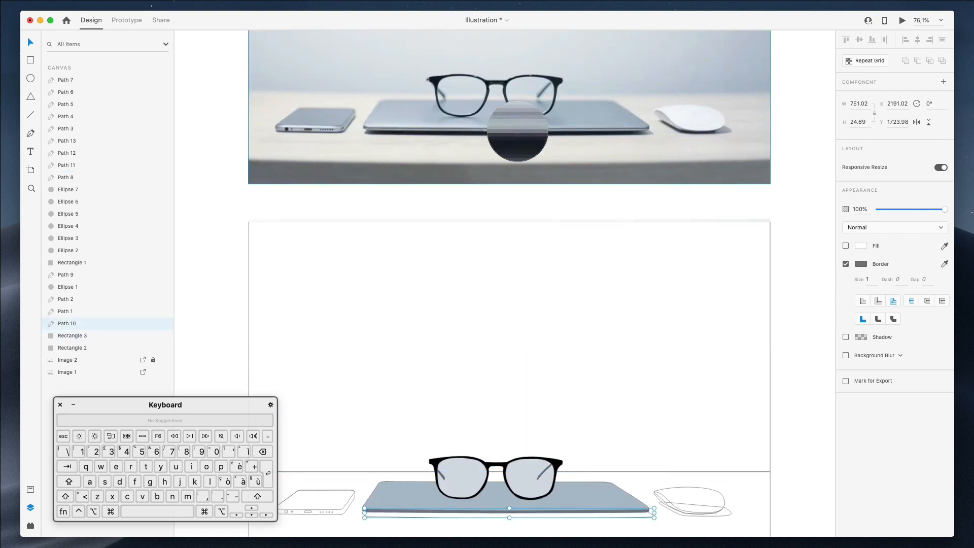
{"action": "left_click", "coordinate": [517, 132]}
{"action": "scroll", "coordinate": [512, 239], "scroll_direction": "down", "scroll_amount": 5}
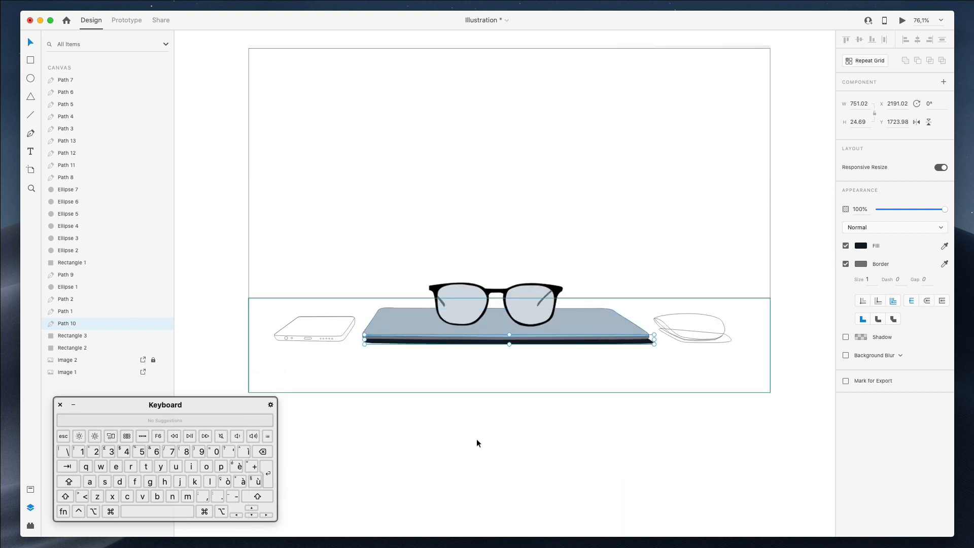
{"action": "left_click", "coordinate": [431, 462]}
- Fill the desk rectangle with the light grey sampled from the desk surface in the photo
{"action": "scroll", "coordinate": [445, 456], "scroll_direction": "up", "scroll_amount": 5}
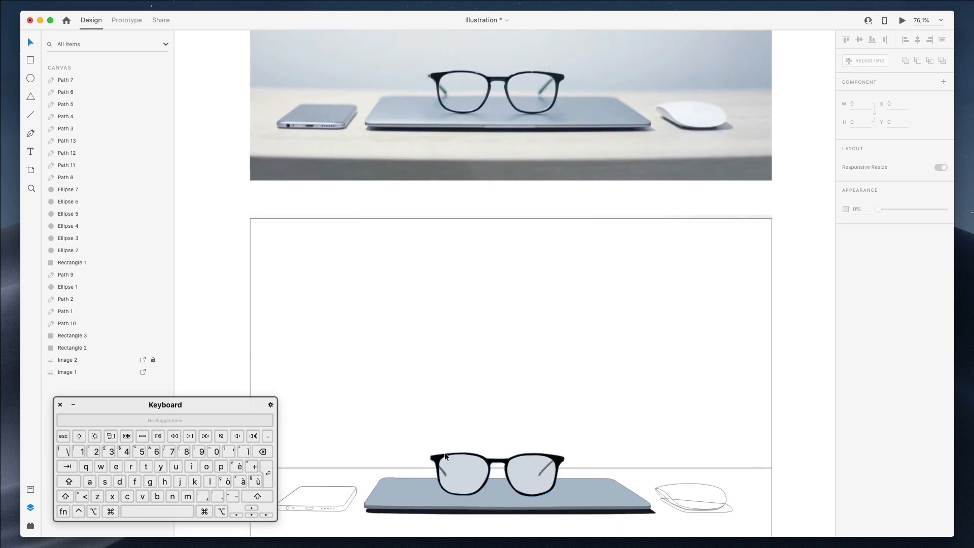
{"action": "scroll", "coordinate": [445, 456], "scroll_direction": "down", "scroll_amount": 2}
{"action": "scroll", "coordinate": [445, 452], "scroll_direction": "down", "scroll_amount": 1}
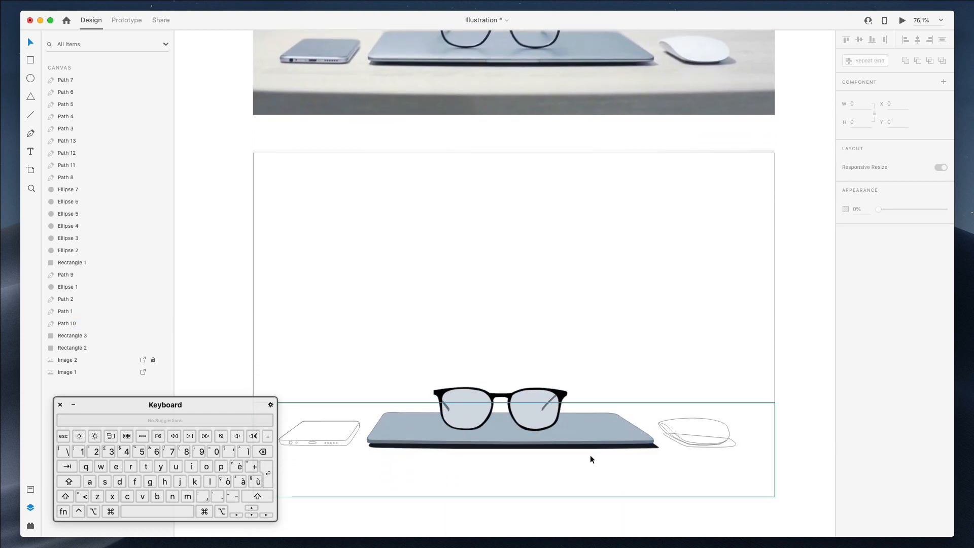
{"action": "left_click", "coordinate": [674, 401]}
{"action": "left_click", "coordinate": [682, 407]}
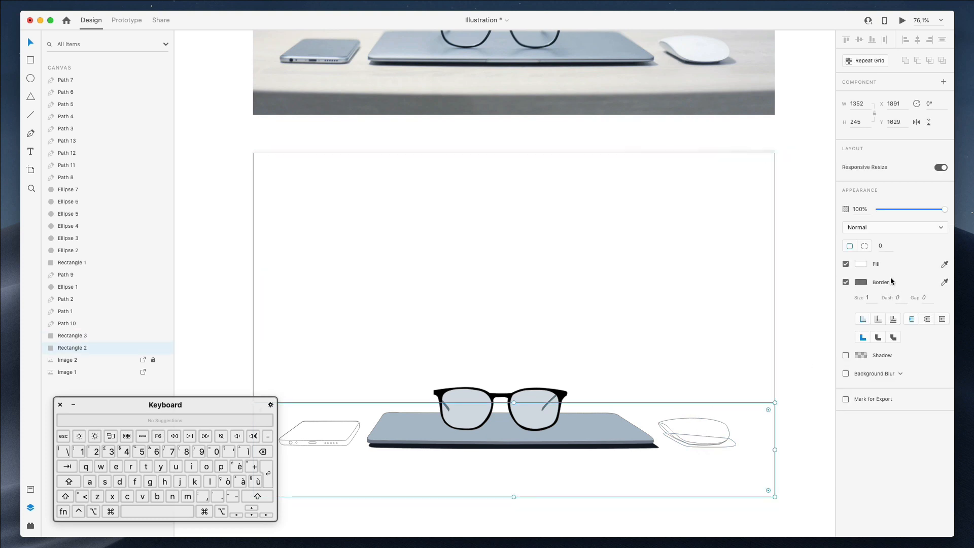
{"action": "left_click", "coordinate": [652, 78]}
- Fill the wall rectangle above the desk with the light blue-grey sampled from the wall in the photo
{"action": "scroll", "coordinate": [552, 417], "scroll_direction": "up", "scroll_amount": 2}
{"action": "left_click", "coordinate": [677, 334]}
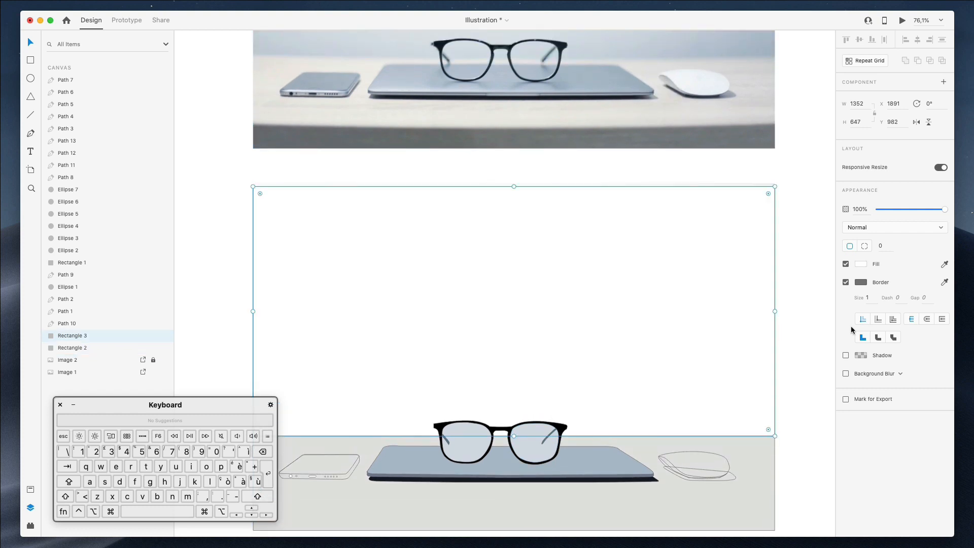
{"action": "left_click", "coordinate": [945, 265]}
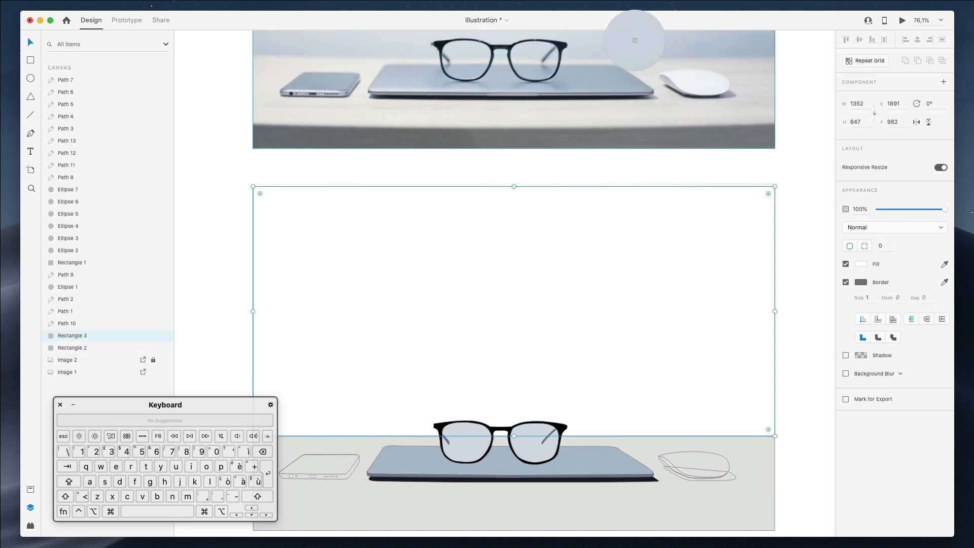
{"action": "left_click", "coordinate": [633, 37]}
{"action": "scroll", "coordinate": [545, 416], "scroll_direction": "down", "scroll_amount": 8}
{"action": "left_click", "coordinate": [500, 396]}
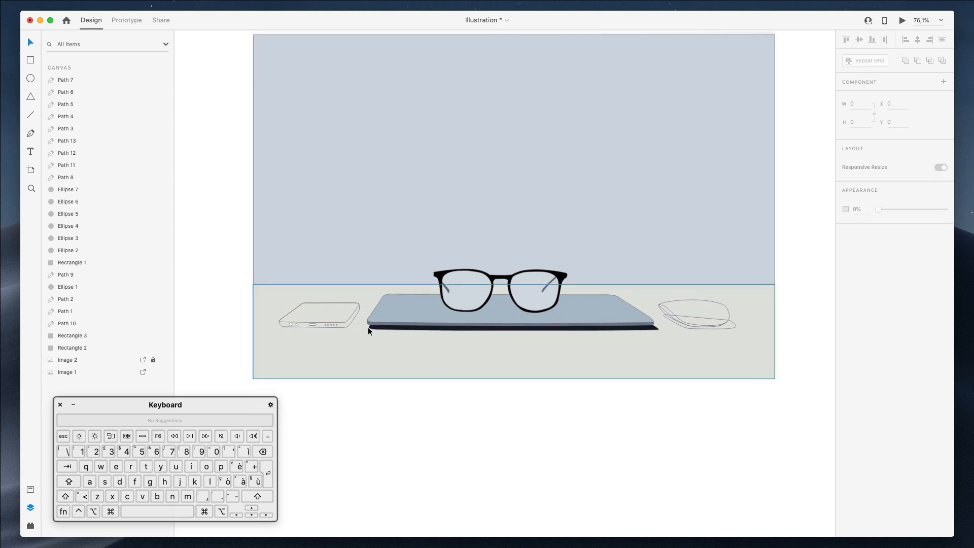
- Fill the phone's top face path with the blue-grey sampled from the phone in the photo
{"action": "left_click", "coordinate": [339, 305]}
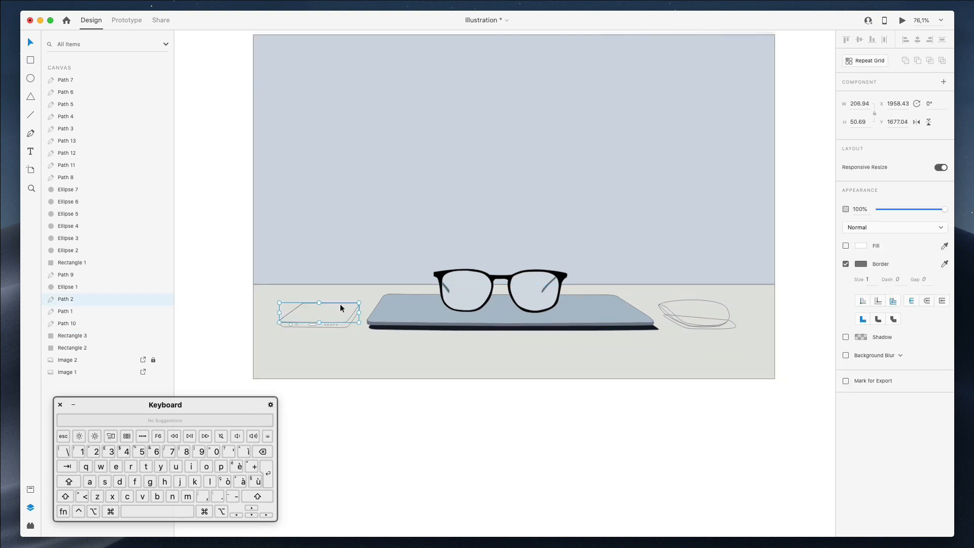
{"action": "scroll", "coordinate": [338, 305], "scroll_direction": "up", "scroll_amount": 9}
{"action": "scroll", "coordinate": [338, 307], "scroll_direction": "left", "scroll_amount": 1}
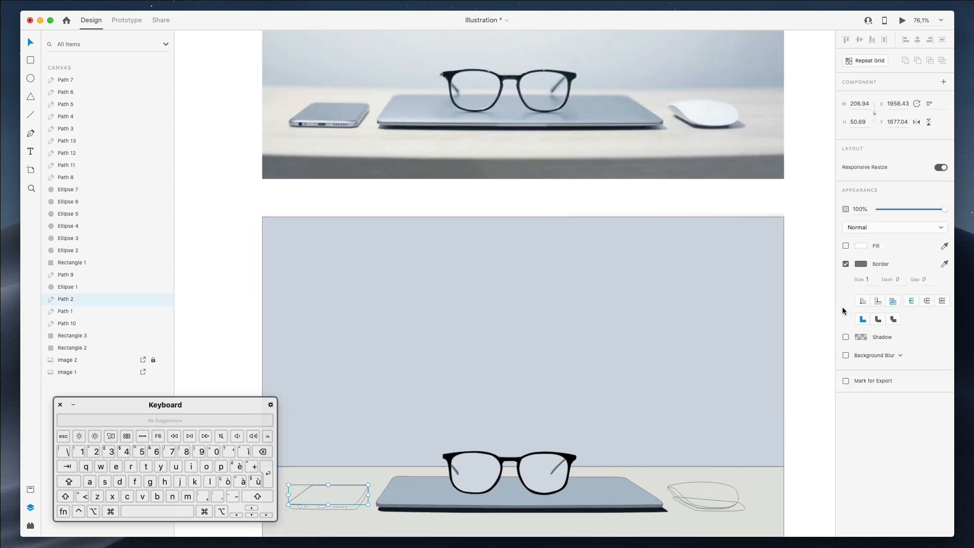
{"action": "left_click", "coordinate": [945, 247]}
{"action": "left_click", "coordinate": [326, 144]}
- Fill the larger circle on the phone's front edge with the near-black sampled from the phone's edge in the photo
{"action": "scroll", "coordinate": [382, 306], "scroll_direction": "down", "scroll_amount": 5}
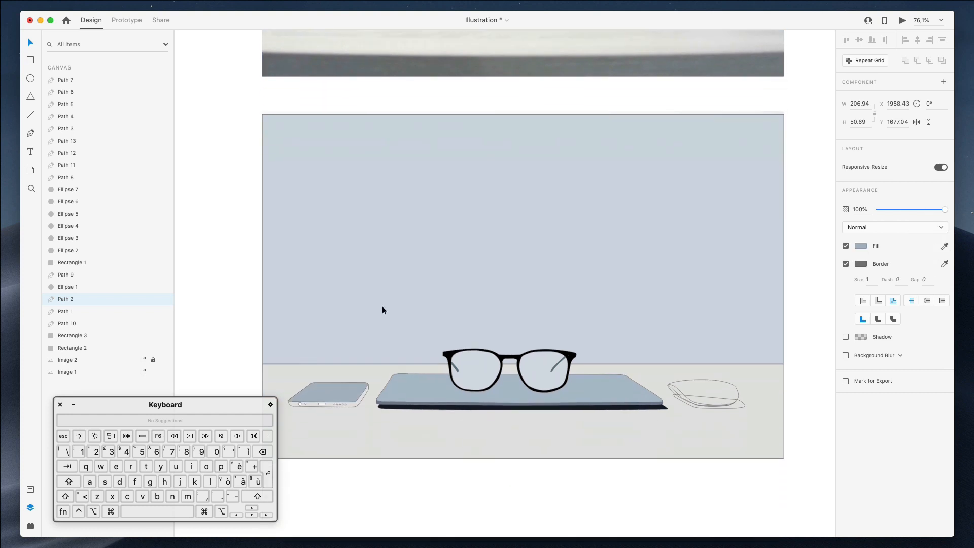
{"action": "left_click", "coordinate": [300, 405]}
{"action": "scroll", "coordinate": [299, 406], "scroll_direction": "up", "scroll_amount": 4}
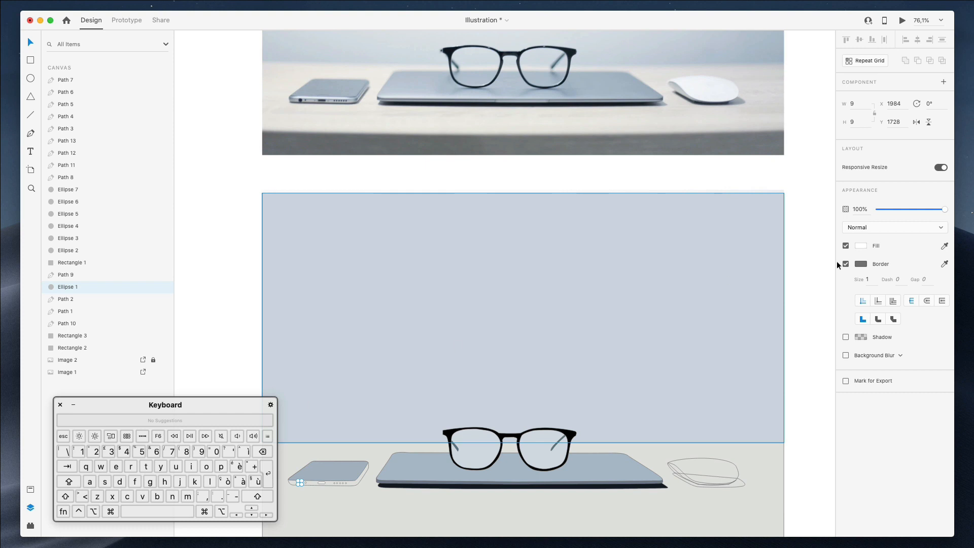
{"action": "left_click", "coordinate": [945, 246]}
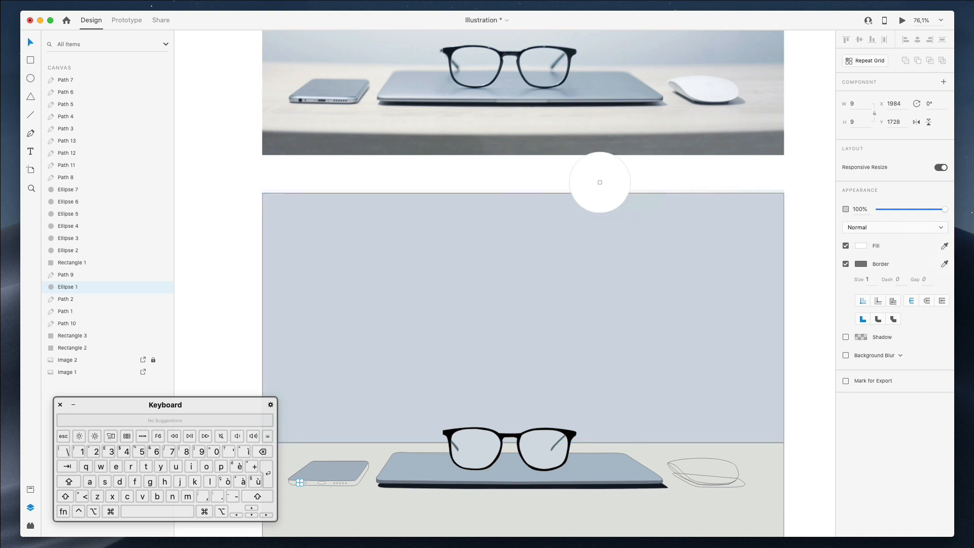
{"action": "left_click", "coordinate": [292, 99]}
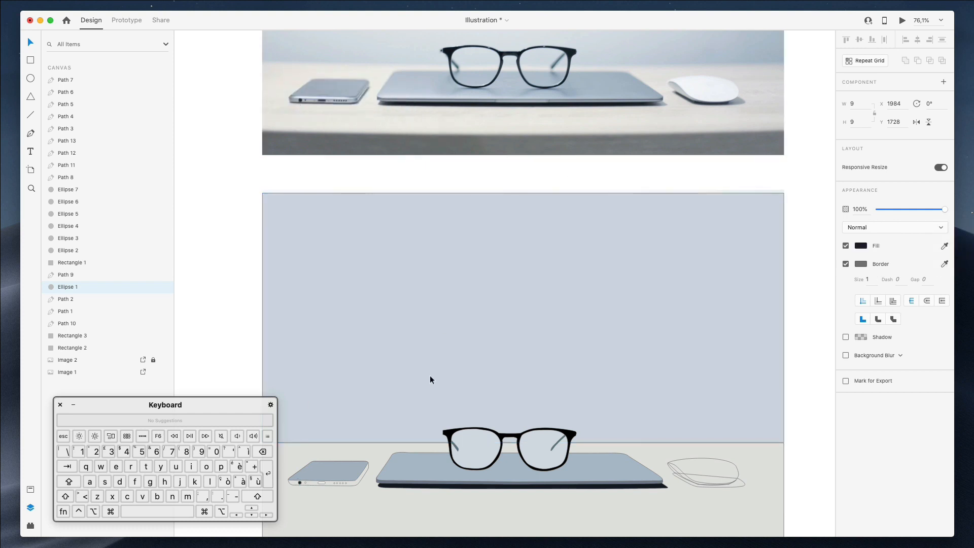
- Fill the six small circles along the phone's front edge, Ellipse 2 to Ellipse 7, with the near-black sampled from the photo
{"action": "scroll", "coordinate": [429, 376], "scroll_direction": "down", "scroll_amount": 3}
{"action": "left_click", "coordinate": [307, 434]}
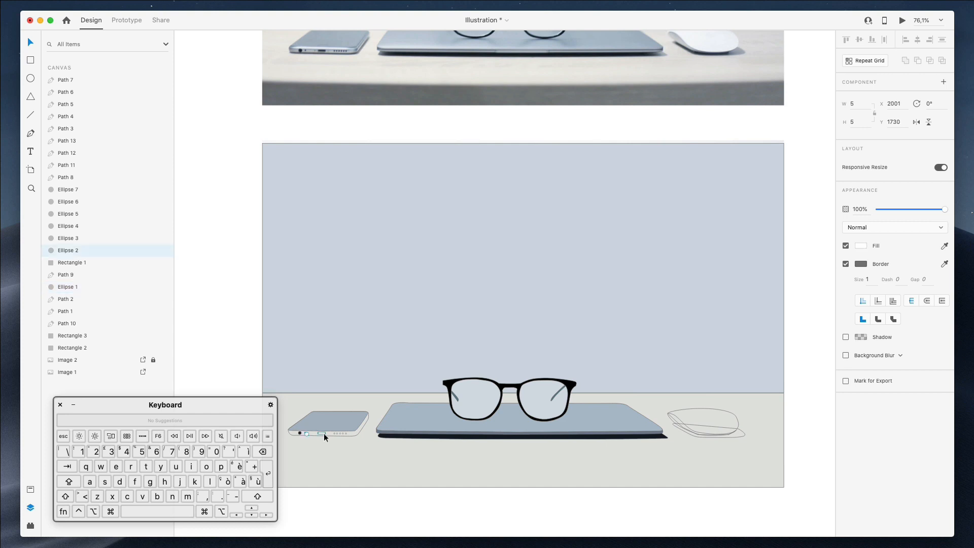
{"action": "left_click", "coordinate": [334, 434], "text": "shift"}
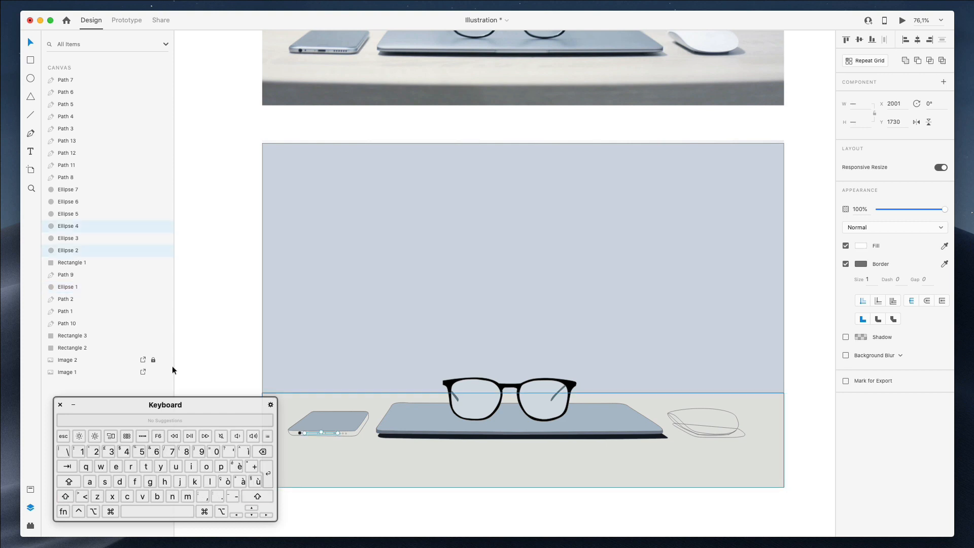
{"action": "left_click", "coordinate": [72, 190]}
{"action": "left_click", "coordinate": [71, 253], "text": "shift"}
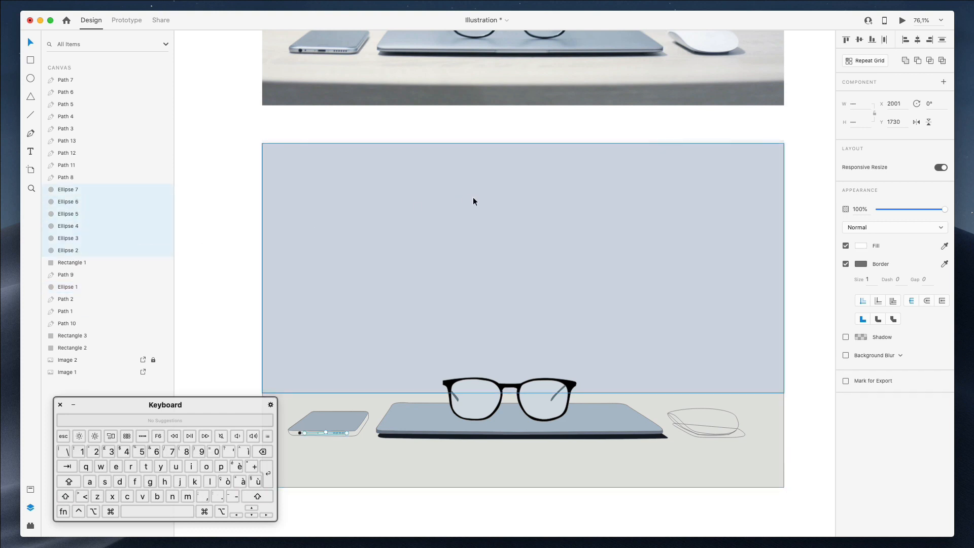
{"action": "scroll", "coordinate": [474, 195], "scroll_direction": "up", "scroll_amount": 5}
{"action": "left_click", "coordinate": [945, 246]}
{"action": "left_click", "coordinate": [299, 158]}
{"action": "scroll", "coordinate": [423, 247], "scroll_direction": "down", "scroll_amount": 2}
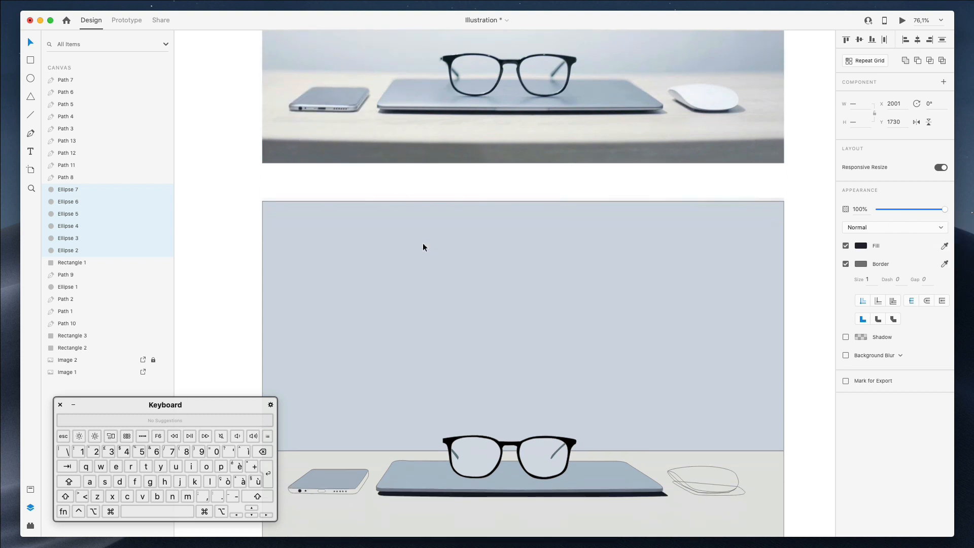
{"action": "scroll", "coordinate": [422, 247], "scroll_direction": "down", "scroll_amount": 5}
{"action": "left_click", "coordinate": [443, 440]}
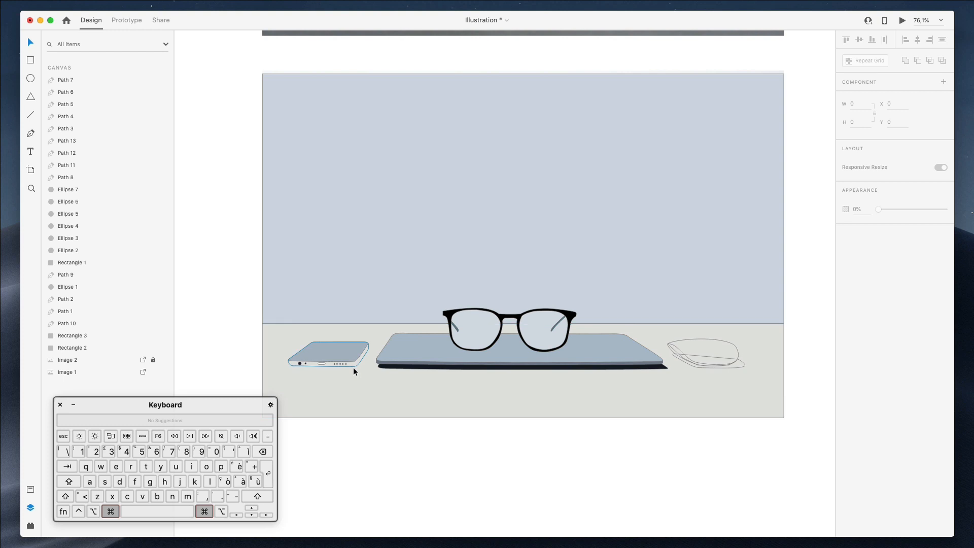
- Select the phone's outer body path beneath its top face
{"action": "left_click", "coordinate": [353, 367], "text": "super"}
{"action": "scroll", "coordinate": [354, 369], "scroll_direction": "up", "scroll_amount": 4}
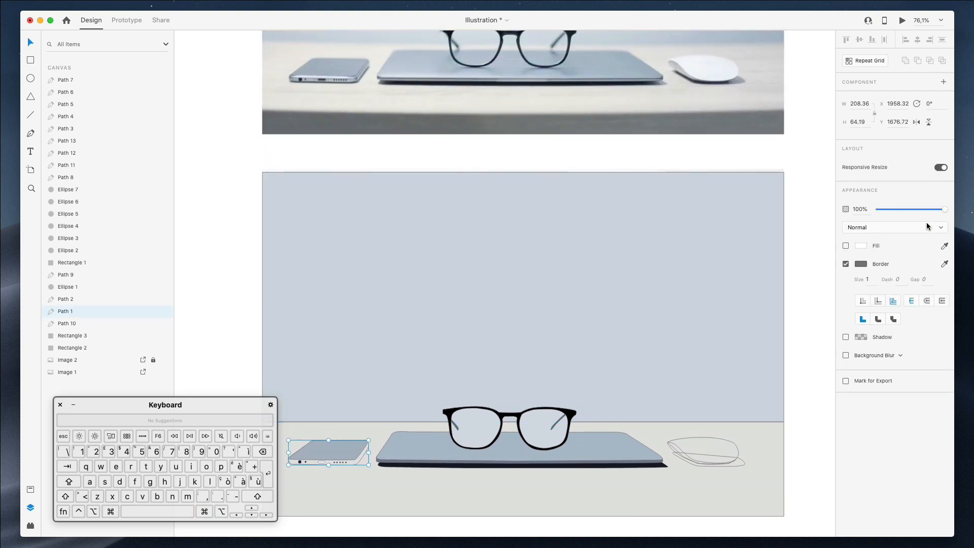
- Fill the phone's body outline with a grey-blue sampled from the phone in the reference photo
{"action": "left_click", "coordinate": [945, 246]}
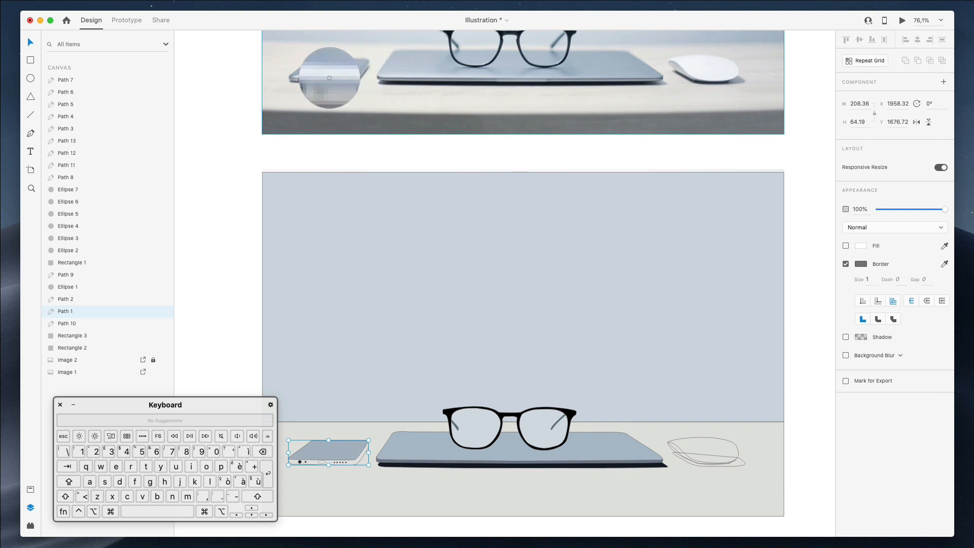
{"action": "left_click", "coordinate": [330, 82]}
{"action": "scroll", "coordinate": [419, 212], "scroll_direction": "down", "scroll_amount": 5}
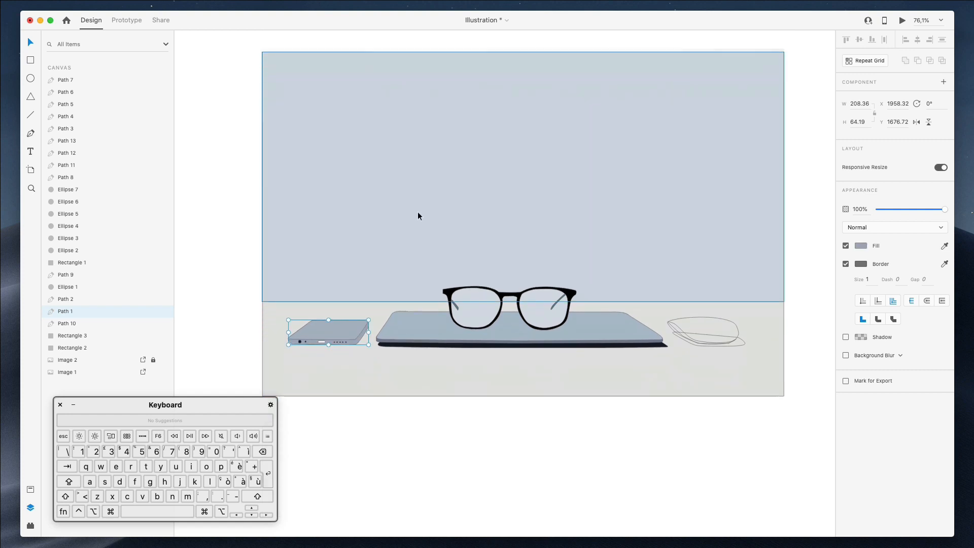
- Resample the phone body's fill from a lighter spot on the phone's front edge in the photo
{"action": "scroll", "coordinate": [418, 212], "scroll_direction": "up", "scroll_amount": 5}
{"action": "left_click", "coordinate": [945, 246]}
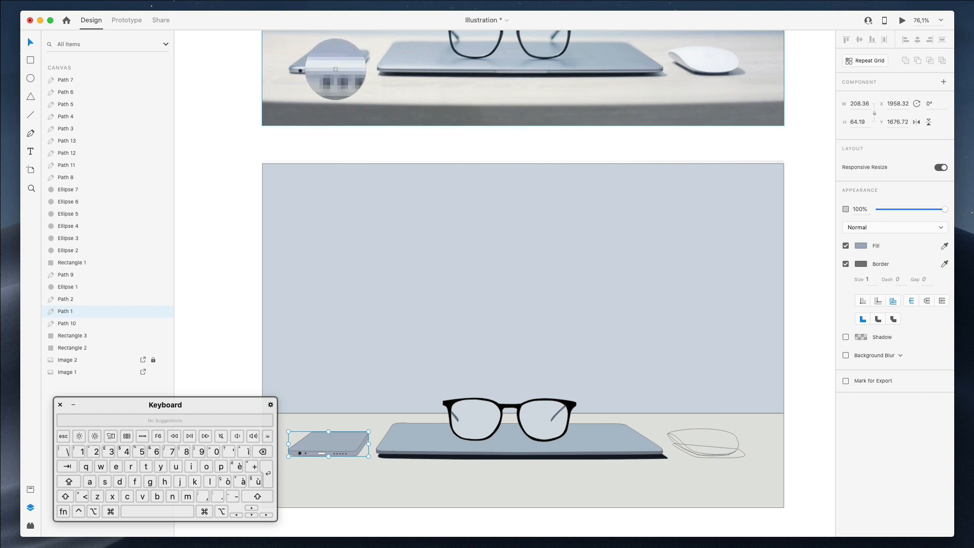
{"action": "left_click", "coordinate": [335, 69]}
{"action": "scroll", "coordinate": [435, 206], "scroll_direction": "down", "scroll_amount": 5}
{"action": "left_click", "coordinate": [534, 469]}
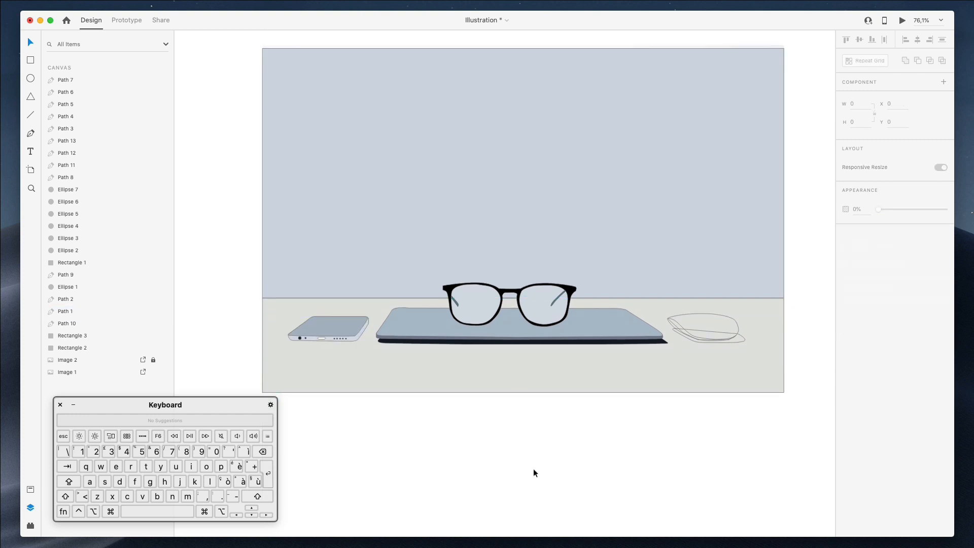
- Fill the mouse's main shape with the white sampled from the photo's mouse and place its layer between Path 10 and Rectangle 3
{"action": "left_click", "coordinate": [719, 315]}
{"action": "scroll", "coordinate": [719, 315], "scroll_direction": "up", "scroll_amount": 2}
{"action": "scroll", "coordinate": [718, 315], "scroll_direction": "up", "scroll_amount": 8}
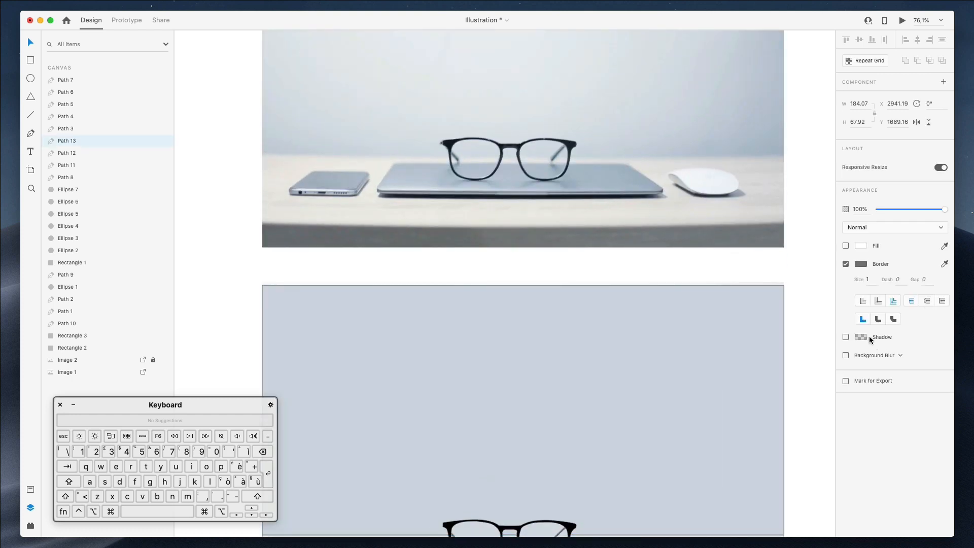
{"action": "left_click", "coordinate": [944, 246]}
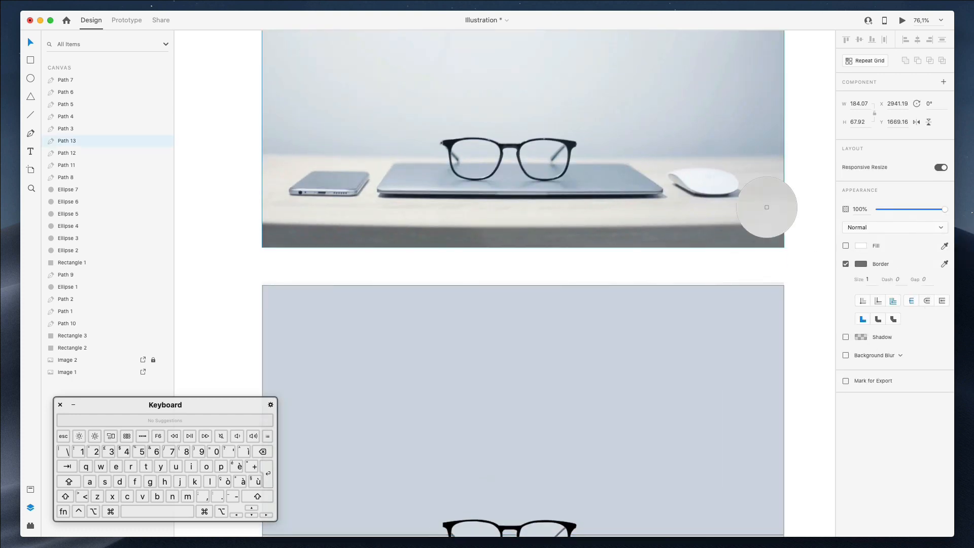
{"action": "left_click", "coordinate": [697, 187]}
{"action": "scroll", "coordinate": [691, 287], "scroll_direction": "down", "scroll_amount": 10}
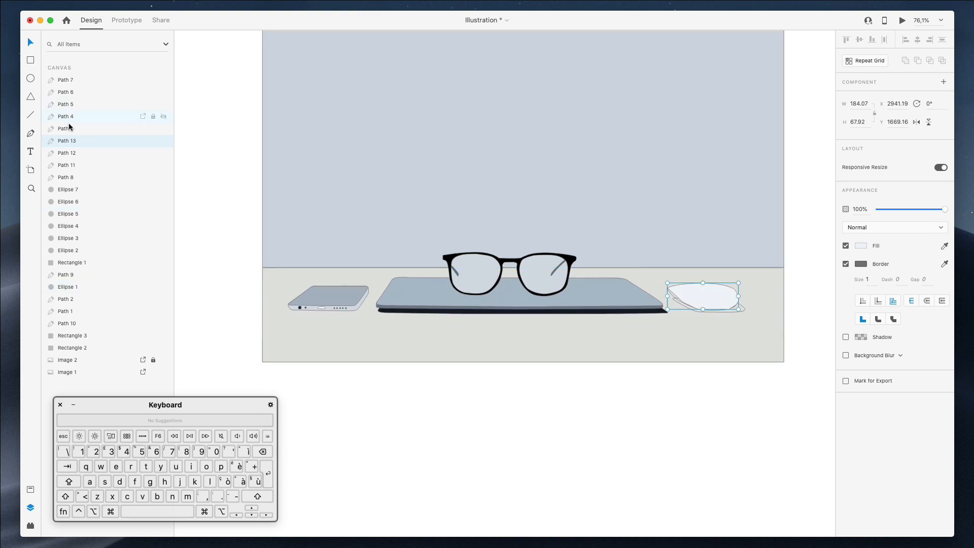
{"action": "left_click_drag", "start_coordinate": [70, 168], "coordinate": [80, 351]}
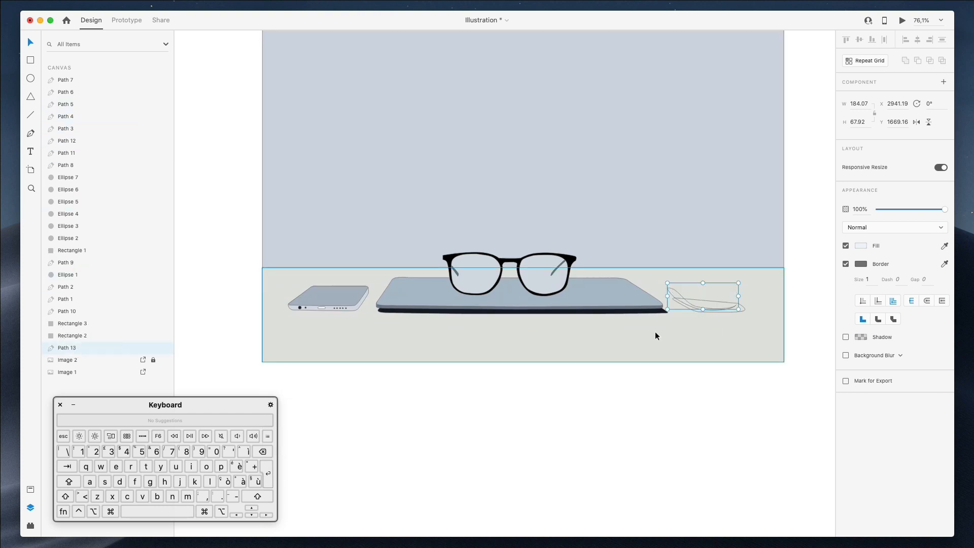
{"action": "left_click_drag", "start_coordinate": [71, 330], "coordinate": [71, 326]}
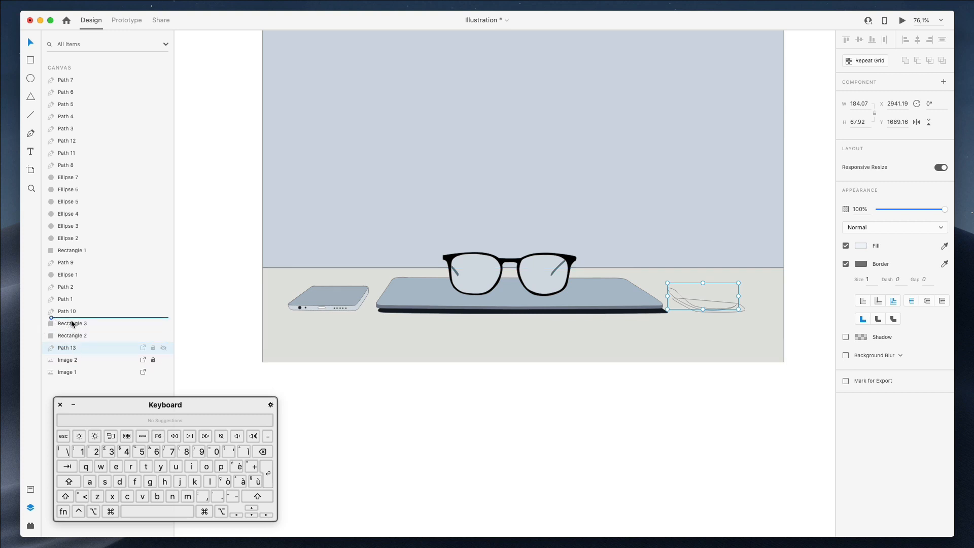
- Fill the mouse's lower side shape, Path 11, with a grey sampled from the edge of the mouse in the photo
{"action": "left_click", "coordinate": [683, 300]}
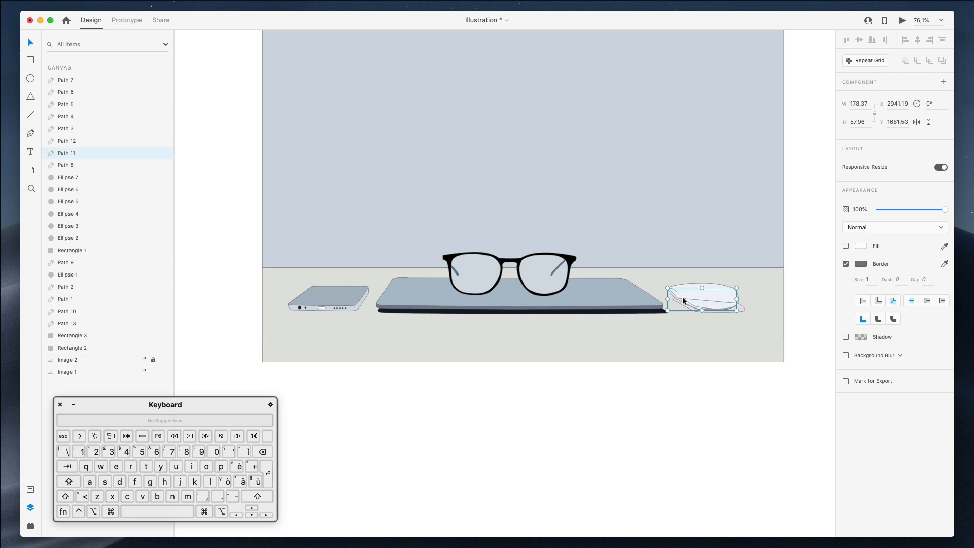
{"action": "scroll", "coordinate": [683, 301], "scroll_direction": "up", "scroll_amount": 2}
{"action": "scroll", "coordinate": [683, 301], "scroll_direction": "up", "scroll_amount": 5}
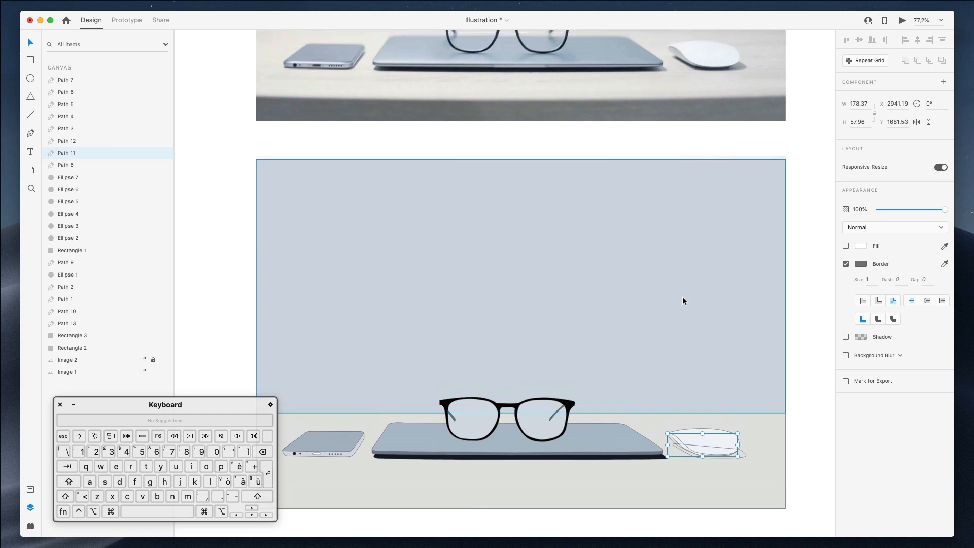
{"action": "left_click", "coordinate": [944, 246]}
{"action": "left_click", "coordinate": [673, 77]}
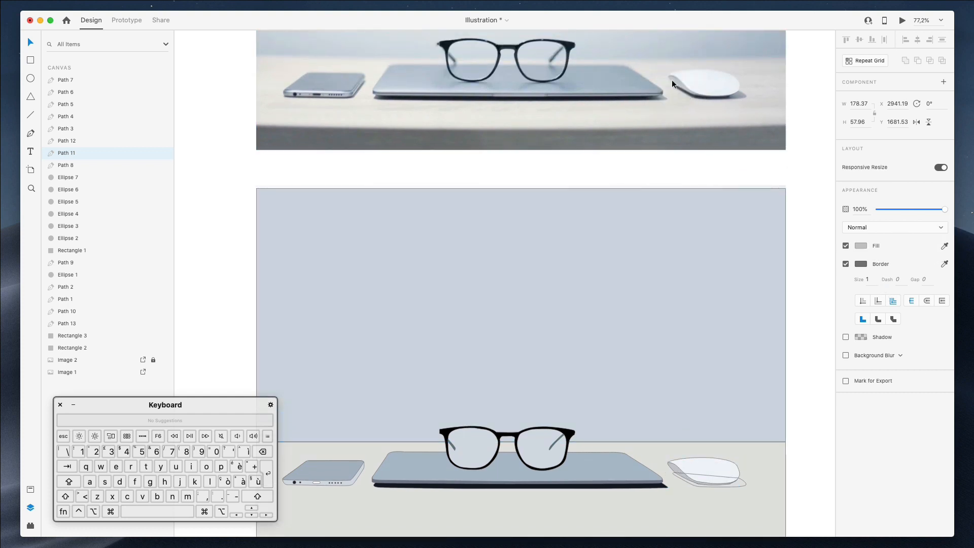
- Fill the mouse's shadow with the dark tone sampled beneath the photo's mouse and move its layer directly above Rectangle 3
{"action": "scroll", "coordinate": [638, 394], "scroll_direction": "down", "scroll_amount": 1}
{"action": "left_click", "coordinate": [742, 471]}
{"action": "left_click", "coordinate": [944, 246]}
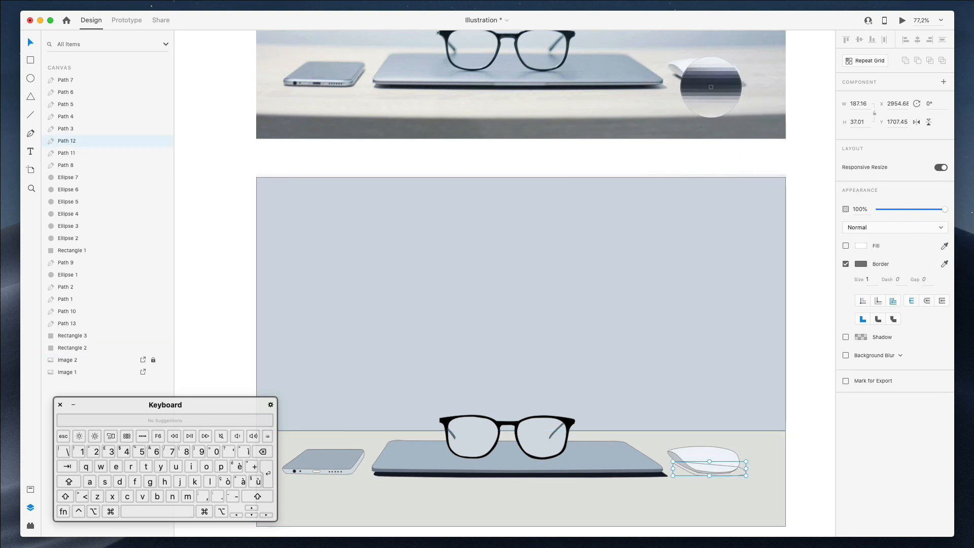
{"action": "left_click", "coordinate": [710, 87]}
{"action": "left_click_drag", "start_coordinate": [76, 147], "coordinate": [84, 334]}
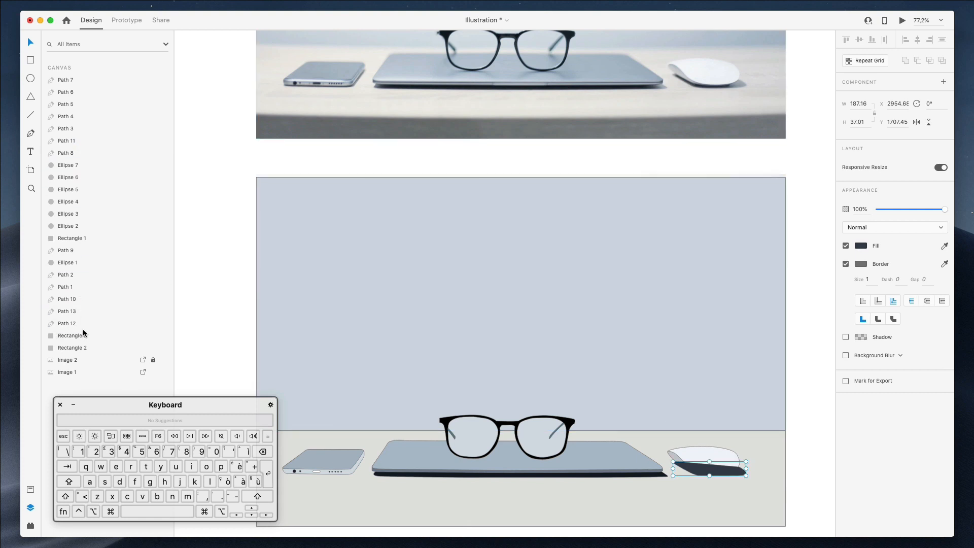
{"action": "scroll", "coordinate": [599, 350], "scroll_direction": "down", "scroll_amount": 2}
{"action": "left_click", "coordinate": [624, 515]}
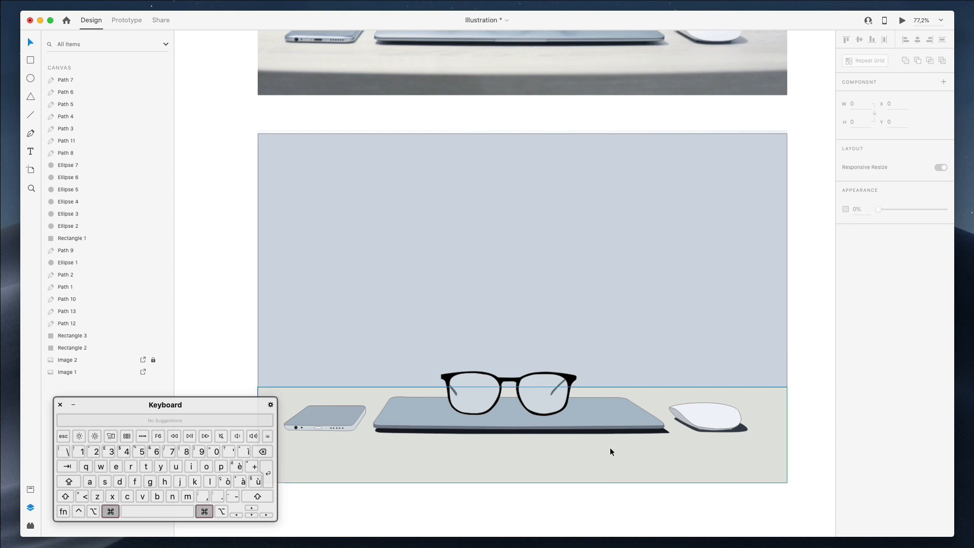
- Compare the coloured illustration with the reference photo above it
{"action": "scroll", "coordinate": [610, 454], "scroll_direction": "down", "scroll_amount": 2}
{"action": "scroll", "coordinate": [610, 446], "scroll_direction": "down", "scroll_amount": 1}
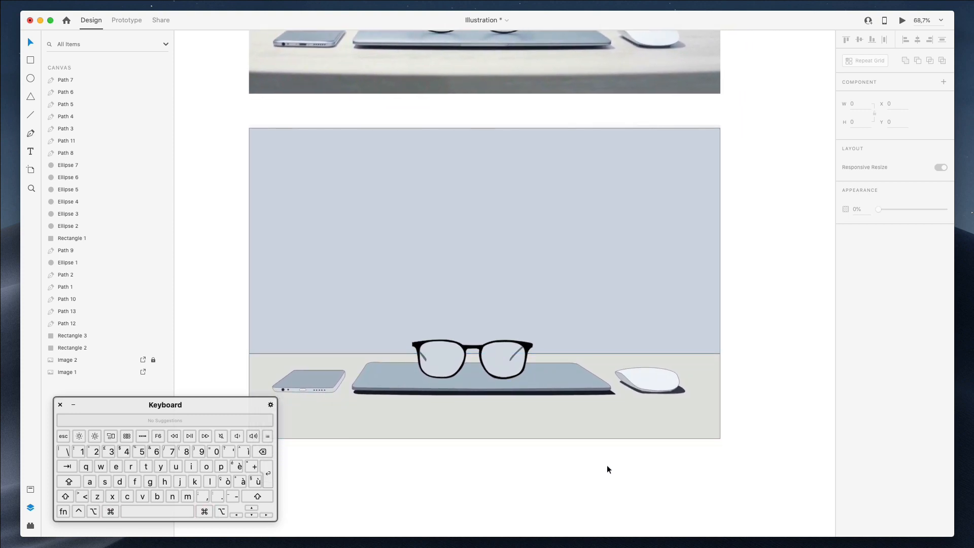
{"action": "scroll", "coordinate": [598, 456], "scroll_direction": "down", "scroll_amount": 2}
{"action": "scroll", "coordinate": [598, 456], "scroll_direction": "up", "scroll_amount": 1}
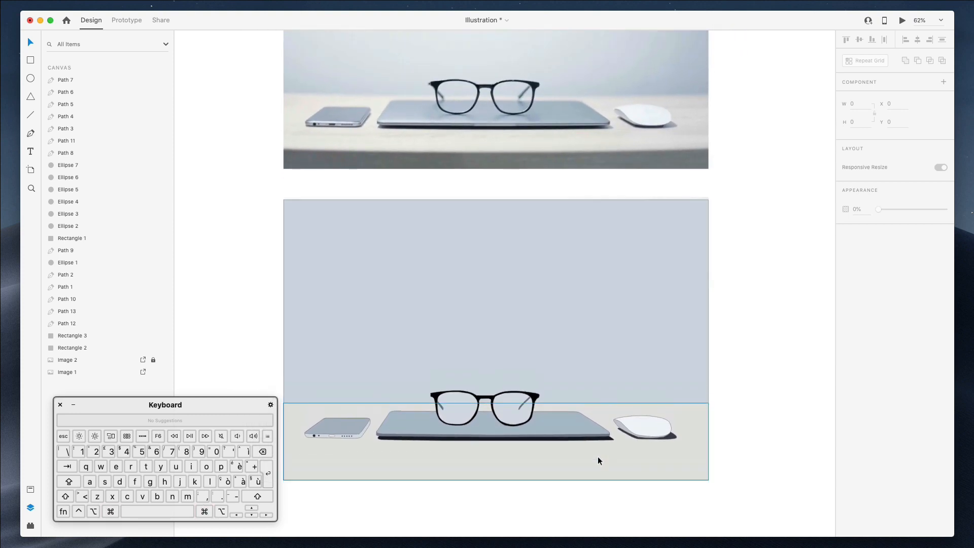
{"action": "scroll", "coordinate": [598, 458], "scroll_direction": "up", "scroll_amount": 3}
{"action": "scroll", "coordinate": [737, 393], "scroll_direction": "down", "scroll_amount": 1}
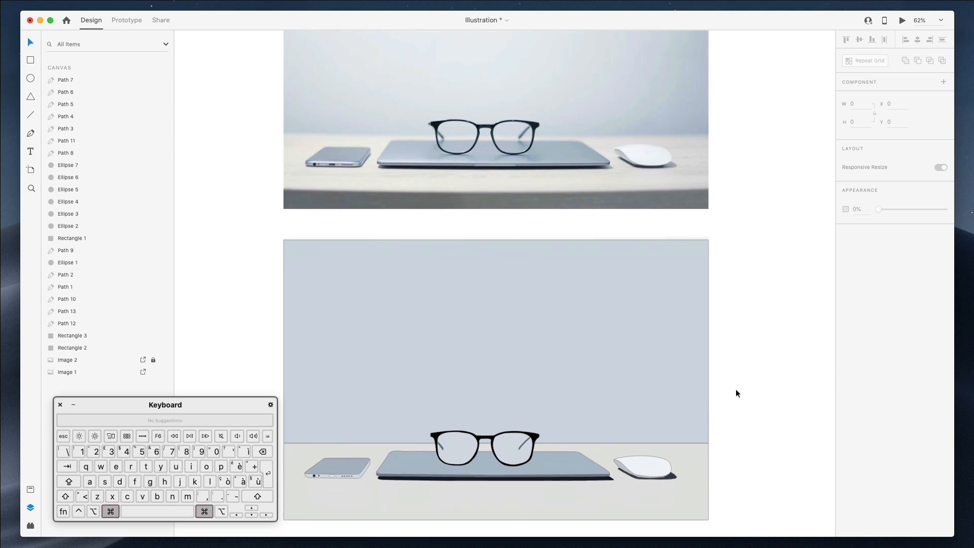
{"action": "scroll", "coordinate": [736, 393], "scroll_direction": "down", "scroll_amount": 1}
{"action": "scroll", "coordinate": [737, 394], "scroll_direction": "up", "scroll_amount": 1}
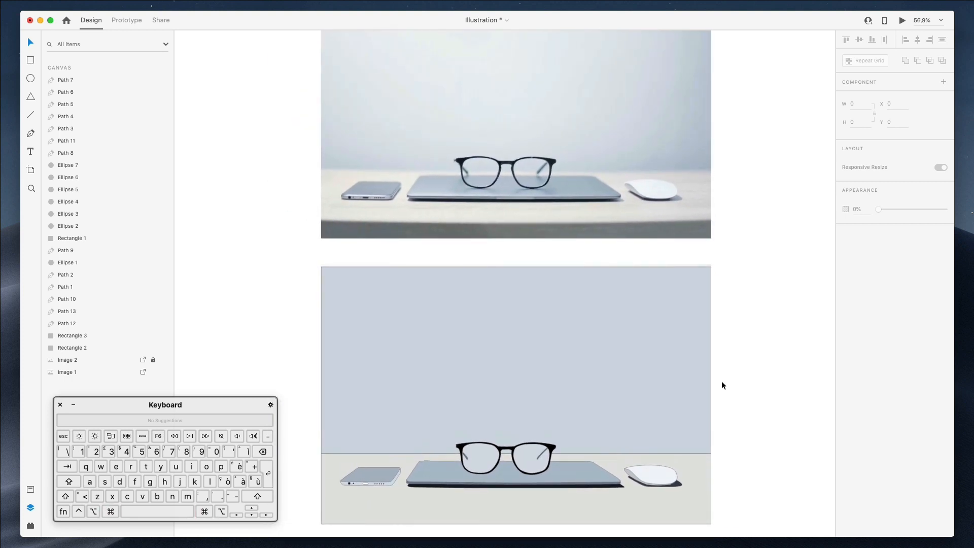
{"action": "scroll", "coordinate": [723, 367], "scroll_direction": "down", "scroll_amount": 2}
{"action": "scroll", "coordinate": [723, 368], "scroll_direction": "right", "scroll_amount": 1}
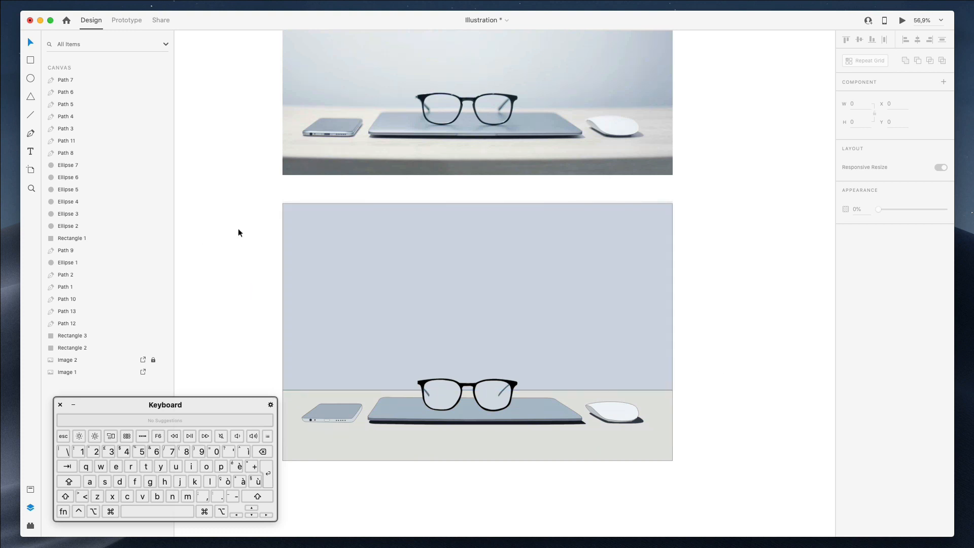
{"action": "left_click_drag", "start_coordinate": [262, 211], "coordinate": [701, 497]}
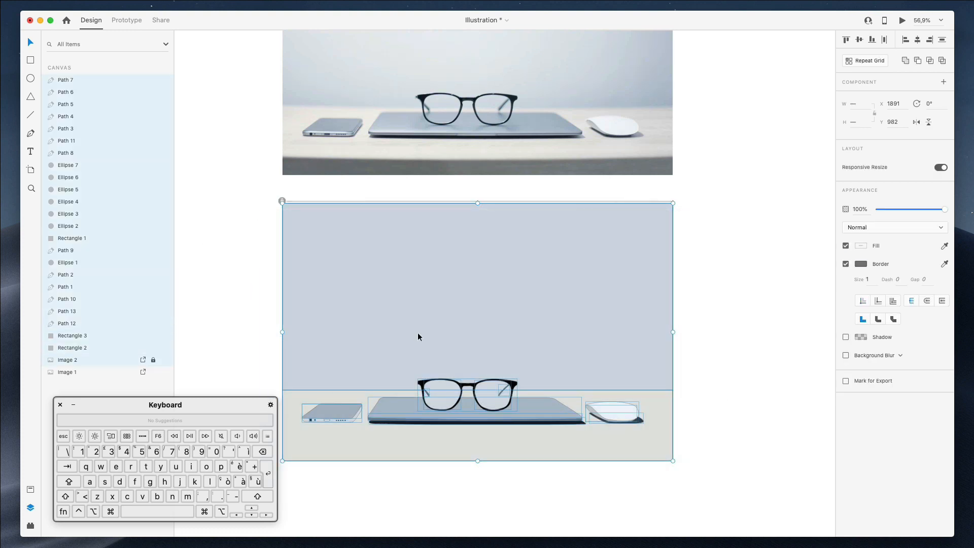
{"action": "left_click_drag", "start_coordinate": [370, 309], "coordinate": [766, 57]}
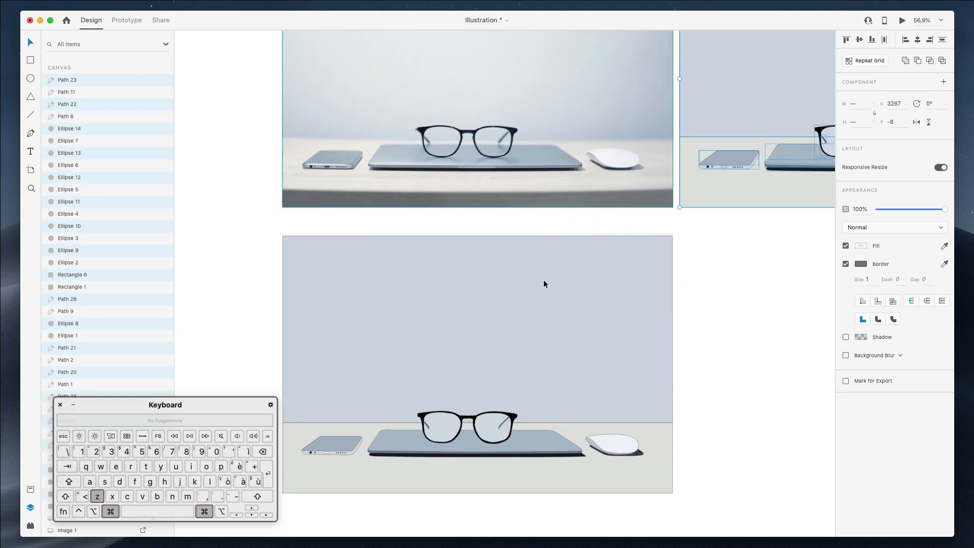
{"action": "key", "text": "super+z"}
- Unlock Image 2 and duplicate the whole illustration together with it, placing the copy to the right of the reference photo
{"action": "left_click", "coordinate": [152, 360]}
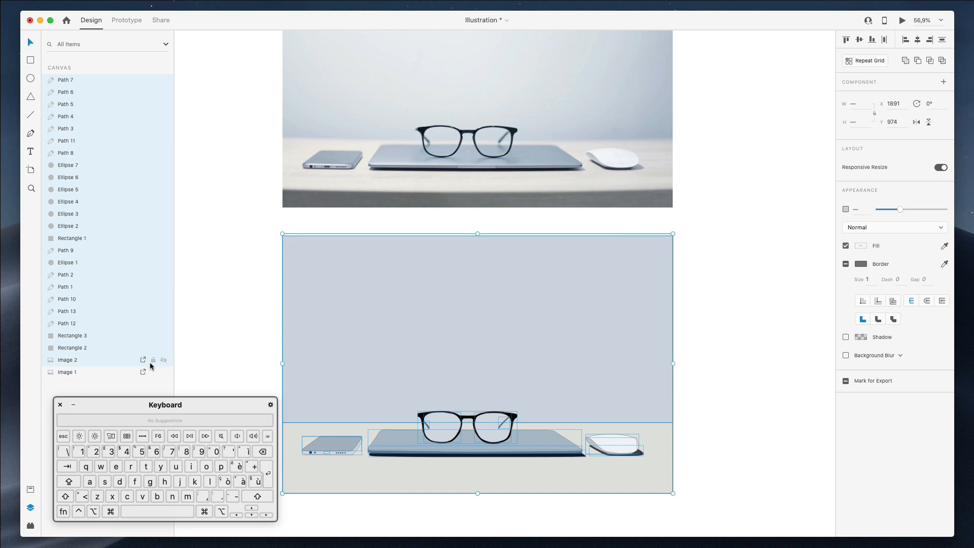
{"action": "left_click_drag", "start_coordinate": [274, 224], "coordinate": [697, 491]}
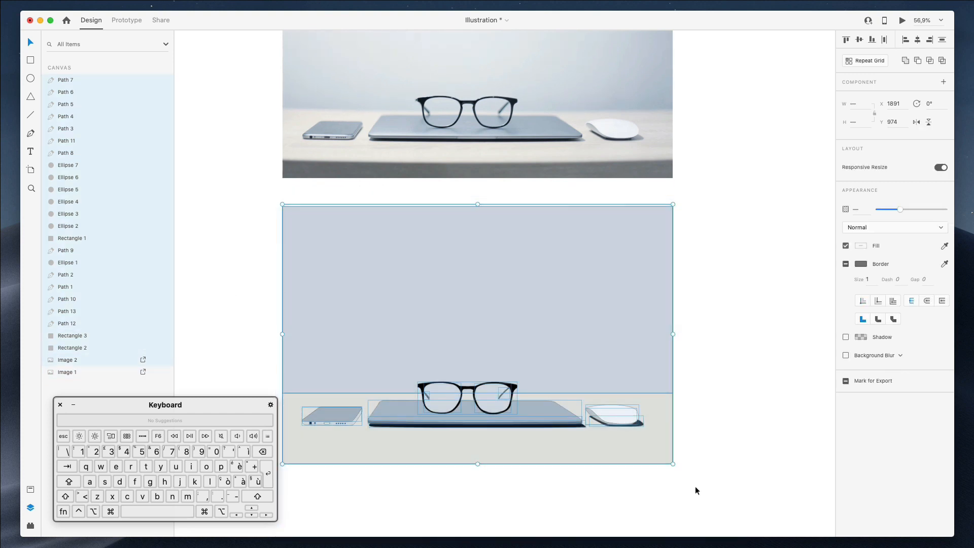
{"action": "left_click_drag", "start_coordinate": [366, 427], "coordinate": [768, 139]}
{"action": "scroll", "coordinate": [768, 139], "scroll_direction": "right", "scroll_amount": 6}
{"action": "scroll", "coordinate": [768, 139], "scroll_direction": "up", "scroll_amount": 3}
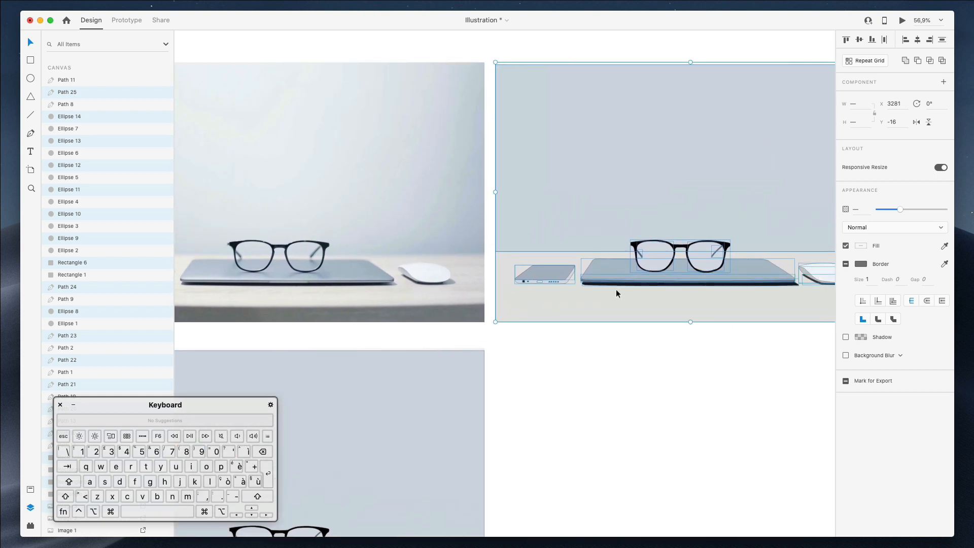
{"action": "scroll", "coordinate": [560, 386], "scroll_direction": "down", "scroll_amount": 2}
{"action": "left_click", "coordinate": [556, 391]}
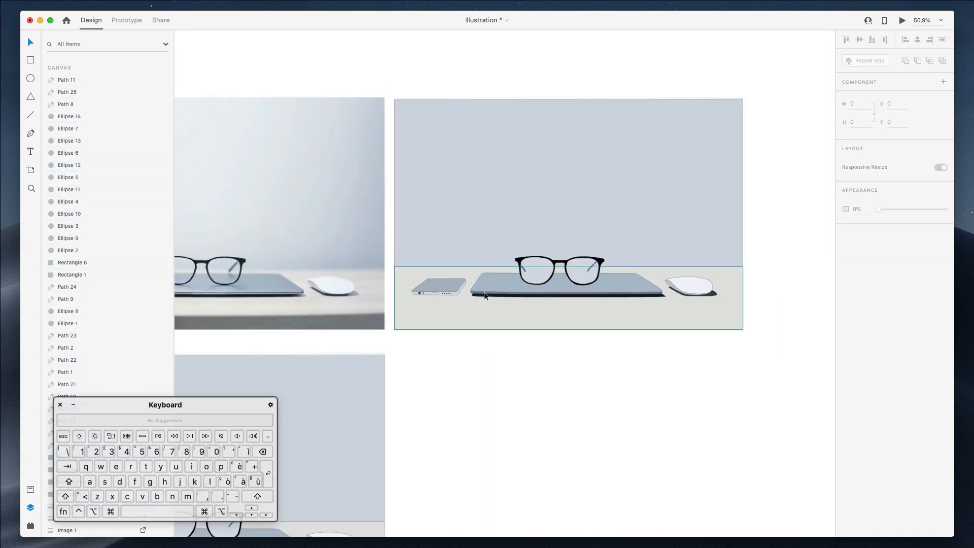
- Remove the borders from all shapes in the duplicated illustration
{"action": "scroll", "coordinate": [396, 244], "scroll_direction": "left", "scroll_amount": 3}
{"action": "left_click_drag", "start_coordinate": [814, 197], "coordinate": [466, 371]}
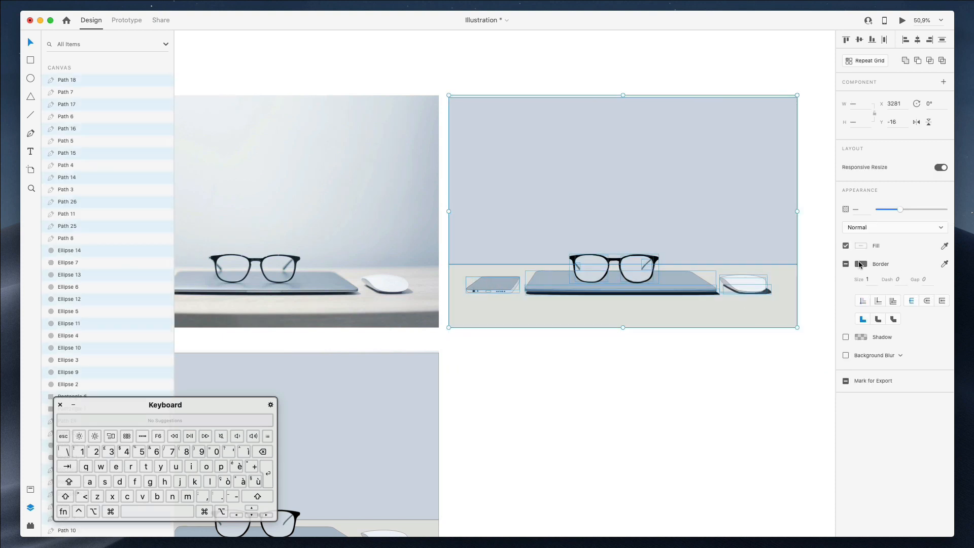
{"action": "left_click", "coordinate": [845, 264]}
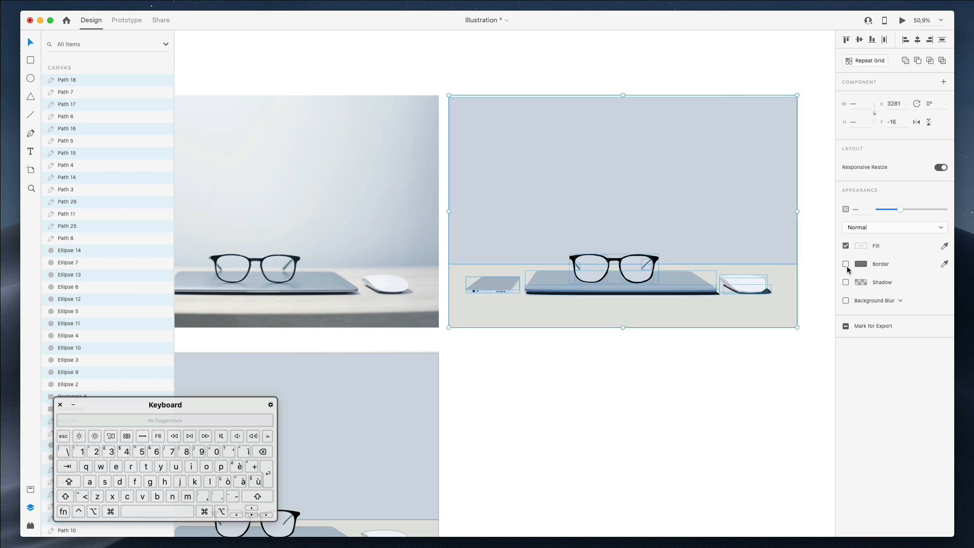
{"action": "left_click", "coordinate": [612, 401]}
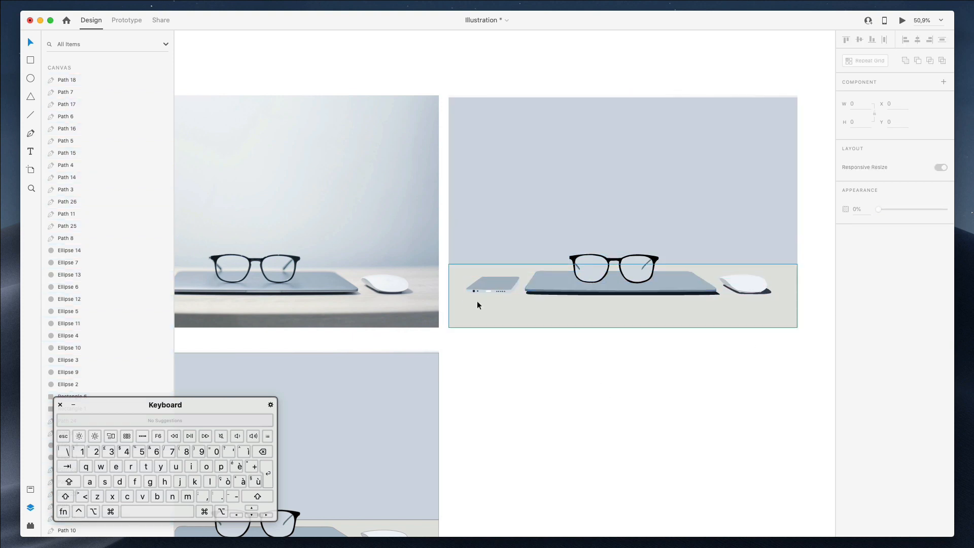
- Give the duplicated illustration's tabletop rectangle a linear gradient fill running vertically between its upper and lower edges
{"action": "scroll", "coordinate": [477, 304], "scroll_direction": "left", "scroll_amount": 4}
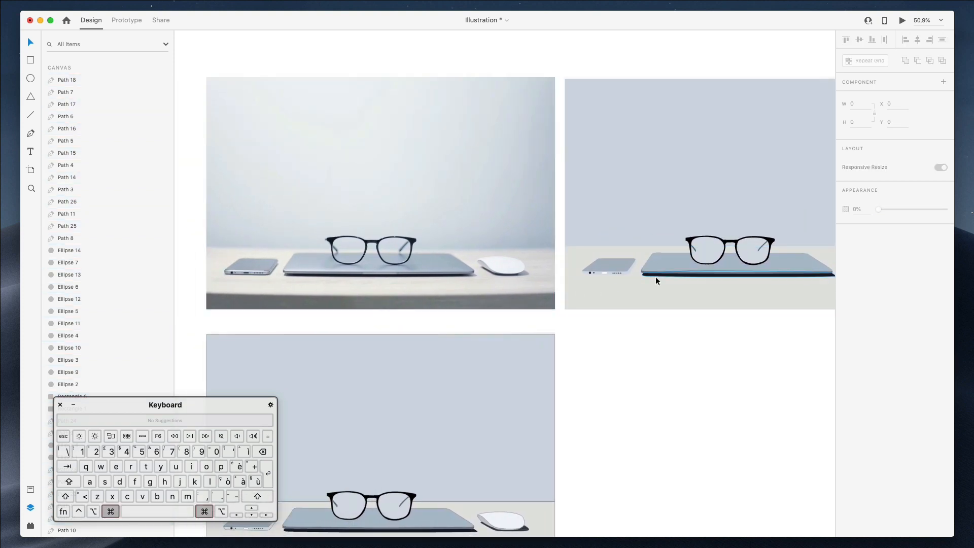
{"action": "scroll", "coordinate": [656, 276], "scroll_direction": "up", "scroll_amount": 5, "text": "super"}
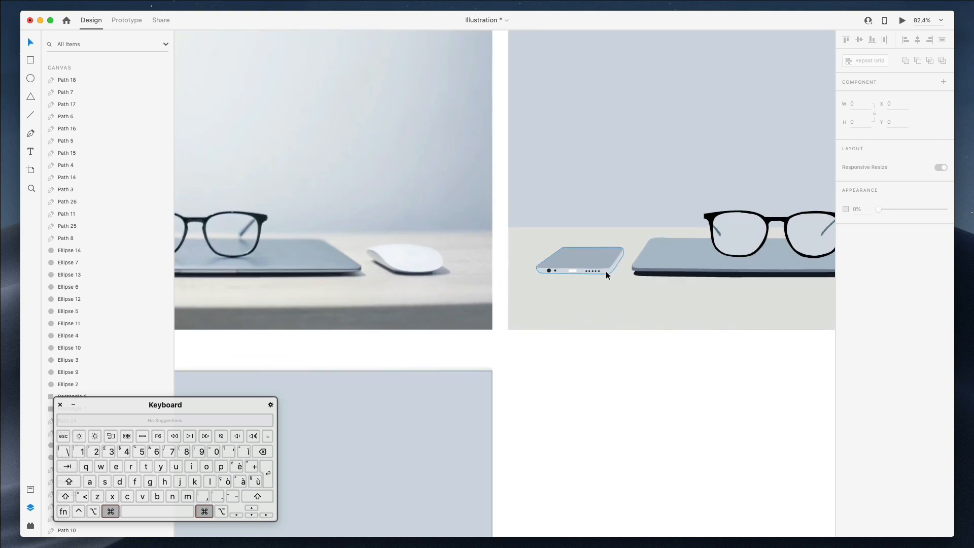
{"action": "scroll", "coordinate": [606, 271], "scroll_direction": "left", "scroll_amount": 5}
{"action": "scroll", "coordinate": [606, 271], "scroll_direction": "right", "scroll_amount": 3}
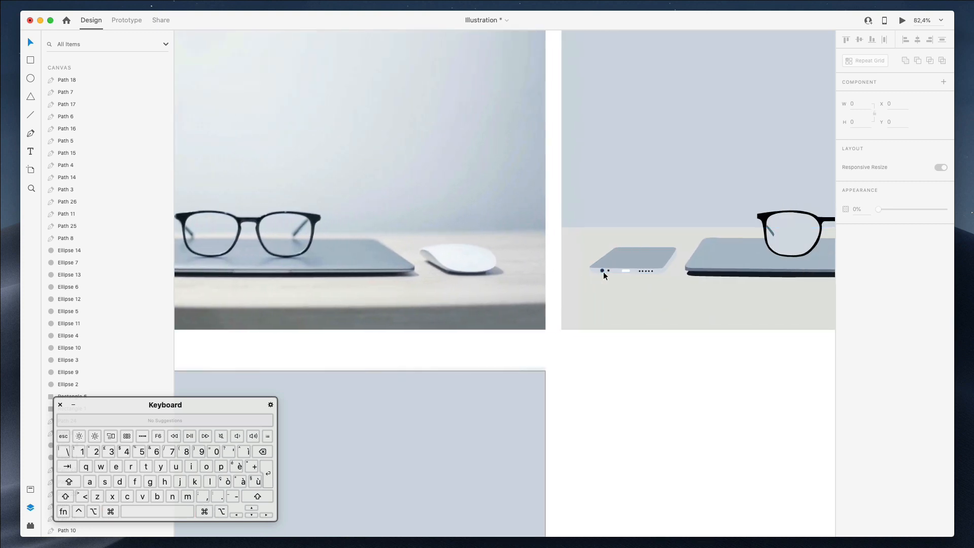
{"action": "scroll", "coordinate": [604, 273], "scroll_direction": "down", "scroll_amount": 3, "text": "super"}
{"action": "scroll", "coordinate": [602, 272], "scroll_direction": "left", "scroll_amount": 3}
{"action": "left_click", "coordinate": [509, 301], "text": "super"}
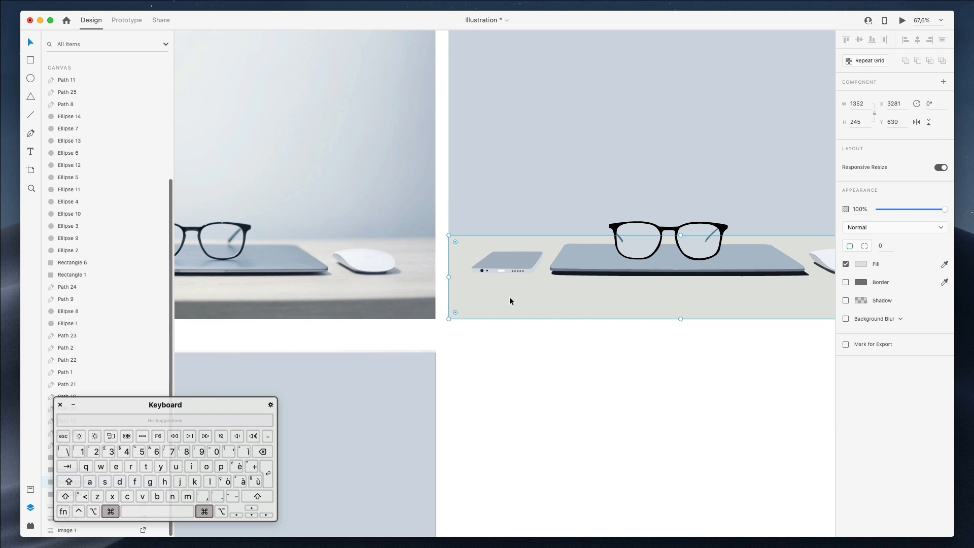
{"action": "scroll", "coordinate": [510, 298], "scroll_direction": "down", "scroll_amount": 2, "text": "super"}
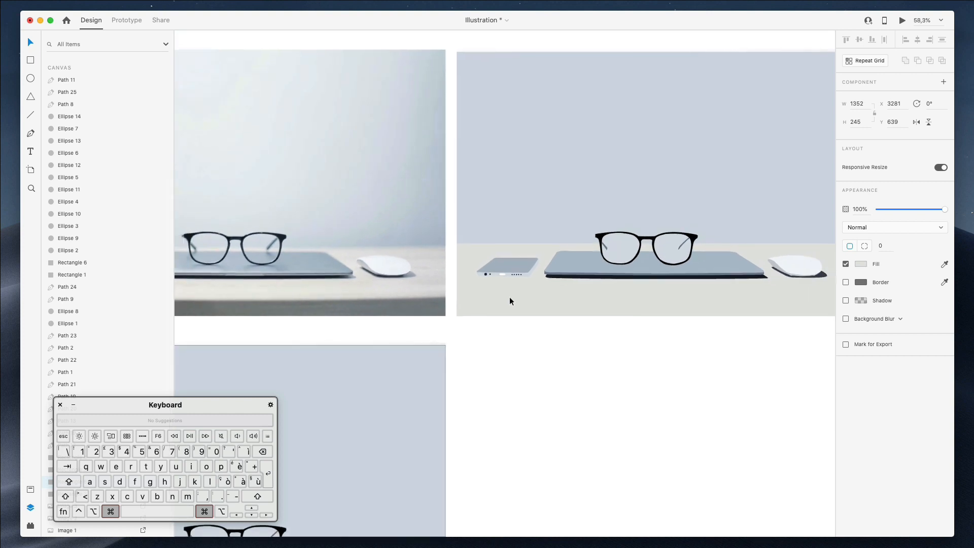
{"action": "left_click", "coordinate": [861, 265]}
{"action": "left_click", "coordinate": [753, 204]}
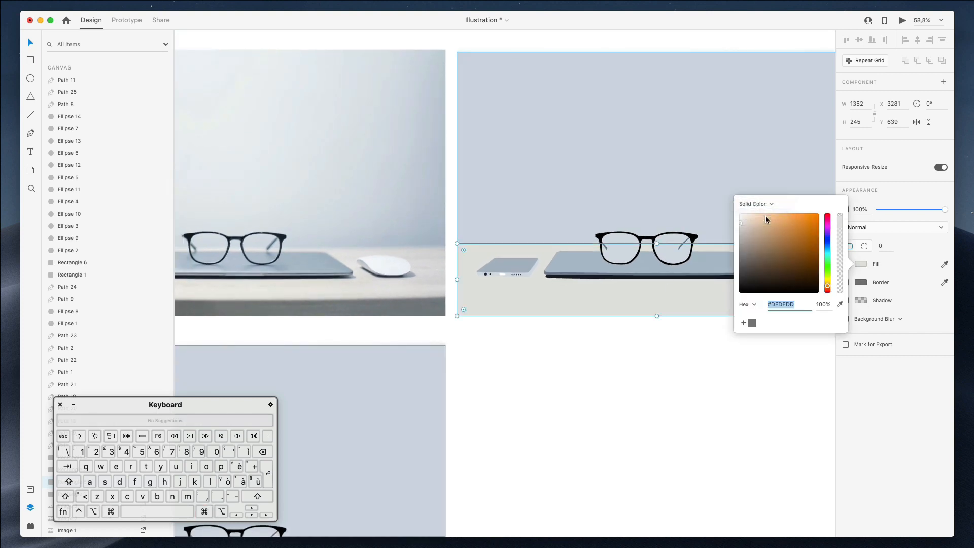
{"action": "mouse_move", "coordinate": [657, 243]}
{"action": "left_mouse_down"}
{"action": "mouse_move", "coordinate": [663, 339]}
{"action": "mouse_move", "coordinate": [656, 244]}
{"action": "left_mouse_up"}
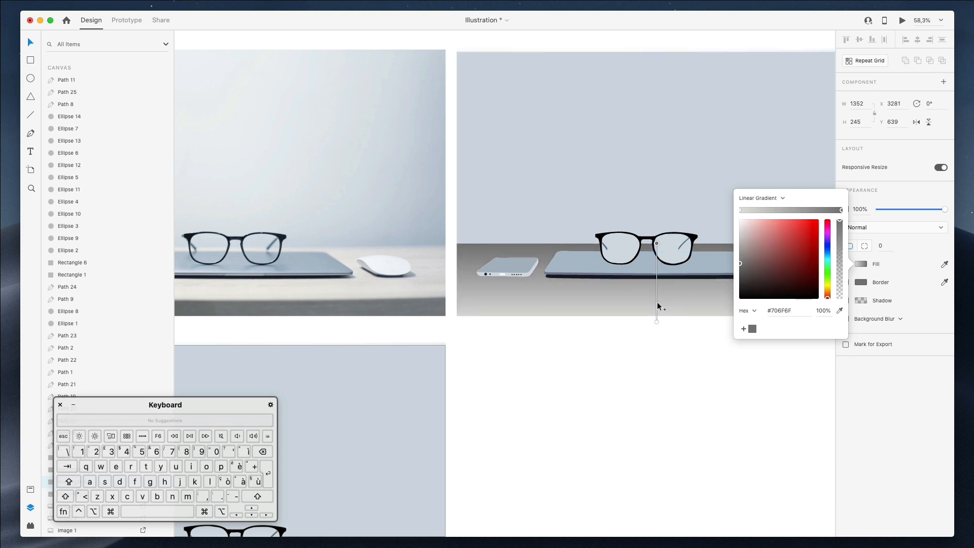
{"action": "left_click_drag", "start_coordinate": [656, 321], "coordinate": [656, 316]}
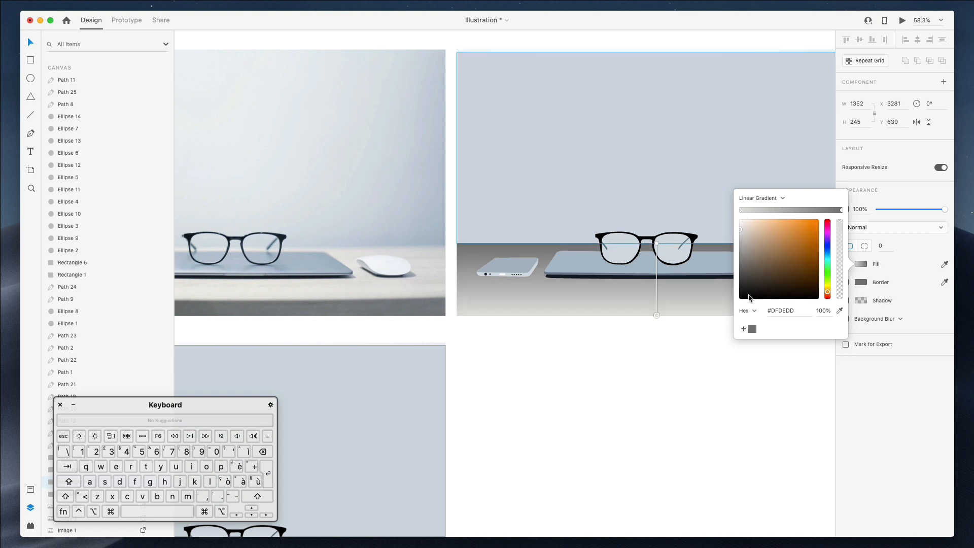
- Sample the gradient's lower stop from the photo's tabletop near its front edge and the upper stop, #D1D0D2, from beside the mouse
{"action": "left_click", "coordinate": [839, 315]}
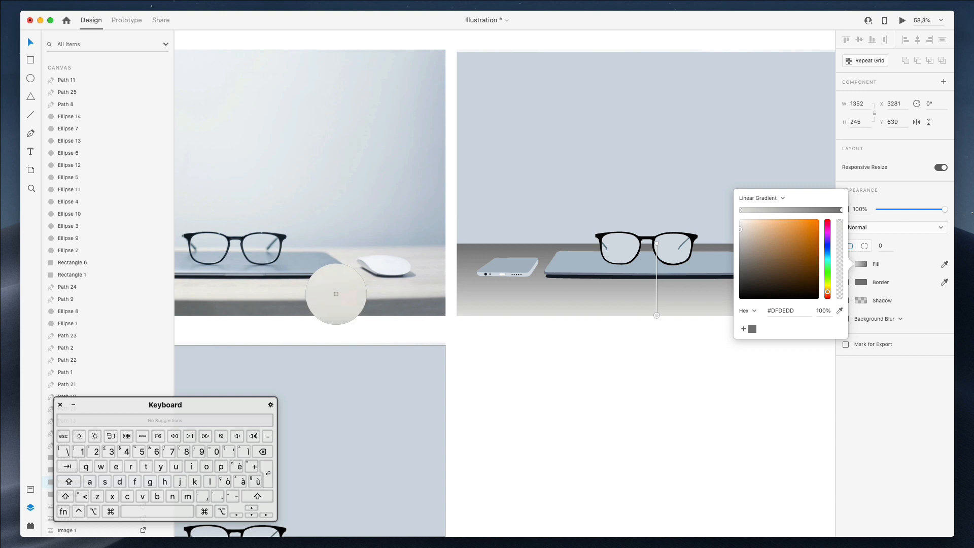
{"action": "left_click", "coordinate": [333, 294]}
{"action": "left_click", "coordinate": [841, 211]}
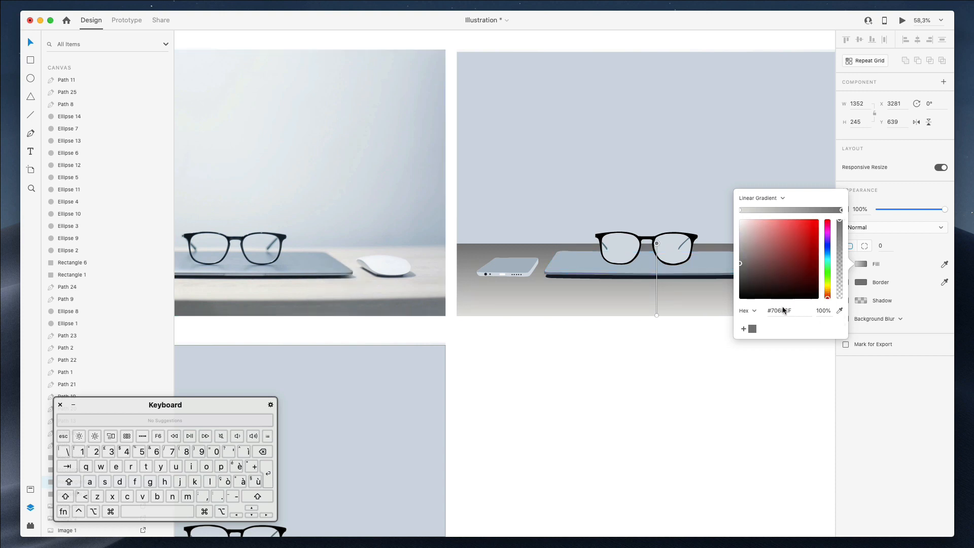
{"action": "left_click", "coordinate": [840, 312]}
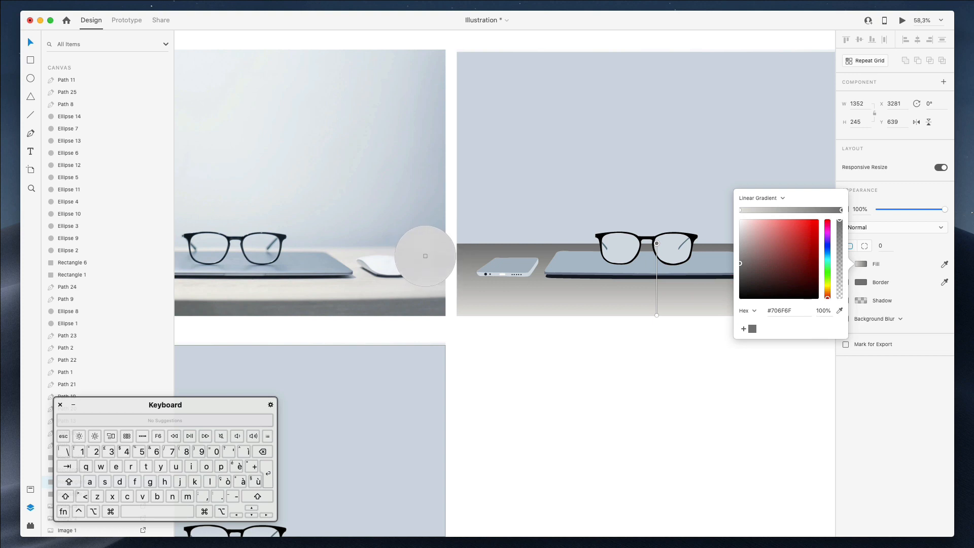
{"action": "left_click", "coordinate": [424, 258]}
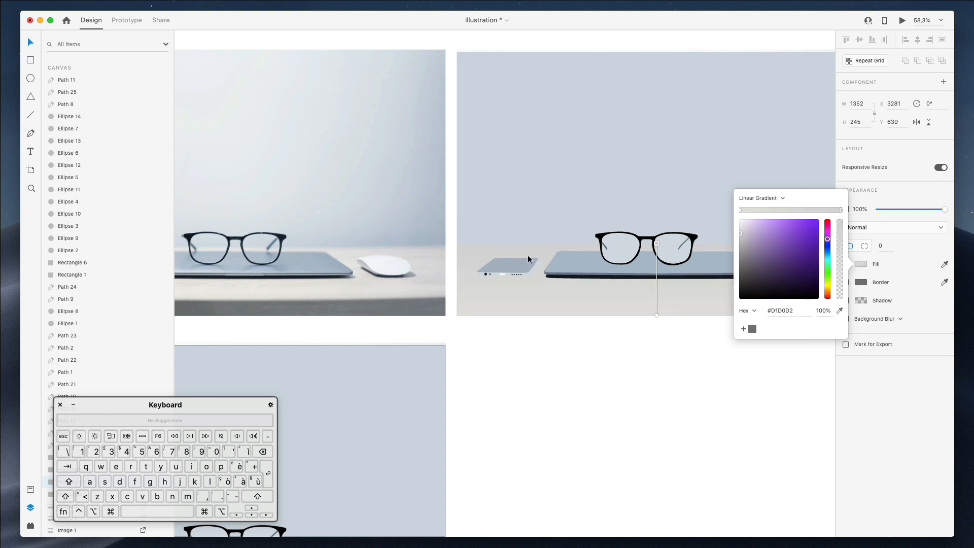
- Adjust the tabletop gradient's upper stop to the light grey #DBDBDD and deselect the rectangle
{"action": "left_click_drag", "start_coordinate": [740, 236], "coordinate": [739, 236]}
{"action": "scroll", "coordinate": [406, 290], "scroll_direction": "left", "scroll_amount": 5}
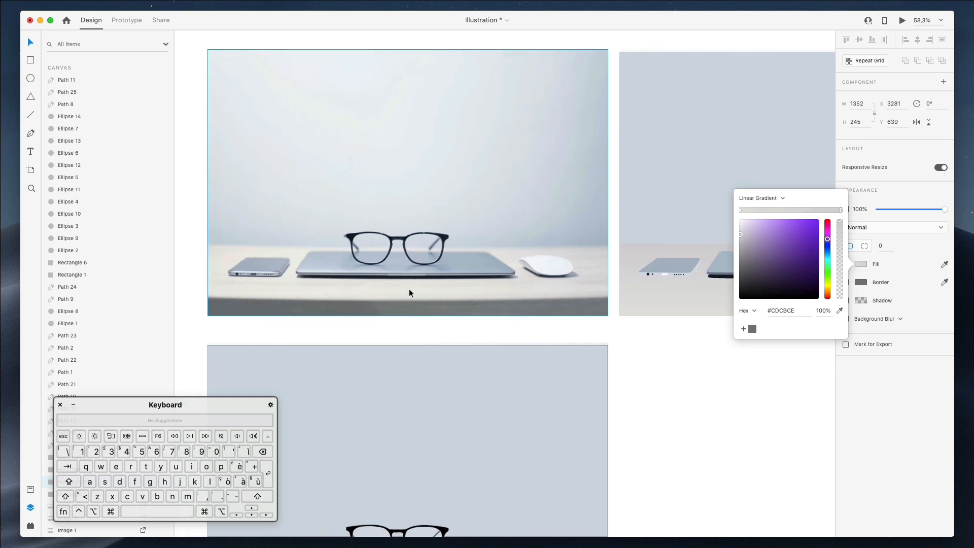
{"action": "scroll", "coordinate": [409, 289], "scroll_direction": "right", "scroll_amount": 8}
{"action": "left_click_drag", "start_coordinate": [740, 235], "coordinate": [740, 230]}
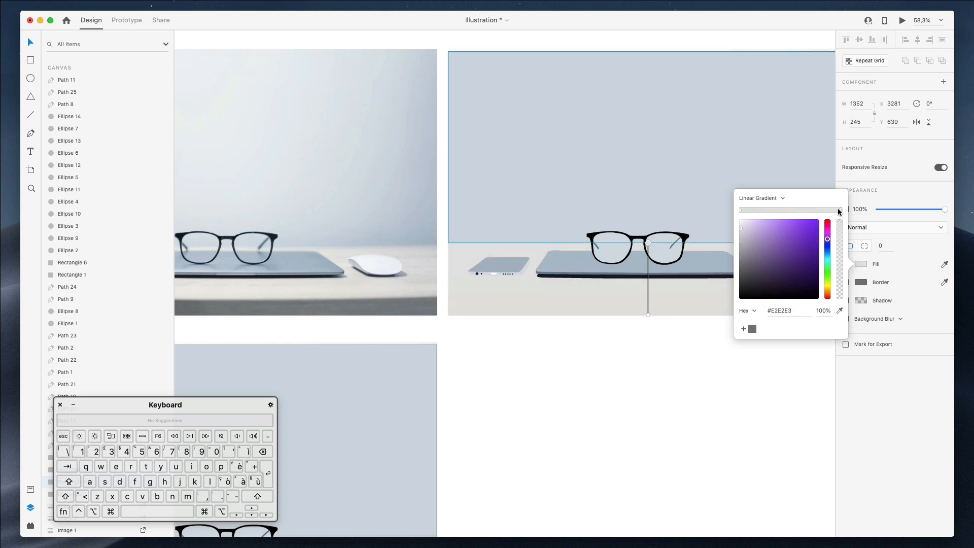
{"action": "left_click", "coordinate": [839, 211]}
{"action": "left_click", "coordinate": [739, 230]}
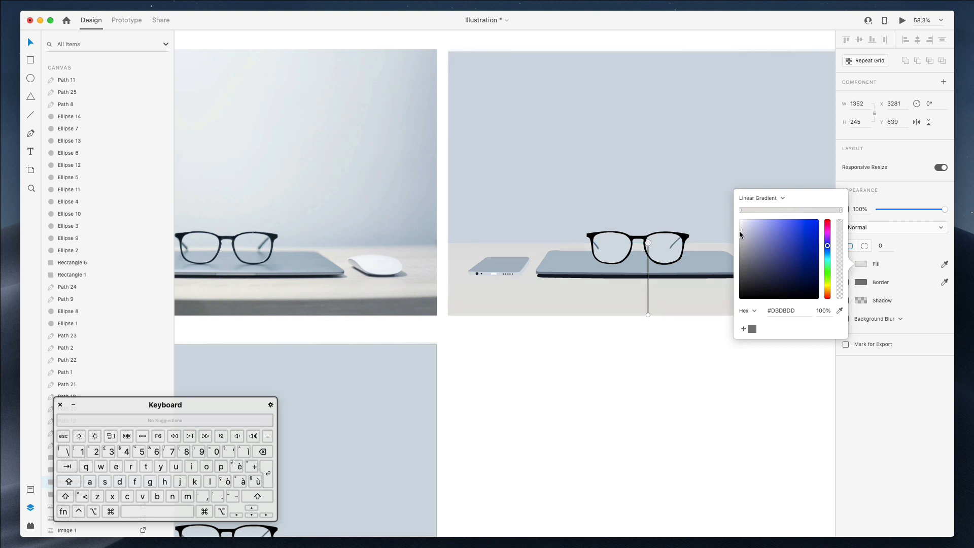
{"action": "left_click", "coordinate": [607, 377]}
- Apply a radial gradient fill to the duplicate's wall rectangle and reshape it into a circle extending beyond the wall's edges
{"action": "left_click", "coordinate": [612, 185]}
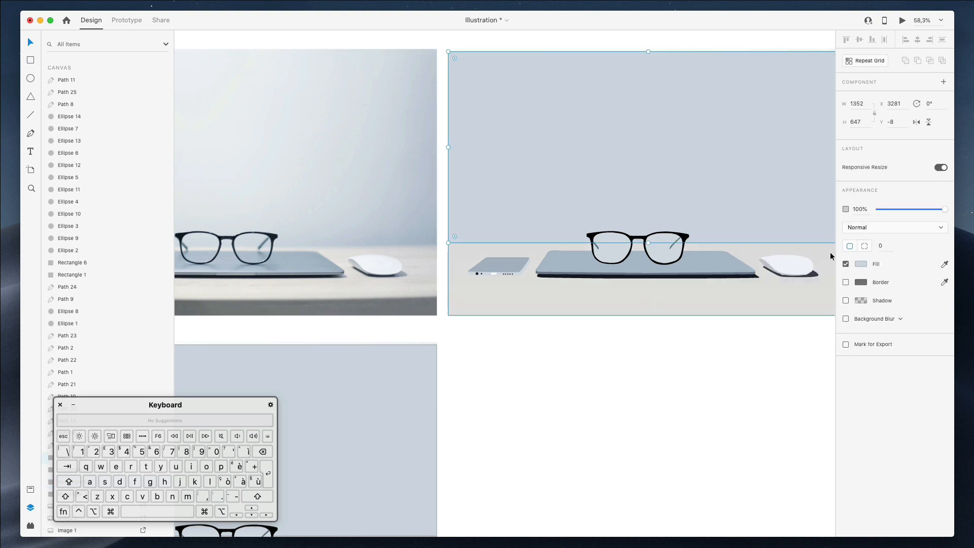
{"action": "scroll", "coordinate": [430, 221], "scroll_direction": "up", "scroll_amount": 2}
{"action": "scroll", "coordinate": [430, 221], "scroll_direction": "left", "scroll_amount": 1}
{"action": "scroll", "coordinate": [430, 221], "scroll_direction": "left", "scroll_amount": 5}
{"action": "scroll", "coordinate": [529, 163], "scroll_direction": "right", "scroll_amount": 3}
{"action": "scroll", "coordinate": [529, 163], "scroll_direction": "right", "scroll_amount": 3}
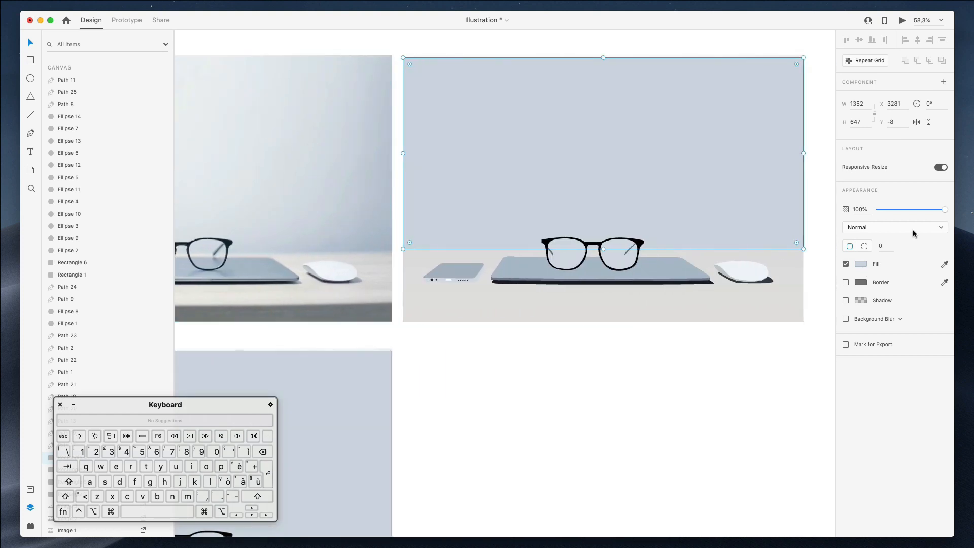
{"action": "left_click", "coordinate": [861, 269]}
{"action": "left_click", "coordinate": [756, 206]}
{"action": "left_click", "coordinate": [769, 219]}
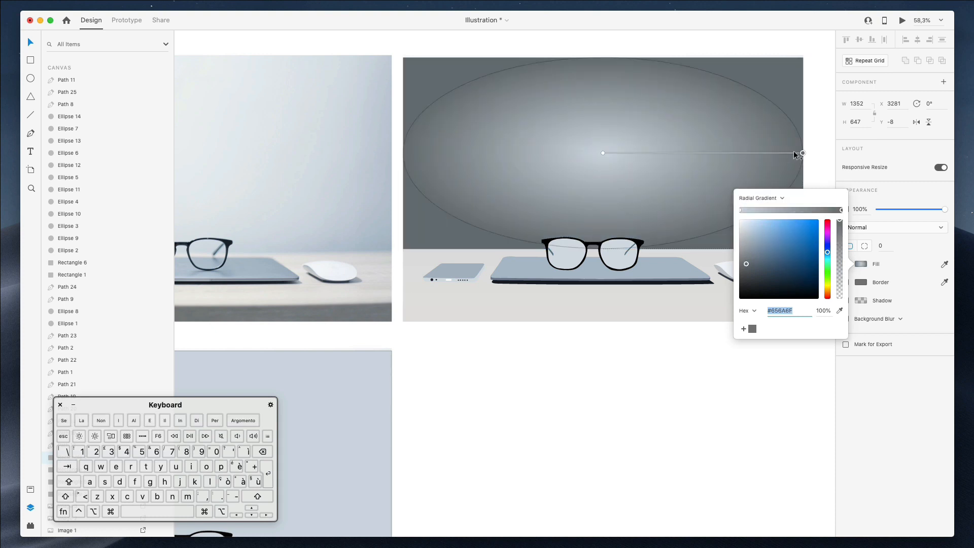
{"action": "left_click_drag", "start_coordinate": [803, 154], "coordinate": [721, 169]}
{"action": "left_click_drag", "start_coordinate": [725, 228], "coordinate": [727, 332]}
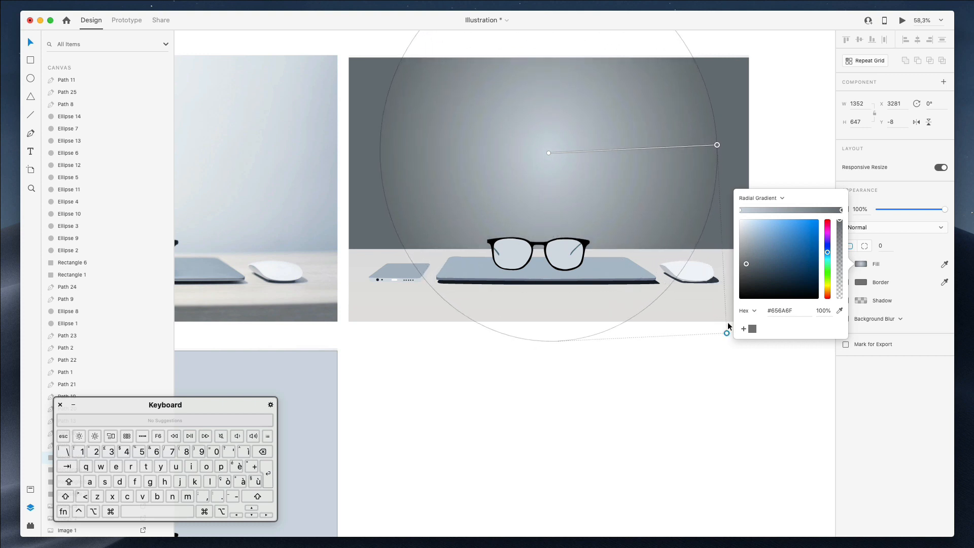
{"action": "left_click_drag", "start_coordinate": [719, 144], "coordinate": [776, 165]}
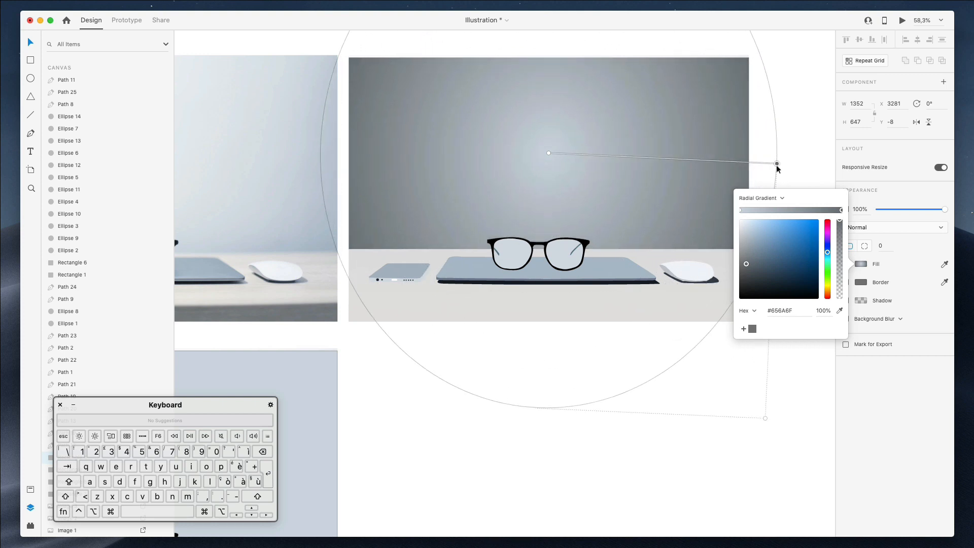
- Sample a pale tone from the photo's wall for the radial gradient's outer stop and lighten it to #EDF1F4
{"action": "scroll", "coordinate": [590, 152], "scroll_direction": "up", "scroll_amount": 2}
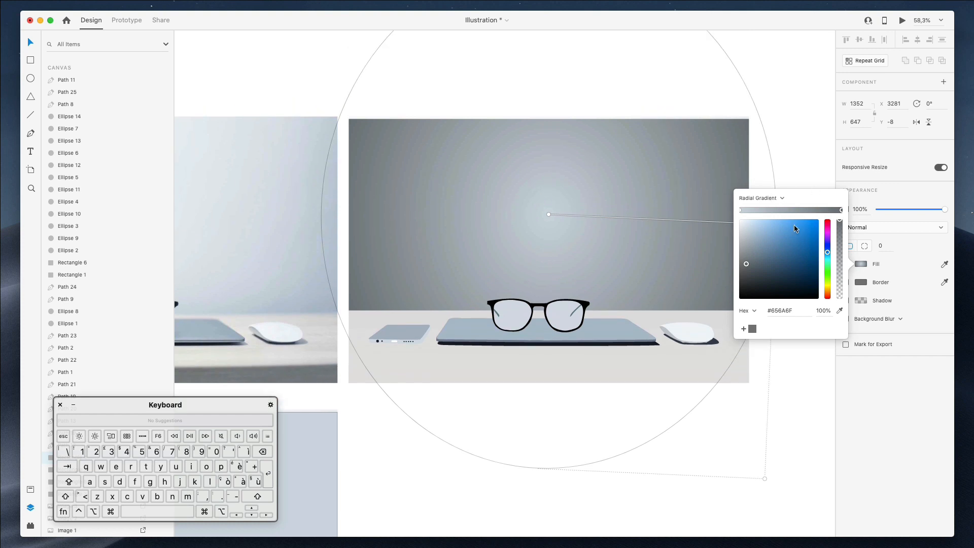
{"action": "left_click", "coordinate": [840, 311]}
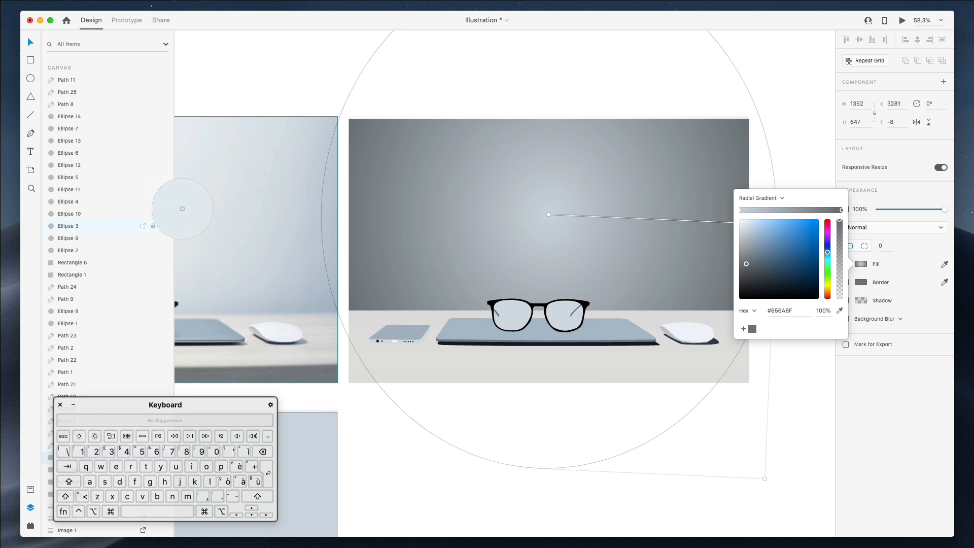
{"action": "left_click", "coordinate": [181, 212]}
{"action": "scroll", "coordinate": [696, 233], "scroll_direction": "left", "scroll_amount": 4}
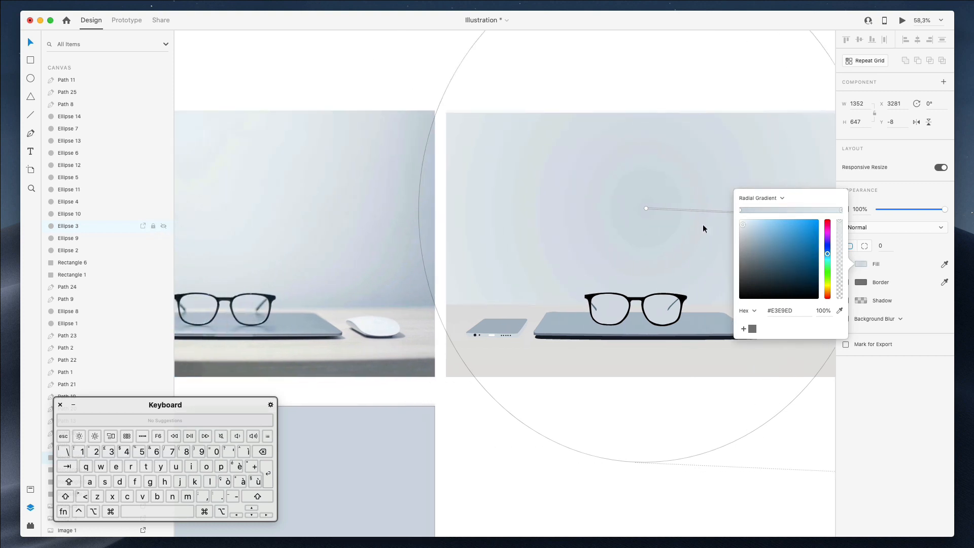
{"action": "left_click", "coordinate": [741, 222]}
{"action": "left_click_drag", "start_coordinate": [757, 233], "coordinate": [741, 223]}
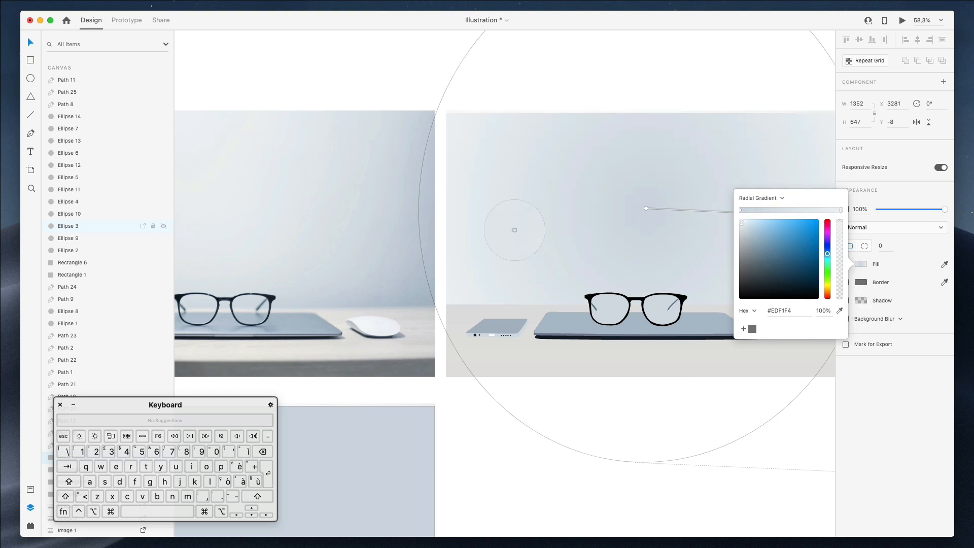
- Sample the wall gradient's colours from the photo: #B9C3D2 from the wall's outer edge for the outer stop and #E8EDF1 for the centre
{"action": "left_click", "coordinate": [840, 310]}
{"action": "left_click", "coordinate": [432, 179]}
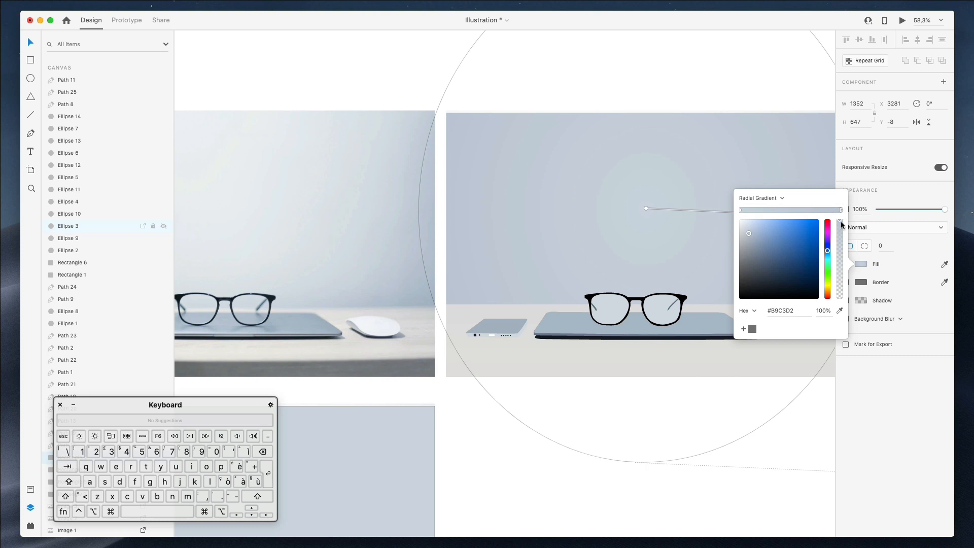
{"action": "left_click", "coordinate": [840, 311]}
{"action": "left_click", "coordinate": [243, 203]}
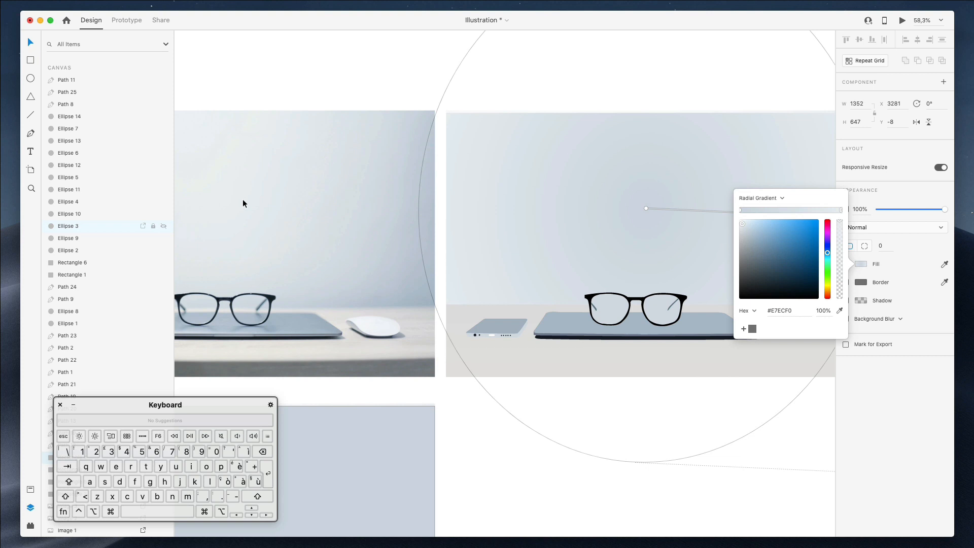
{"action": "left_click", "coordinate": [740, 211]}
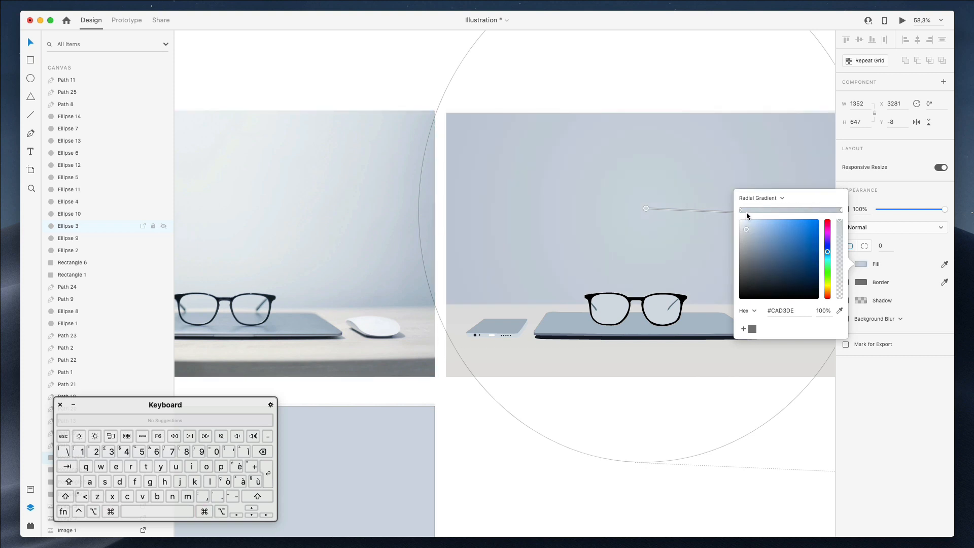
{"action": "left_click", "coordinate": [840, 311]}
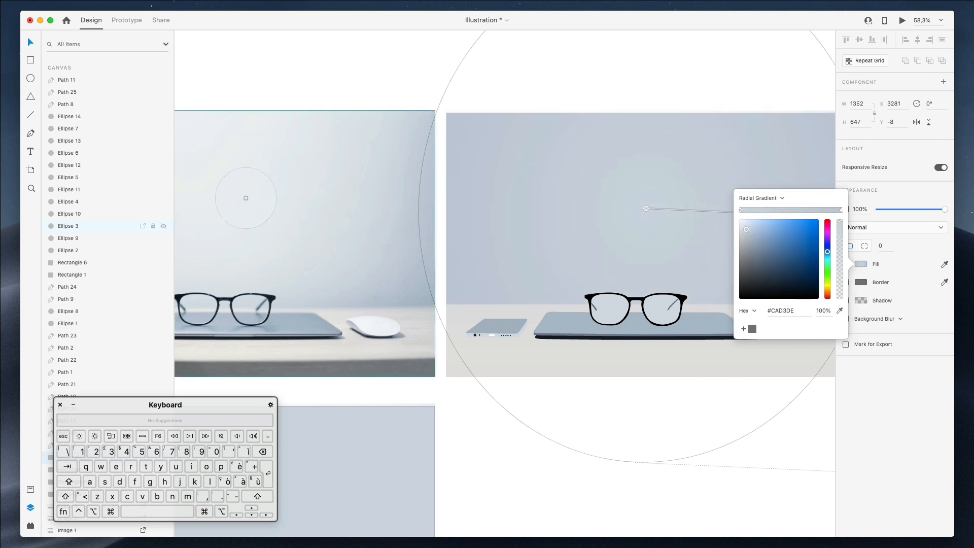
{"action": "left_click", "coordinate": [224, 195]}
- Flatten the wall's radial gradient into a wide ellipse, lighten its centre stop to #F7F9FA, and clear the selection
{"action": "scroll", "coordinate": [355, 205], "scroll_direction": "right", "scroll_amount": 3}
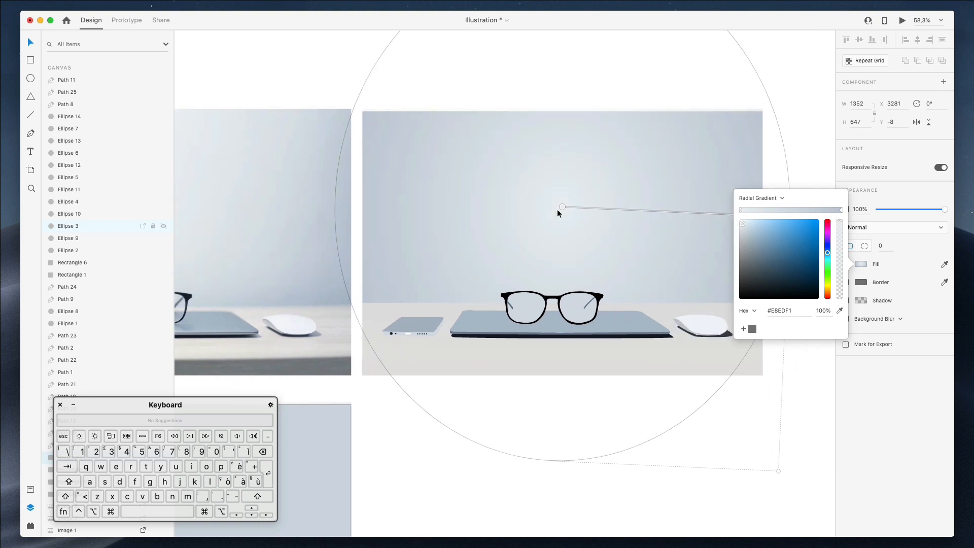
{"action": "scroll", "coordinate": [558, 210], "scroll_direction": "down", "scroll_amount": 2}
{"action": "scroll", "coordinate": [556, 209], "scroll_direction": "down", "scroll_amount": 2}
{"action": "scroll", "coordinate": [549, 206], "scroll_direction": "left", "scroll_amount": 3}
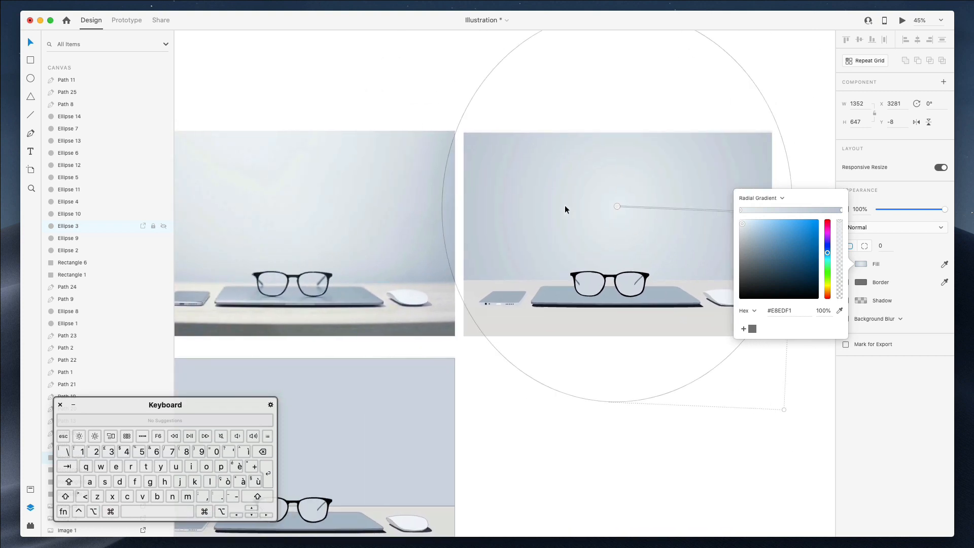
{"action": "left_click_drag", "start_coordinate": [785, 409], "coordinate": [805, 354]}
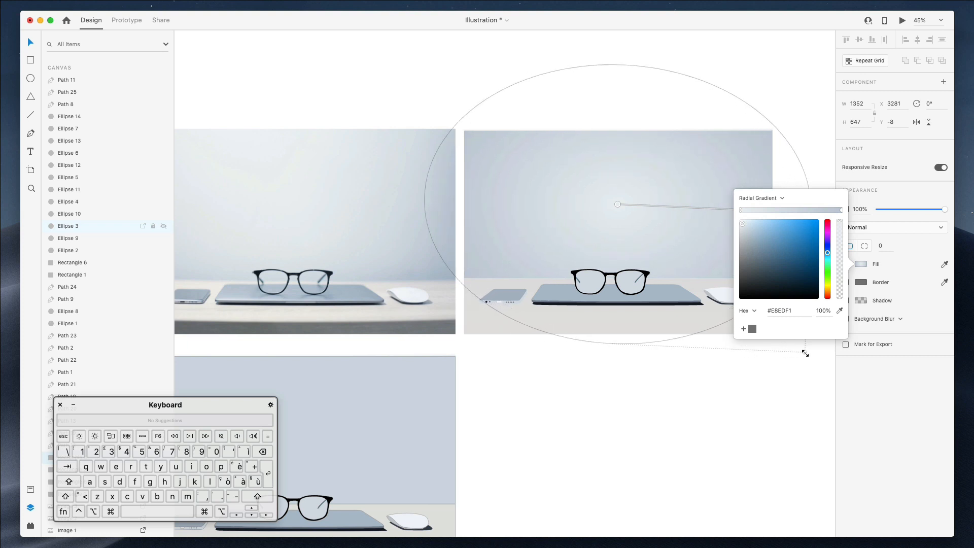
{"action": "left_click_drag", "start_coordinate": [741, 224], "coordinate": [739, 221]}
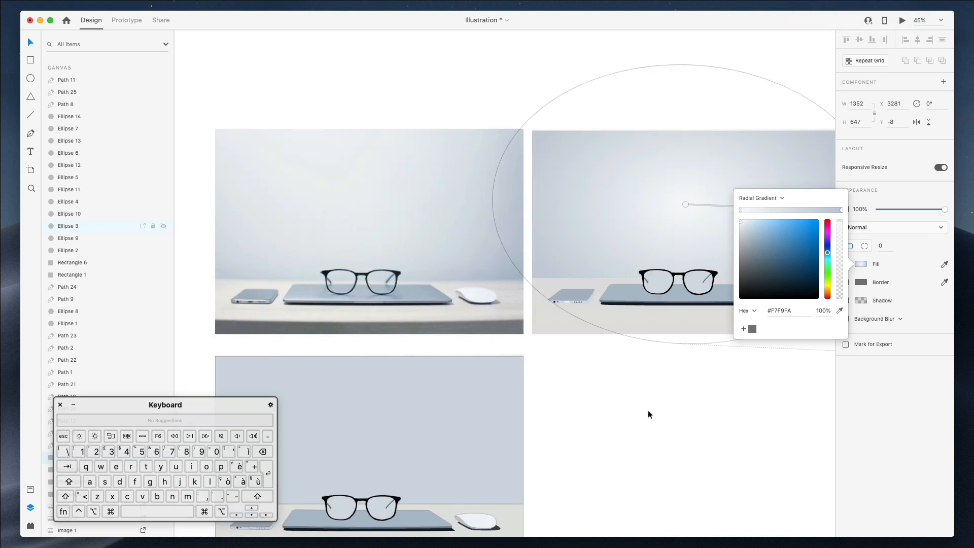
{"action": "left_click", "coordinate": [647, 410]}
{"action": "scroll", "coordinate": [680, 279], "scroll_direction": "right", "scroll_amount": 3}
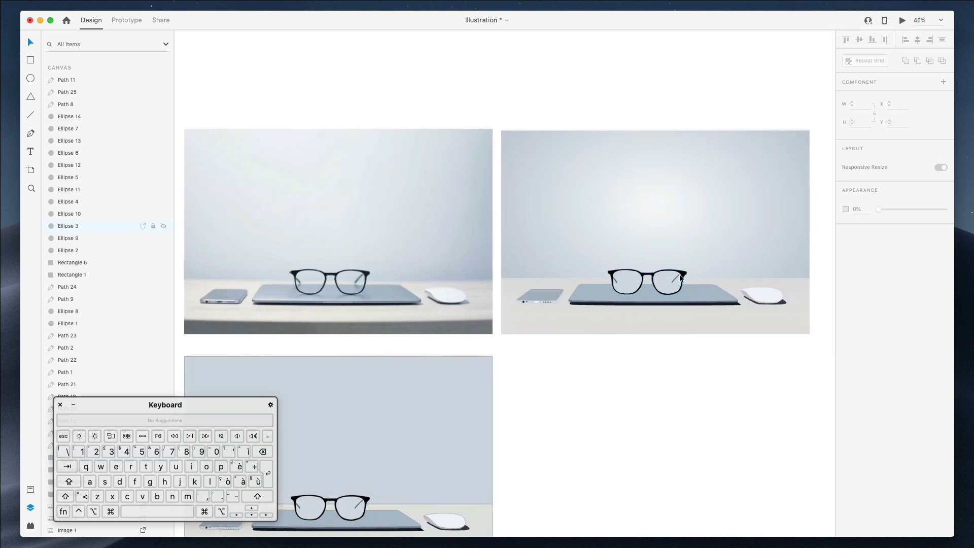
{"action": "left_click", "coordinate": [714, 179]}
{"action": "key", "text": "Tab"}
{"action": "key", "text": "Escape"}
- Try an opacity of 48% on the duplicate glasses' two lenses, and restore their full opacity
{"action": "scroll", "coordinate": [656, 223], "scroll_direction": "up", "scroll_amount": 1}
{"action": "scroll", "coordinate": [656, 223], "scroll_direction": "up", "scroll_amount": 5}
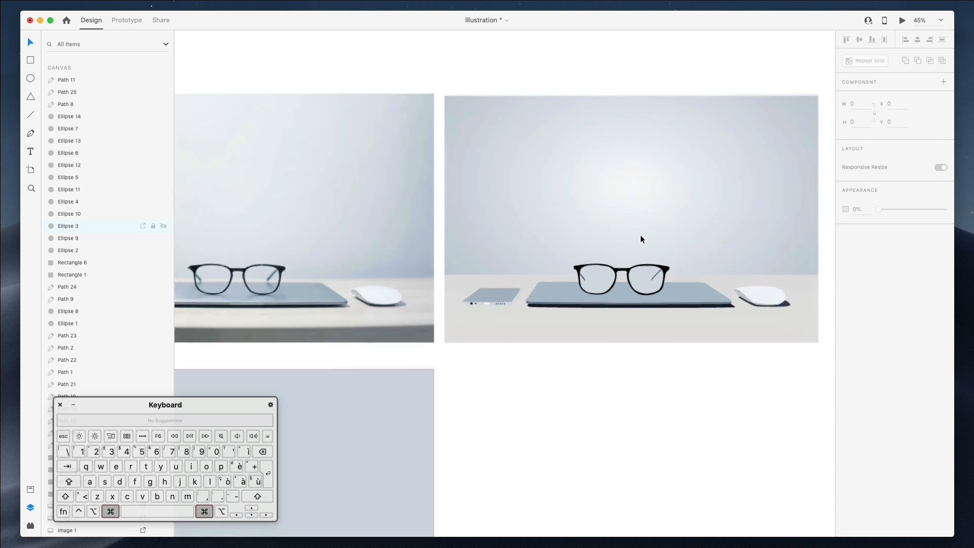
{"action": "left_click", "coordinate": [585, 281], "text": "super"}
{"action": "left_click", "coordinate": [585, 282], "text": "shift+super"}
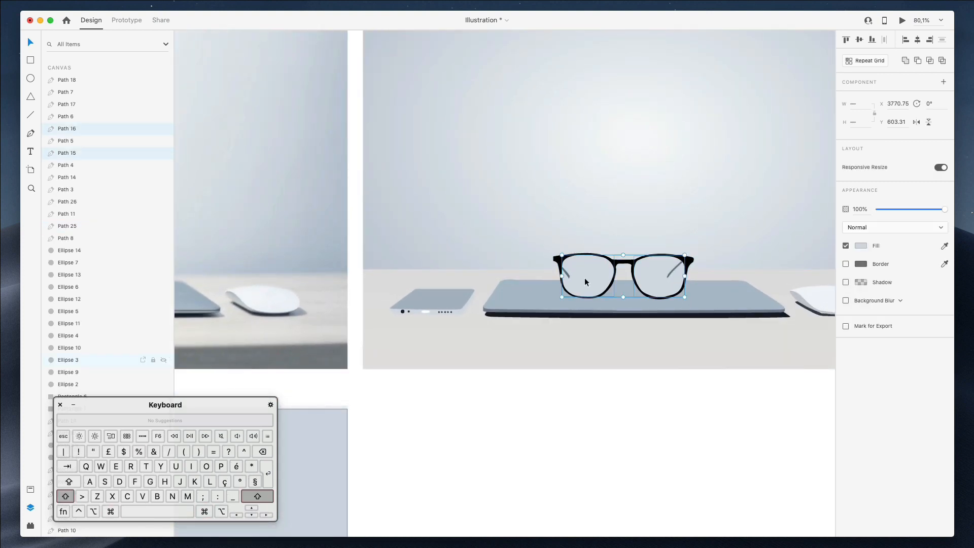
{"action": "mouse_move", "coordinate": [901, 211]}
{"action": "left_mouse_down"}
{"action": "mouse_move", "coordinate": [919, 210]}
{"action": "mouse_move", "coordinate": [888, 208]}
{"action": "mouse_move", "coordinate": [944, 208]}
{"action": "mouse_move", "coordinate": [909, 209]}
{"action": "left_mouse_up"}
{"action": "scroll", "coordinate": [442, 246], "scroll_direction": "down", "scroll_amount": 3, "text": "super"}
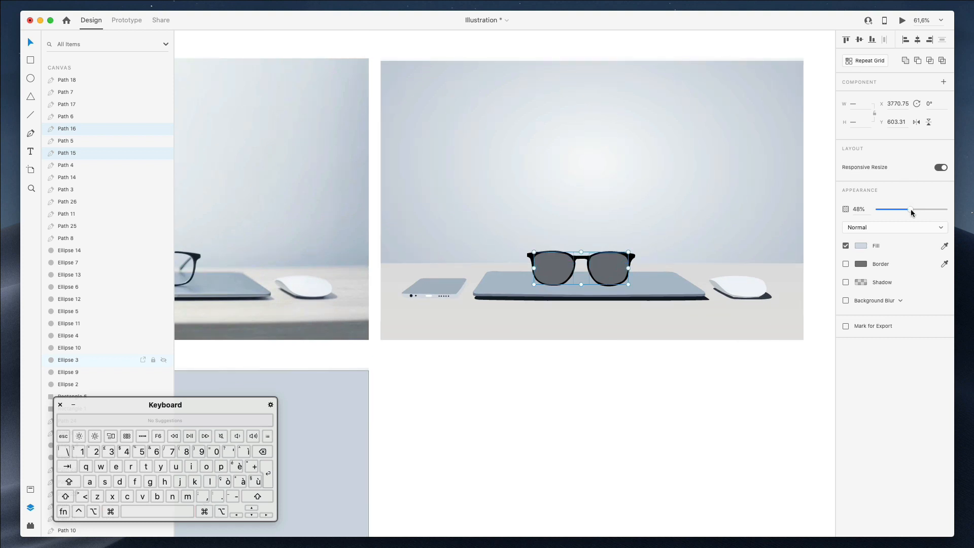
{"action": "left_click_drag", "start_coordinate": [920, 208], "coordinate": [964, 214]}
{"action": "left_click", "coordinate": [555, 349]}
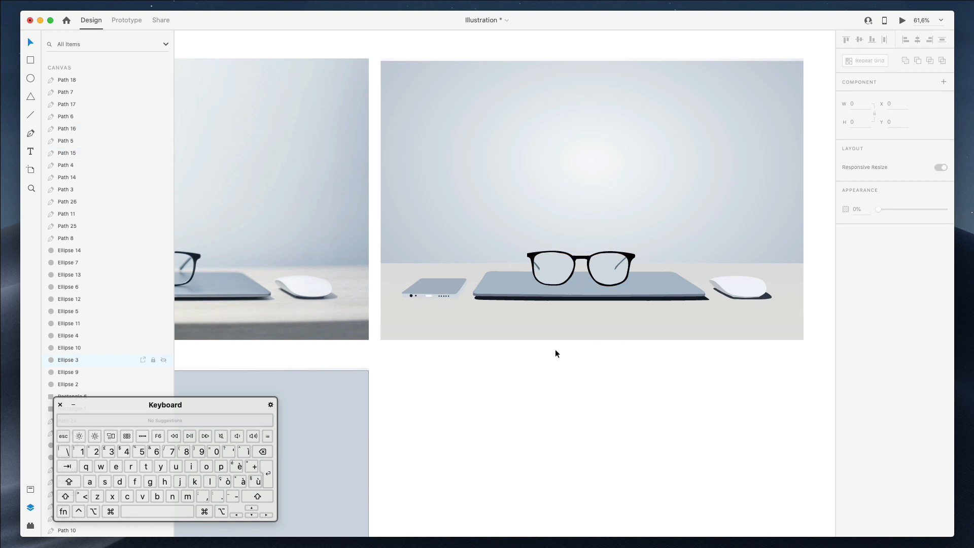
- Apply a linear gradient fill to the duplicate phone's top face and run its axis lengthwise across the face
{"action": "scroll", "coordinate": [562, 342], "scroll_direction": "left", "scroll_amount": 5}
{"action": "scroll", "coordinate": [562, 342], "scroll_direction": "left", "scroll_amount": 3}
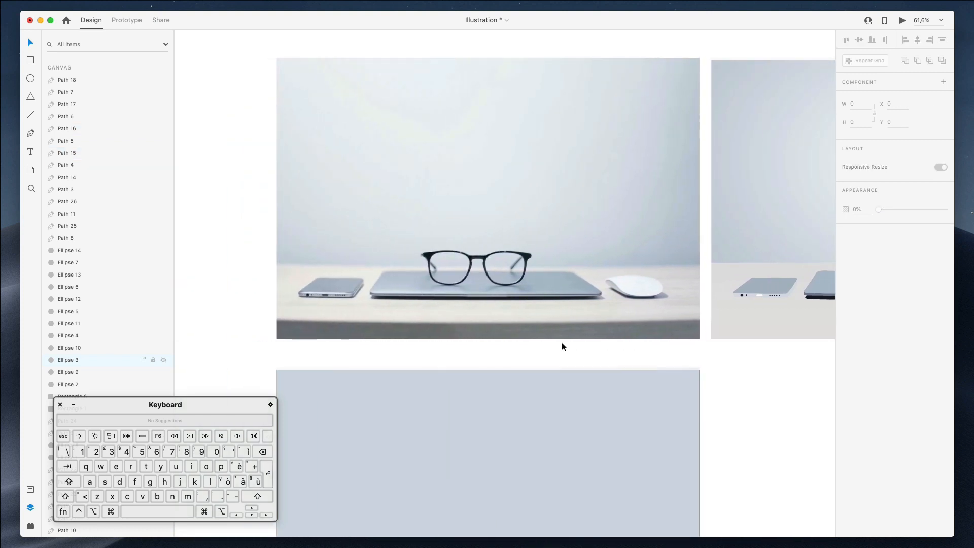
{"action": "scroll", "coordinate": [361, 297], "scroll_direction": "right", "scroll_amount": 2}
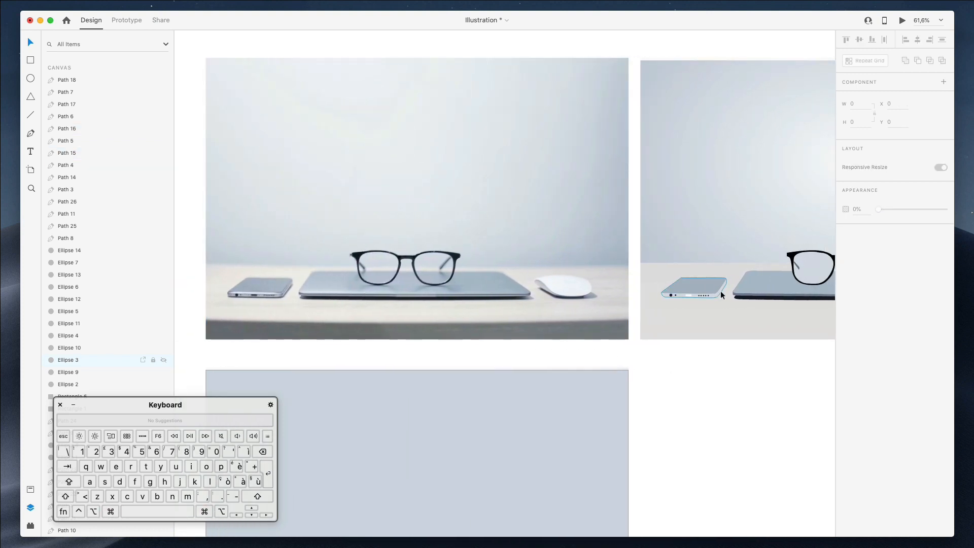
{"action": "left_click", "coordinate": [701, 283], "text": "super"}
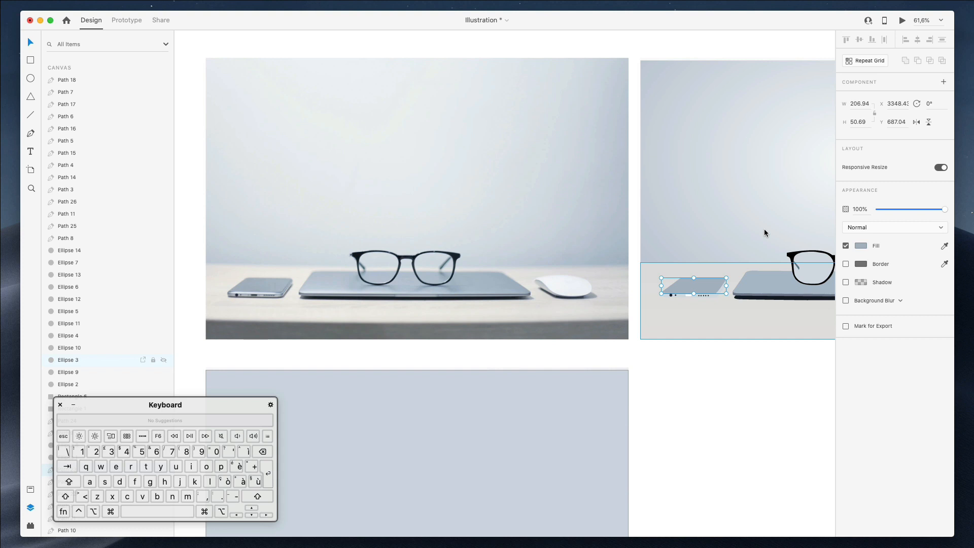
{"action": "key", "text": "Escape"}
{"action": "left_click", "coordinate": [855, 248]}
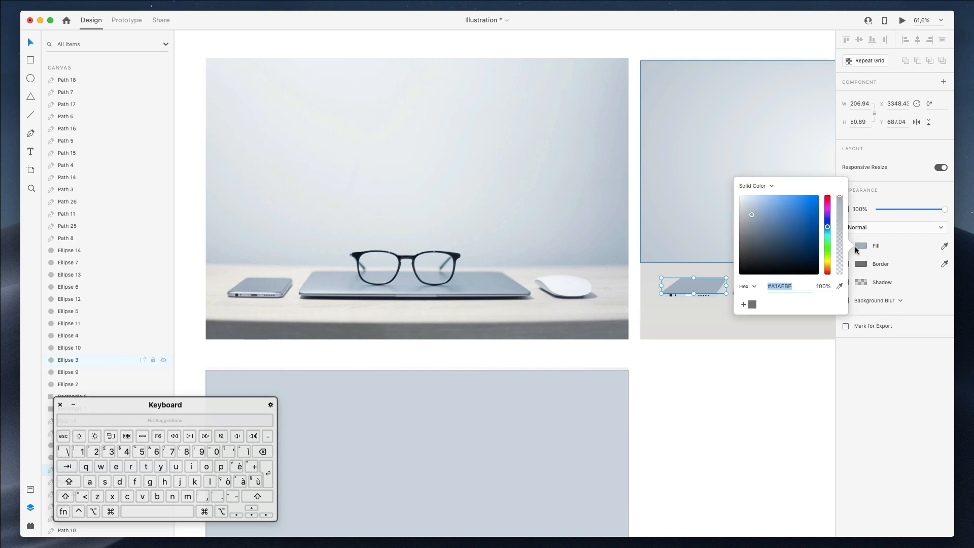
{"action": "left_click", "coordinate": [759, 185]}
{"action": "left_click", "coordinate": [762, 193]}
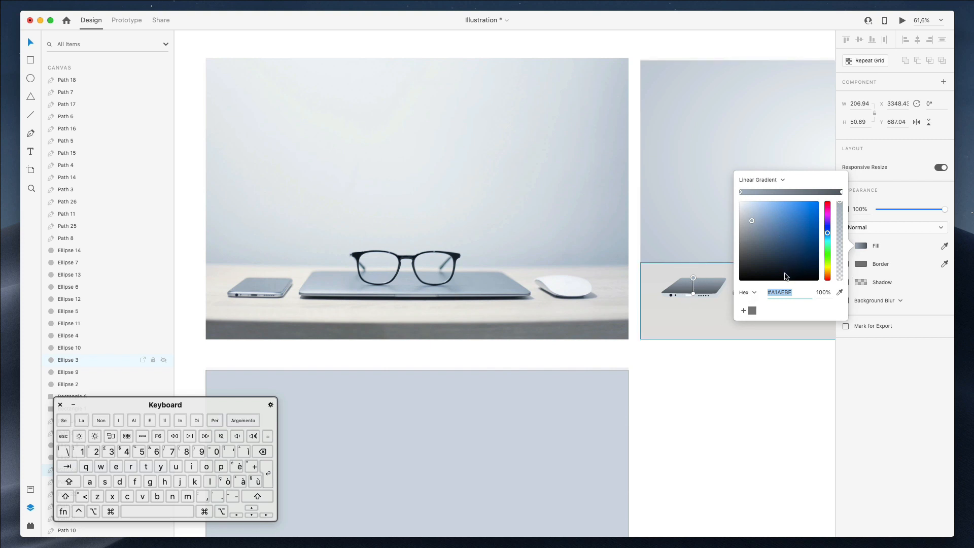
{"action": "left_click_drag", "start_coordinate": [695, 294], "coordinate": [661, 283]}
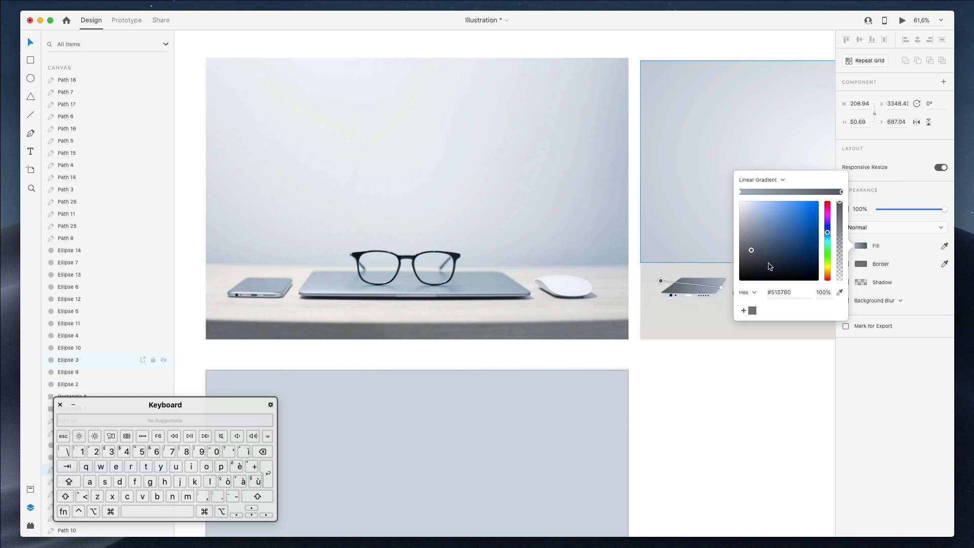
- Sample a grey-blue tone from the photo's phone for the gradient's dark end stop and fine-tune its shade
{"action": "left_click", "coordinate": [840, 293]}
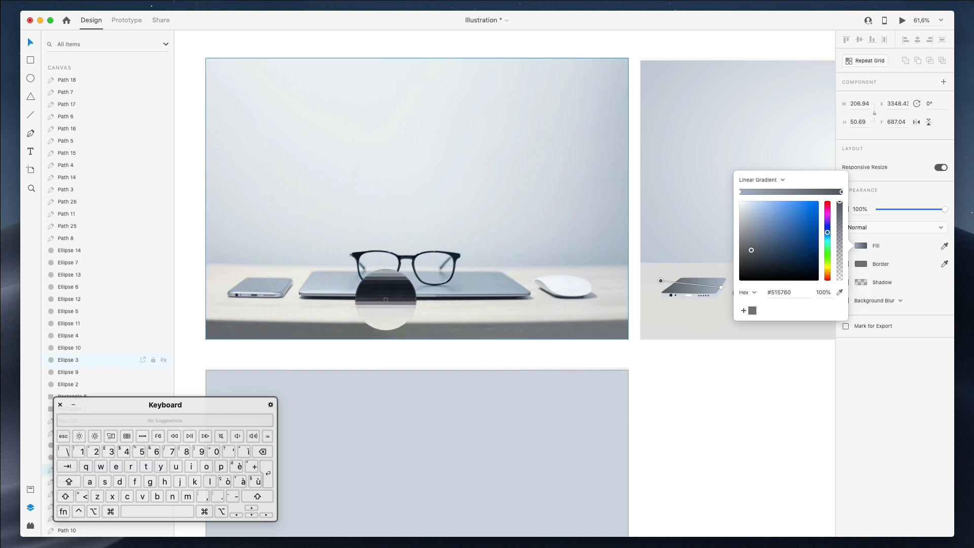
{"action": "left_click", "coordinate": [243, 286]}
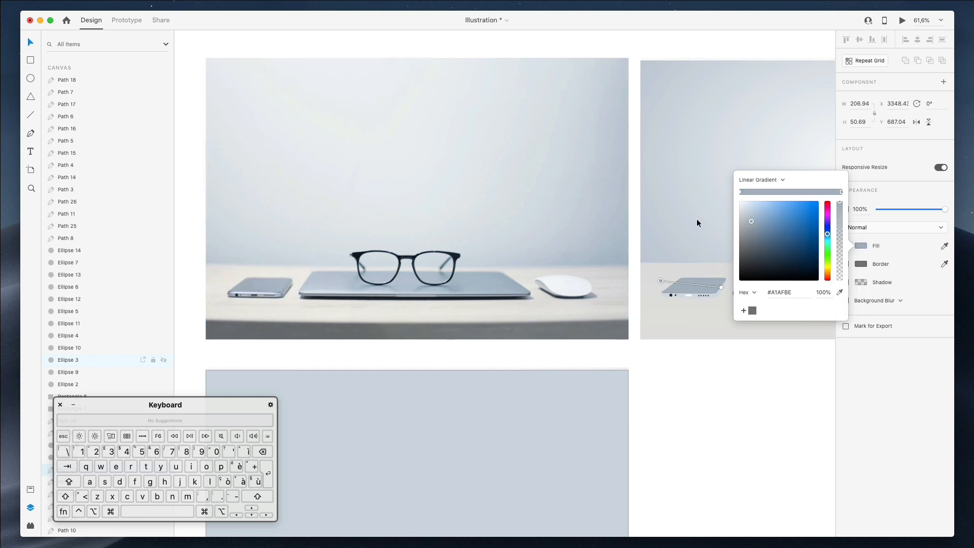
{"action": "left_click", "coordinate": [841, 293]}
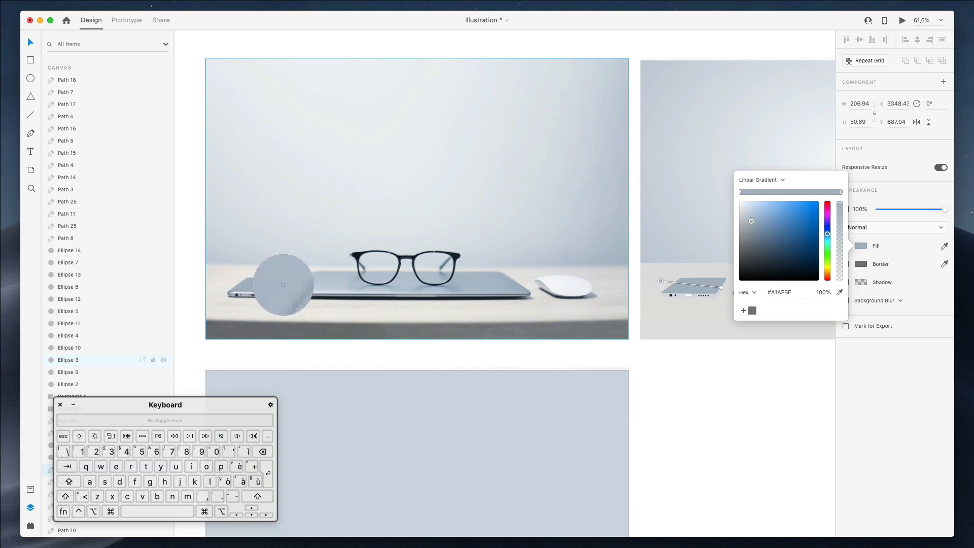
{"action": "left_click", "coordinate": [282, 284]}
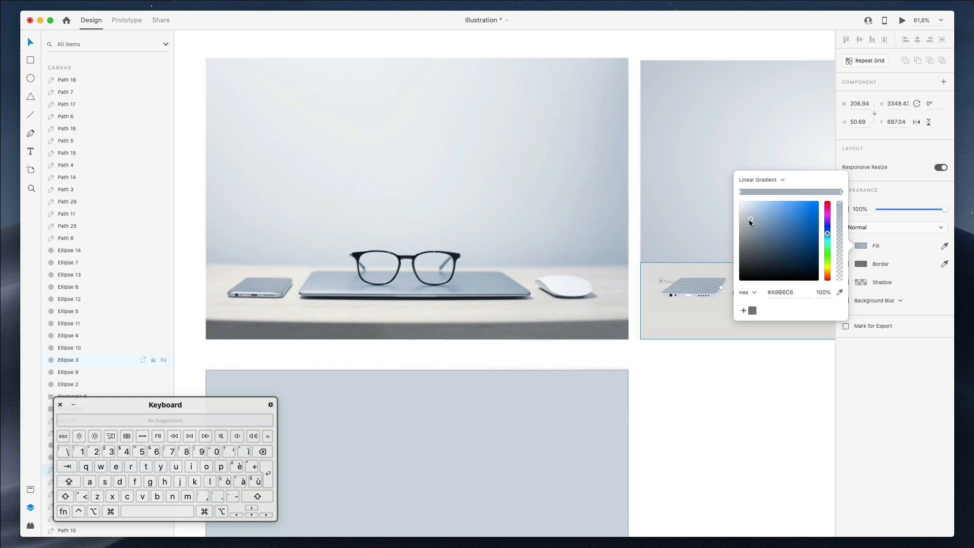
{"action": "mouse_move", "coordinate": [749, 218]}
{"action": "left_mouse_down"}
{"action": "mouse_move", "coordinate": [744, 212]}
{"action": "mouse_move", "coordinate": [748, 221]}
{"action": "left_mouse_up"}
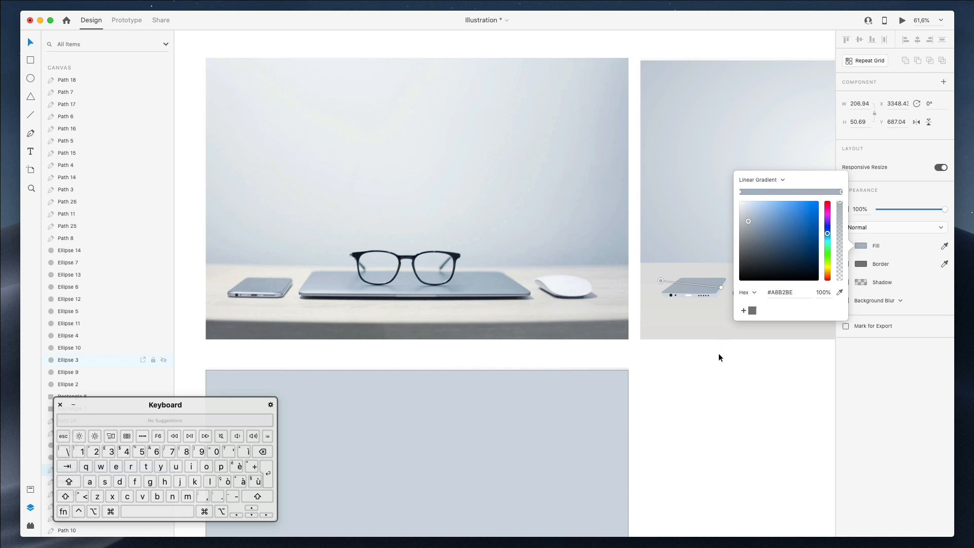
{"action": "left_click_drag", "start_coordinate": [747, 225], "coordinate": [750, 224]}
- Level the phone gradient's axis so that it runs almost horizontally across the top face, and clear the selection
{"action": "left_click", "coordinate": [720, 287]}
{"action": "left_click_drag", "start_coordinate": [721, 286], "coordinate": [721, 282]}
{"action": "left_click", "coordinate": [659, 281]}
{"action": "left_click", "coordinate": [701, 391]}
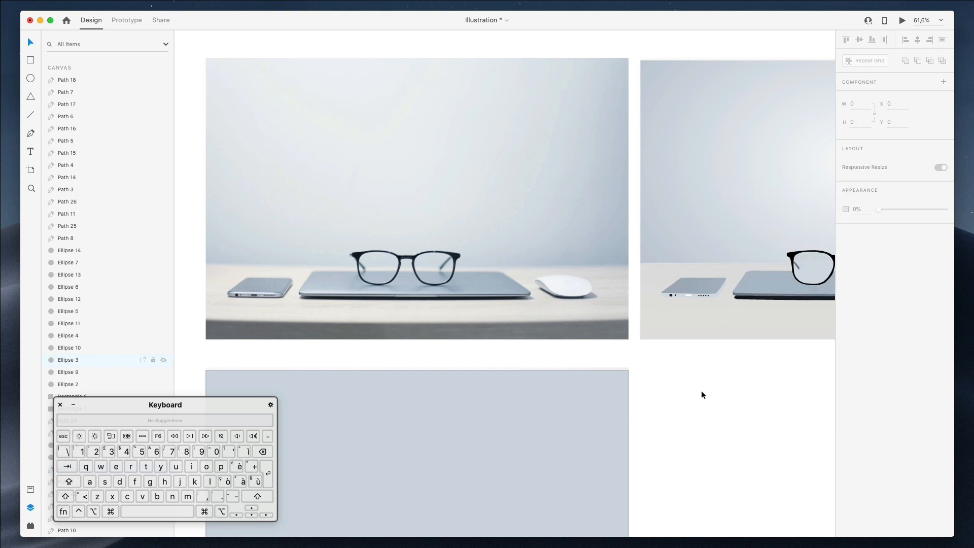
- Draw a thin closed curved highlight about 155 by 6 px along the photo phone's front edge with the Pen tool, and nudge it down 1 px
{"action": "left_click", "coordinate": [665, 296], "text": "super"}
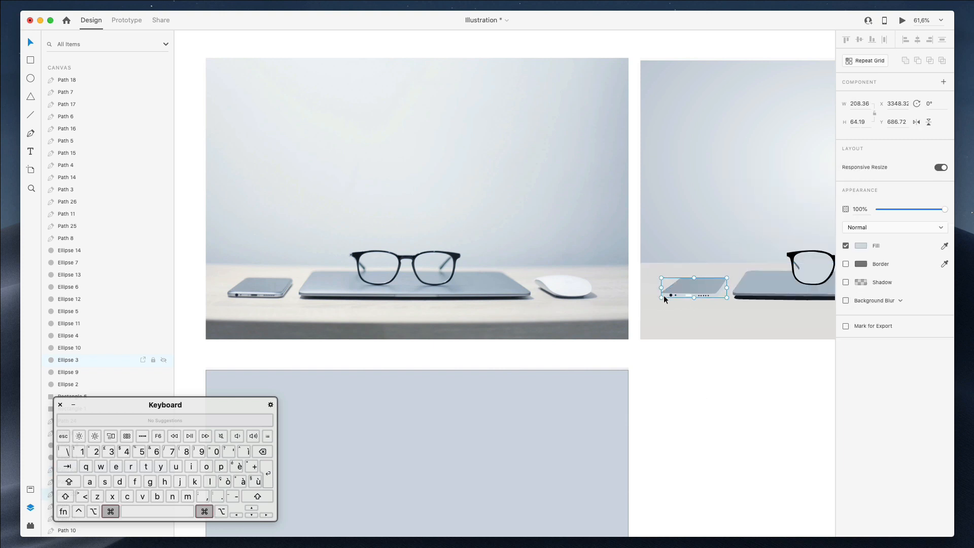
{"action": "scroll", "coordinate": [664, 295], "scroll_direction": "up", "scroll_amount": 3}
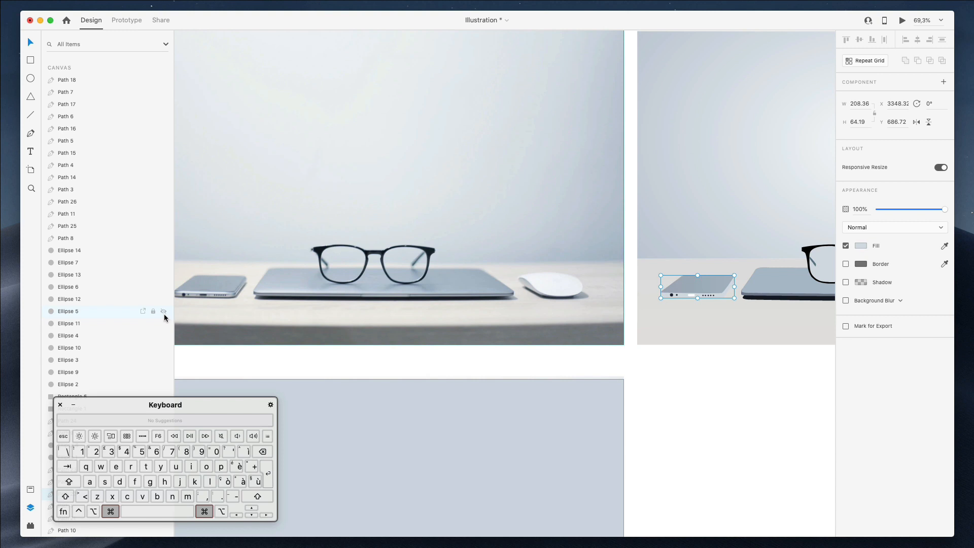
{"action": "scroll", "coordinate": [230, 309], "scroll_direction": "left", "scroll_amount": 5}
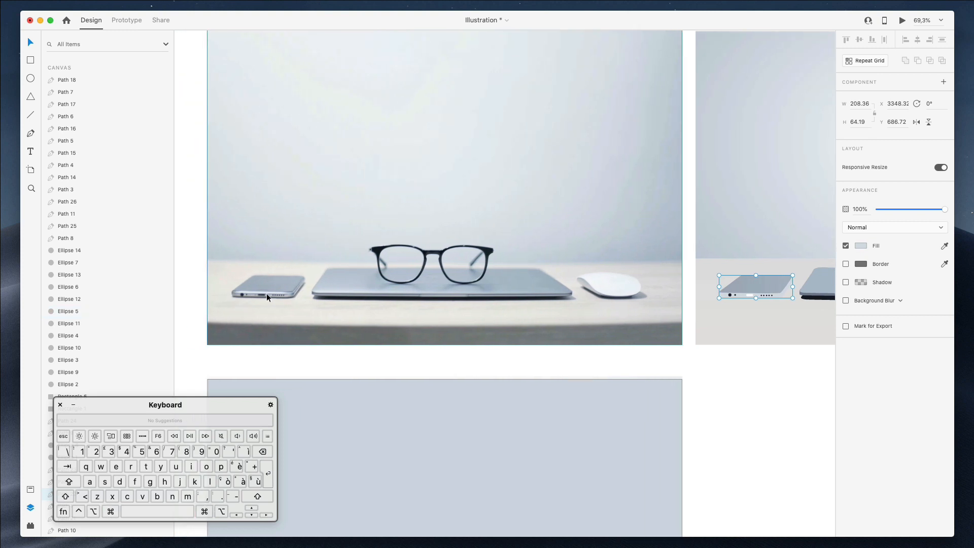
{"action": "scroll", "coordinate": [794, 285], "scroll_direction": "down", "scroll_amount": 1}
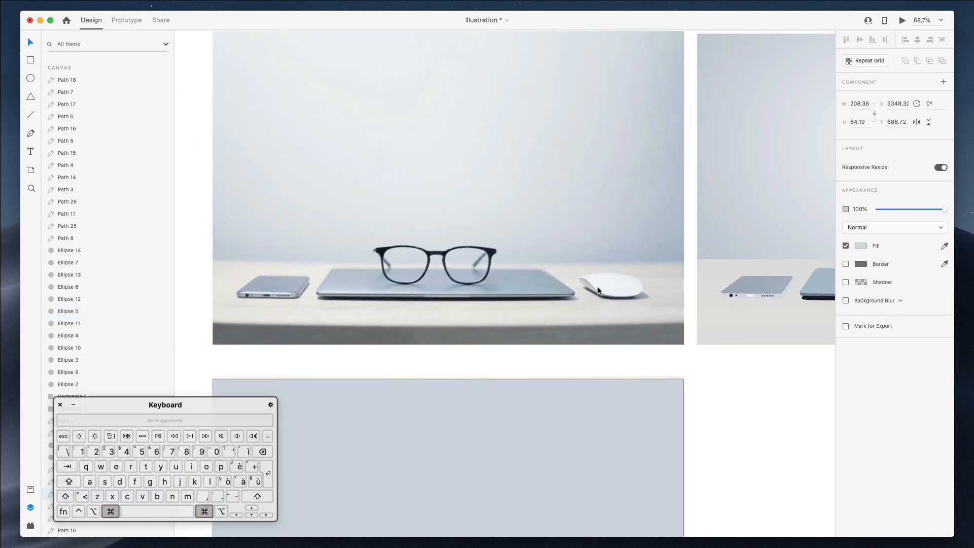
{"action": "scroll", "coordinate": [245, 288], "scroll_direction": "up", "scroll_amount": 5}
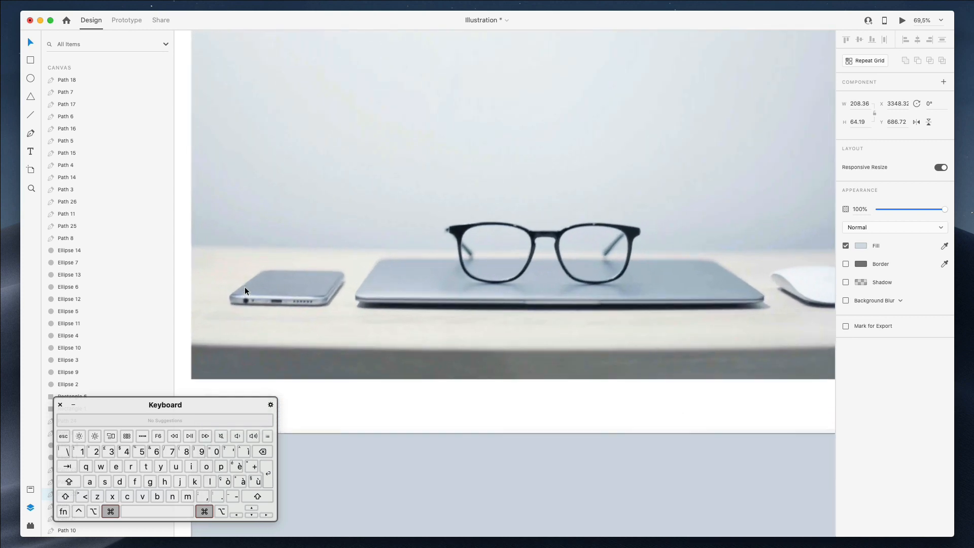
{"action": "scroll", "coordinate": [245, 287], "scroll_direction": "up", "scroll_amount": 5}
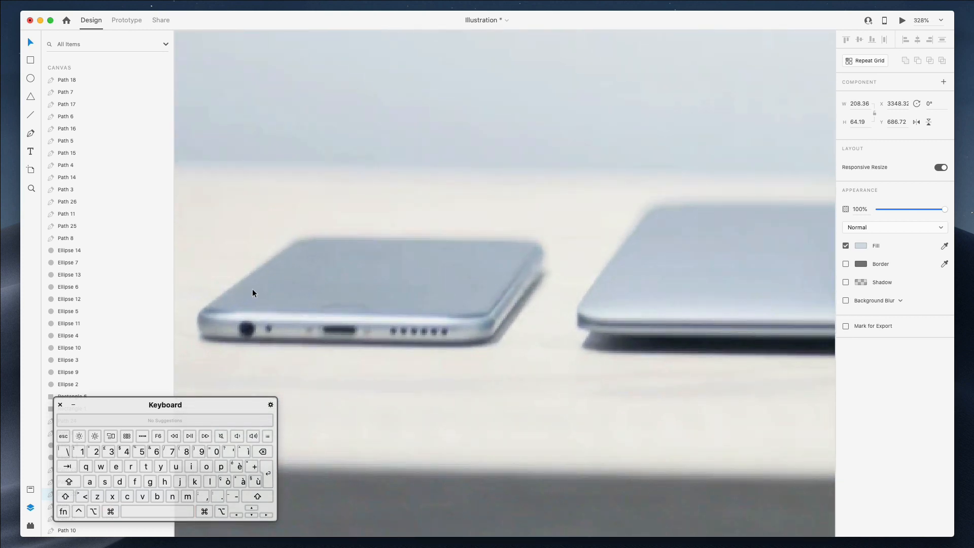
{"action": "scroll", "coordinate": [253, 293], "scroll_direction": "left", "scroll_amount": 3}
{"action": "left_click", "coordinate": [31, 137]}
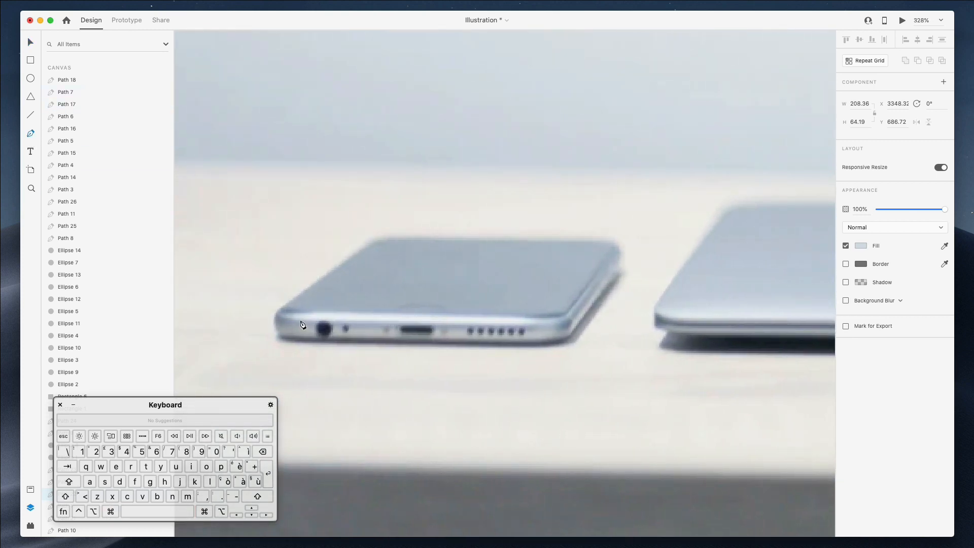
{"action": "left_click", "coordinate": [279, 316]}
{"action": "left_click_drag", "start_coordinate": [406, 322], "coordinate": [546, 321]}
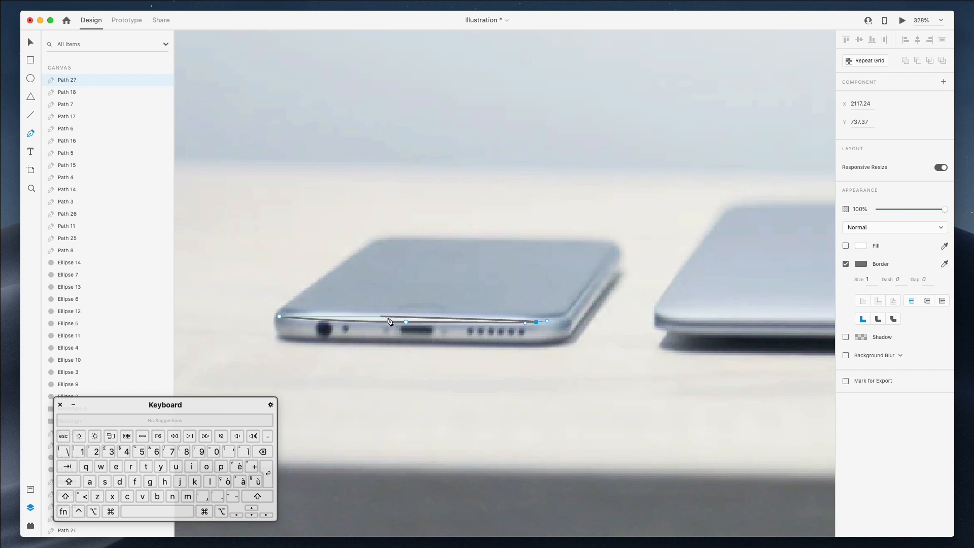
{"action": "left_click_drag", "start_coordinate": [406, 313], "coordinate": [373, 312]}
{"action": "mouse_move", "coordinate": [279, 316]}
{"action": "left_mouse_down"}
{"action": "mouse_move", "coordinate": [269, 316]}
{"action": "mouse_move", "coordinate": [274, 327]}
{"action": "mouse_move", "coordinate": [268, 321]}
{"action": "mouse_move", "coordinate": [276, 319]}
{"action": "left_mouse_up"}
{"action": "key", "text": "Escape"}
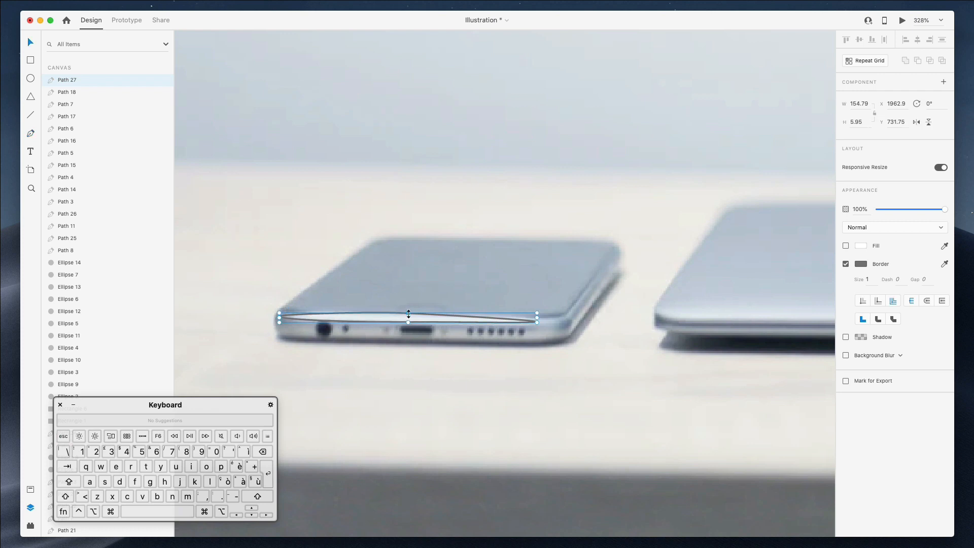
{"action": "key", "text": "Down"}
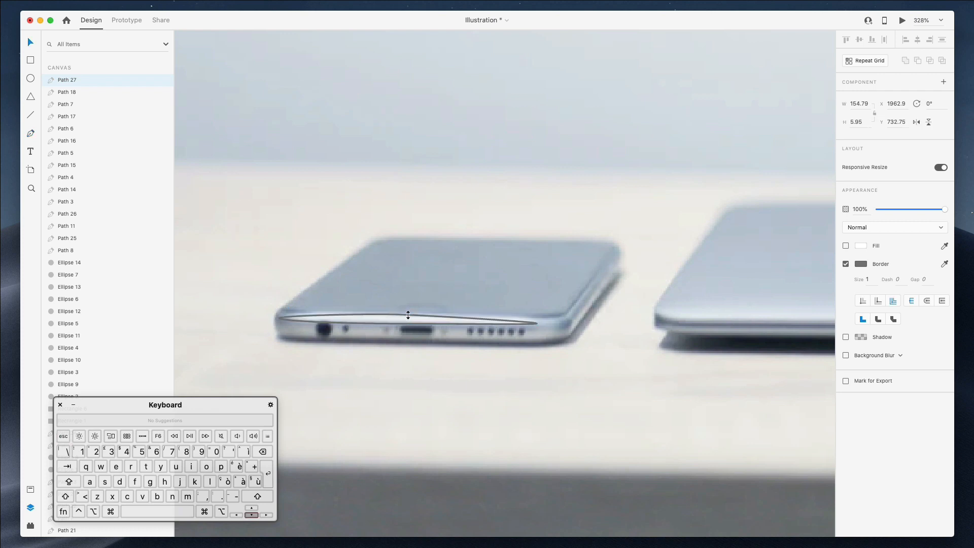
- Move the highlight shape onto the front edge of the duplicate's phone and nudge it 5 px to the right
{"action": "scroll", "coordinate": [408, 317], "scroll_direction": "down", "scroll_amount": 2}
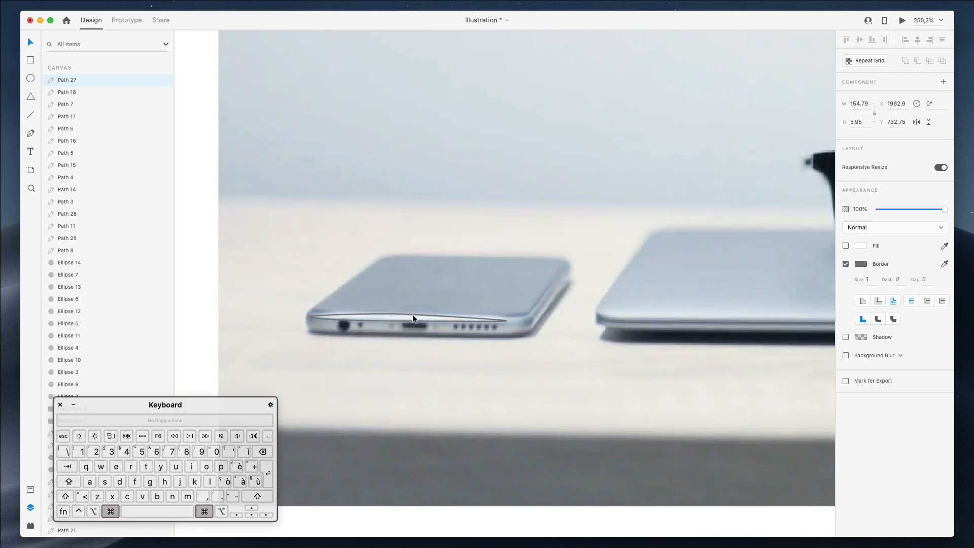
{"action": "scroll", "coordinate": [413, 316], "scroll_direction": "down", "scroll_amount": 3}
{"action": "left_click_drag", "start_coordinate": [457, 322], "coordinate": [556, 312]}
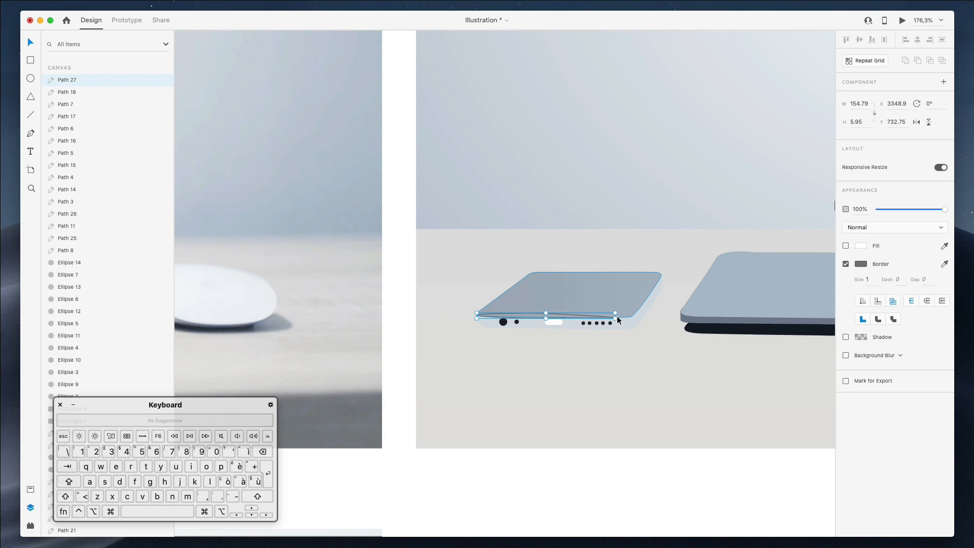
{"action": "scroll", "coordinate": [607, 317], "scroll_direction": "down", "scroll_amount": 5}
{"action": "scroll", "coordinate": [606, 318], "scroll_direction": "left", "scroll_amount": 6}
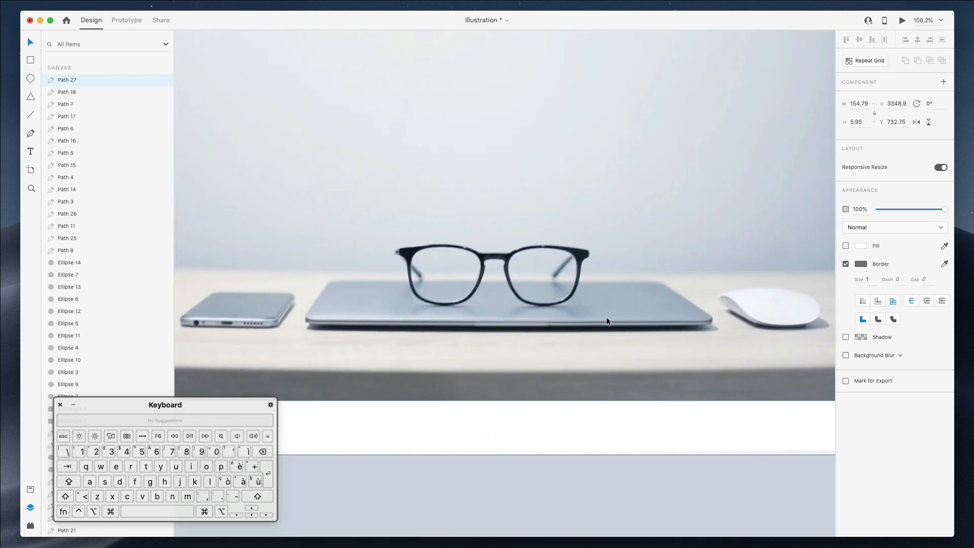
{"action": "scroll", "coordinate": [607, 321], "scroll_direction": "right", "scroll_amount": 10}
{"action": "key", "text": "Right"}
{"action": "key", "text": "Right"}
{"action": "key", "text": "Right"}
{"action": "key", "text": "Right"}
{"action": "key", "text": "Right"}
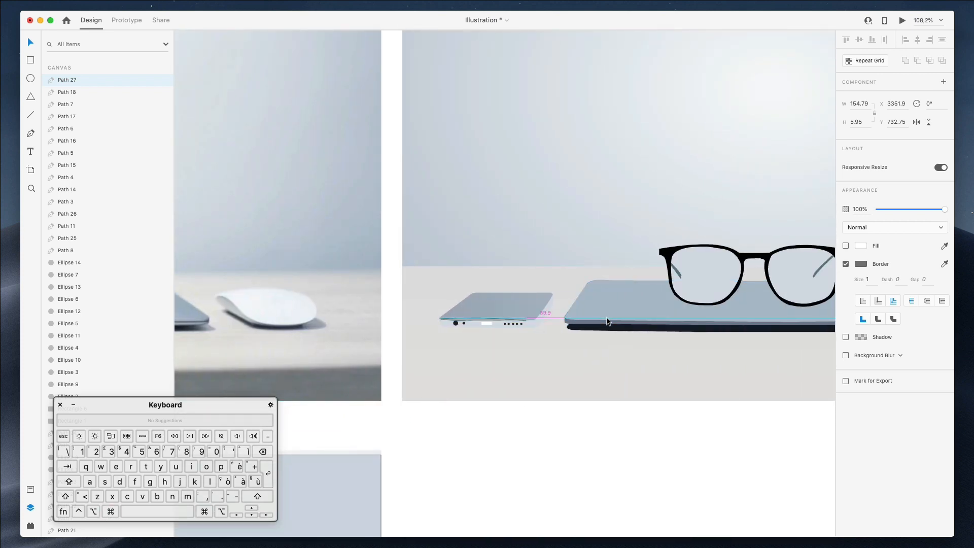
- Give the phone highlight a white fill without a border, flatten it to a height of 4.73 px, and clear the selection
{"action": "left_click", "coordinate": [847, 246]}
{"action": "left_click", "coordinate": [847, 265]}
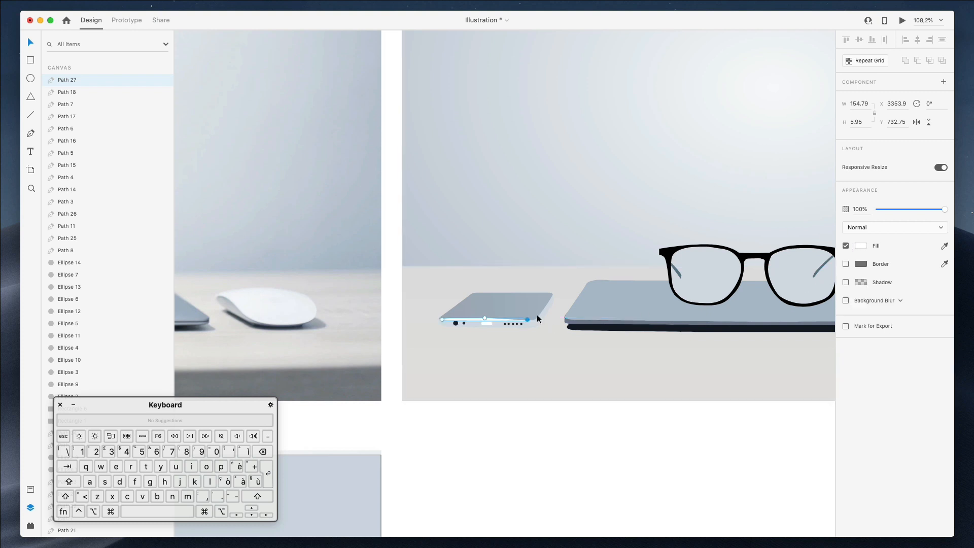
{"action": "scroll", "coordinate": [479, 309], "scroll_direction": "down", "scroll_amount": 3}
{"action": "scroll", "coordinate": [479, 309], "scroll_direction": "up", "scroll_amount": 10}
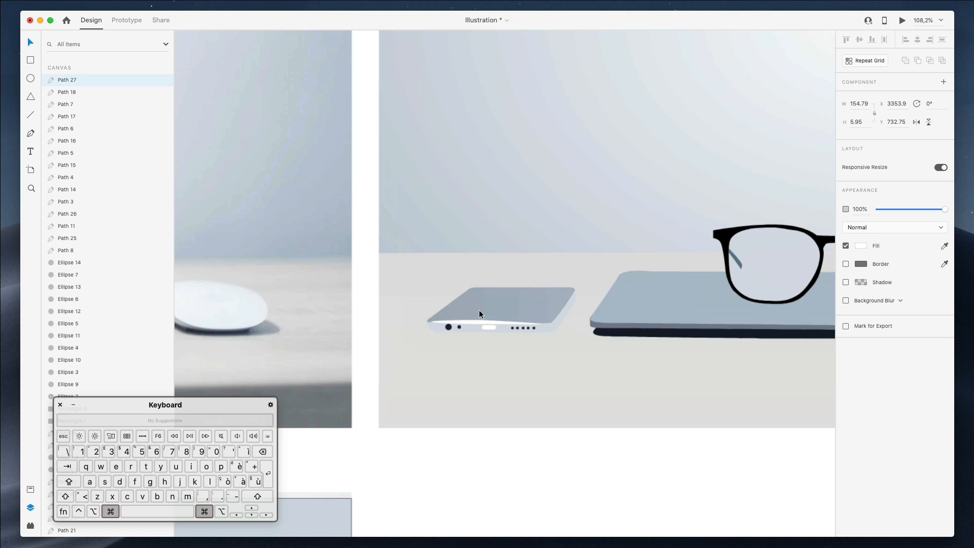
{"action": "left_click_drag", "start_coordinate": [498, 337], "coordinate": [498, 339]}
{"action": "scroll", "coordinate": [498, 339], "scroll_direction": "down", "scroll_amount": 5}
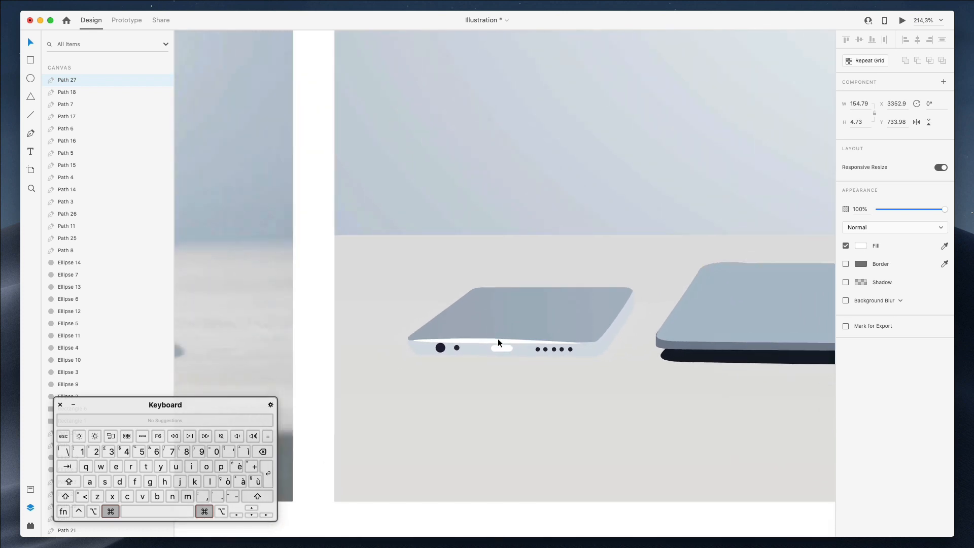
{"action": "scroll", "coordinate": [498, 339], "scroll_direction": "down", "scroll_amount": 1}
{"action": "scroll", "coordinate": [486, 338], "scroll_direction": "up", "scroll_amount": 5}
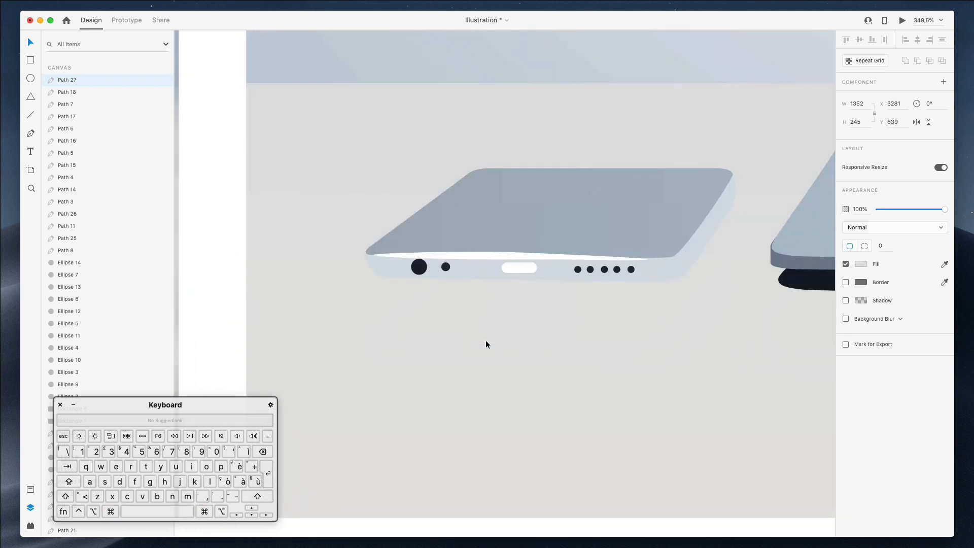
{"action": "left_click", "coordinate": [202, 220]}
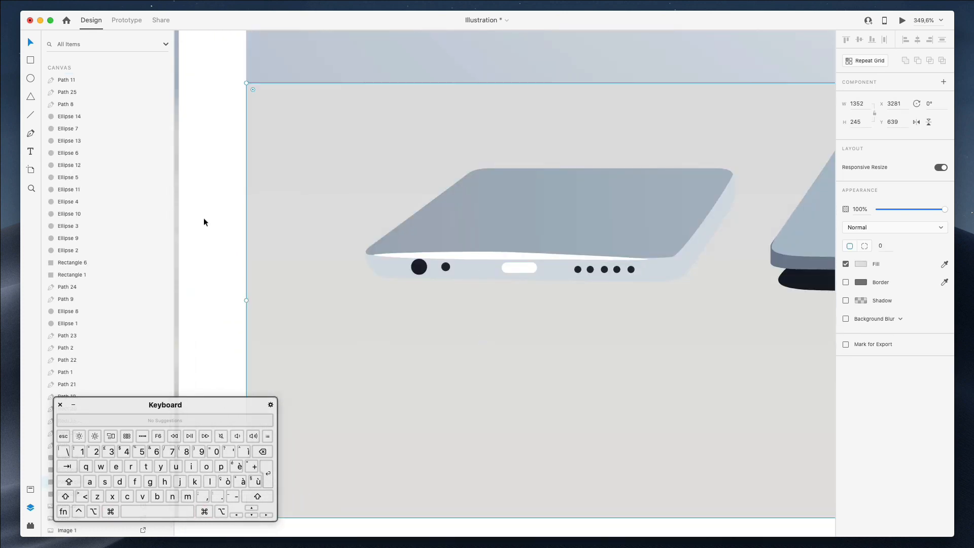
- Lower the phone highlight's upper middle anchor slightly, lengthen its curve handle, and stretch the shape's end to reach the phone's front corner
{"action": "double_click", "coordinate": [509, 252]}
{"action": "key", "text": "Down"}
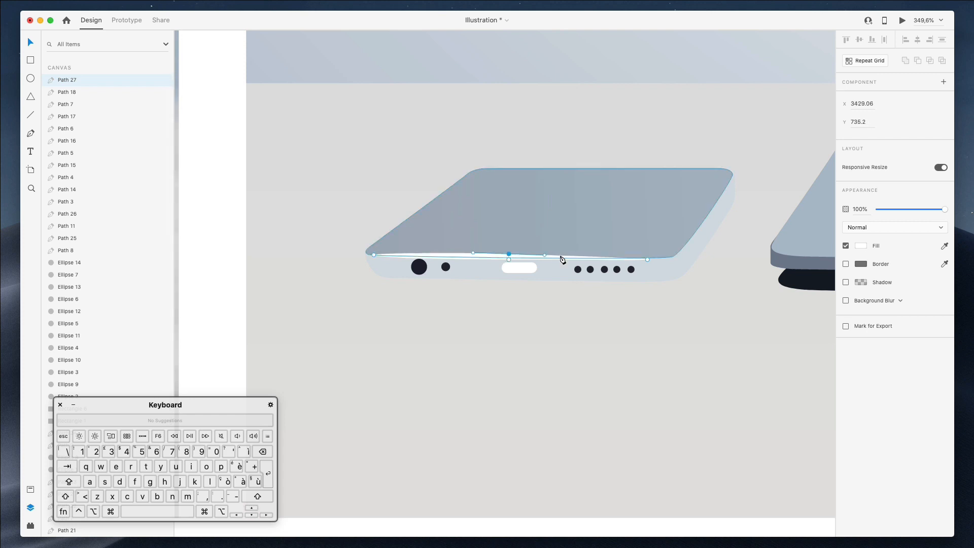
{"action": "left_click_drag", "start_coordinate": [544, 254], "coordinate": [573, 254]}
{"action": "key", "text": "Escape"}
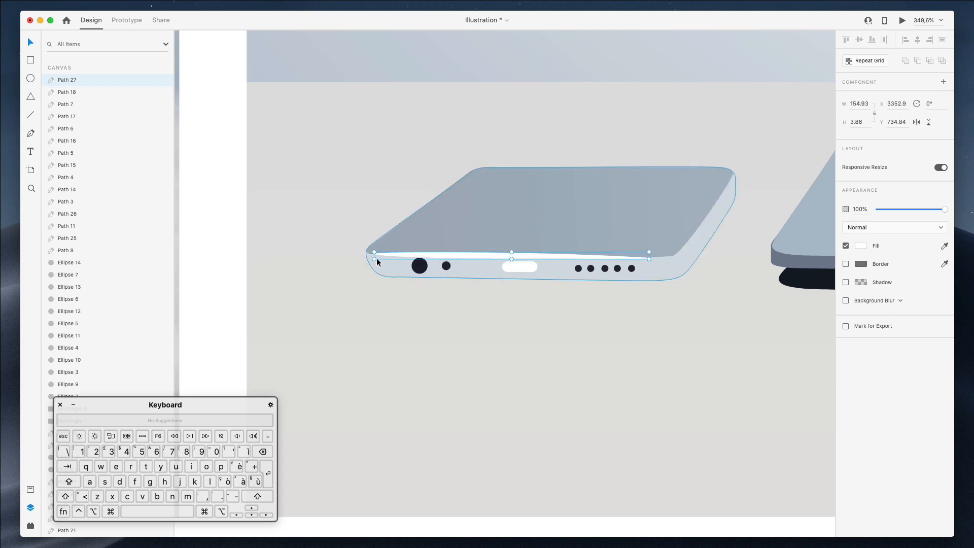
{"action": "left_click_drag", "start_coordinate": [374, 253], "coordinate": [367, 254]}
{"action": "key", "text": "Escape"}
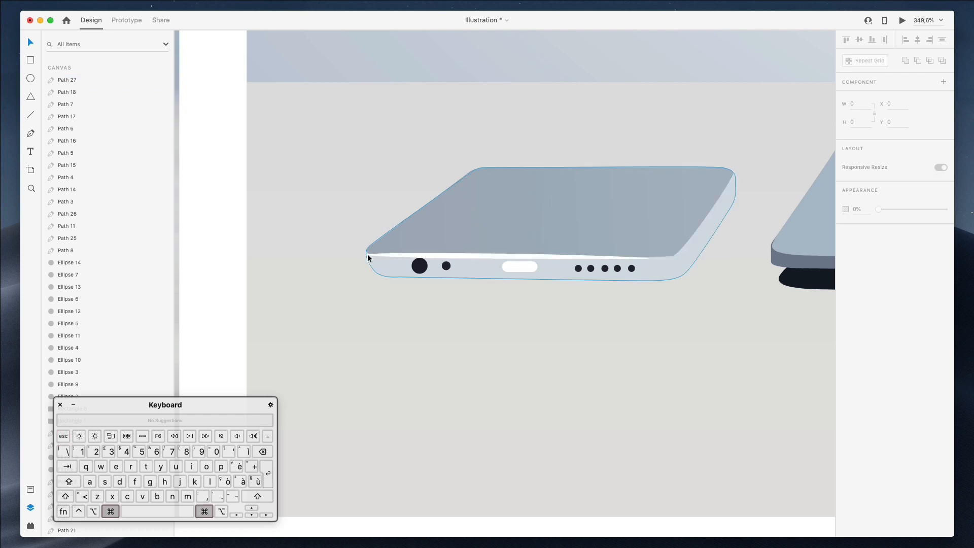
- Duplicate the phone's light body shape in place and nudge the copy 3 px down
{"action": "scroll", "coordinate": [368, 253], "scroll_direction": "down", "scroll_amount": 10}
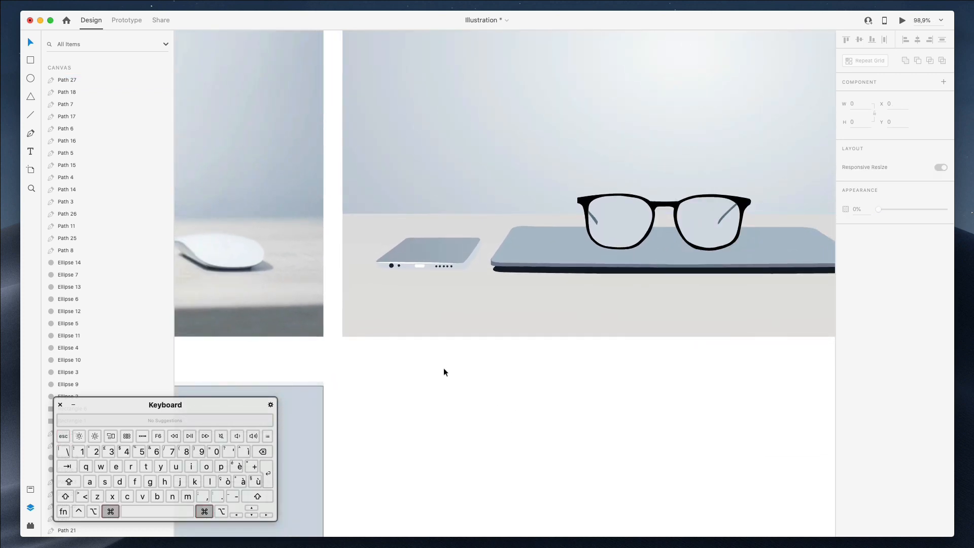
{"action": "scroll", "coordinate": [444, 372], "scroll_direction": "down", "scroll_amount": 3}
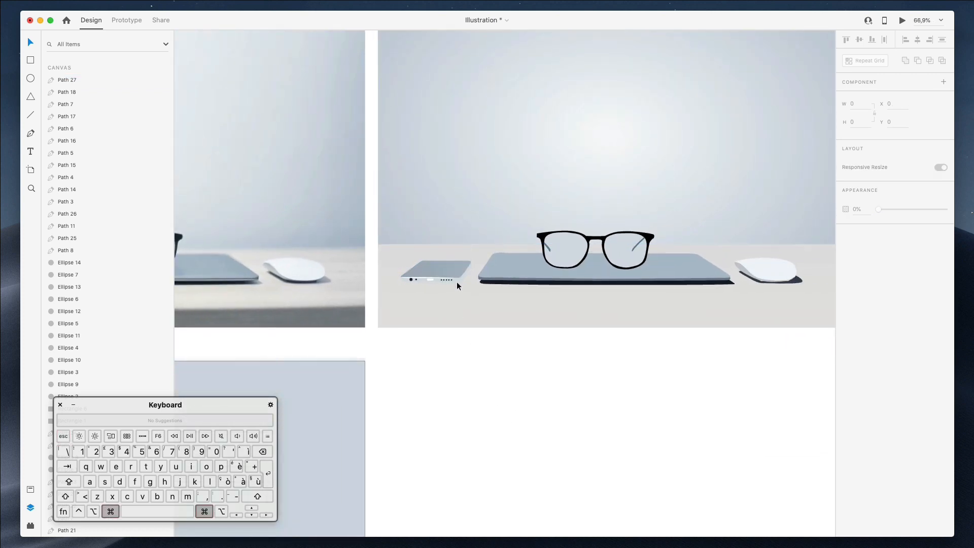
{"action": "left_click", "coordinate": [458, 280]}
{"action": "scroll", "coordinate": [458, 280], "scroll_direction": "right", "scroll_amount": 5}
{"action": "scroll", "coordinate": [458, 280], "scroll_direction": "left", "scroll_amount": 4}
{"action": "scroll", "coordinate": [458, 280], "scroll_direction": "right", "scroll_amount": 4}
{"action": "scroll", "coordinate": [695, 249], "scroll_direction": "up", "scroll_amount": 2}
{"action": "scroll", "coordinate": [695, 249], "scroll_direction": "up", "scroll_amount": 5}
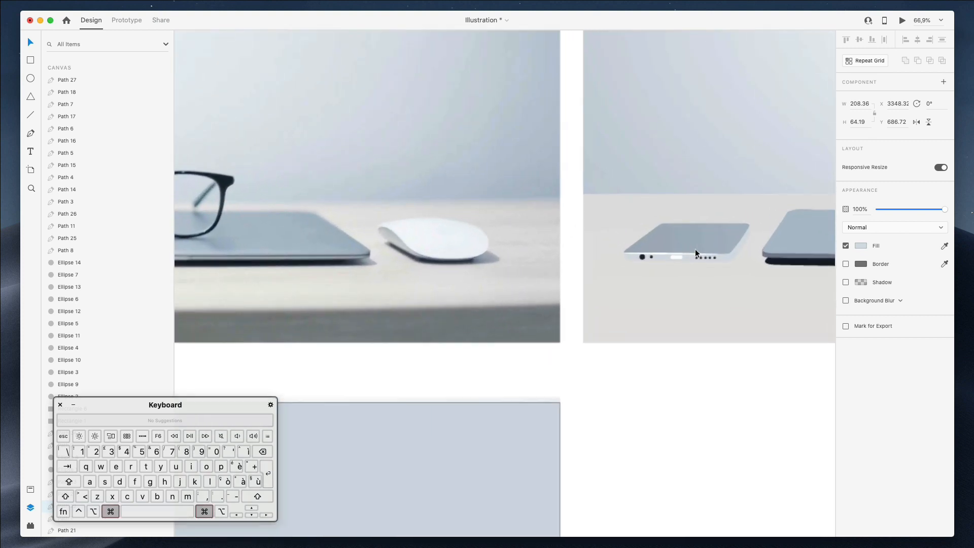
{"action": "key", "text": "Down"}
{"action": "key", "text": "Down"}
{"action": "key", "text": "Down"}
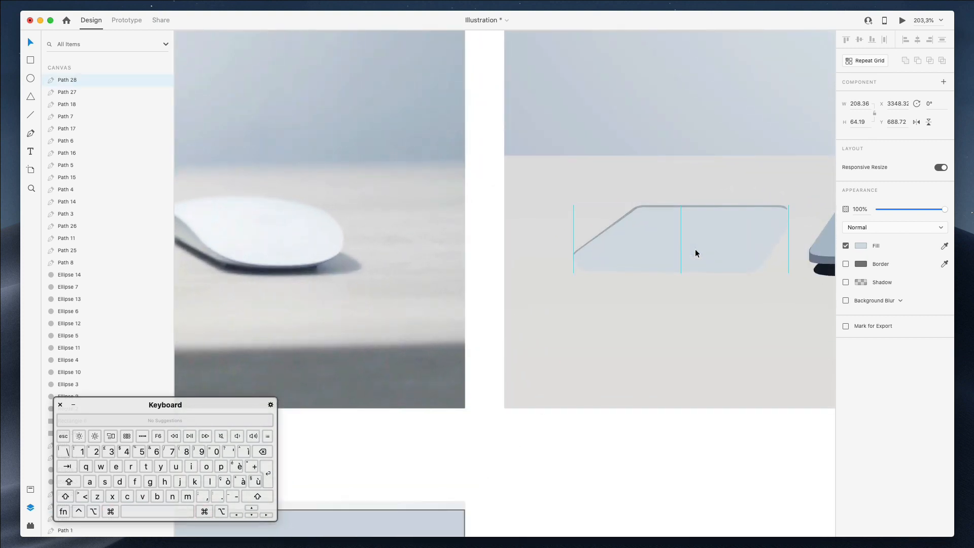
- Reorder the body copy behind all the phone's shapes, placing it directly above Rectangle 4 in the layer order
{"action": "mouse_move", "coordinate": [69, 89]}
{"action": "left_mouse_down"}
{"action": "mouse_move", "coordinate": [79, 272]}
{"action": "mouse_move", "coordinate": [76, 263]}
{"action": "left_mouse_up"}
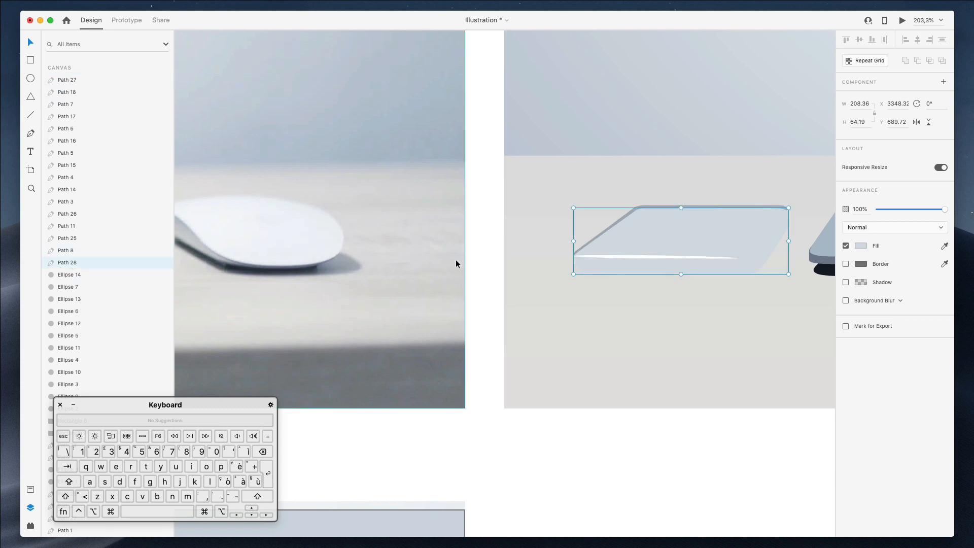
{"action": "scroll", "coordinate": [152, 250], "scroll_direction": "down", "scroll_amount": 2}
{"action": "scroll", "coordinate": [108, 259], "scroll_direction": "down", "scroll_amount": 4}
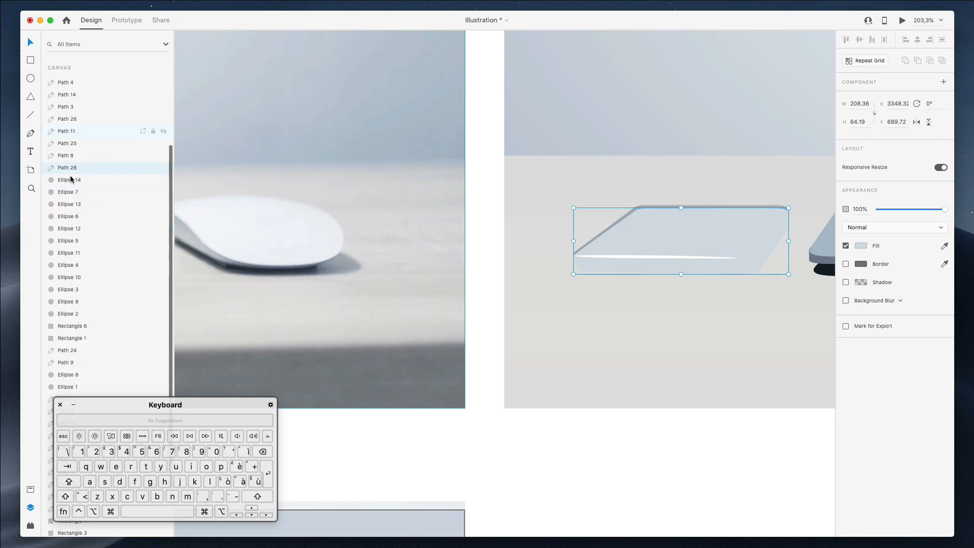
{"action": "left_click_drag", "start_coordinate": [72, 165], "coordinate": [68, 394]}
{"action": "scroll", "coordinate": [96, 317], "scroll_direction": "down", "scroll_amount": 4}
{"action": "left_click_drag", "start_coordinate": [167, 416], "coordinate": [299, 430]}
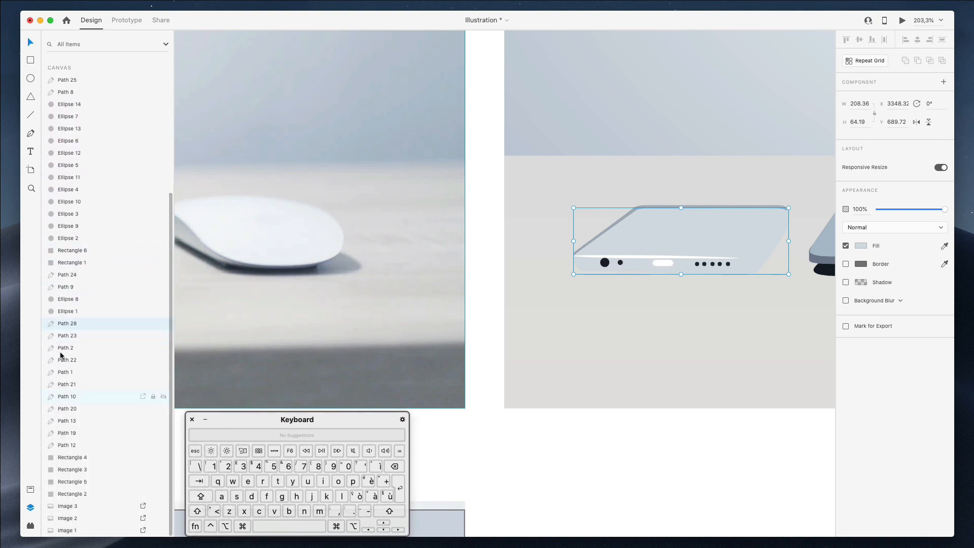
{"action": "left_click_drag", "start_coordinate": [96, 432], "coordinate": [97, 449]}
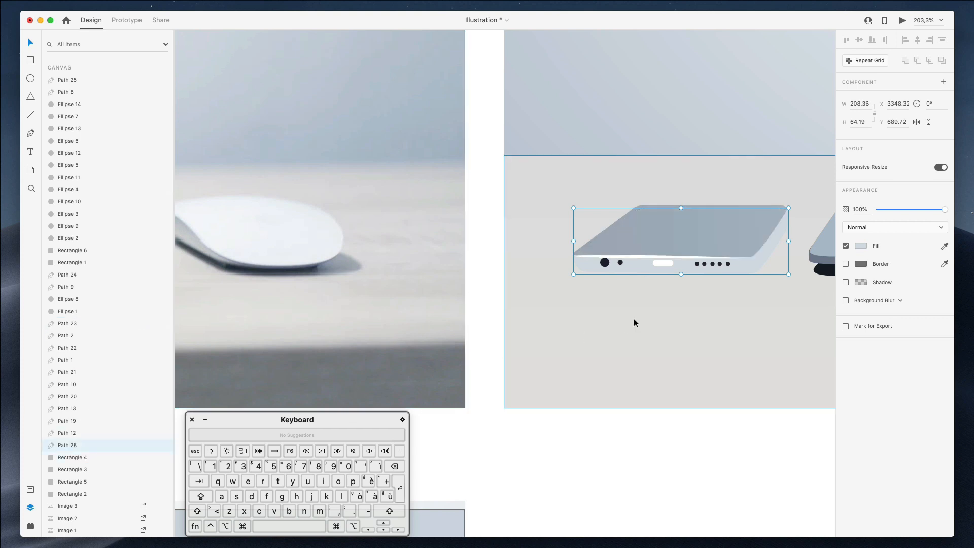
- Fill the copy behind the phone with the dark colour sampled from the shadow under the illustrated laptop
{"action": "scroll", "coordinate": [633, 317], "scroll_direction": "right", "scroll_amount": 5}
{"action": "scroll", "coordinate": [653, 274], "scroll_direction": "down", "scroll_amount": 5}
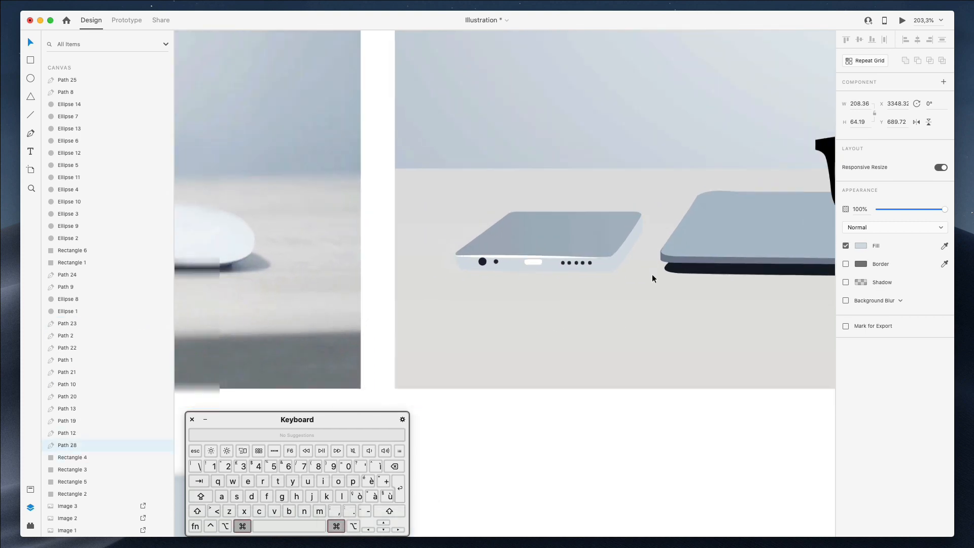
{"action": "left_click", "coordinate": [944, 247]}
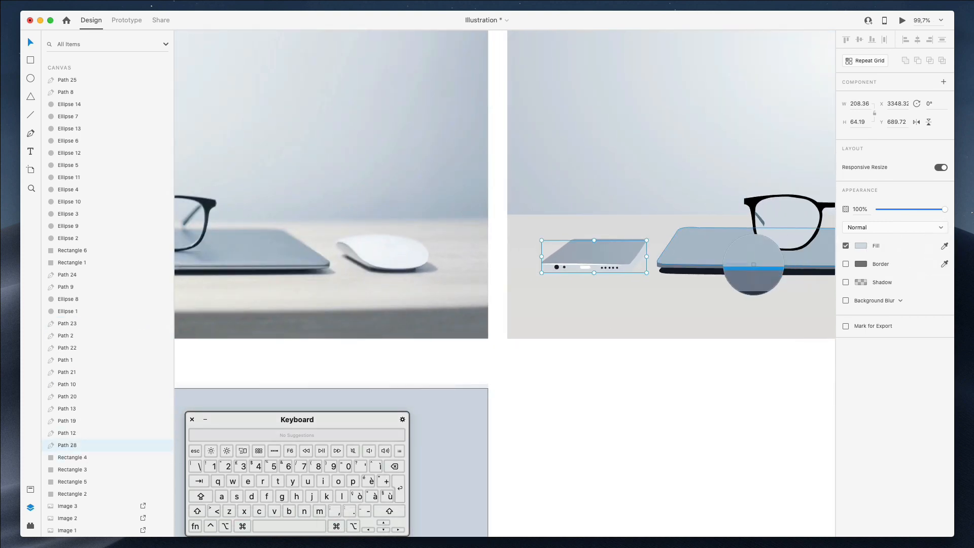
{"action": "left_click", "coordinate": [719, 271]}
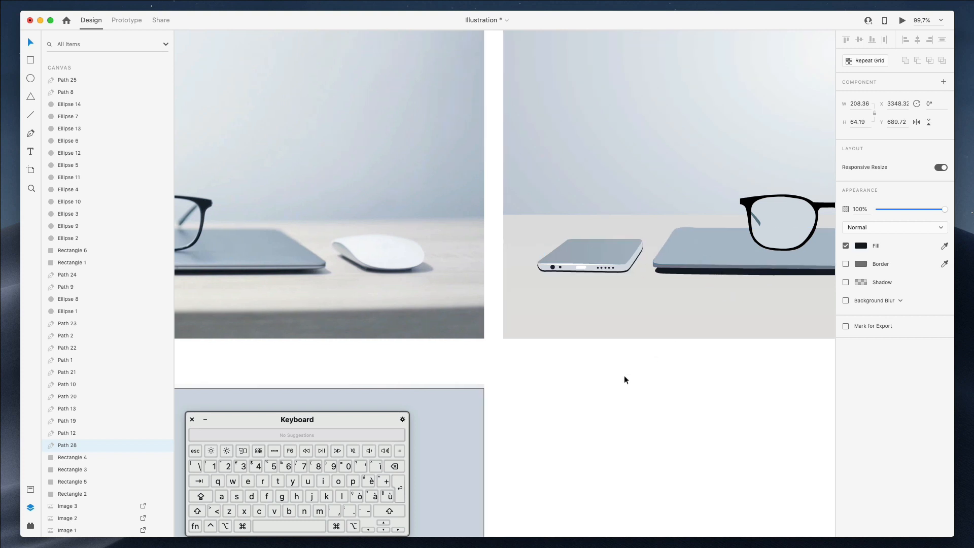
- Shift the front corner anchor of the phone's dark shape inward, narrowing the shape to 204.7 px, and clear the selection
{"action": "scroll", "coordinate": [623, 376], "scroll_direction": "left", "scroll_amount": 10}
{"action": "scroll", "coordinate": [623, 376], "scroll_direction": "right", "scroll_amount": 10}
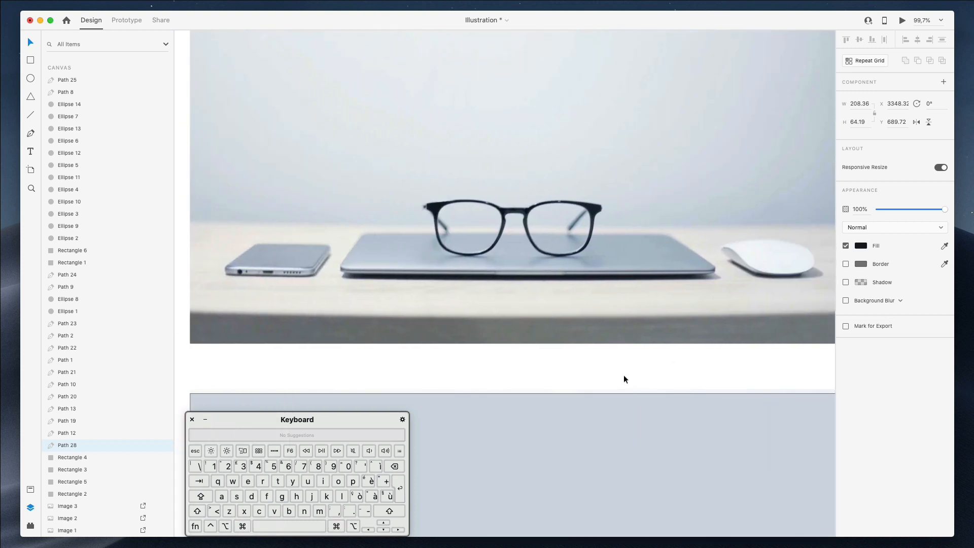
{"action": "scroll", "coordinate": [653, 255], "scroll_direction": "up", "scroll_amount": 5}
{"action": "scroll", "coordinate": [654, 262], "scroll_direction": "up", "scroll_amount": 5}
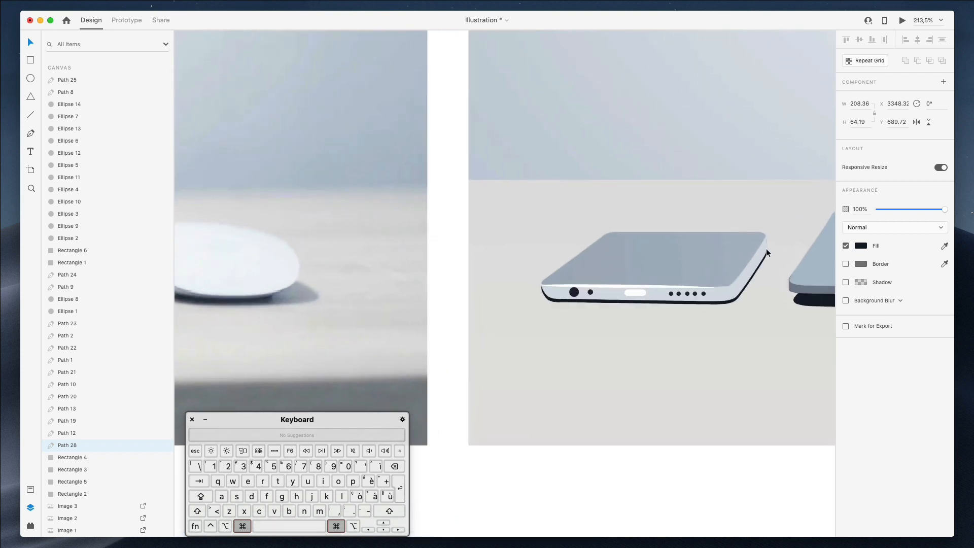
{"action": "double_click", "coordinate": [534, 308]}
{"action": "left_click", "coordinate": [519, 288]}
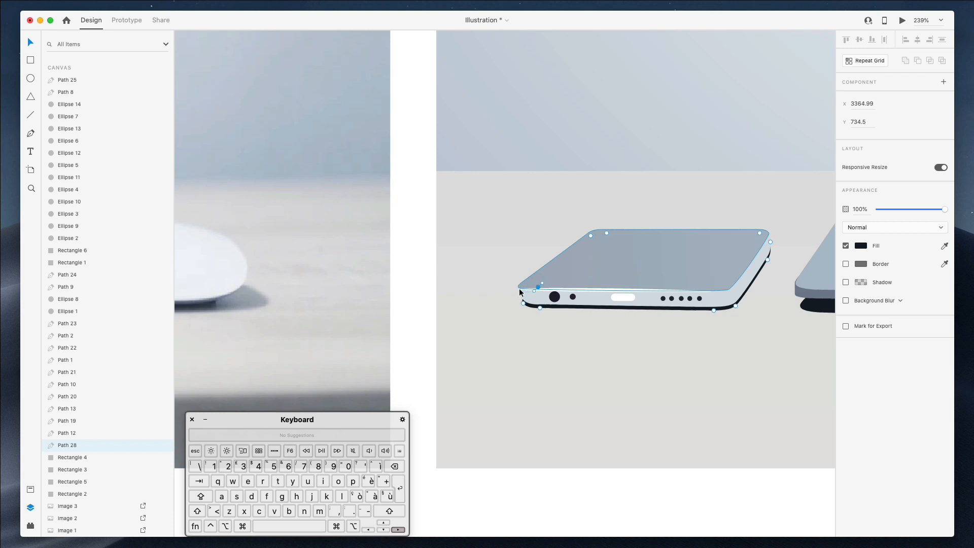
{"action": "key", "text": "Escape"}
{"action": "scroll", "coordinate": [523, 288], "scroll_direction": "down", "scroll_amount": 5}
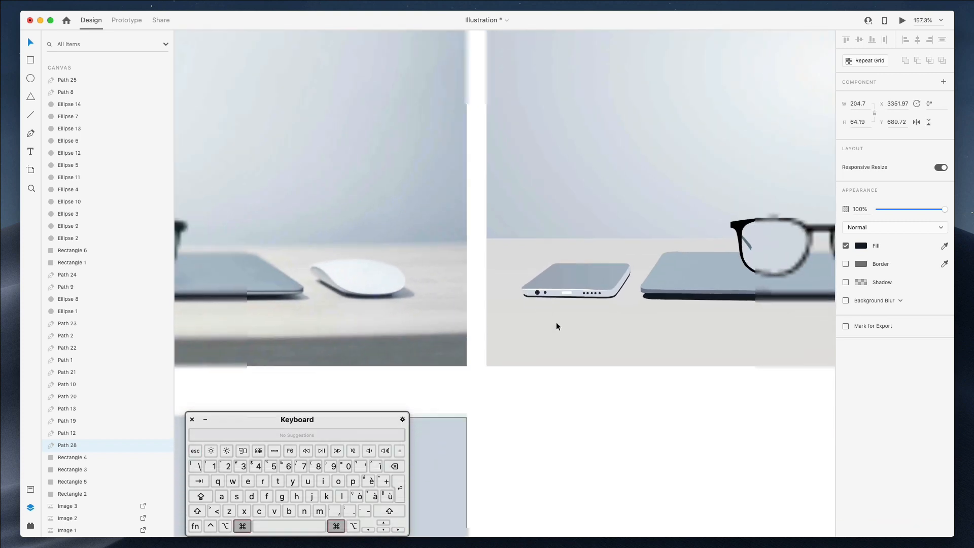
{"action": "left_click", "coordinate": [589, 437]}
- Give the phone's light body a linear gradient fill with its end colour #9DA8B4 sampled from the photo phone
{"action": "scroll", "coordinate": [582, 427], "scroll_direction": "down", "scroll_amount": 1}
{"action": "scroll", "coordinate": [582, 426], "scroll_direction": "left", "scroll_amount": 6}
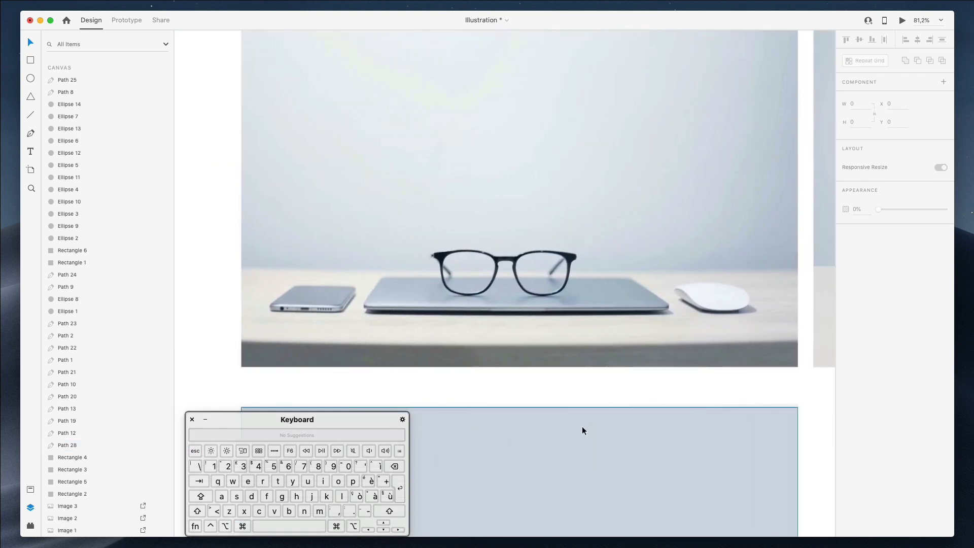
{"action": "scroll", "coordinate": [582, 430], "scroll_direction": "right", "scroll_amount": 6}
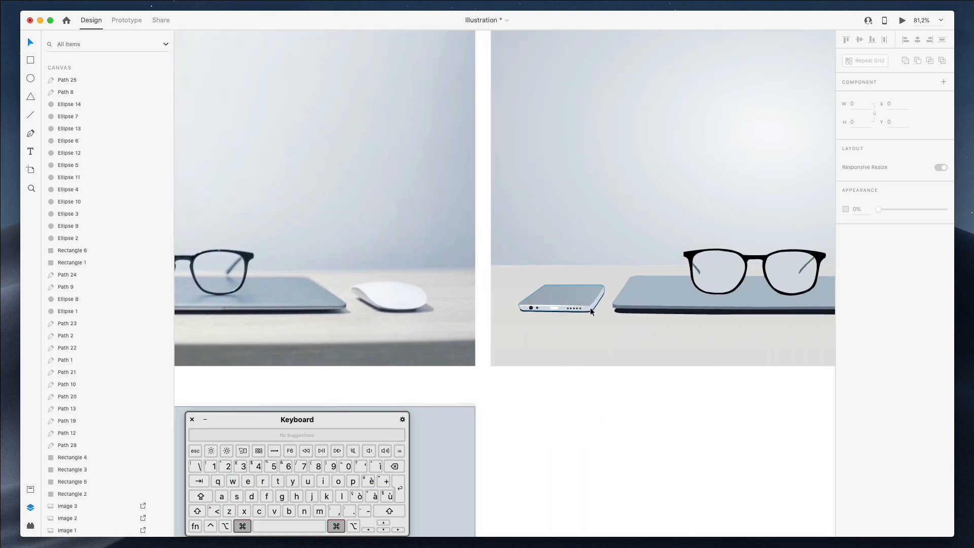
{"action": "left_click", "coordinate": [590, 310], "text": "super"}
{"action": "scroll", "coordinate": [591, 308], "scroll_direction": "down", "scroll_amount": 2}
{"action": "scroll", "coordinate": [634, 300], "scroll_direction": "left", "scroll_amount": 5}
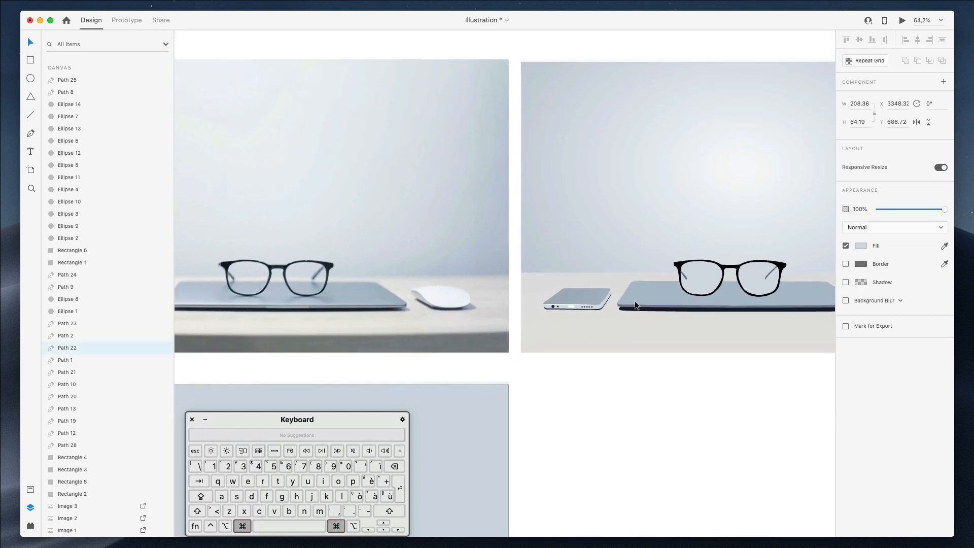
{"action": "scroll", "coordinate": [635, 300], "scroll_direction": "left", "scroll_amount": 3}
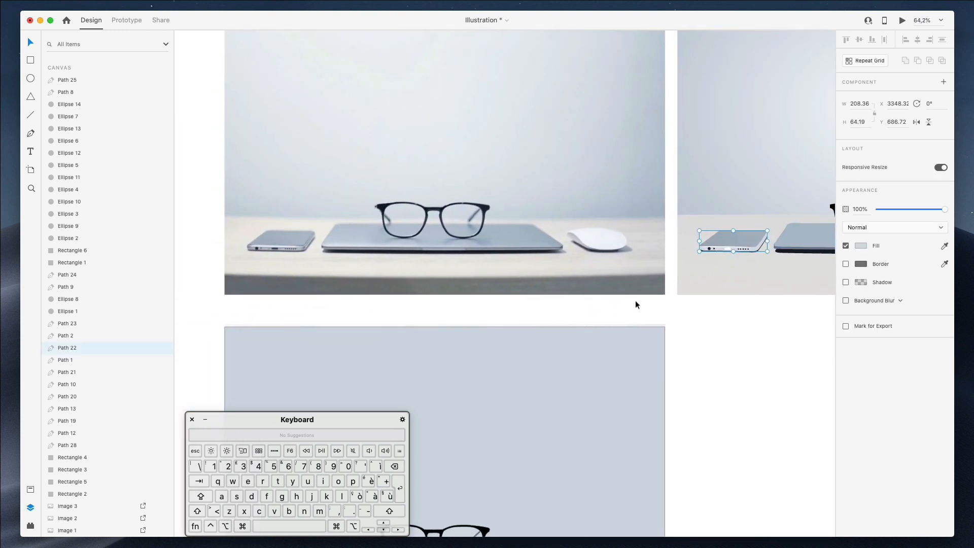
{"action": "left_click", "coordinate": [862, 245]}
{"action": "left_click", "coordinate": [763, 185]}
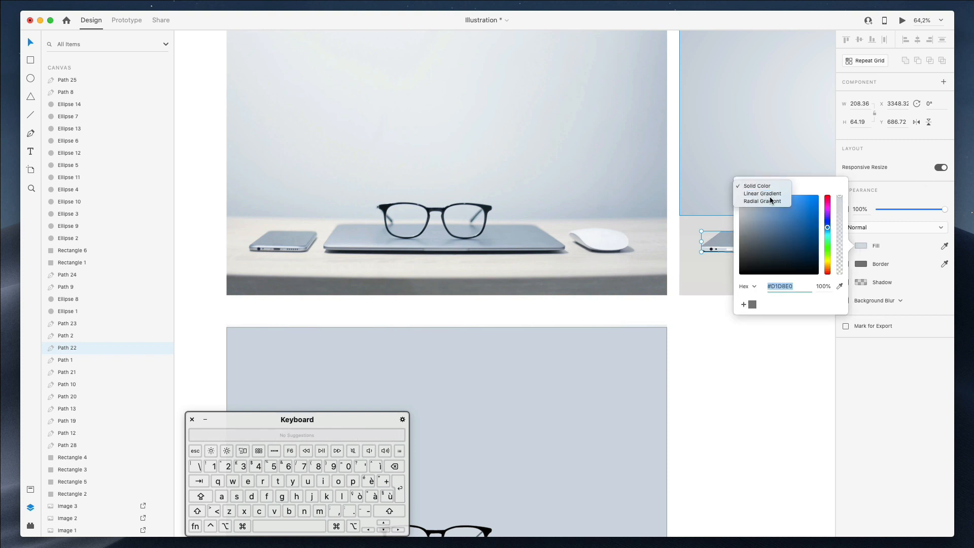
{"action": "left_click", "coordinate": [767, 193]}
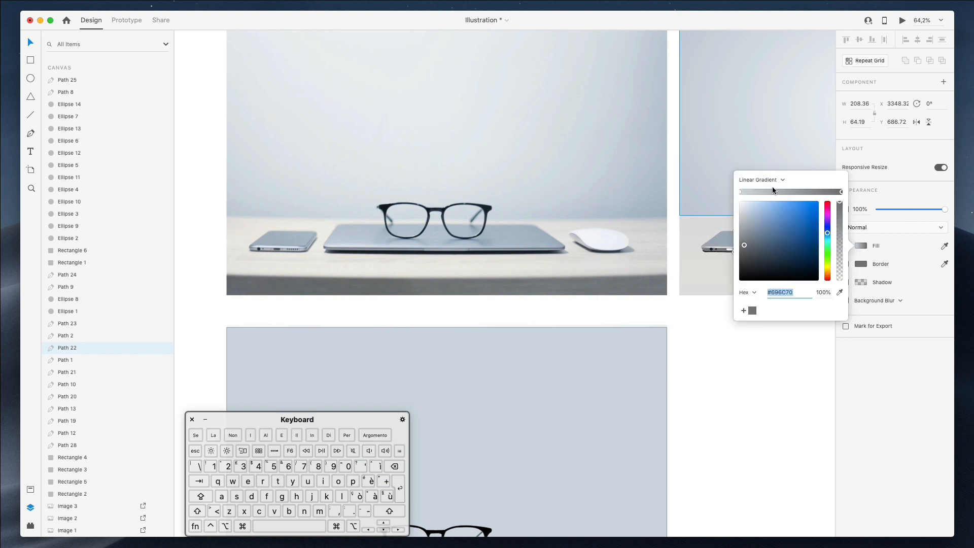
{"action": "scroll", "coordinate": [649, 230], "scroll_direction": "right", "scroll_amount": 4}
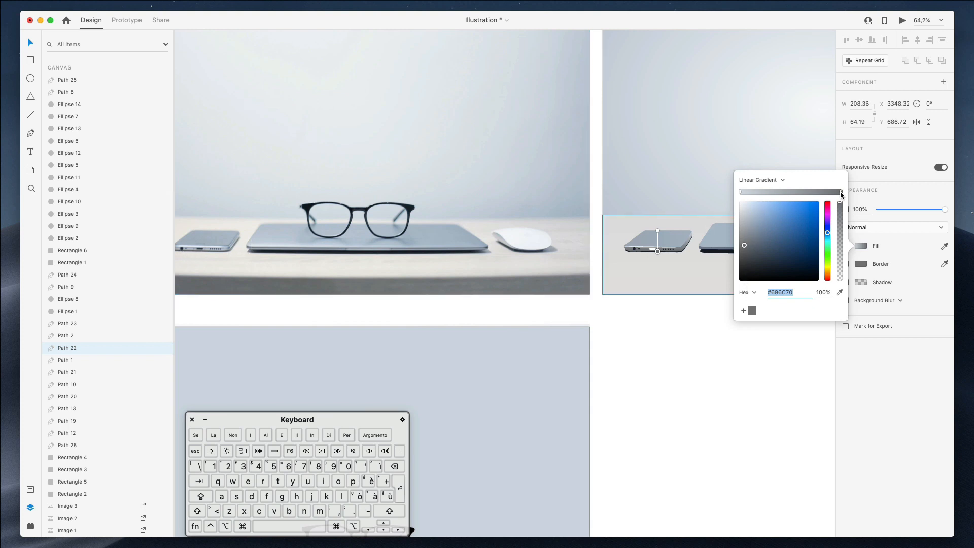
{"action": "left_click", "coordinate": [840, 293]}
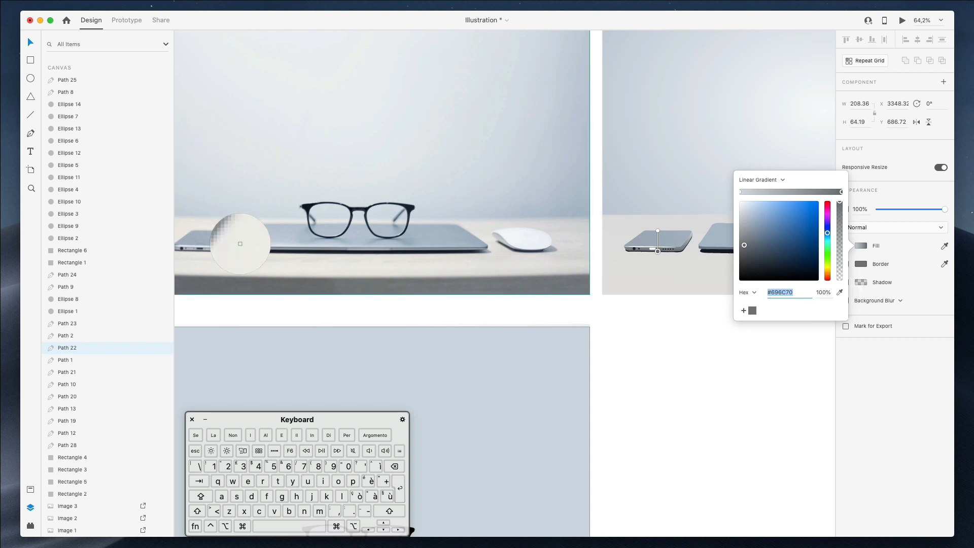
{"action": "left_click", "coordinate": [222, 248]}
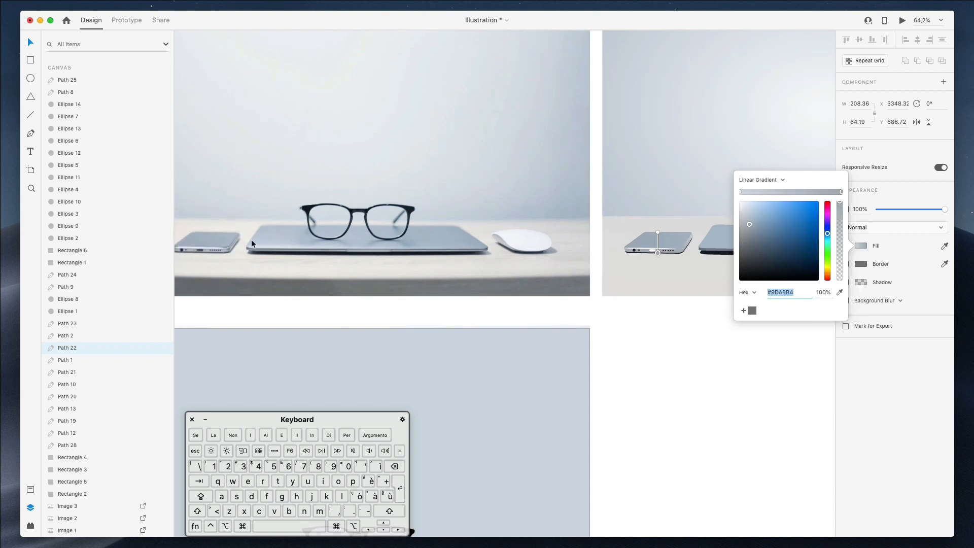
- Move the start point of the phone body's gradient down to about the middle of the phone, and clear the selection
{"action": "left_click", "coordinate": [740, 195]}
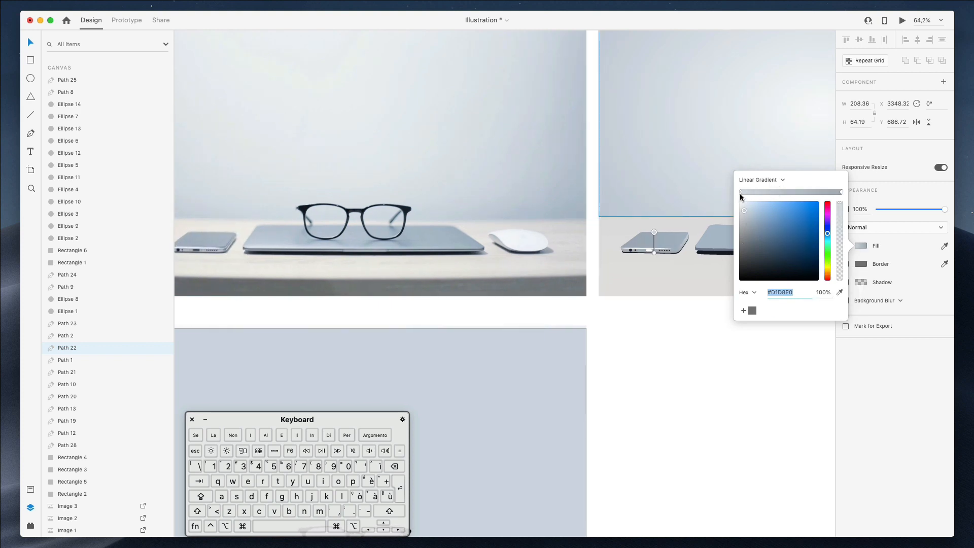
{"action": "left_click_drag", "start_coordinate": [654, 232], "coordinate": [653, 242]}
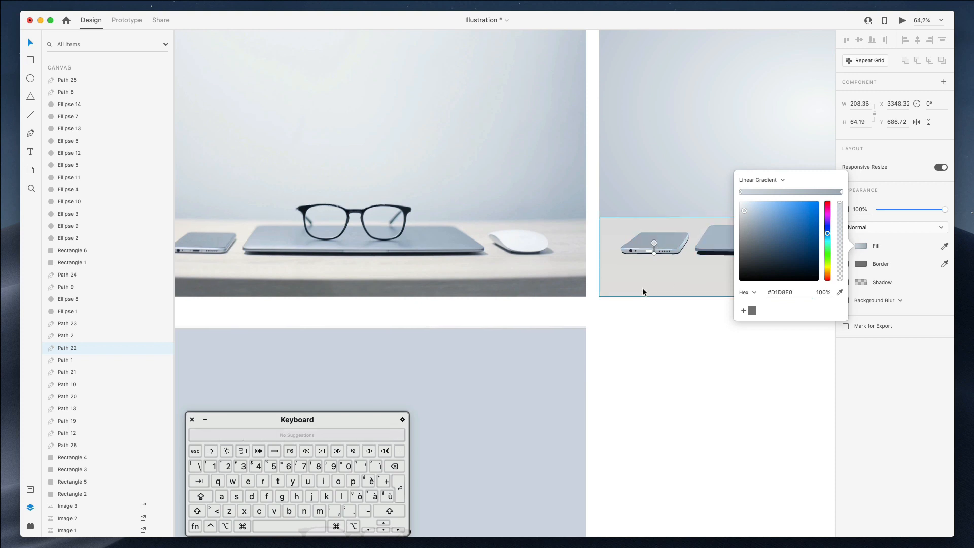
{"action": "left_click", "coordinate": [659, 288]}
{"action": "left_click", "coordinate": [666, 299]}
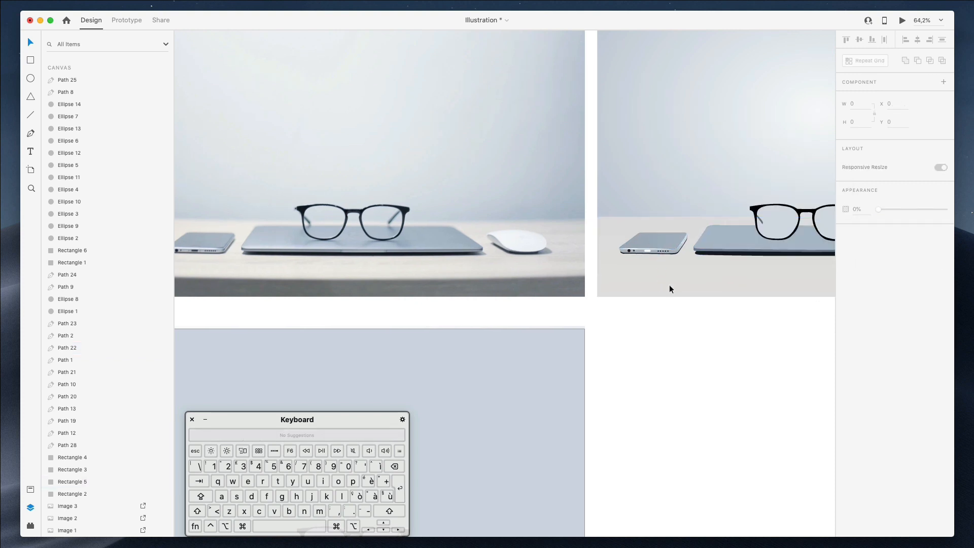
- Add a drop shadow to the dark shape under the phone in #000000 at 100% opacity, and clear the selection
{"action": "left_click", "coordinate": [671, 255]}
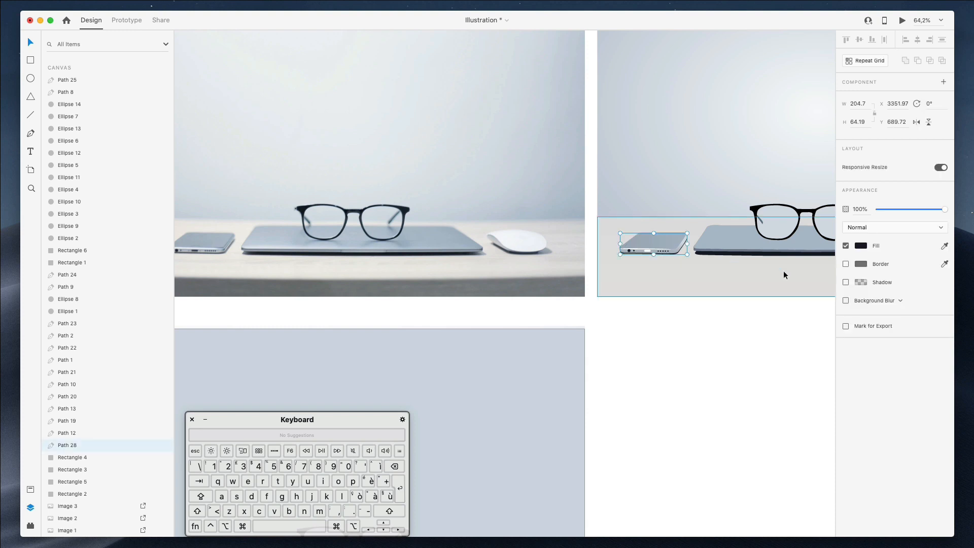
{"action": "left_click", "coordinate": [846, 283]}
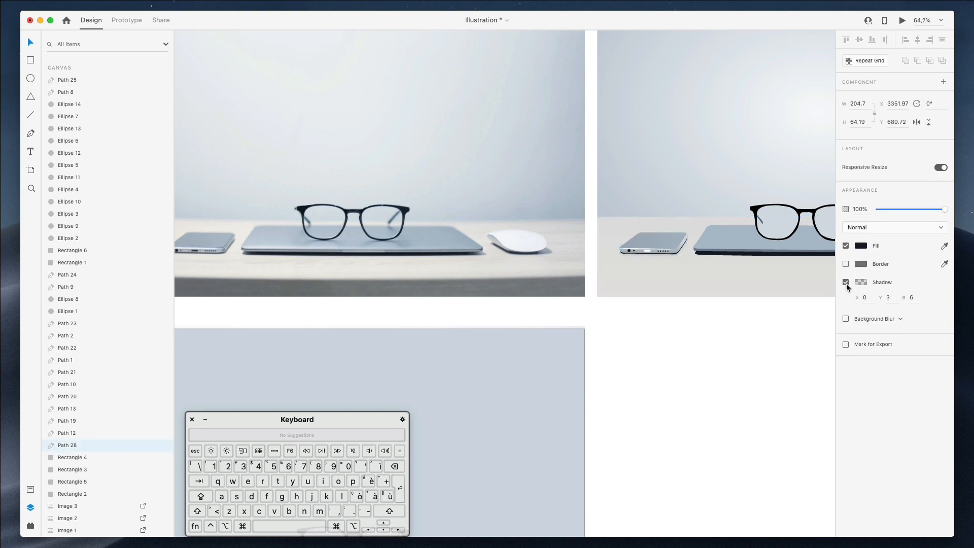
{"action": "left_click", "coordinate": [861, 282]}
{"action": "left_click", "coordinate": [824, 318]}
{"action": "key", "text": "shift+Up"}
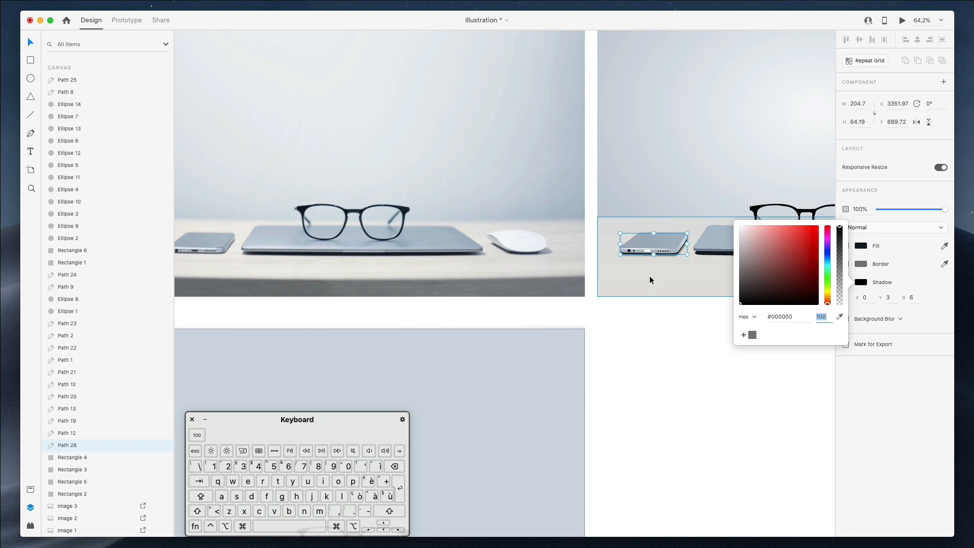
{"action": "scroll", "coordinate": [658, 284], "scroll_direction": "right", "scroll_amount": 3}
{"action": "left_click", "coordinate": [624, 372]}
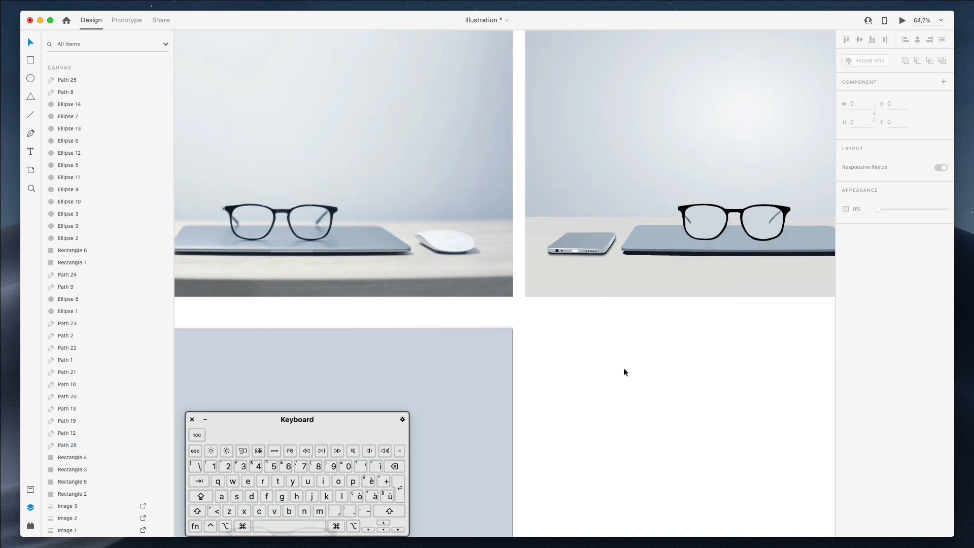
- Nudge the dark shape under the phone 3 px up, to Y 686.72
{"action": "left_click", "coordinate": [589, 254], "text": "super"}
{"action": "key", "text": "Up"}
{"action": "key", "text": "Up"}
{"action": "key", "text": "Up"}
{"action": "key", "text": "Up"}
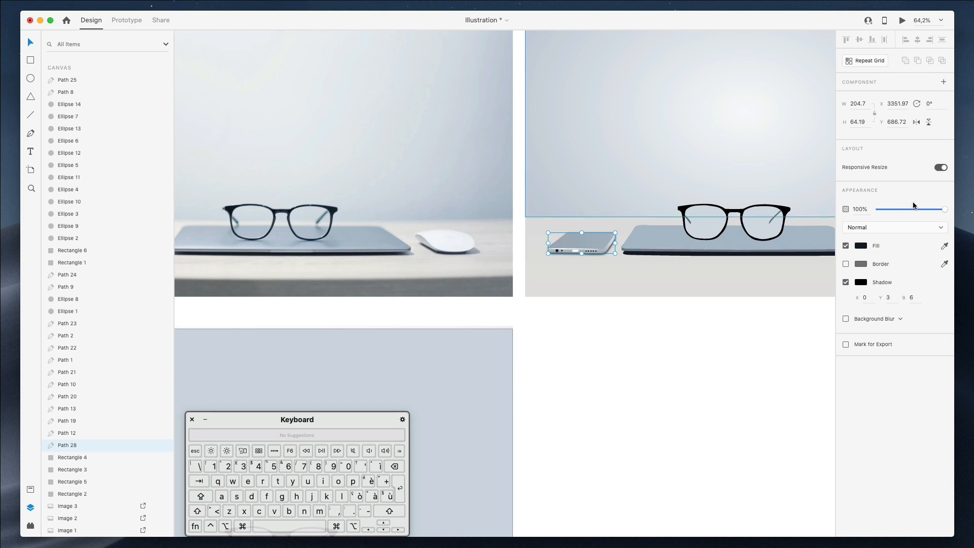
- Set the opacity of the dark shape under the phone to 89%, and clear the selection
{"action": "mouse_move", "coordinate": [912, 212]}
{"action": "left_mouse_down"}
{"action": "mouse_move", "coordinate": [932, 215]}
{"action": "mouse_move", "coordinate": [915, 213]}
{"action": "left_mouse_up"}
{"action": "scroll", "coordinate": [626, 240], "scroll_direction": "left", "scroll_amount": 4}
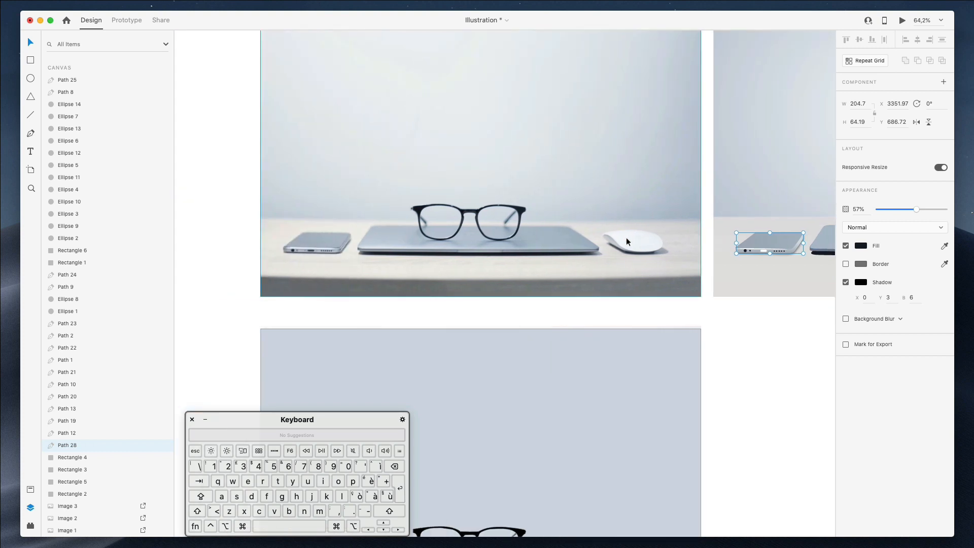
{"action": "scroll", "coordinate": [627, 240], "scroll_direction": "right", "scroll_amount": 4}
{"action": "left_click_drag", "start_coordinate": [909, 210], "coordinate": [944, 212]}
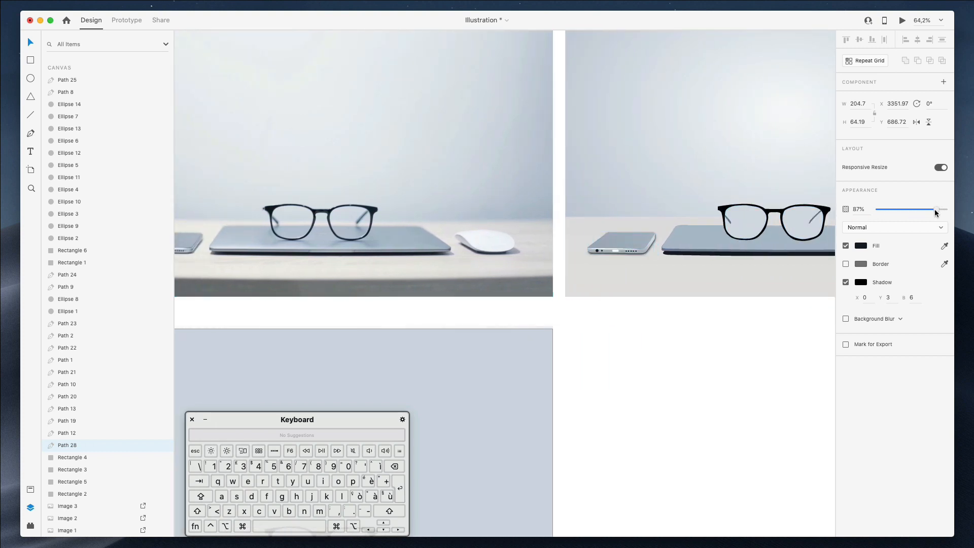
{"action": "left_click", "coordinate": [674, 413]}
- Copy the dark shape under the phone (Path 28) for reuse of its appearance
{"action": "scroll", "coordinate": [674, 413], "scroll_direction": "right", "scroll_amount": 5}
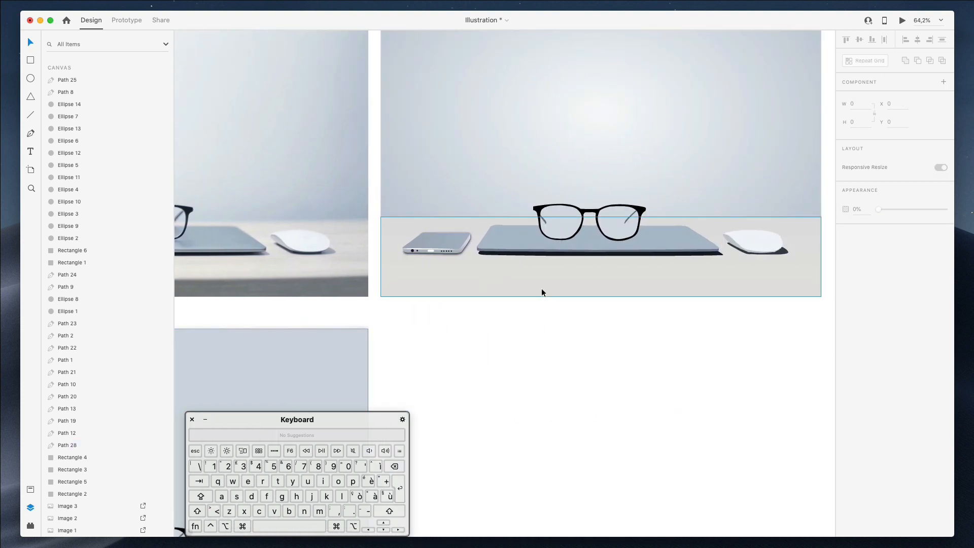
{"action": "left_click", "coordinate": [542, 290]}
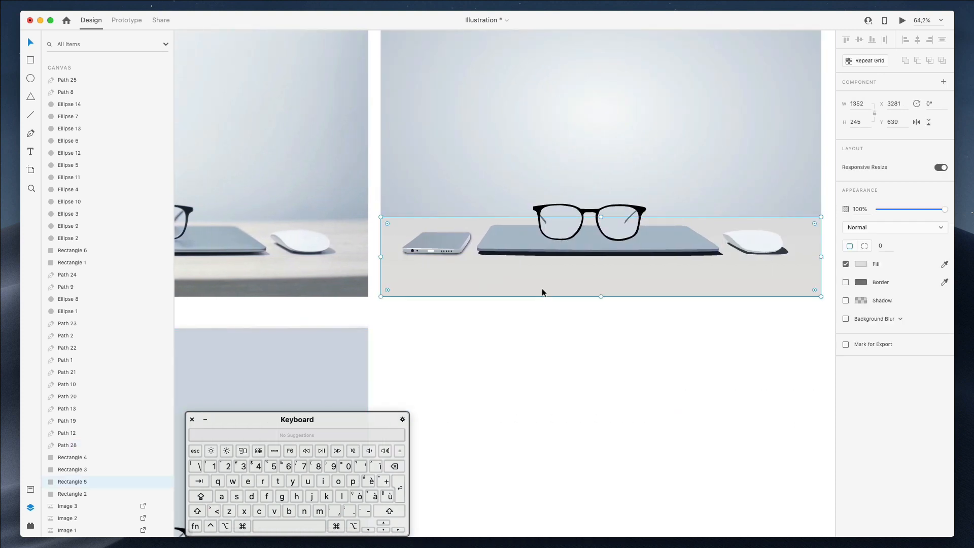
{"action": "scroll", "coordinate": [446, 256], "scroll_direction": "up", "scroll_amount": 2}
{"action": "left_click", "coordinate": [447, 253], "text": "super"}
{"action": "scroll", "coordinate": [447, 254], "scroll_direction": "up", "scroll_amount": 5}
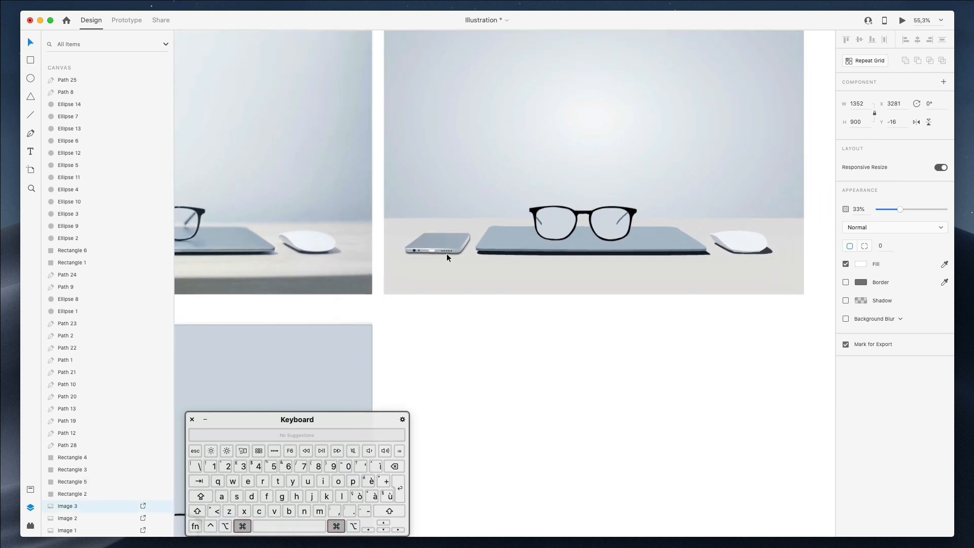
{"action": "left_click", "coordinate": [467, 248], "text": "super"}
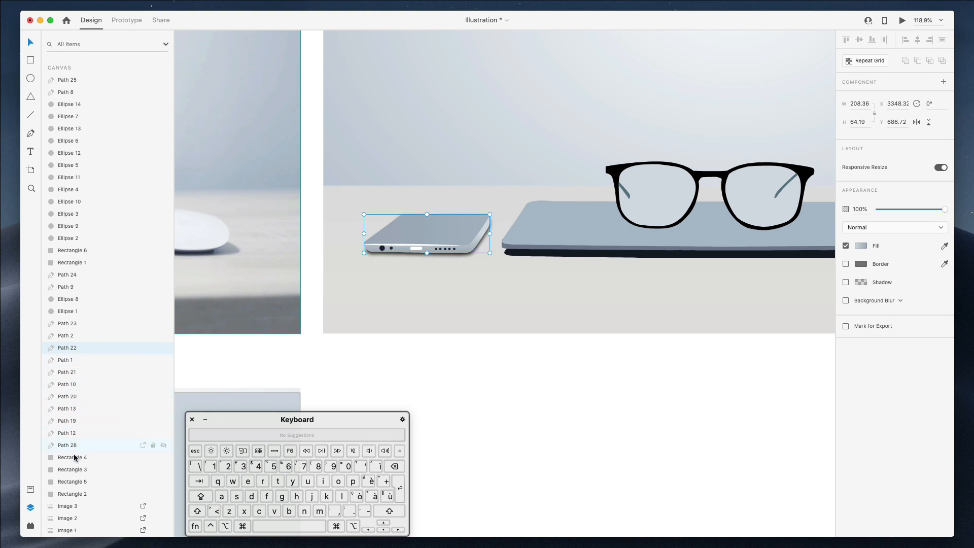
{"action": "left_click", "coordinate": [69, 446]}
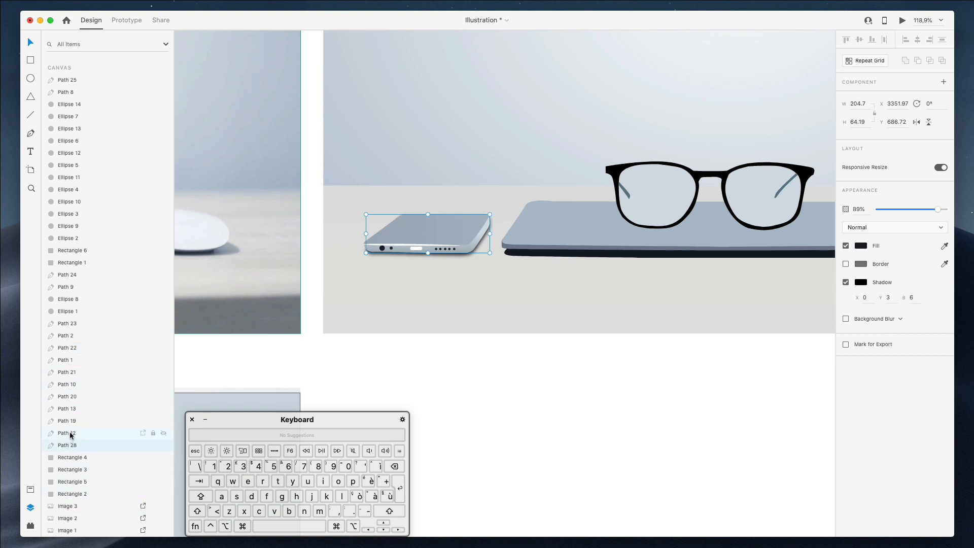
{"action": "key", "text": "shift+Down"}
{"action": "key", "text": "shift+Up"}
{"action": "right_click", "coordinate": [79, 446]}
{"action": "left_click", "coordinate": [91, 452]}
- Paste the copied appearance onto the dark shape under the laptop
{"action": "left_click", "coordinate": [623, 258], "text": "super"}
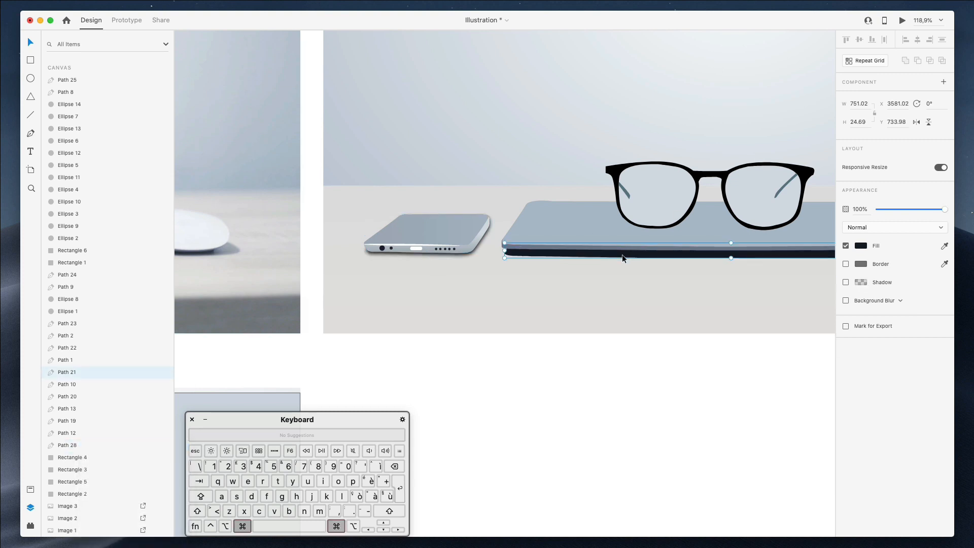
{"action": "right_click", "coordinate": [622, 254]}
{"action": "left_click", "coordinate": [668, 288]}
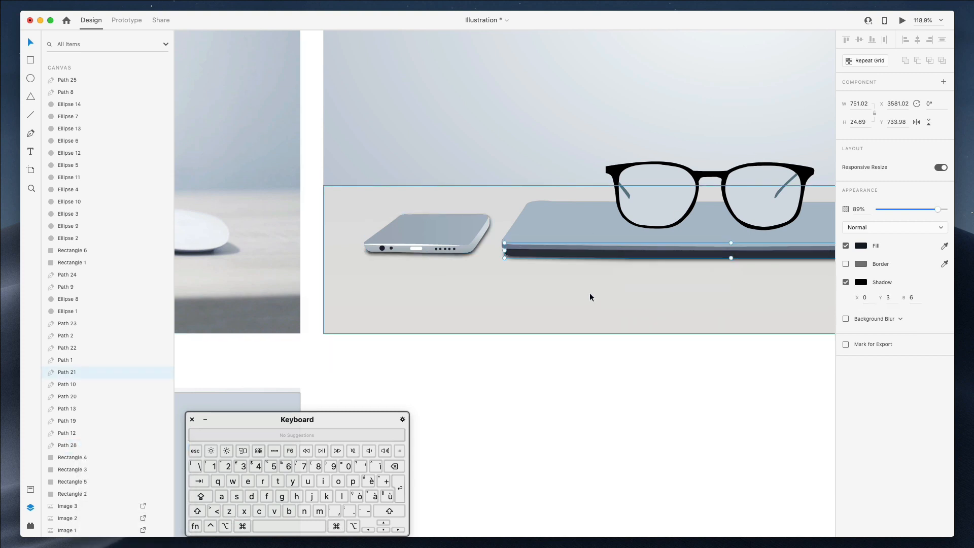
- Set the shadow blur to 4 on the dark shapes under the laptop and the phone, and clear the selection
{"action": "scroll", "coordinate": [589, 294], "scroll_direction": "down", "scroll_amount": 5}
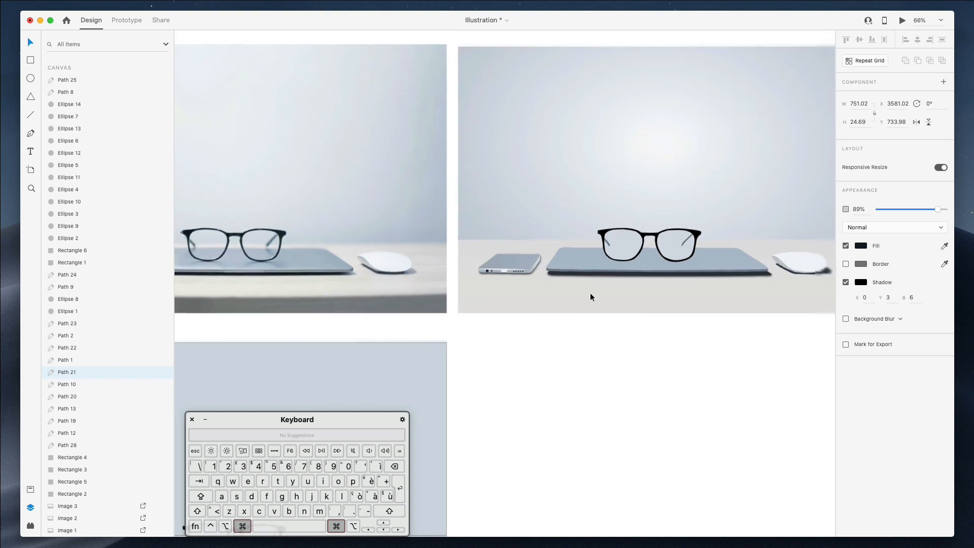
{"action": "scroll", "coordinate": [590, 297], "scroll_direction": "down", "scroll_amount": 2}
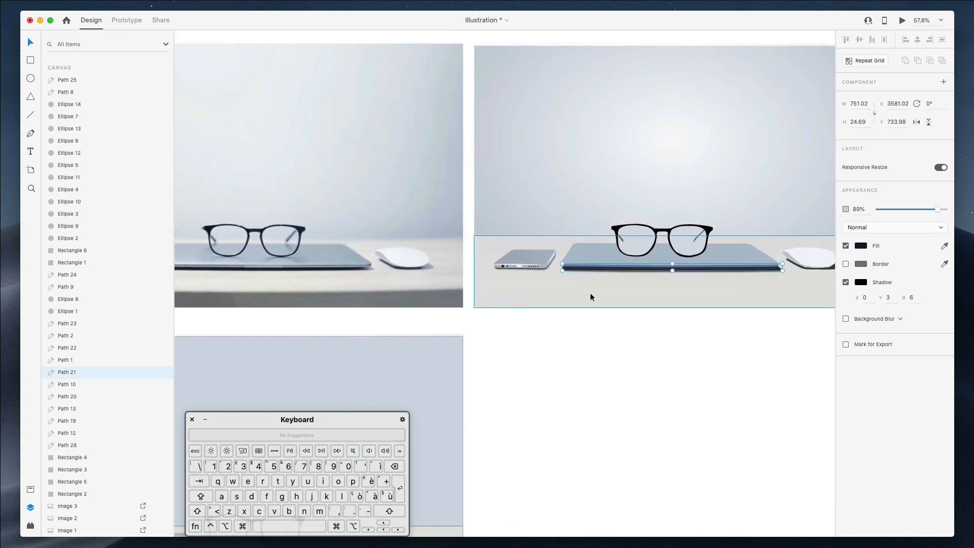
{"action": "left_click", "coordinate": [913, 297]}
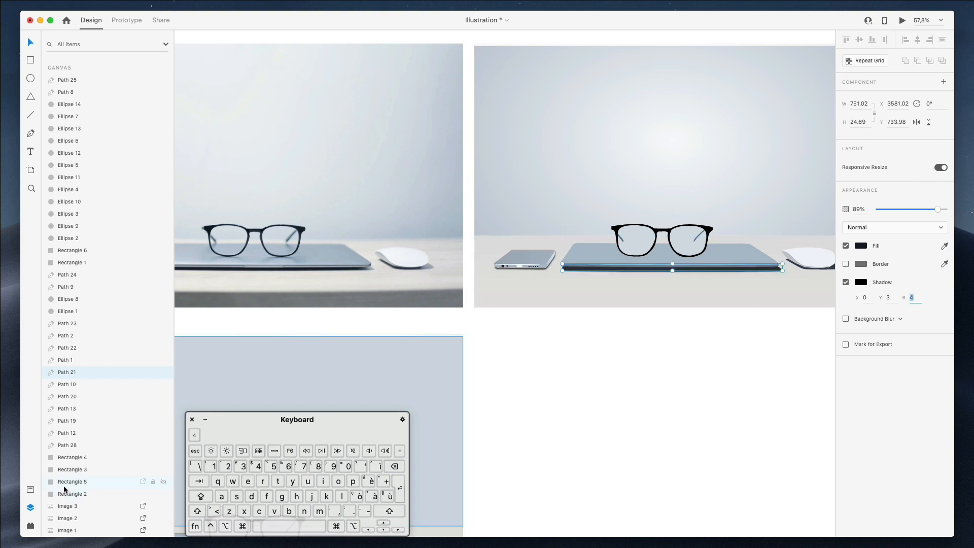
{"action": "left_click", "coordinate": [66, 446]}
{"action": "left_click", "coordinate": [913, 298]}
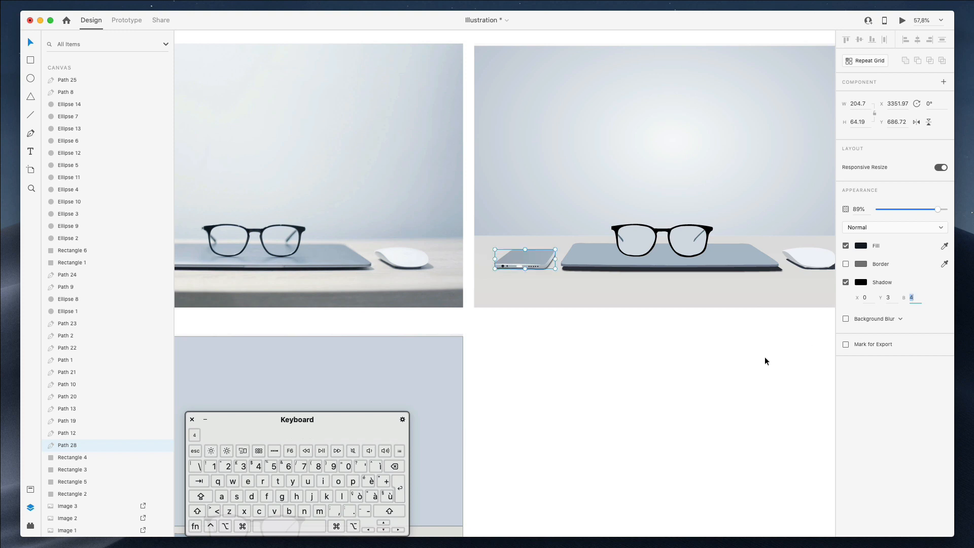
{"action": "left_click", "coordinate": [613, 404]}
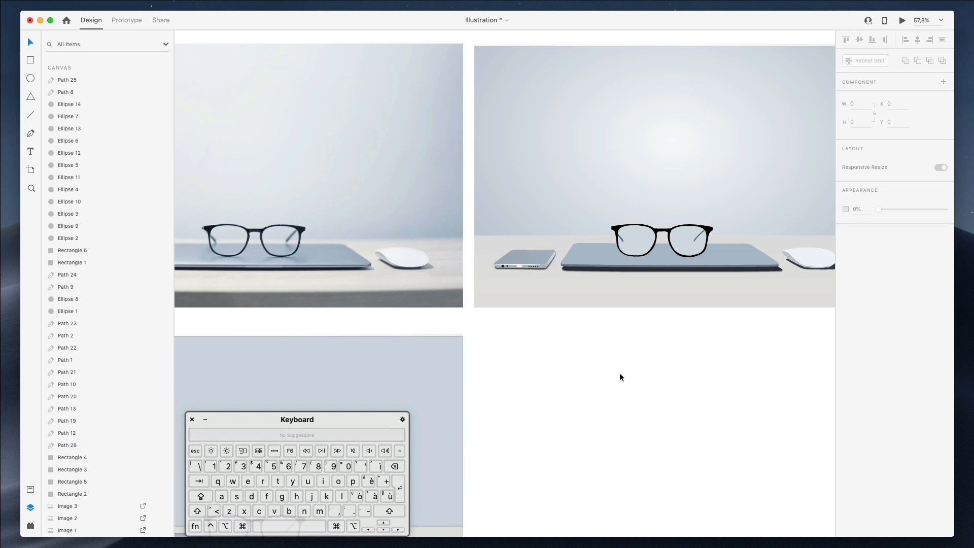
- Copy the phone screen's shape and paste its gradient appearance onto the laptop lid
{"action": "left_click", "coordinate": [538, 256], "text": "super"}
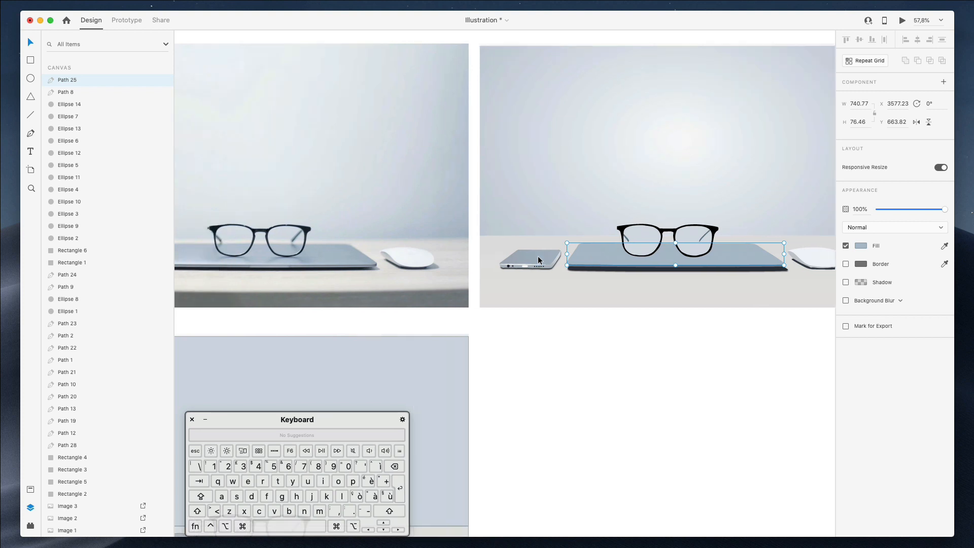
{"action": "scroll", "coordinate": [538, 256], "scroll_direction": "left", "scroll_amount": 4}
{"action": "scroll", "coordinate": [538, 257], "scroll_direction": "right", "scroll_amount": 3}
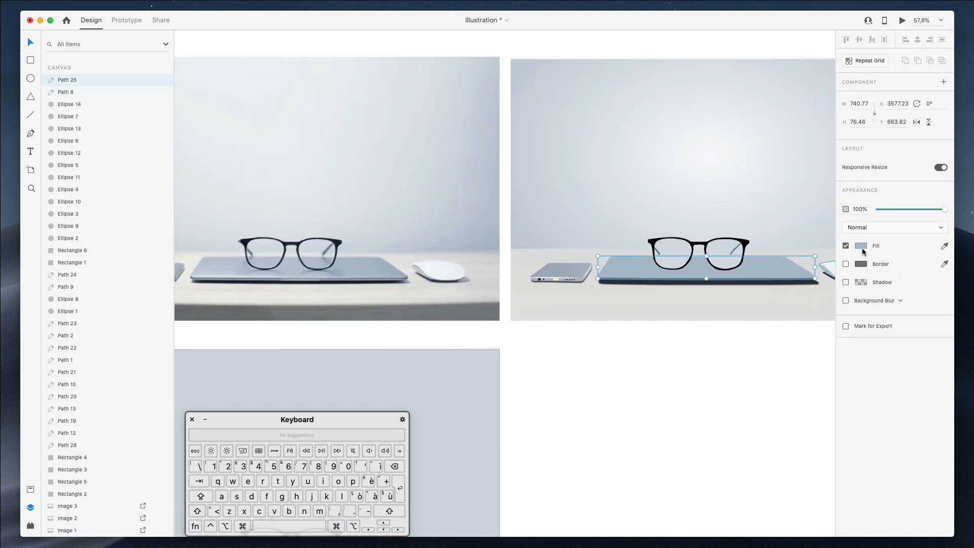
{"action": "left_click", "coordinate": [568, 272], "text": "super"}
{"action": "right_click", "coordinate": [568, 272]}
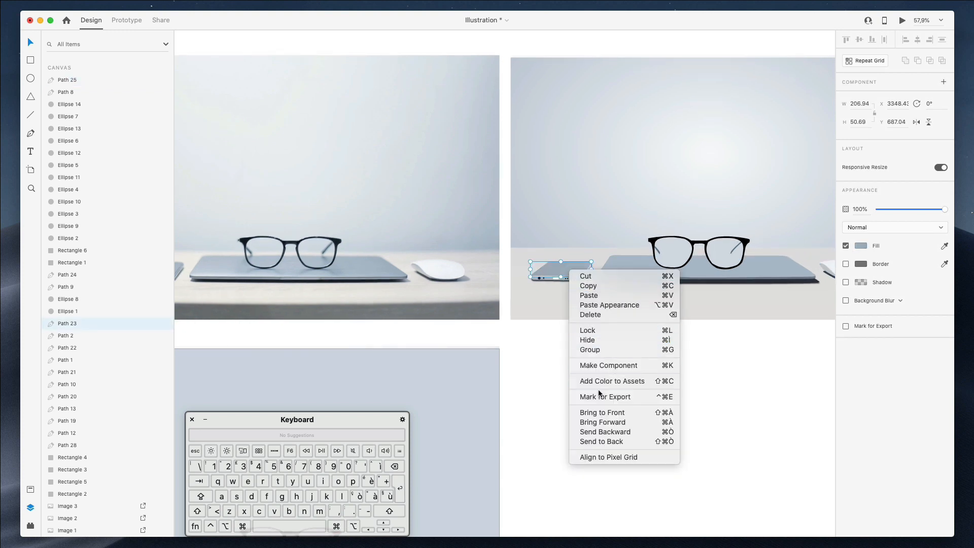
{"action": "left_click", "coordinate": [598, 286]}
{"action": "left_click", "coordinate": [629, 269], "text": "super"}
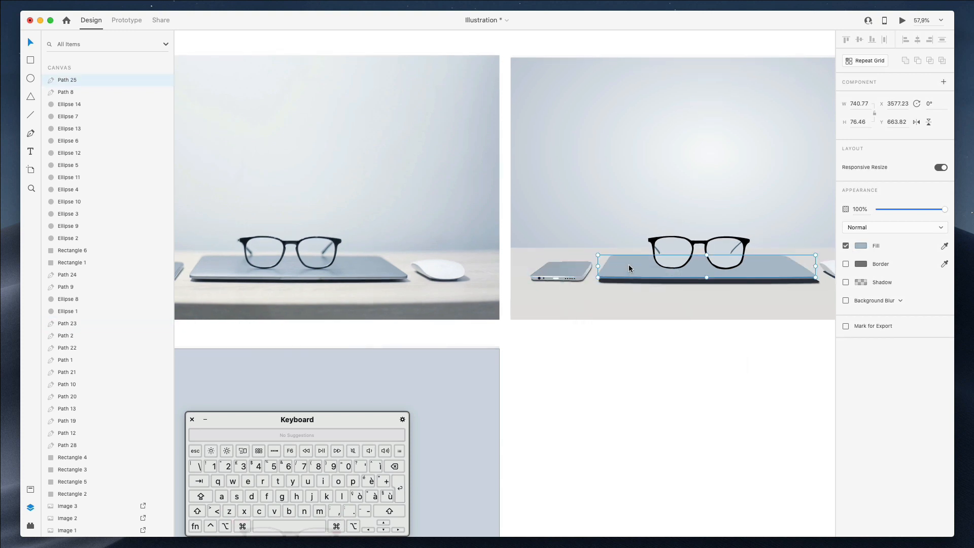
{"action": "right_click", "coordinate": [627, 261]}
{"action": "left_click", "coordinate": [658, 297]}
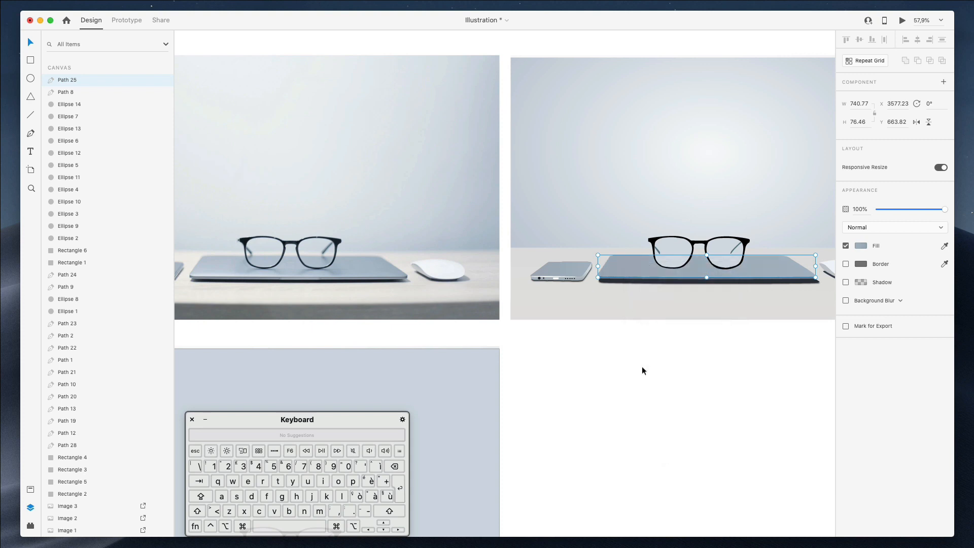
- Set the start colour of the laptop lid's linear gradient to #C7D2E3, sampled from the laptop in the photo
{"action": "left_click", "coordinate": [859, 245]}
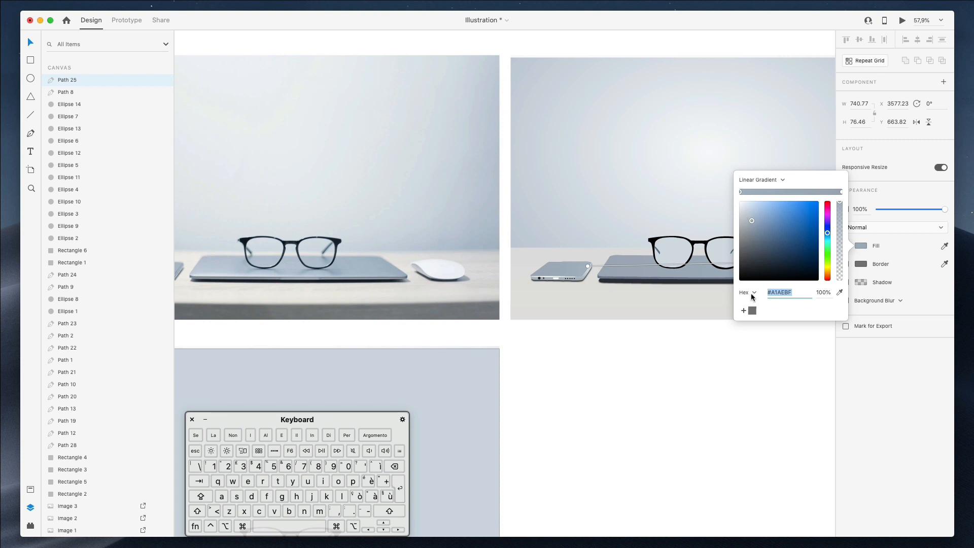
{"action": "left_click", "coordinate": [840, 293]}
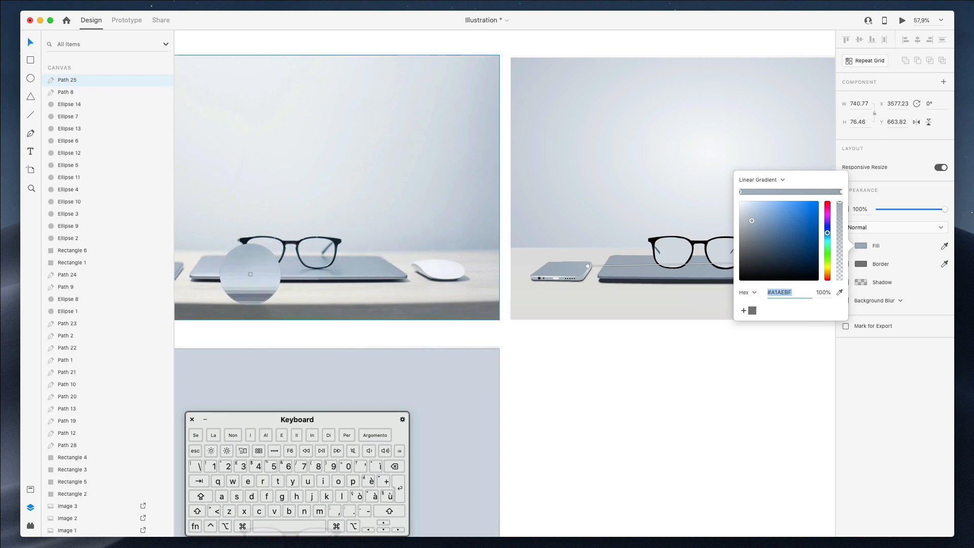
{"action": "left_click", "coordinate": [245, 274]}
{"action": "scroll", "coordinate": [584, 304], "scroll_direction": "right", "scroll_amount": 5}
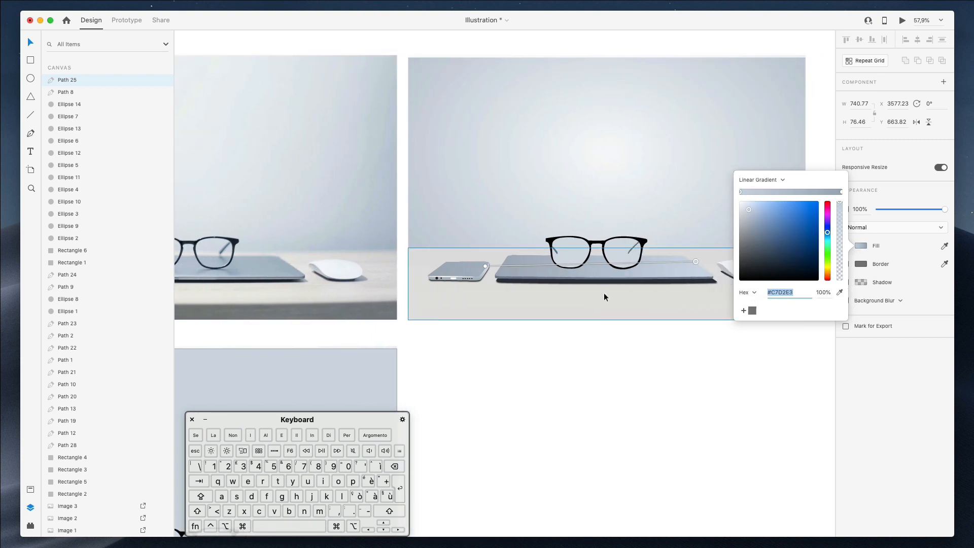
{"action": "scroll", "coordinate": [613, 270], "scroll_direction": "left", "scroll_amount": 4}
{"action": "scroll", "coordinate": [616, 270], "scroll_direction": "right", "scroll_amount": 3}
{"action": "scroll", "coordinate": [616, 269], "scroll_direction": "right", "scroll_amount": 2}
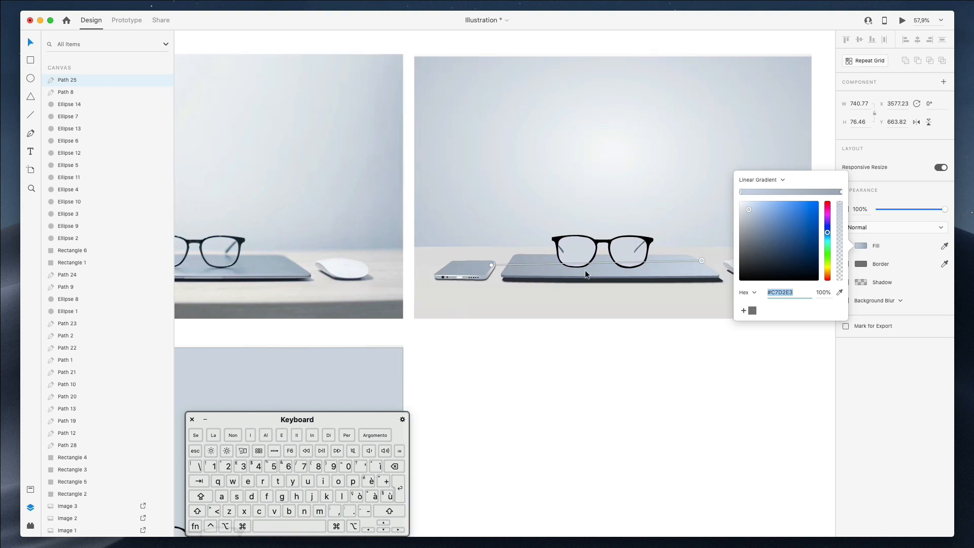
{"action": "scroll", "coordinate": [586, 270], "scroll_direction": "left", "scroll_amount": 5}
{"action": "scroll", "coordinate": [585, 270], "scroll_direction": "right", "scroll_amount": 3}
{"action": "scroll", "coordinate": [586, 270], "scroll_direction": "right", "scroll_amount": 3}
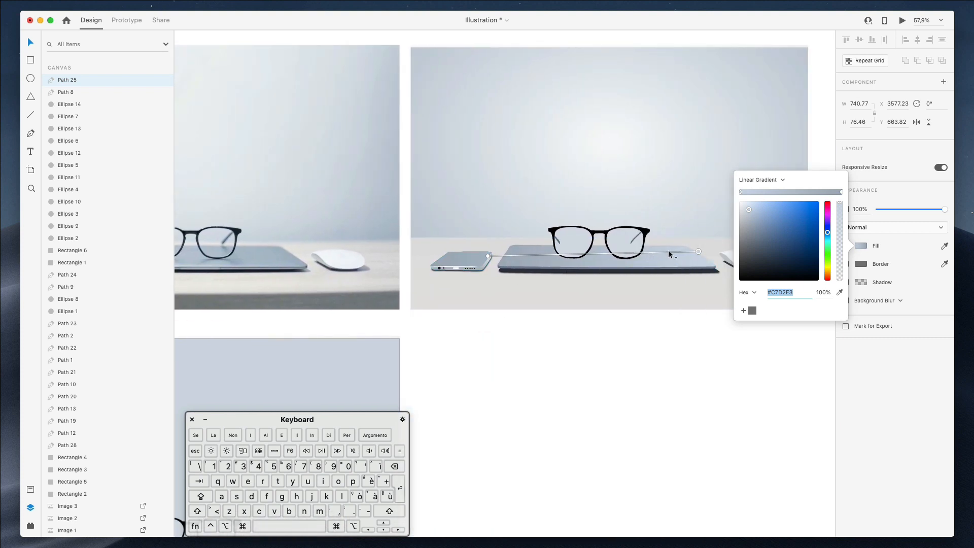
- Reposition the laptop lid's gradient to run almost vertically from just above the lid down to its lower edge, left of its centre
{"action": "left_click_drag", "start_coordinate": [699, 251], "coordinate": [544, 245]}
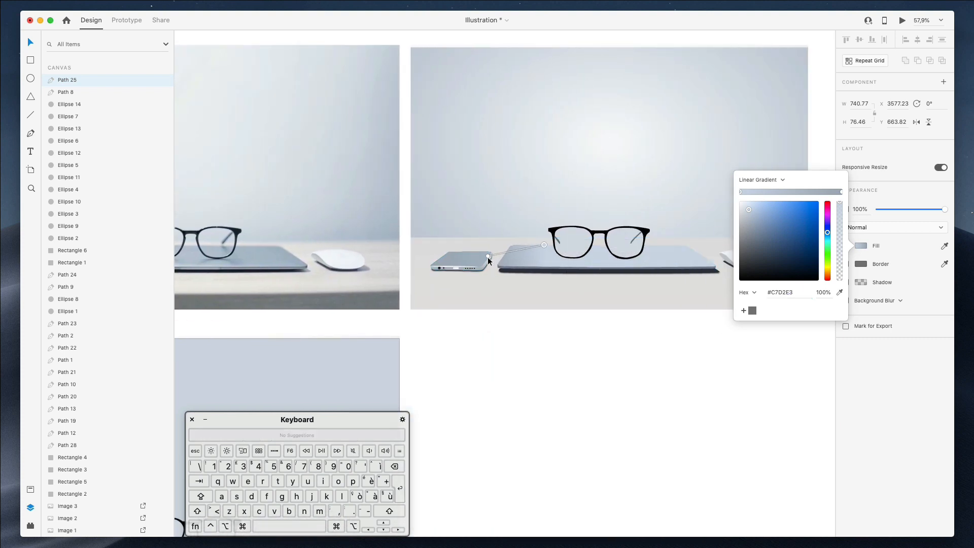
{"action": "left_click_drag", "start_coordinate": [488, 256], "coordinate": [641, 274]}
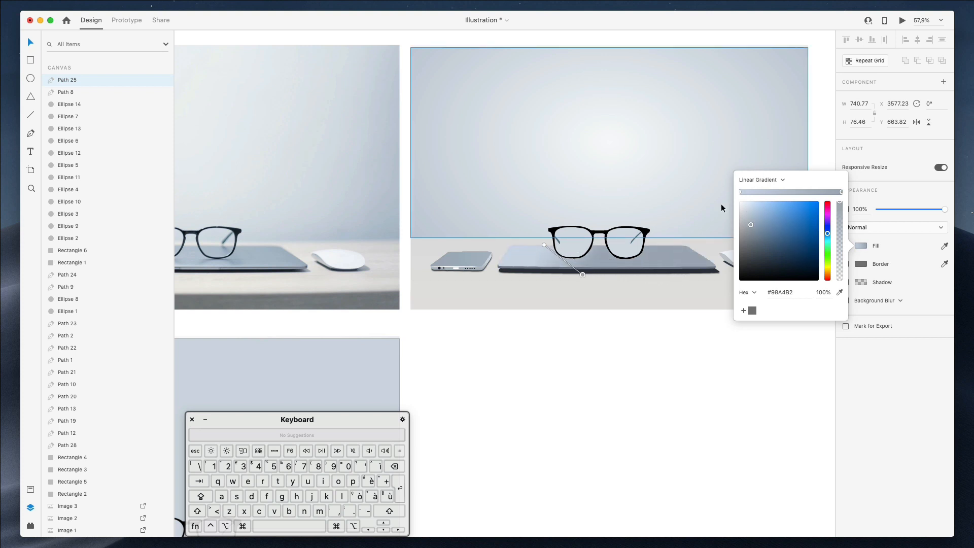
{"action": "mouse_move", "coordinate": [544, 245]}
{"action": "left_mouse_down"}
{"action": "mouse_move", "coordinate": [596, 243]}
{"action": "mouse_move", "coordinate": [585, 243]}
{"action": "mouse_move", "coordinate": [590, 271]}
{"action": "left_mouse_up"}
{"action": "key", "text": "Escape"}
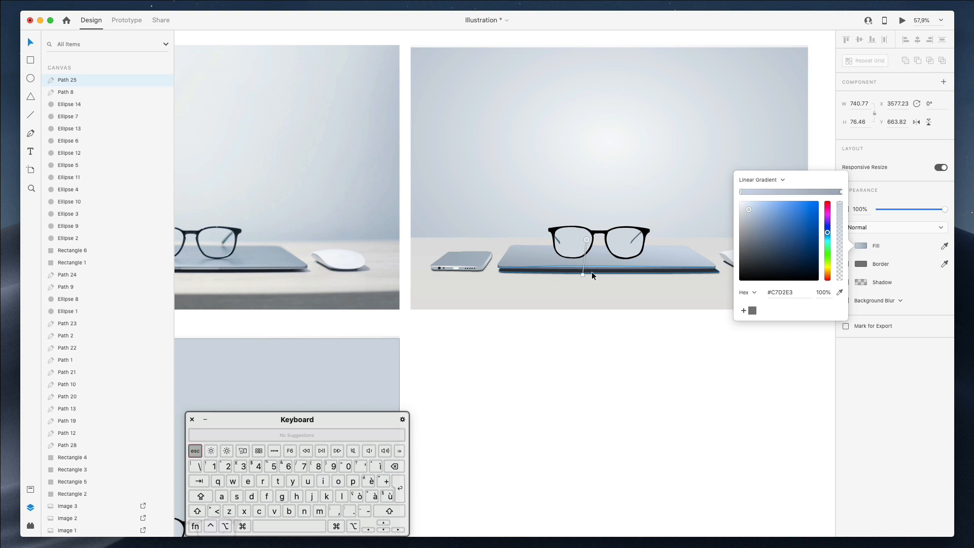
- Paste a copy of the phone screen in place and paste the copied appearance onto it
{"action": "right_click", "coordinate": [537, 252]}
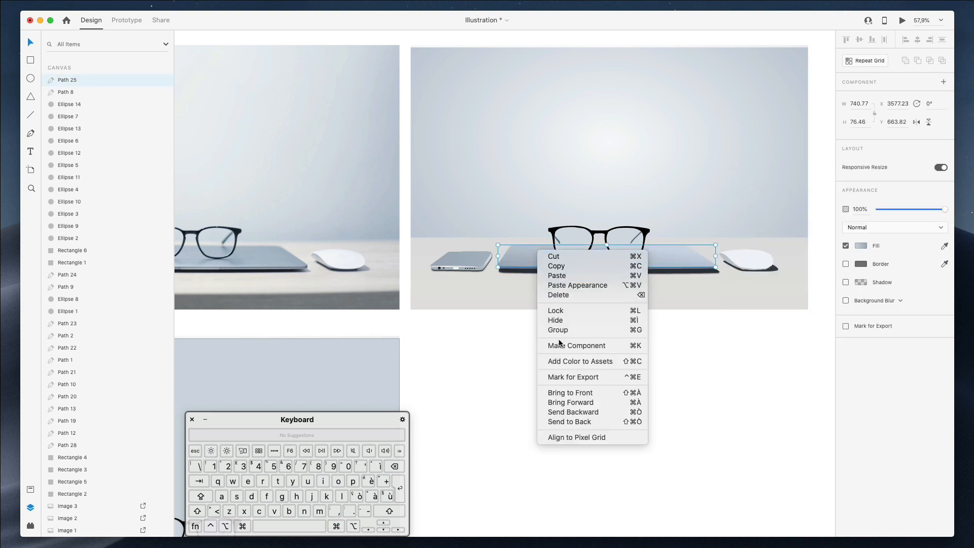
{"action": "left_click", "coordinate": [563, 275]}
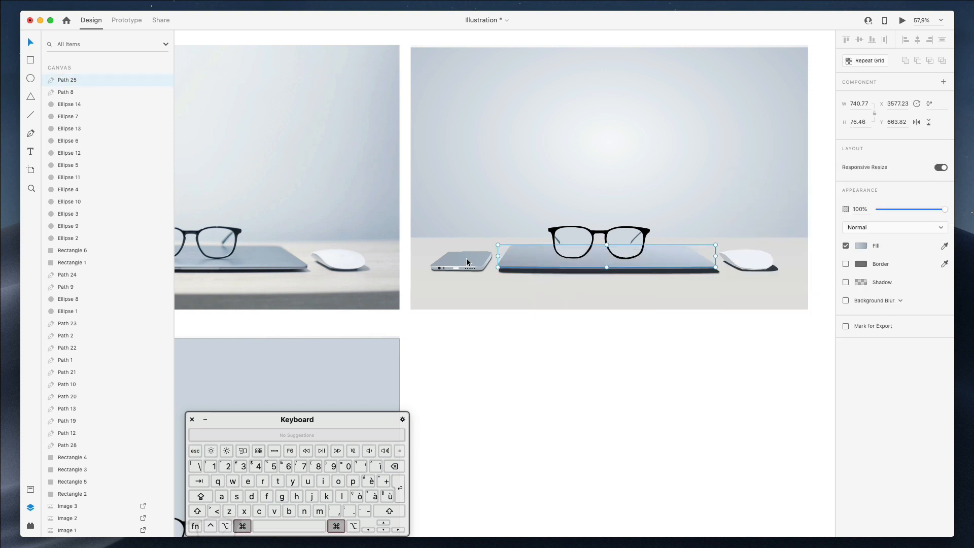
{"action": "right_click", "coordinate": [473, 254], "text": "super"}
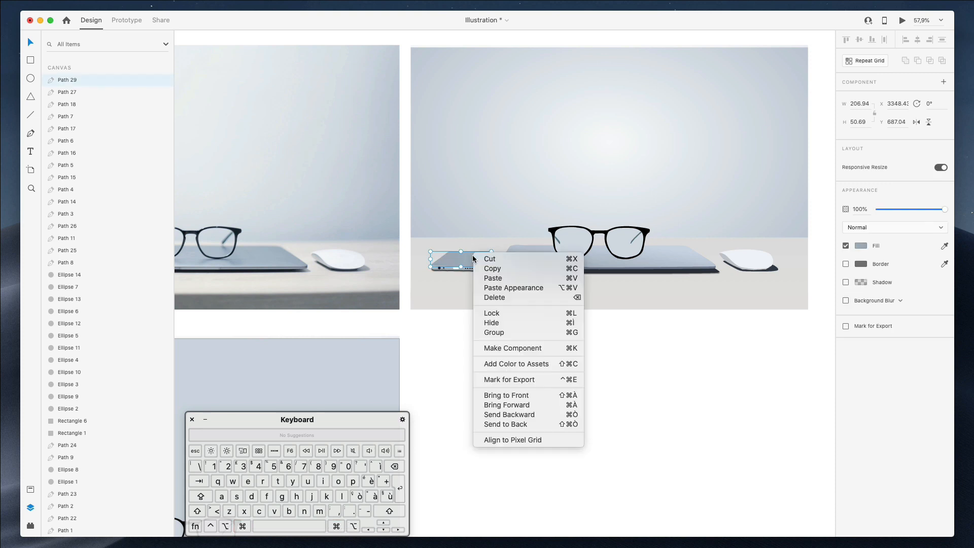
{"action": "left_click", "coordinate": [507, 288]}
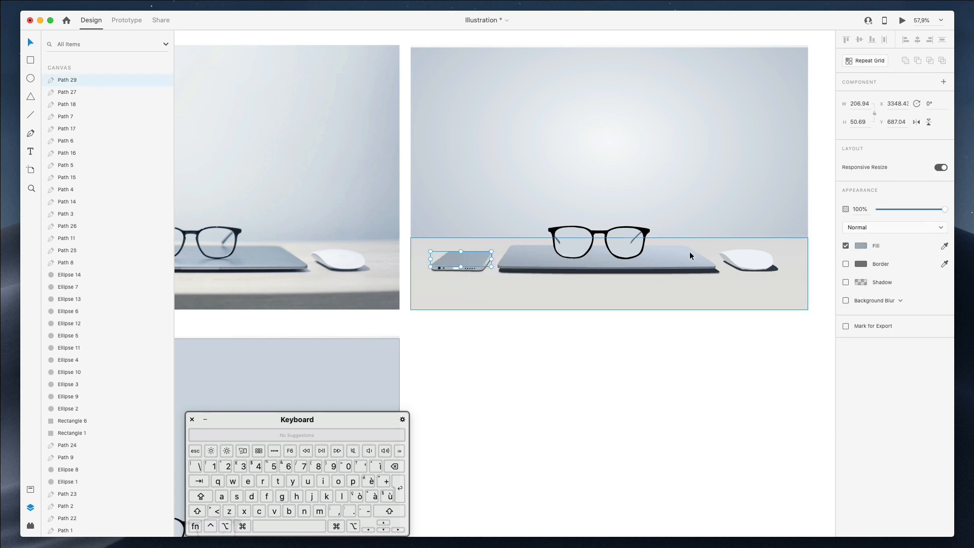
- Copy the laptop lid and paste its gradient appearance onto the phone screen, and clear the selection
{"action": "left_click", "coordinate": [598, 257], "text": "super"}
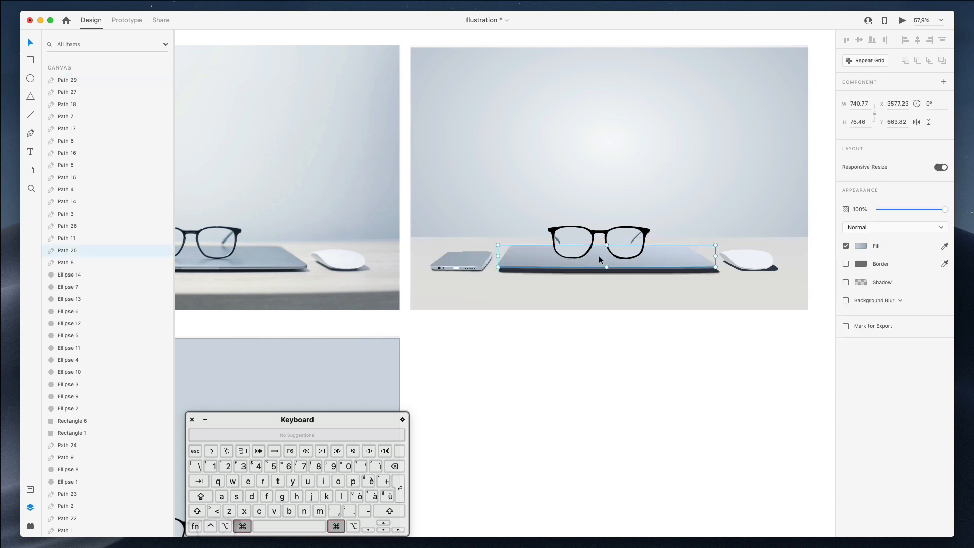
{"action": "right_click", "coordinate": [598, 256], "text": "super"}
{"action": "left_click", "coordinate": [628, 270]}
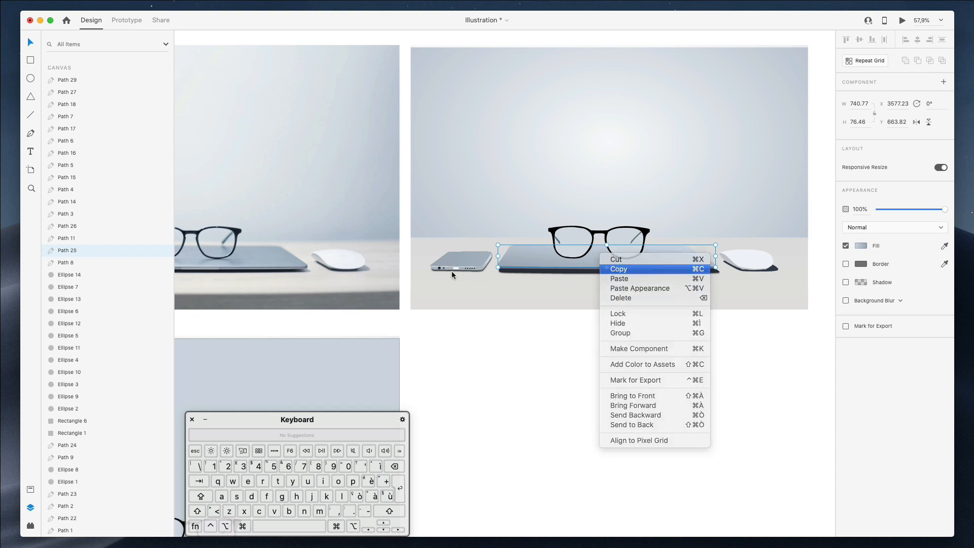
{"action": "left_click", "coordinate": [460, 255], "text": "super"}
{"action": "right_click", "coordinate": [461, 254]}
{"action": "left_click", "coordinate": [486, 288]}
{"action": "left_click", "coordinate": [549, 345]}
{"action": "scroll", "coordinate": [549, 345], "scroll_direction": "right", "scroll_amount": 3}
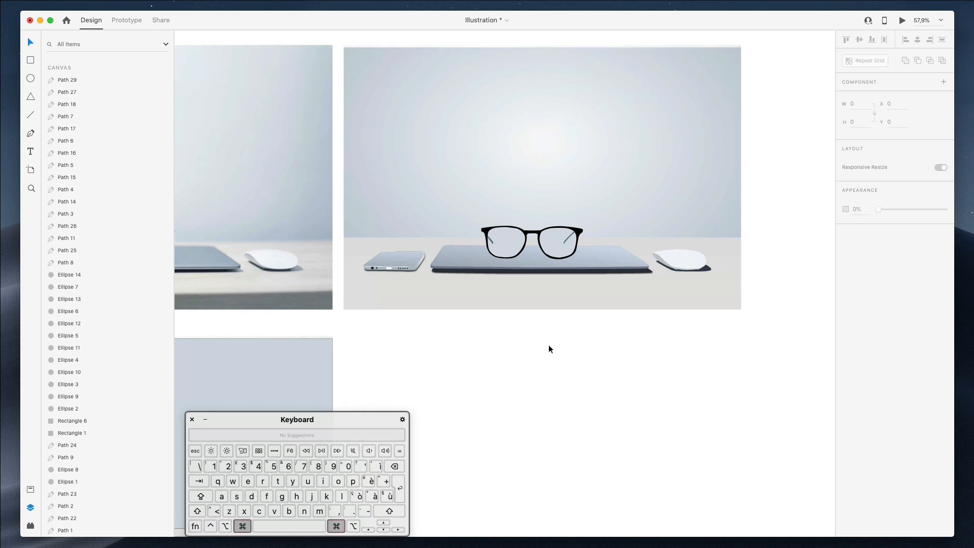
{"action": "scroll", "coordinate": [549, 345], "scroll_direction": "down", "scroll_amount": 2}
{"action": "scroll", "coordinate": [549, 346], "scroll_direction": "down", "scroll_amount": 1}
{"action": "scroll", "coordinate": [549, 345], "scroll_direction": "left", "scroll_amount": 3}
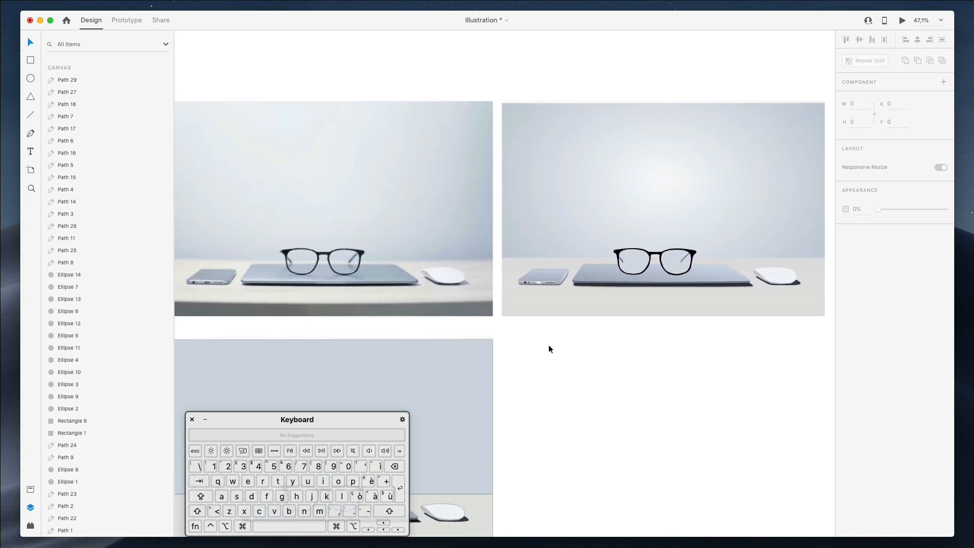
- Change the fill of the mouse's side shape to a linear gradient starting from #BDC1C7
{"action": "scroll", "coordinate": [549, 345], "scroll_direction": "right", "scroll_amount": 3}
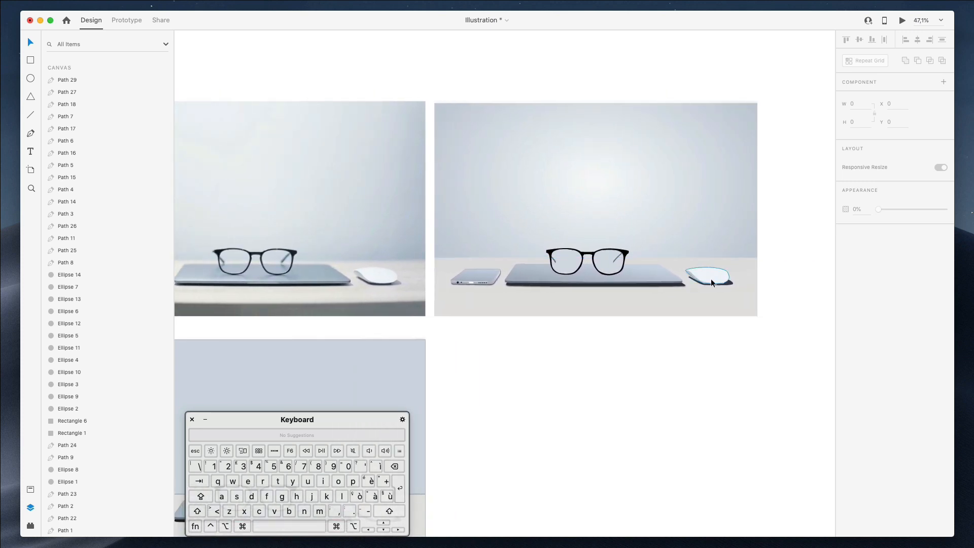
{"action": "scroll", "coordinate": [709, 282], "scroll_direction": "up", "scroll_amount": 3}
{"action": "left_click", "coordinate": [691, 277]}
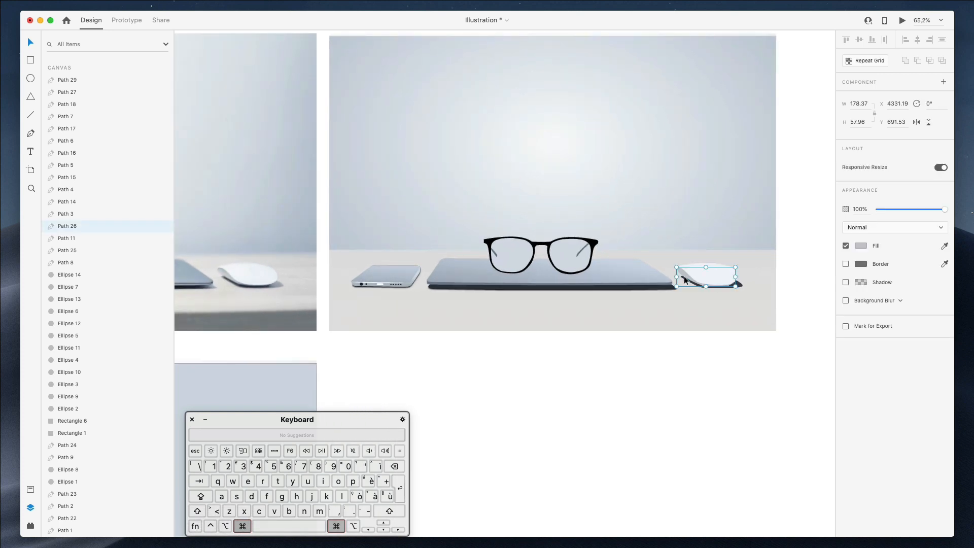
{"action": "left_click", "coordinate": [859, 246]}
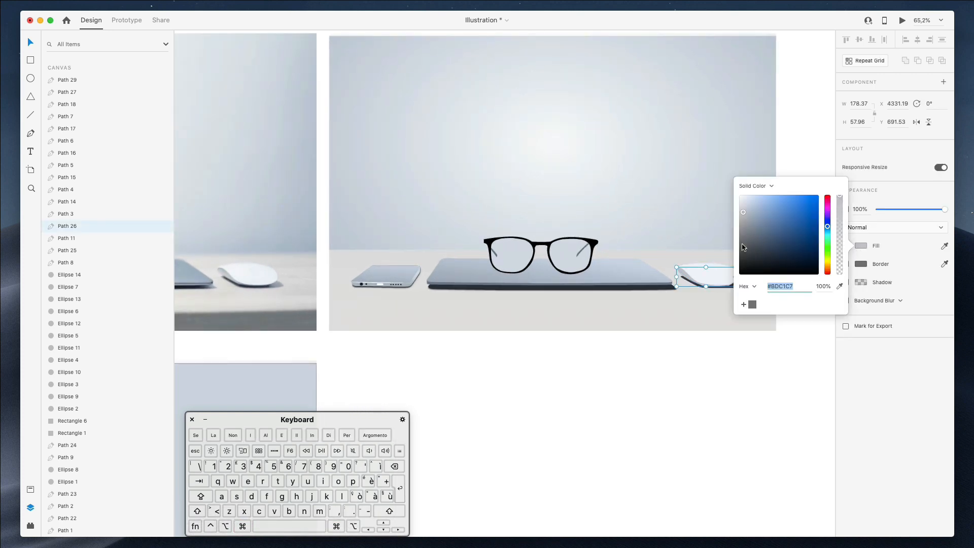
{"action": "left_click", "coordinate": [772, 187]}
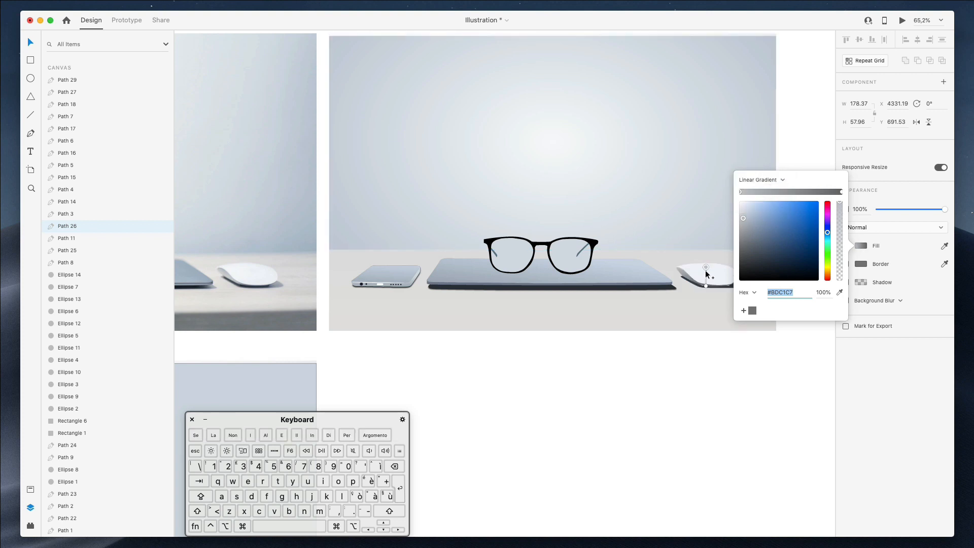
{"action": "left_click", "coordinate": [742, 212]}
{"action": "left_click_drag", "start_coordinate": [742, 212], "coordinate": [743, 219]}
- Copy the dark shadow shape under the laptop and paste its appearance onto the mouse's shadow, clearing the selection
{"action": "left_click", "coordinate": [573, 285], "text": "super"}
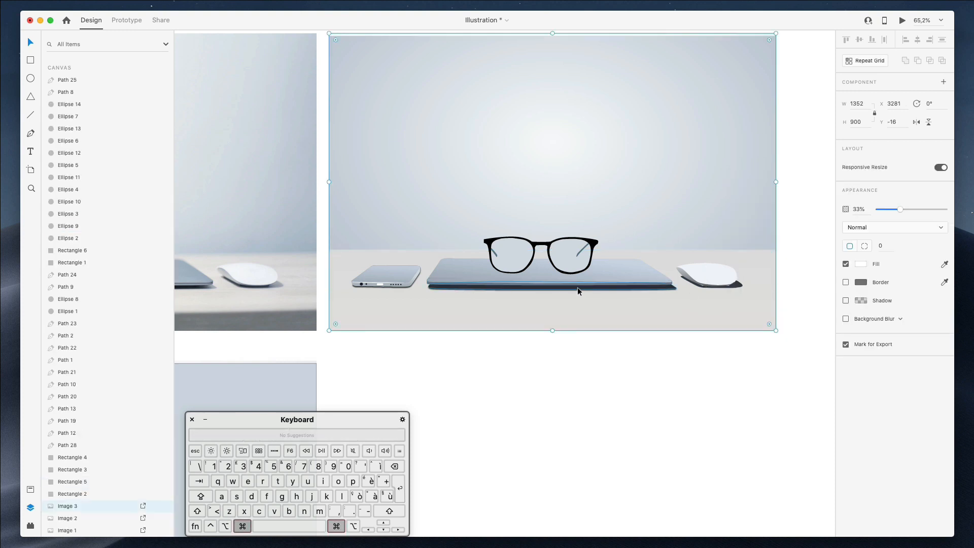
{"action": "left_click", "coordinate": [577, 287], "text": "super"}
{"action": "right_click", "coordinate": [577, 287]}
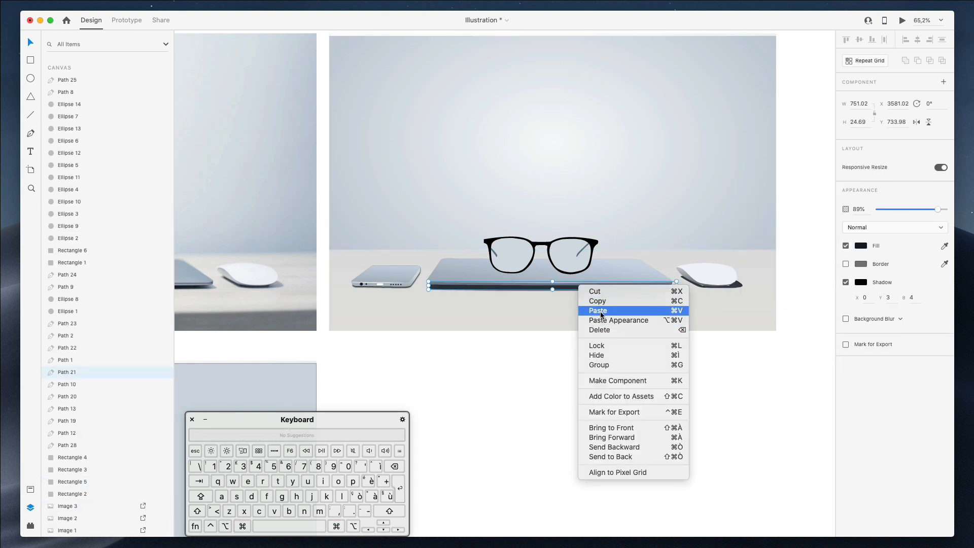
{"action": "left_click", "coordinate": [616, 300]}
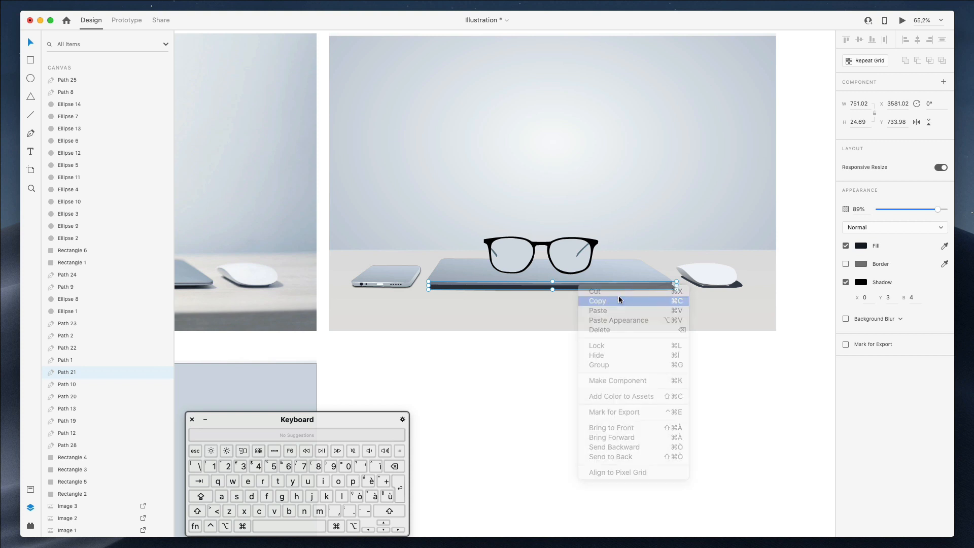
{"action": "left_click", "coordinate": [737, 287], "text": "super"}
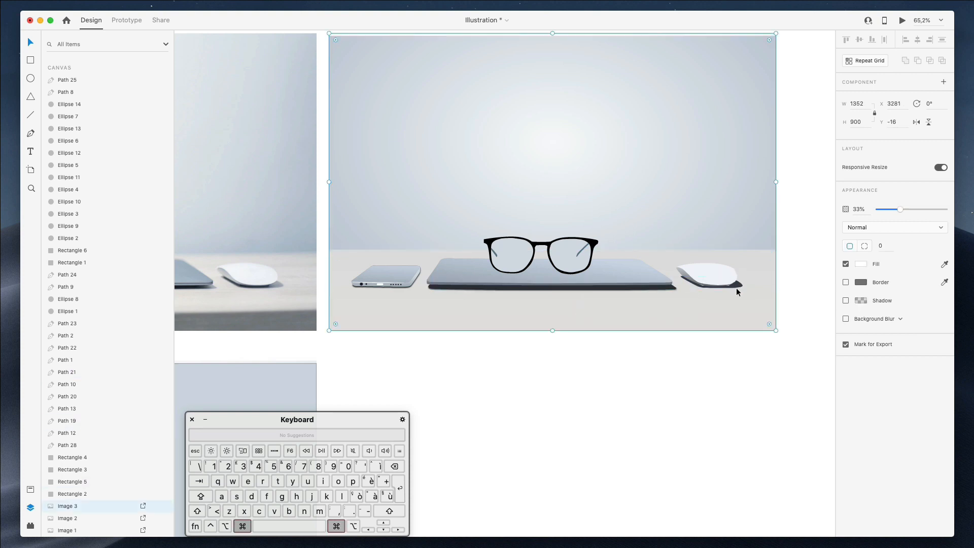
{"action": "left_click", "coordinate": [737, 287], "text": "super"}
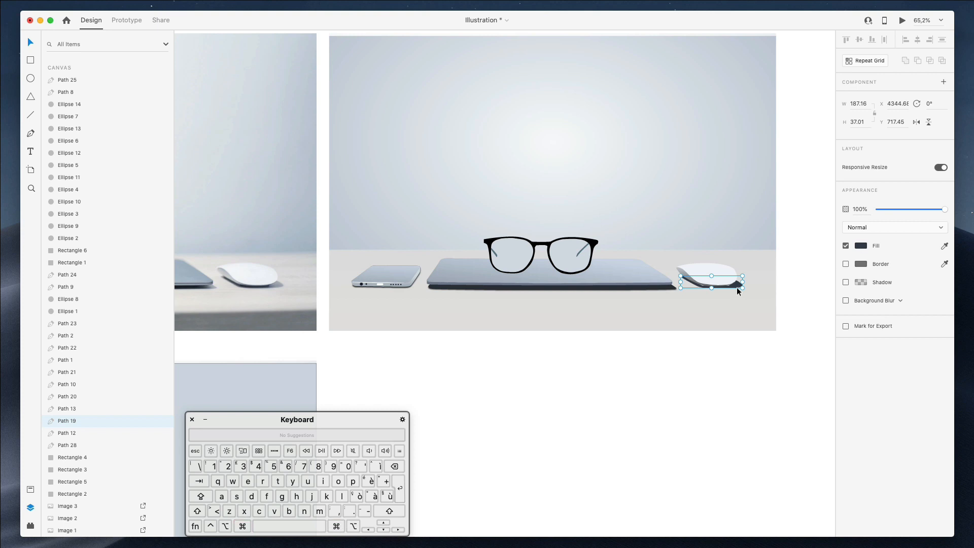
{"action": "right_click", "coordinate": [737, 287]}
{"action": "left_click", "coordinate": [753, 321]}
{"action": "left_click", "coordinate": [741, 365]}
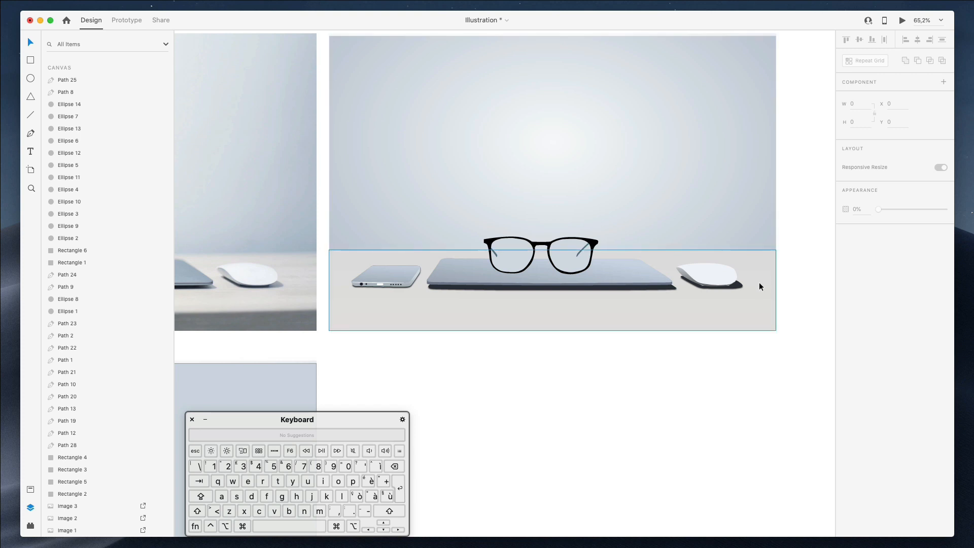
- Give the mouse's shadow a linear gradient from #141923 to #62656C, running across the shadow's right tip
{"action": "left_click", "coordinate": [741, 285]}
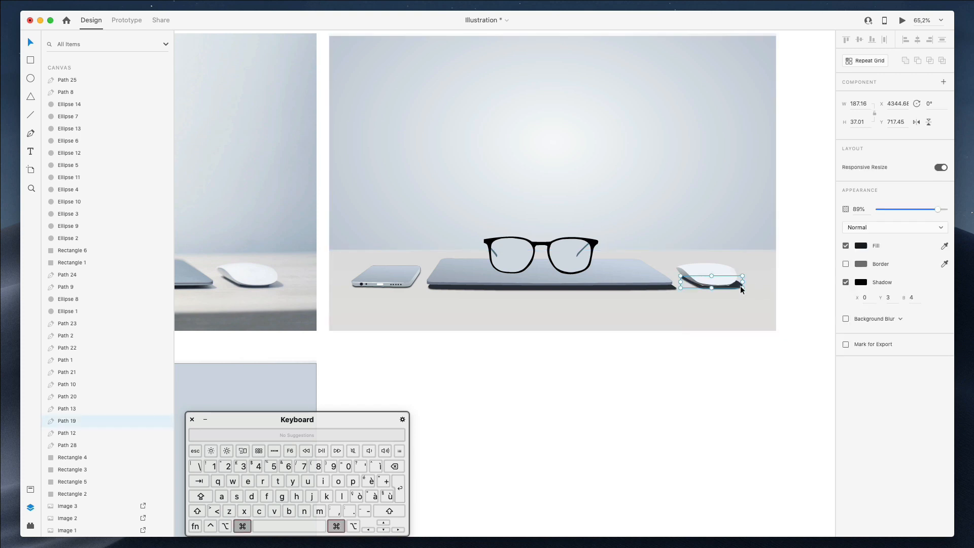
{"action": "left_click", "coordinate": [861, 246]}
{"action": "left_click", "coordinate": [761, 187]}
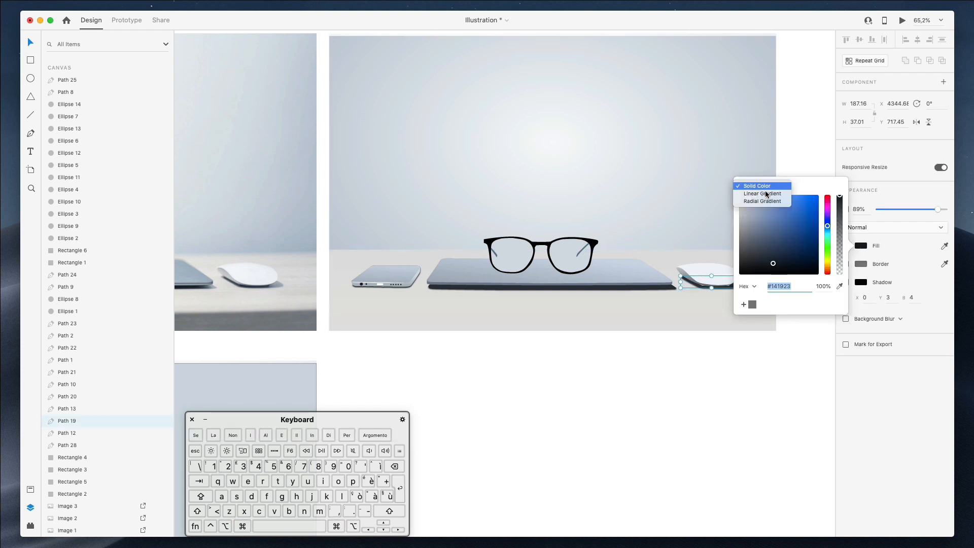
{"action": "left_click", "coordinate": [769, 194]}
{"action": "scroll", "coordinate": [689, 251], "scroll_direction": "left", "scroll_amount": 3}
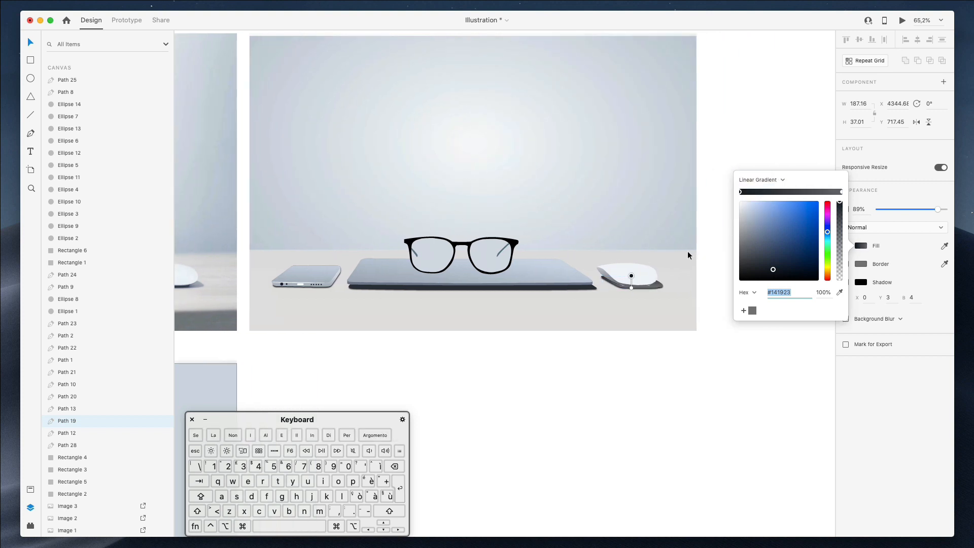
{"action": "left_click_drag", "start_coordinate": [627, 278], "coordinate": [614, 285]}
{"action": "left_click", "coordinate": [632, 288]}
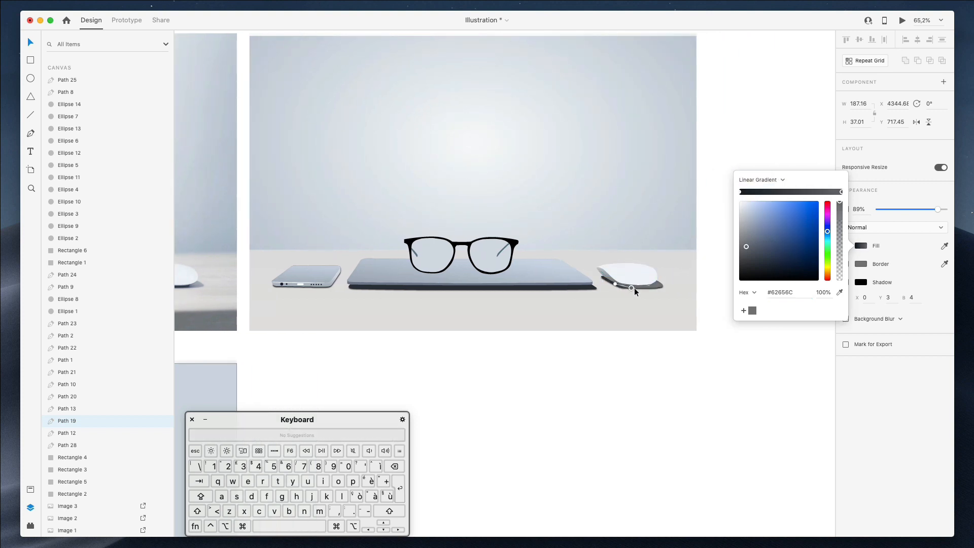
{"action": "left_click", "coordinate": [615, 284]}
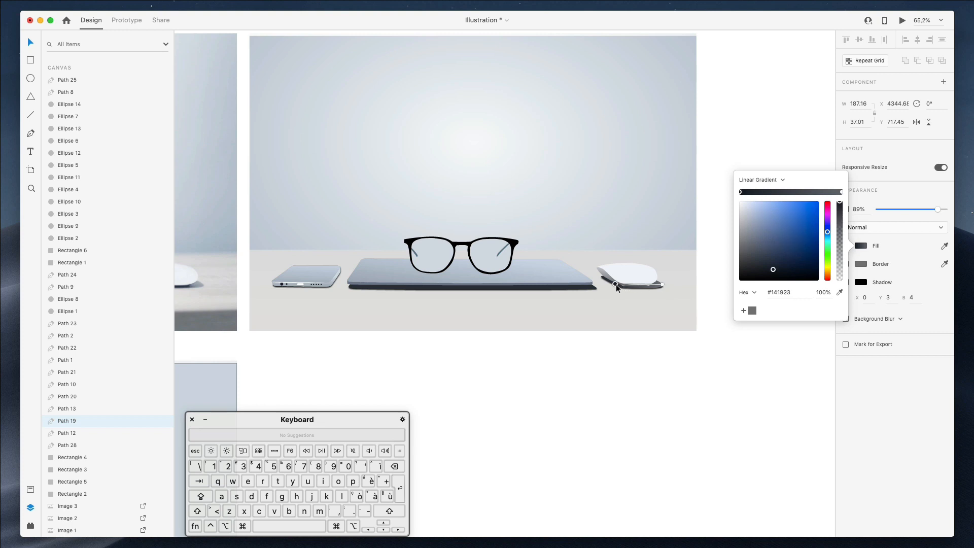
{"action": "left_click", "coordinate": [662, 285]}
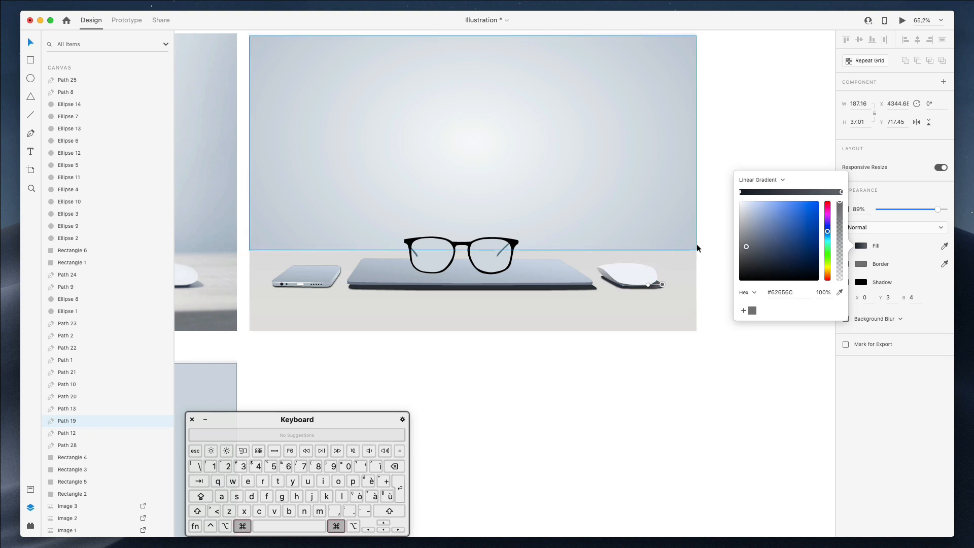
- Fine-tune the grey end colour of the mouse shadow's gradient and clear the selection
{"action": "scroll", "coordinate": [696, 243], "scroll_direction": "up", "scroll_amount": 5}
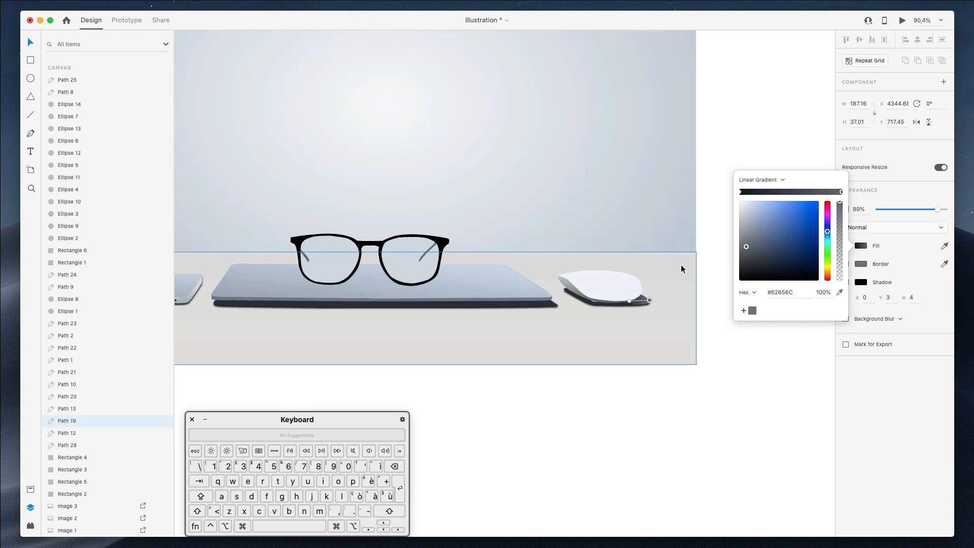
{"action": "scroll", "coordinate": [681, 264], "scroll_direction": "down", "scroll_amount": 3}
{"action": "left_click", "coordinate": [743, 229]}
{"action": "left_click_drag", "start_coordinate": [743, 229], "coordinate": [745, 243]}
{"action": "left_click", "coordinate": [674, 384]}
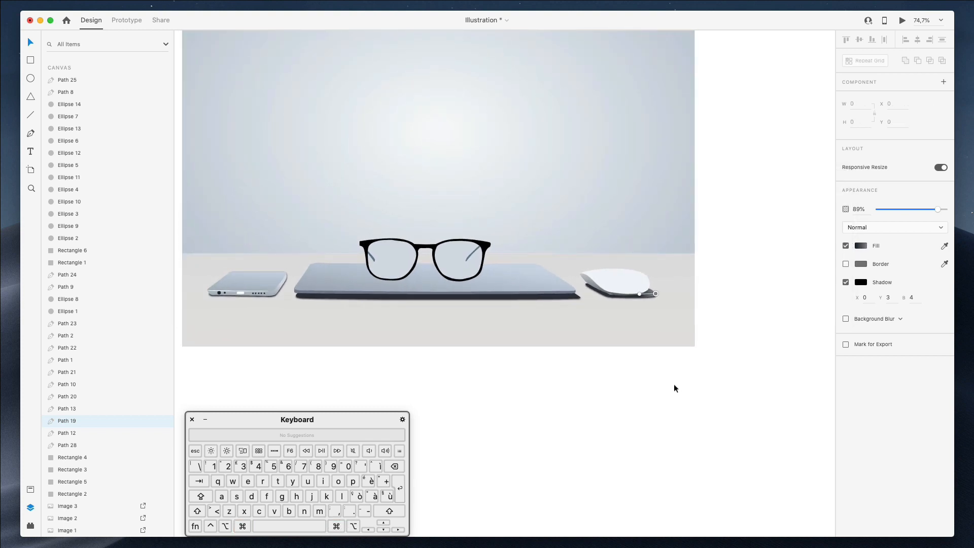
- Turn off the drop shadow effect on the mouse's shadow shape and clear the selection
{"action": "scroll", "coordinate": [626, 321], "scroll_direction": "left", "scroll_amount": 2}
{"action": "scroll", "coordinate": [625, 321], "scroll_direction": "up", "scroll_amount": 1}
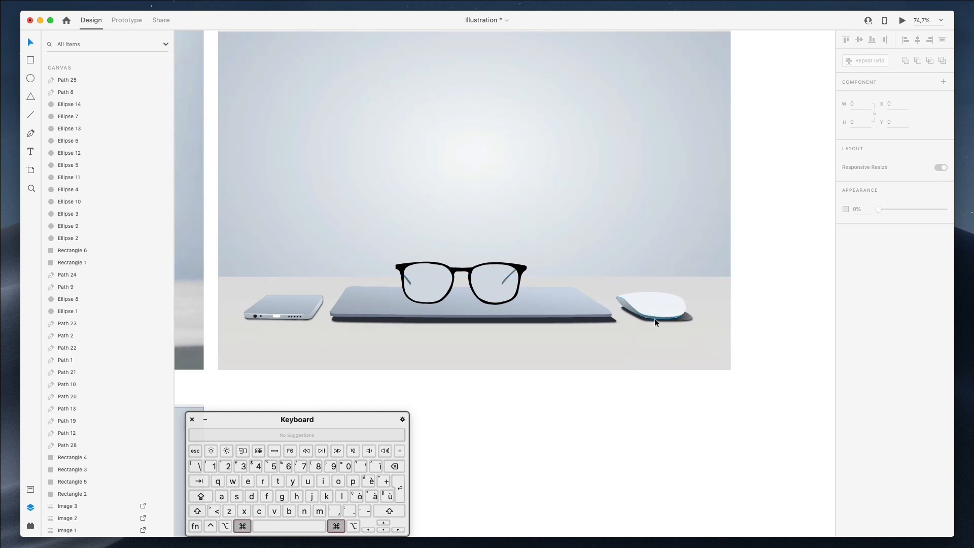
{"action": "left_click", "coordinate": [689, 318], "text": "super"}
{"action": "left_click", "coordinate": [846, 282]}
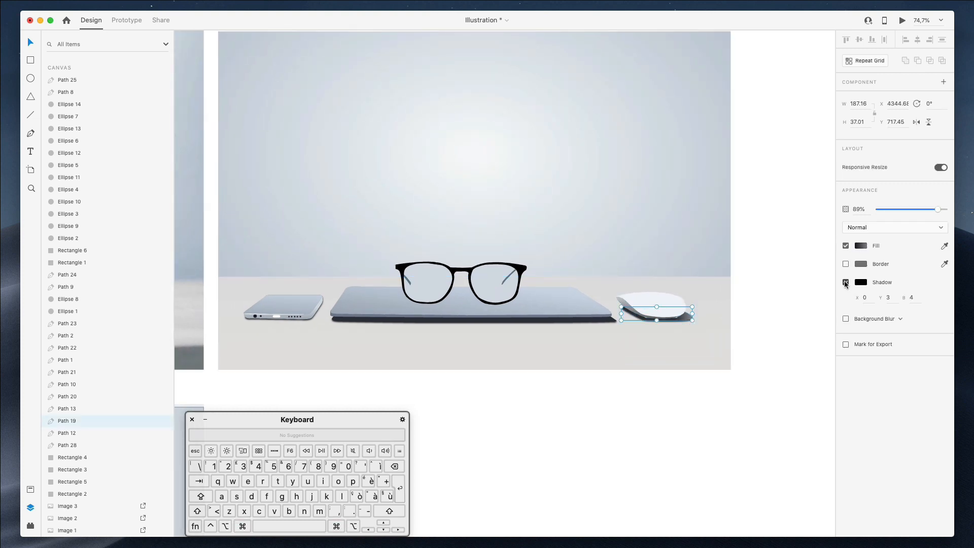
{"action": "left_click", "coordinate": [846, 282]}
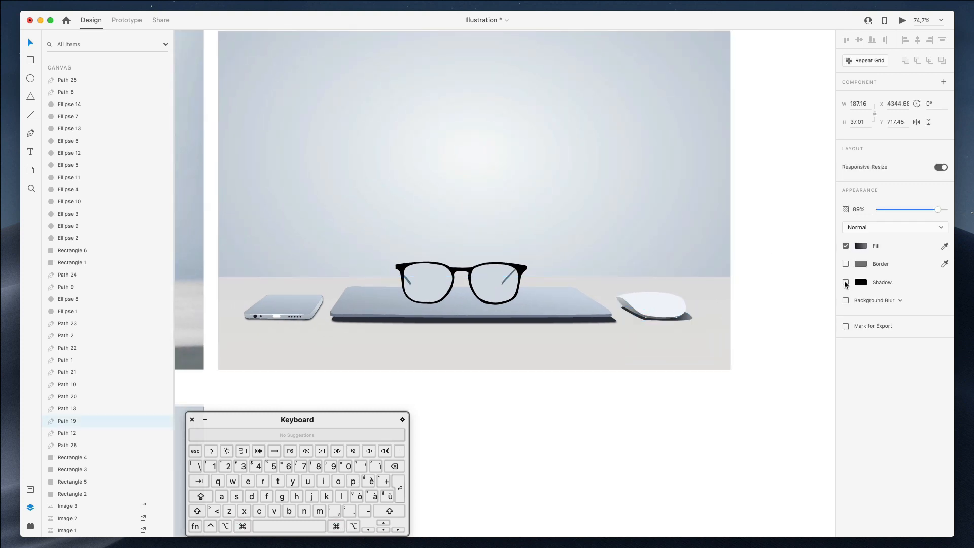
{"action": "left_click", "coordinate": [778, 330]}
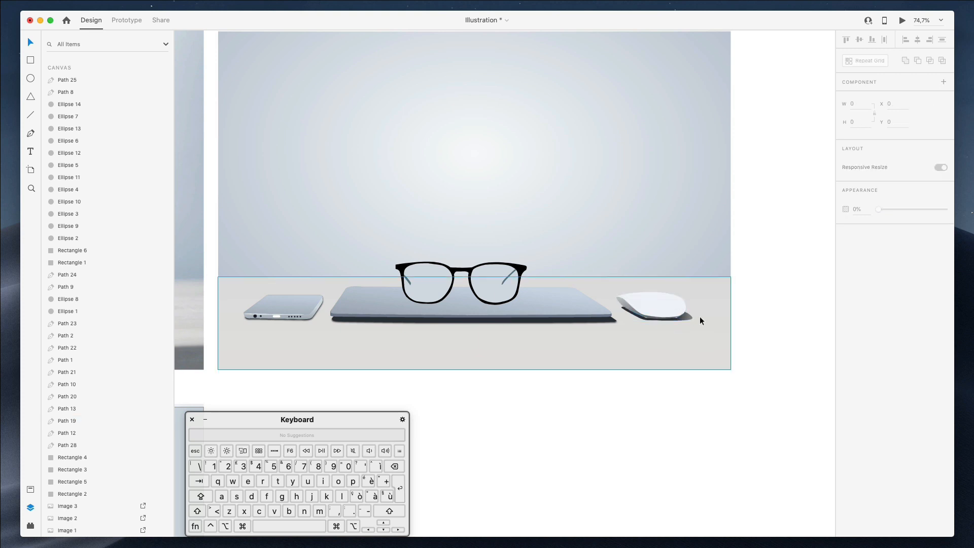
- Move the lower anchor point of the mouse's shadow path up slightly to Y 751.47, and leave path editing
{"action": "left_click", "coordinate": [645, 319]}
{"action": "scroll", "coordinate": [645, 319], "scroll_direction": "up", "scroll_amount": 2}
{"action": "scroll", "coordinate": [646, 319], "scroll_direction": "up", "scroll_amount": 3}
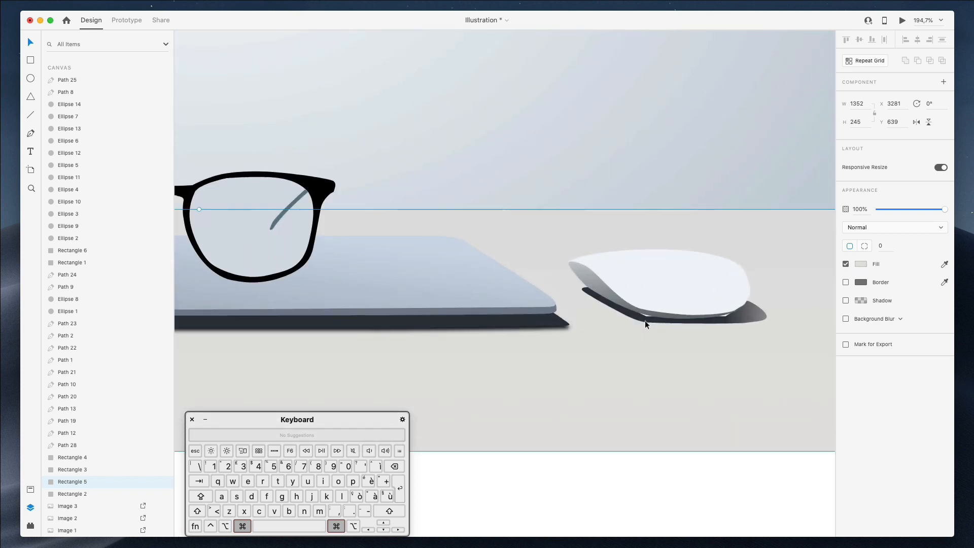
{"action": "left_click", "coordinate": [644, 320]}
{"action": "double_click", "coordinate": [645, 320]}
{"action": "left_click_drag", "start_coordinate": [650, 323], "coordinate": [669, 325]}
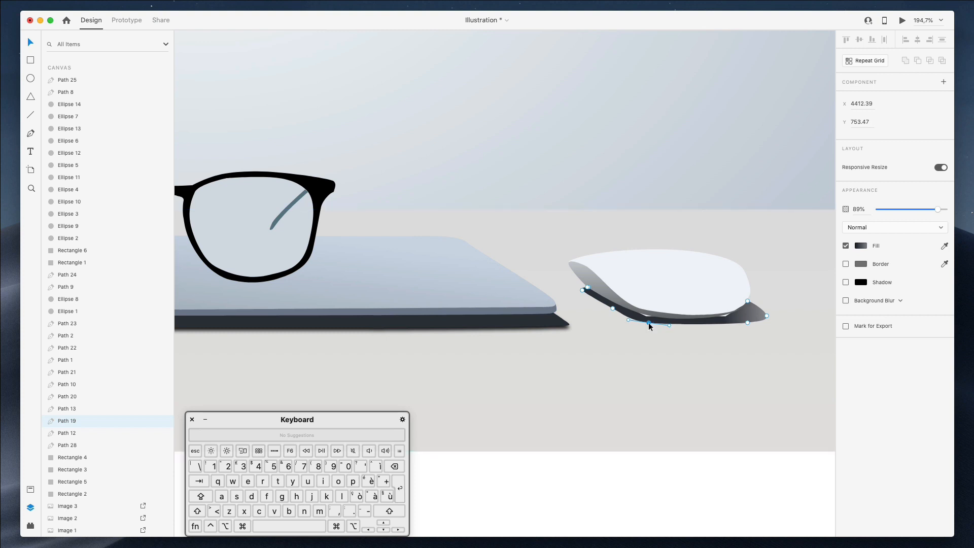
{"action": "key", "text": "Escape"}
{"action": "scroll", "coordinate": [648, 321], "scroll_direction": "down", "scroll_amount": 5}
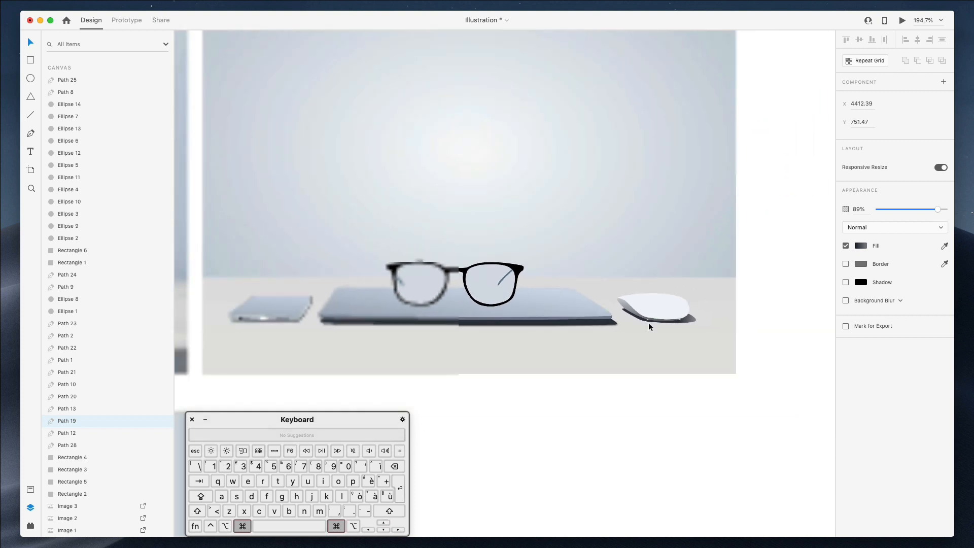
{"action": "left_click", "coordinate": [605, 388]}
- Lighten the bottom colour stop of the tabletop rectangle's linear gradient to #EAE9E8
{"action": "scroll", "coordinate": [605, 388], "scroll_direction": "down", "scroll_amount": 5}
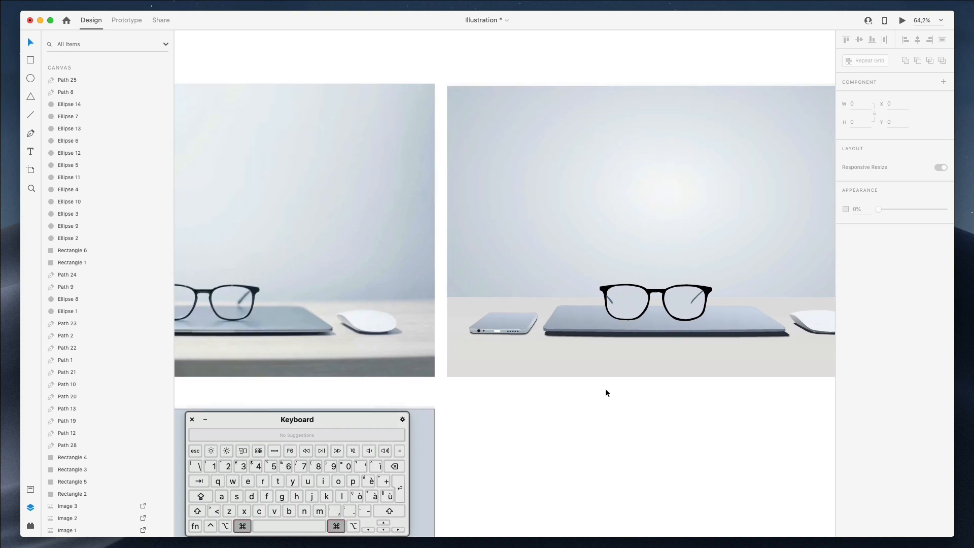
{"action": "scroll", "coordinate": [605, 392], "scroll_direction": "down", "scroll_amount": 1}
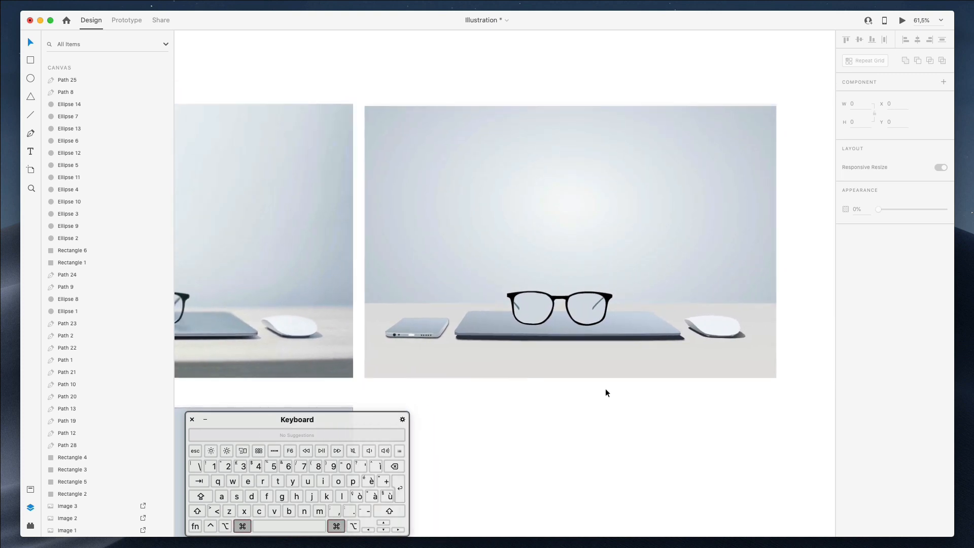
{"action": "scroll", "coordinate": [606, 392], "scroll_direction": "down", "scroll_amount": 1}
{"action": "scroll", "coordinate": [606, 388], "scroll_direction": "left", "scroll_amount": 3}
{"action": "scroll", "coordinate": [606, 388], "scroll_direction": "down", "scroll_amount": 1}
{"action": "left_click", "coordinate": [623, 329], "text": "super"}
{"action": "scroll", "coordinate": [637, 320], "scroll_direction": "right", "scroll_amount": 3}
{"action": "scroll", "coordinate": [637, 316], "scroll_direction": "right", "scroll_amount": 3}
{"action": "left_click", "coordinate": [860, 263]}
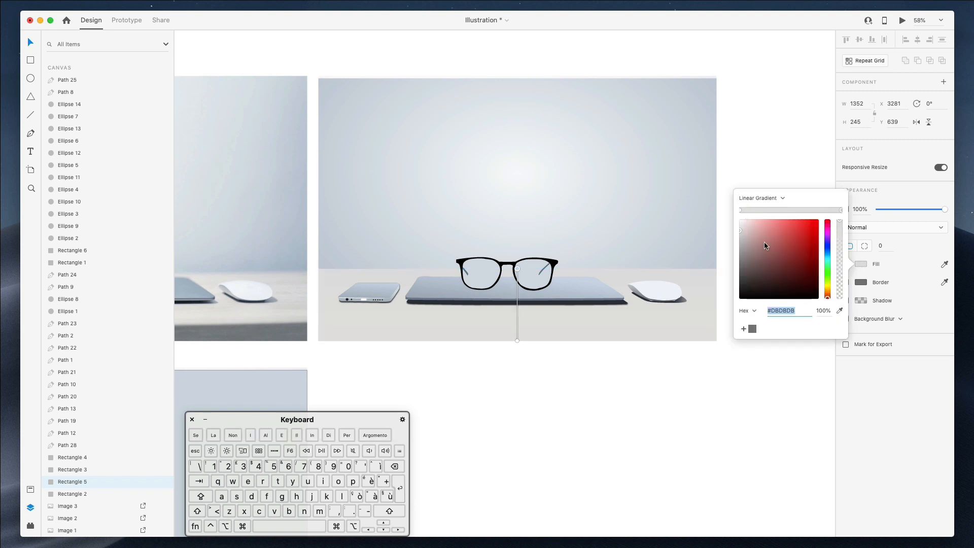
{"action": "left_click", "coordinate": [741, 210]}
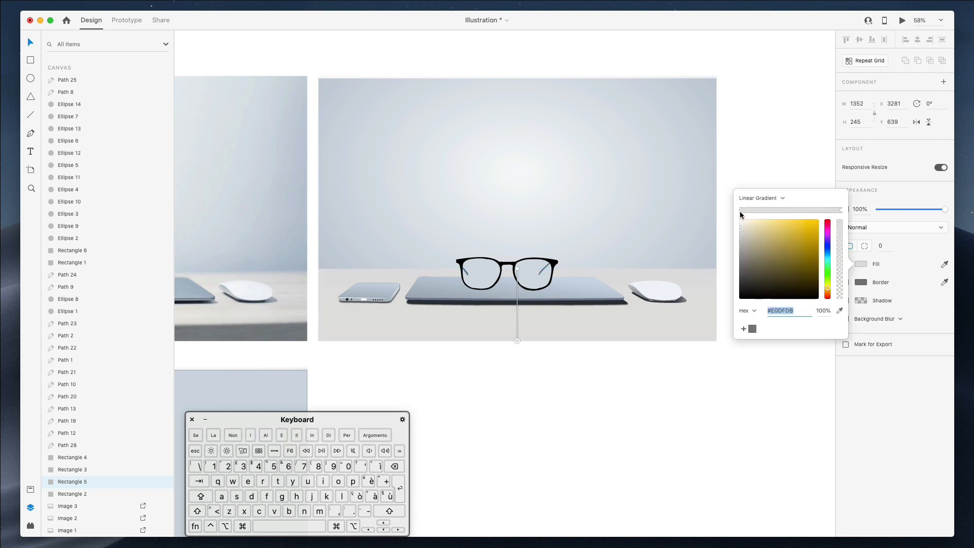
{"action": "left_click_drag", "start_coordinate": [740, 230], "coordinate": [739, 226]}
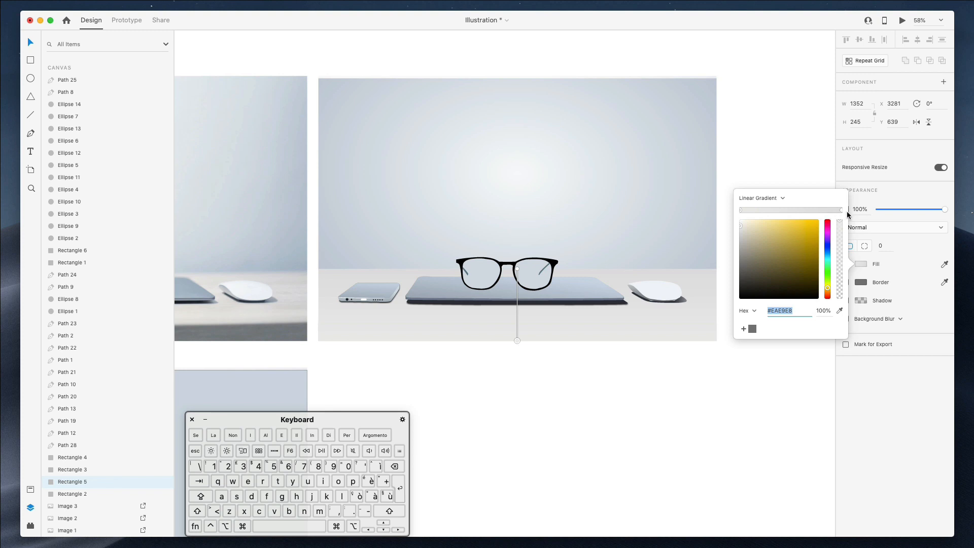
- Adjust the tabletop gradient's top colour and add two intermediate stops, colouring the one nearest the top #D5D2D2
{"action": "scroll", "coordinate": [656, 246], "scroll_direction": "left", "scroll_amount": 5}
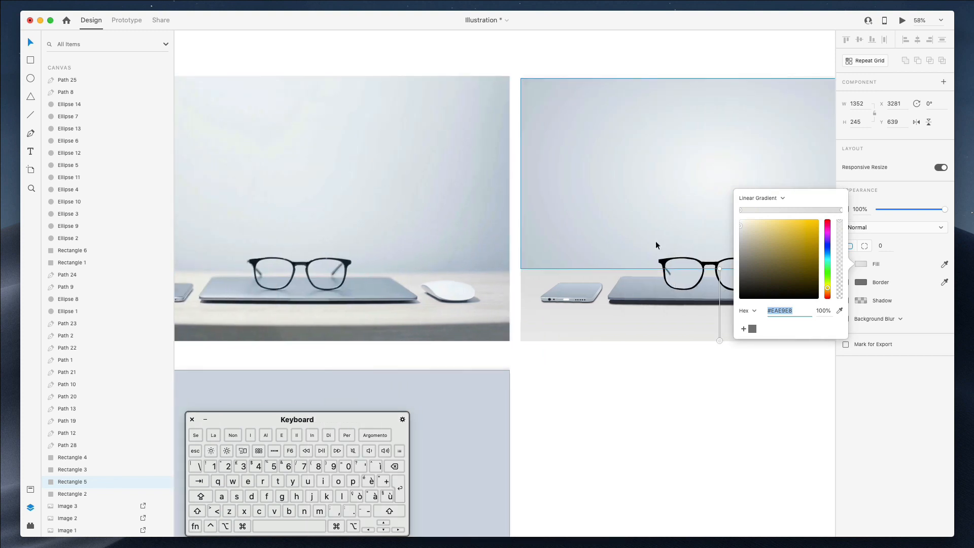
{"action": "left_click", "coordinate": [841, 210]}
{"action": "left_click_drag", "start_coordinate": [740, 229], "coordinate": [740, 230]}
{"action": "left_click", "coordinate": [779, 210]}
{"action": "left_click", "coordinate": [721, 281]}
{"action": "left_click_drag", "start_coordinate": [741, 235], "coordinate": [739, 233]}
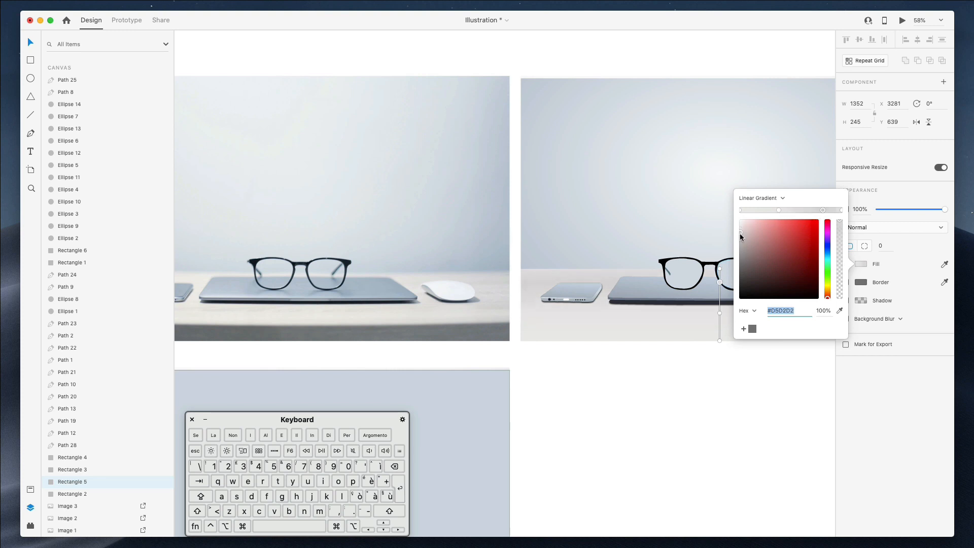
- Add another stop near the bottom of the tabletop gradient and colour it #E0DCDC, leaving the tabletop rectangle selected
{"action": "left_click", "coordinate": [776, 210]}
{"action": "left_click", "coordinate": [757, 210]}
{"action": "mouse_move", "coordinate": [741, 256]}
{"action": "left_mouse_down"}
{"action": "mouse_move", "coordinate": [742, 267]}
{"action": "mouse_move", "coordinate": [740, 255]}
{"action": "left_mouse_up"}
{"action": "left_click", "coordinate": [741, 230]}
{"action": "scroll", "coordinate": [655, 373], "scroll_direction": "right", "scroll_amount": 6}
{"action": "scroll", "coordinate": [656, 373], "scroll_direction": "left", "scroll_amount": 4}
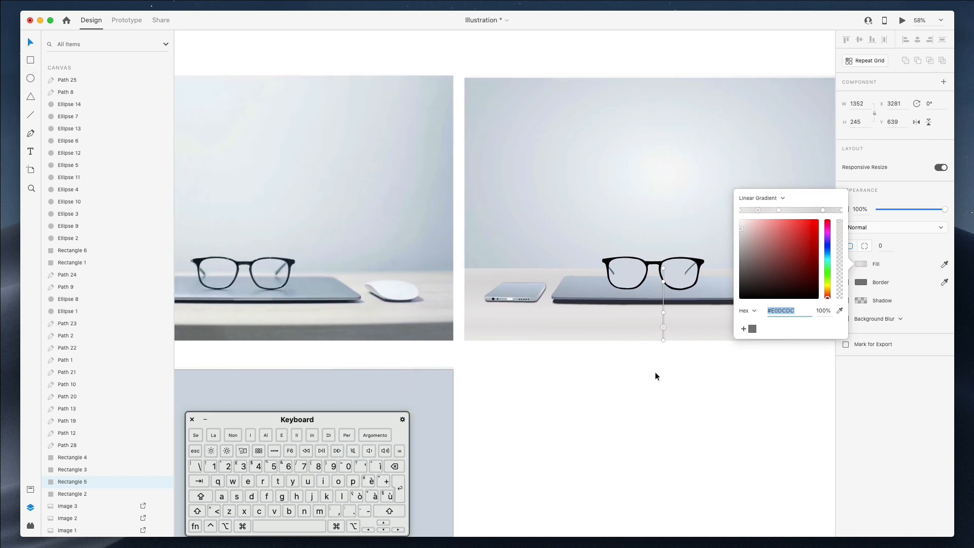
{"action": "left_click", "coordinate": [545, 359]}
{"action": "scroll", "coordinate": [545, 359], "scroll_direction": "right", "scroll_amount": 4}
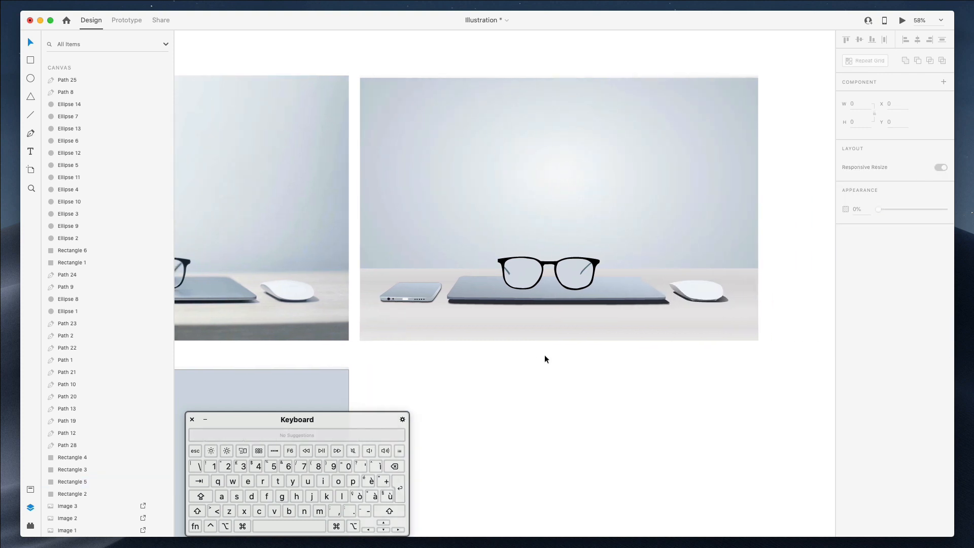
{"action": "left_click", "coordinate": [664, 275]}
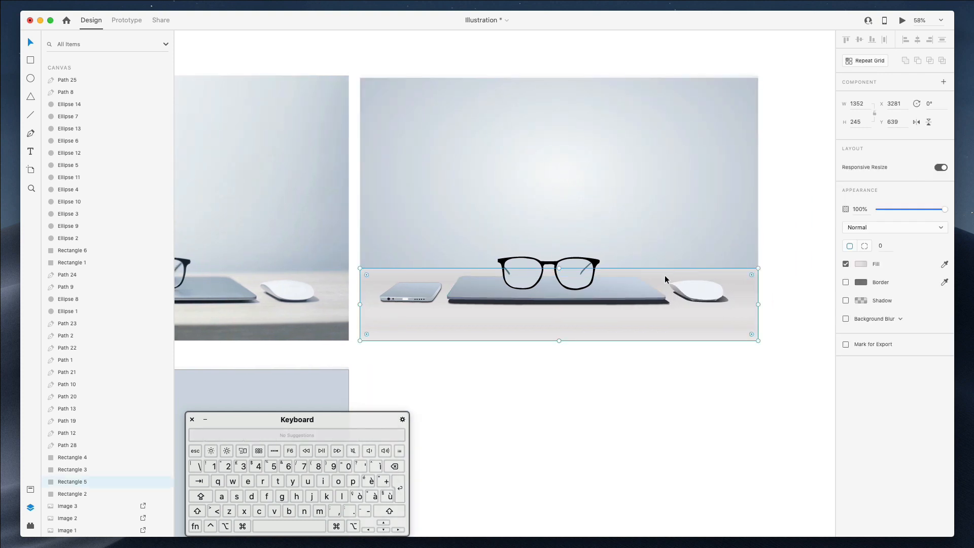
- Deselect the tabletop rectangle and switch back to the Select tool
{"action": "scroll", "coordinate": [663, 273], "scroll_direction": "left", "scroll_amount": 3}
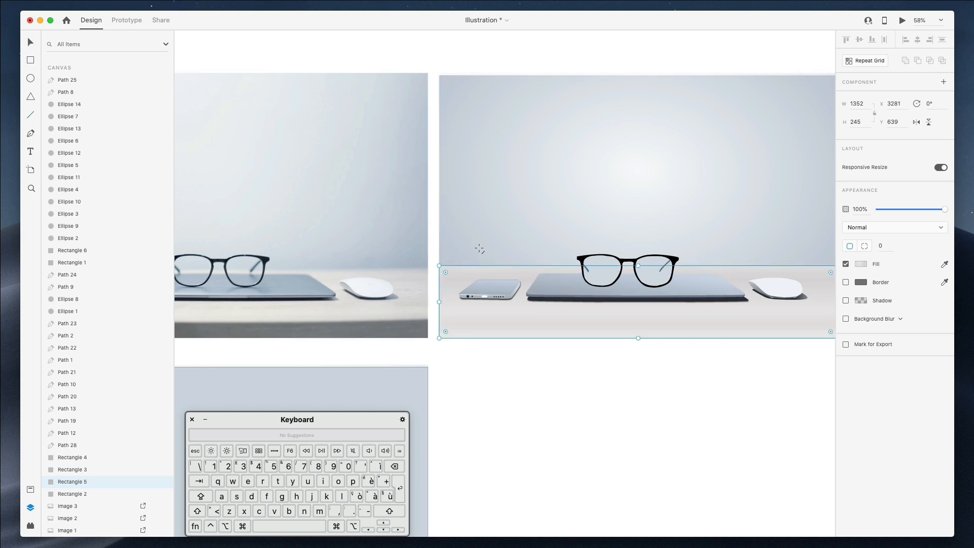
{"action": "left_click", "coordinate": [522, 360]}
{"action": "scroll", "coordinate": [530, 364], "scroll_direction": "down", "scroll_amount": 5}
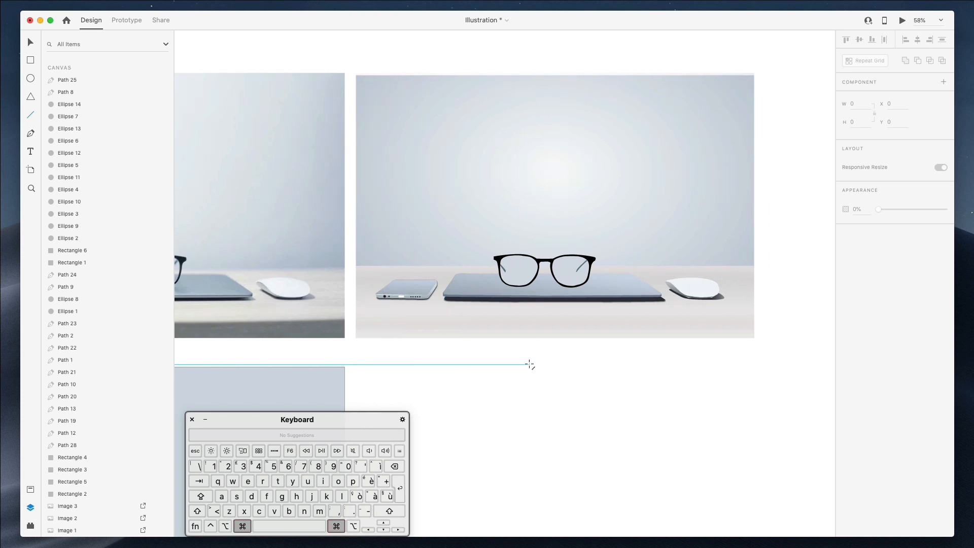
{"action": "scroll", "coordinate": [530, 363], "scroll_direction": "up", "scroll_amount": 5}
{"action": "scroll", "coordinate": [530, 363], "scroll_direction": "right", "scroll_amount": 4}
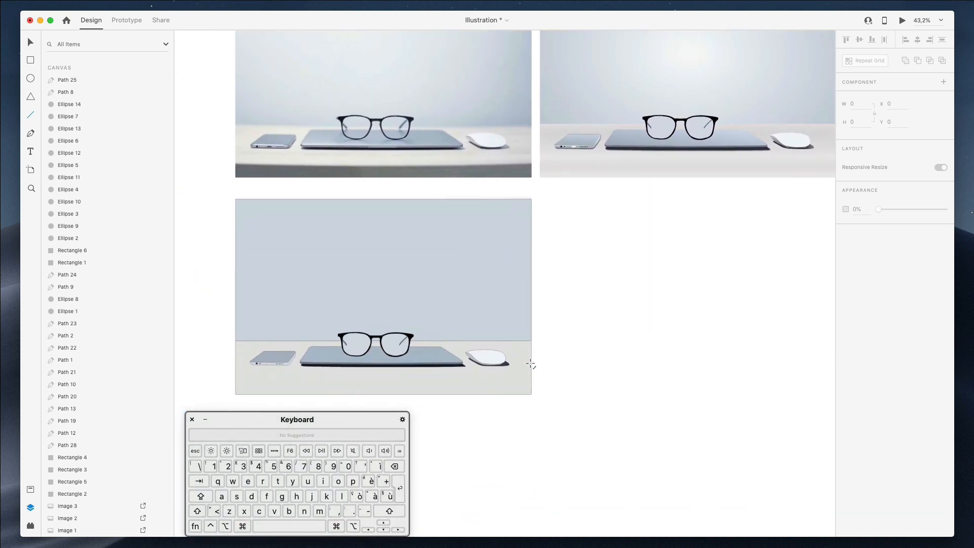
{"action": "key", "text": "v"}
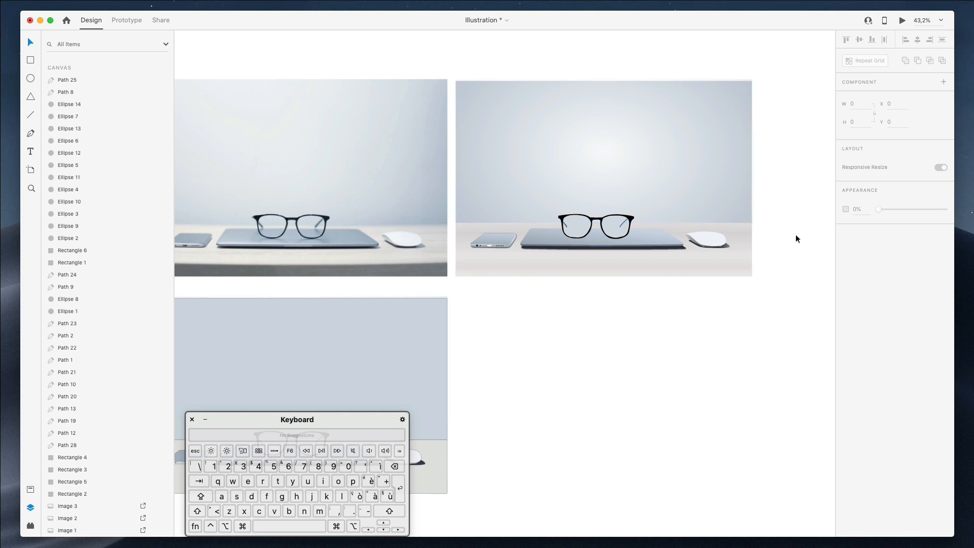
- Compare the gradient-shaded illustration with the original desk photo and the flat-colour version below it
{"action": "scroll", "coordinate": [796, 239], "scroll_direction": "left", "scroll_amount": 1}
{"action": "scroll", "coordinate": [796, 238], "scroll_direction": "left", "scroll_amount": 3}
{"action": "scroll", "coordinate": [796, 239], "scroll_direction": "down", "scroll_amount": 1}
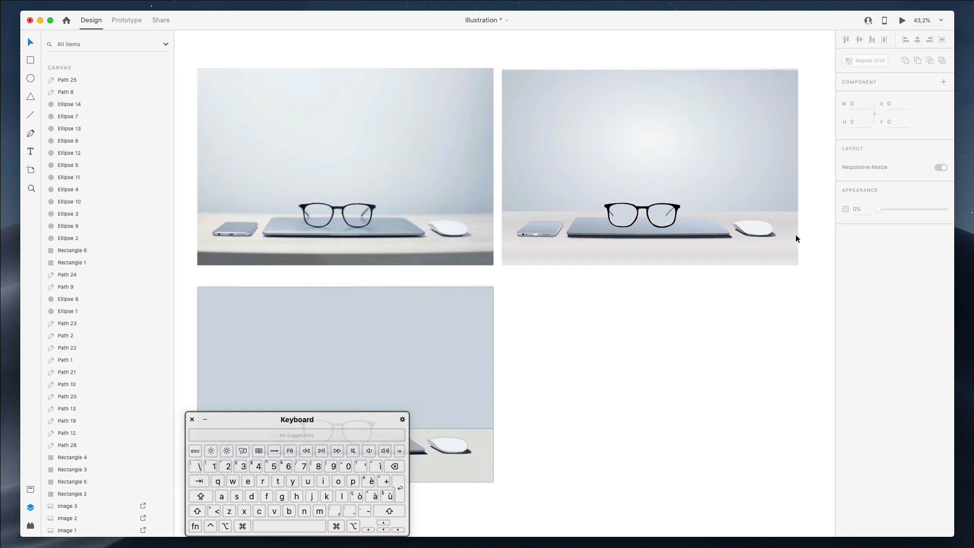
{"action": "scroll", "coordinate": [795, 234], "scroll_direction": "left", "scroll_amount": 8}
{"action": "scroll", "coordinate": [795, 234], "scroll_direction": "down", "scroll_amount": 6}
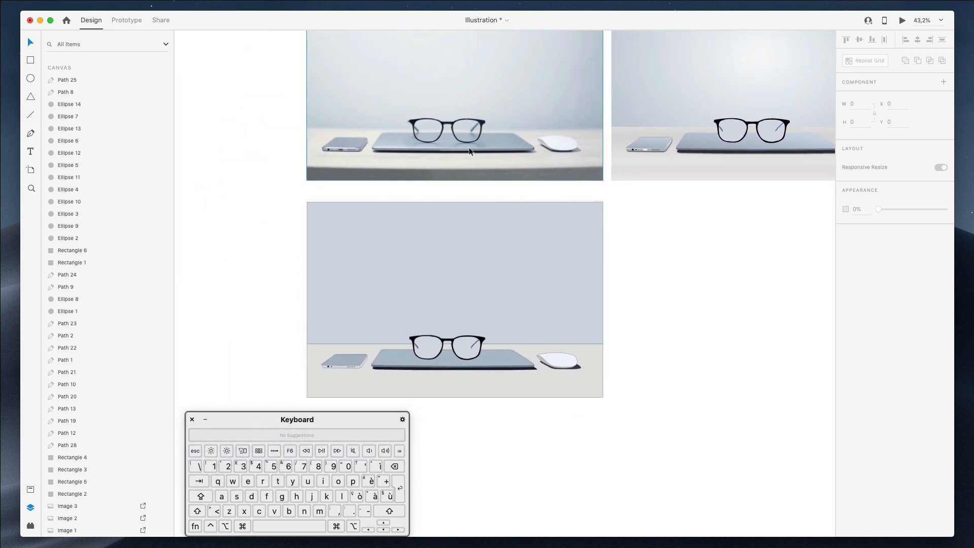
{"action": "scroll", "coordinate": [473, 146], "scroll_direction": "down", "scroll_amount": 2, "text": "super"}
{"action": "scroll", "coordinate": [472, 146], "scroll_direction": "up", "scroll_amount": 6, "text": "super"}
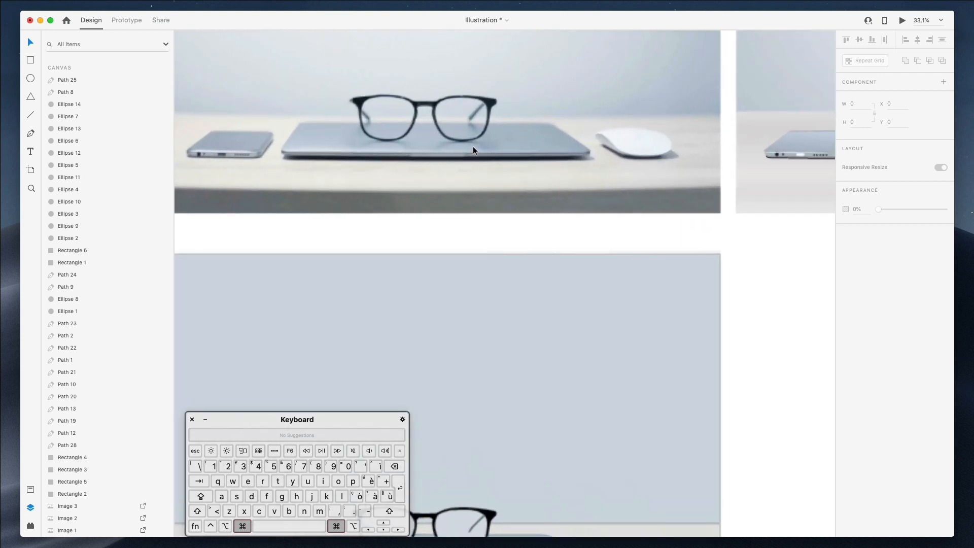
{"action": "scroll", "coordinate": [474, 147], "scroll_direction": "up", "scroll_amount": 1, "text": "super"}
{"action": "scroll", "coordinate": [473, 147], "scroll_direction": "up", "scroll_amount": 10}
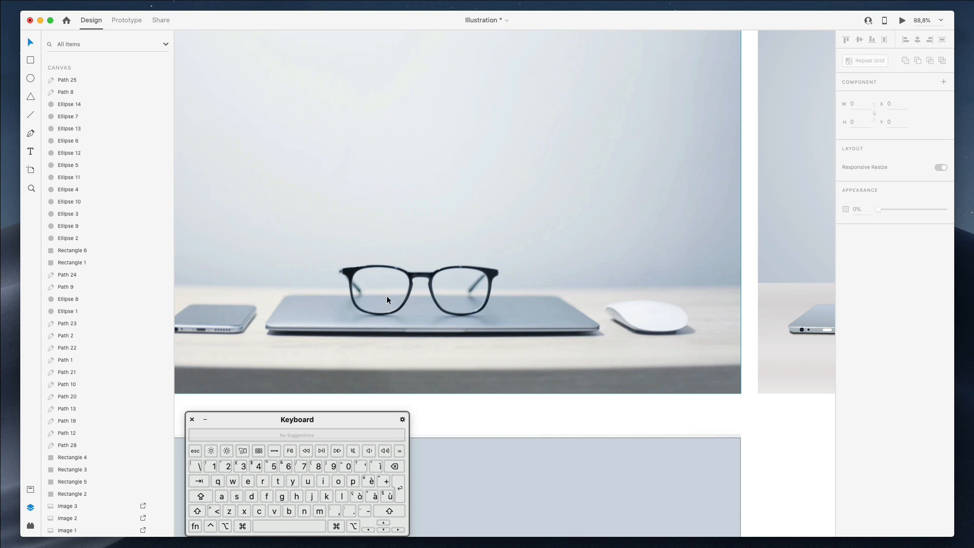
{"action": "scroll", "coordinate": [403, 282], "scroll_direction": "down", "scroll_amount": 5, "text": "super"}
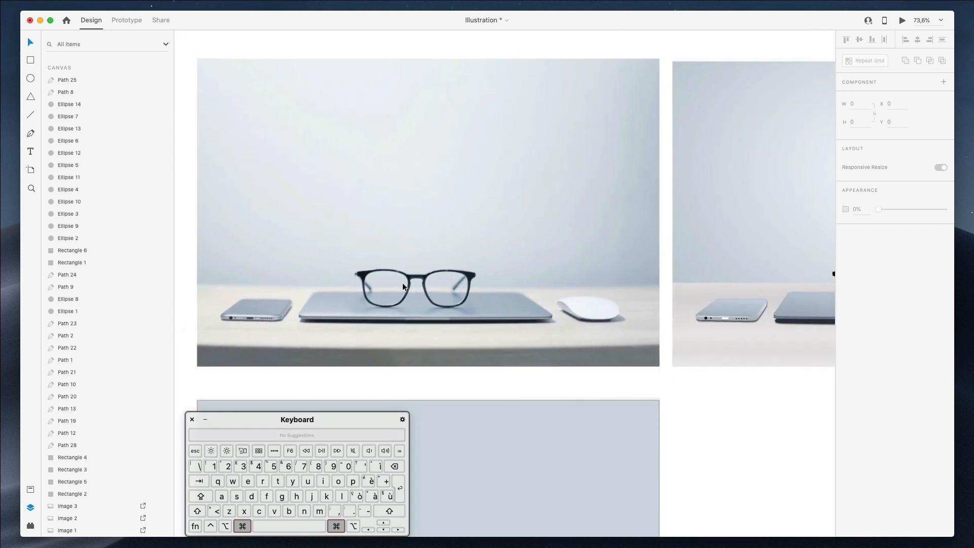
{"action": "scroll", "coordinate": [492, 295], "scroll_direction": "down", "scroll_amount": 2, "text": "super"}
{"action": "scroll", "coordinate": [492, 295], "scroll_direction": "right", "scroll_amount": 5}
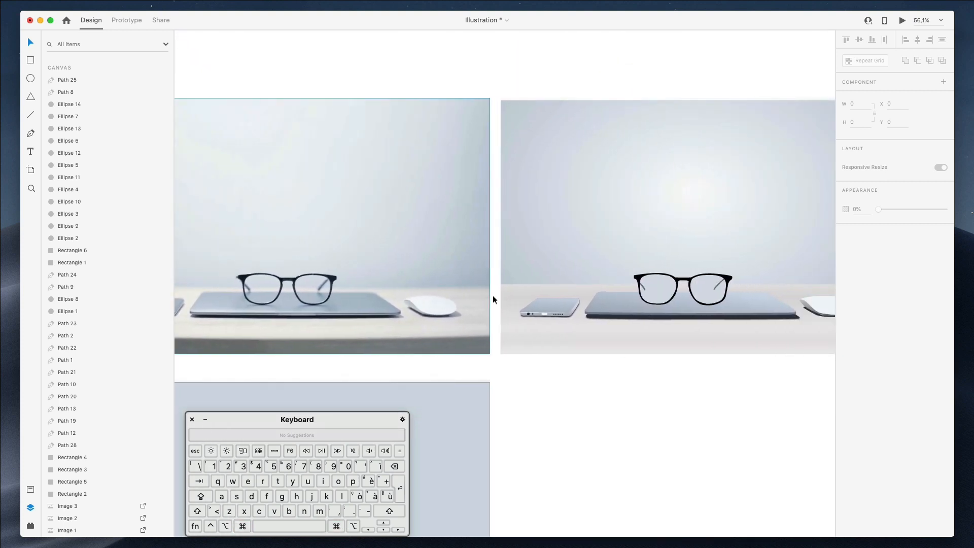
{"action": "scroll", "coordinate": [540, 388], "scroll_direction": "right", "scroll_amount": 5}
{"action": "scroll", "coordinate": [540, 389], "scroll_direction": "up", "scroll_amount": 2}
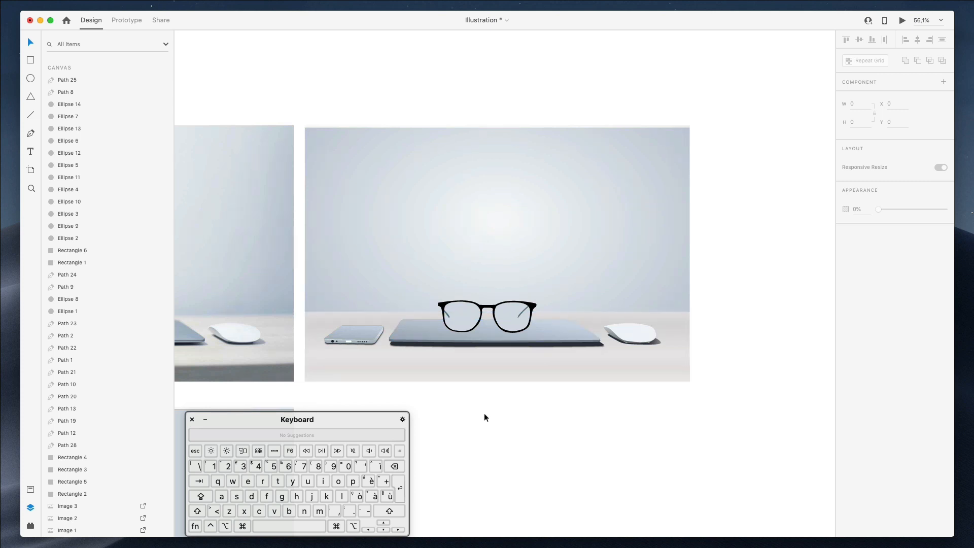
- Examine the shaded illustration up close, moving the on-screen keyboard off the artwork to view the whole scene
{"action": "scroll", "coordinate": [489, 410], "scroll_direction": "up", "scroll_amount": 4, "text": "super"}
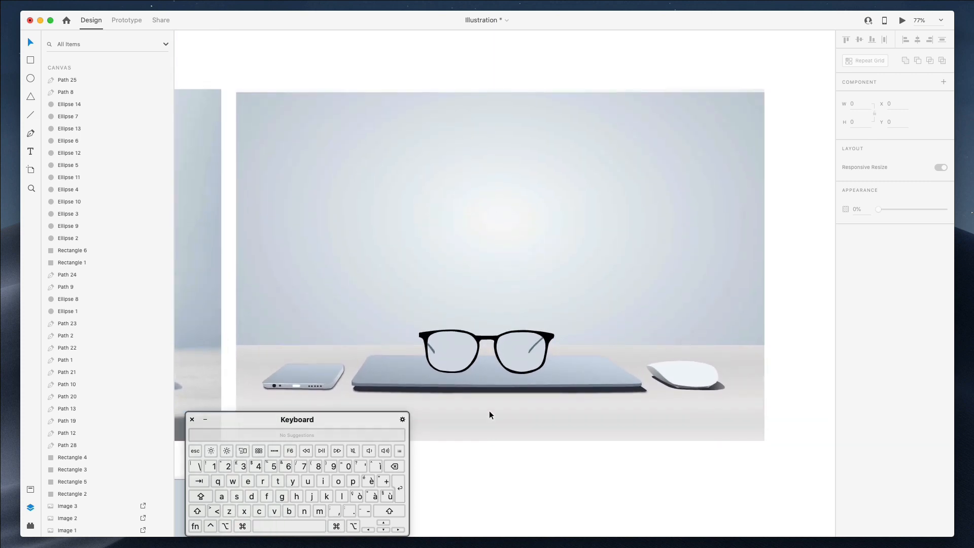
{"action": "scroll", "coordinate": [489, 410], "scroll_direction": "up", "scroll_amount": 1, "text": "super"}
{"action": "scroll", "coordinate": [489, 410], "scroll_direction": "down", "scroll_amount": 2}
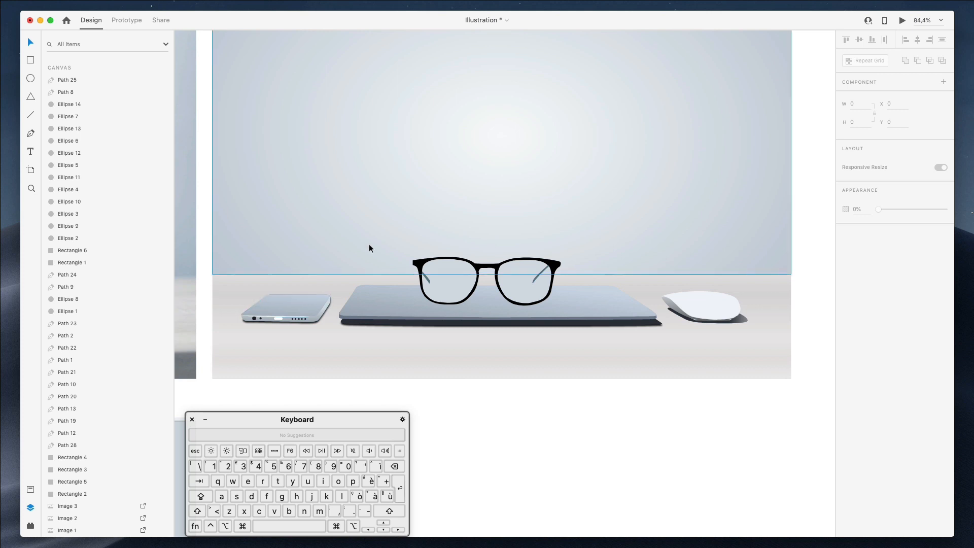
{"action": "scroll", "coordinate": [495, 381], "scroll_direction": "up", "scroll_amount": 2}
{"action": "scroll", "coordinate": [539, 418], "scroll_direction": "left", "scroll_amount": 1}
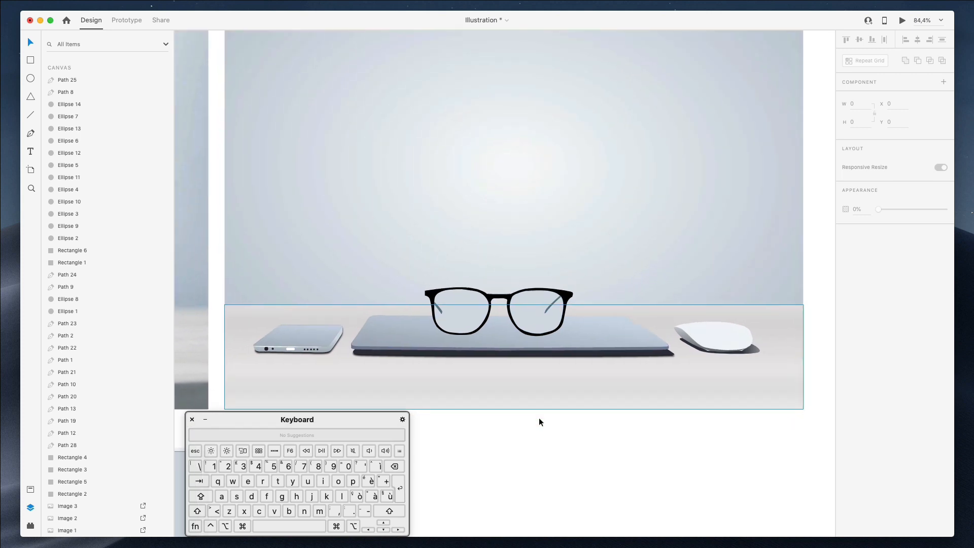
{"action": "left_click_drag", "start_coordinate": [357, 418], "coordinate": [202, 413]}
{"action": "scroll", "coordinate": [436, 471], "scroll_direction": "right", "scroll_amount": 1}
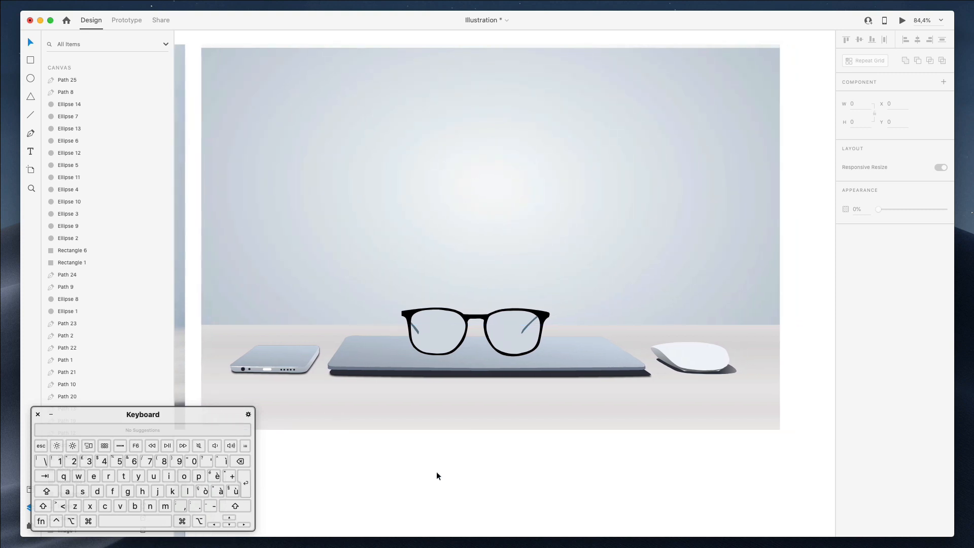